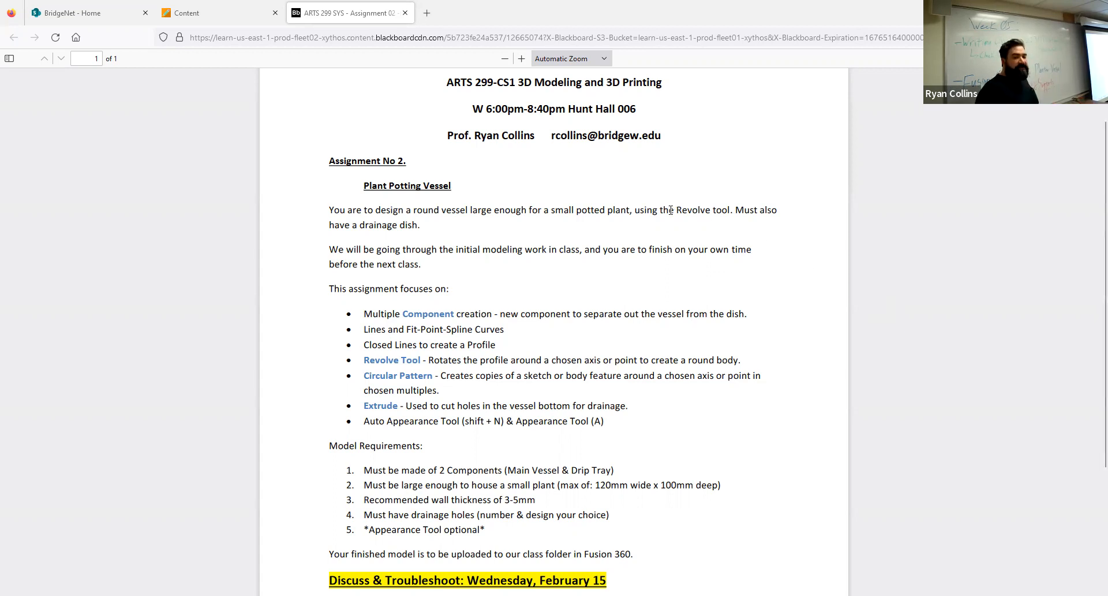
Read through the Plant Potting Vessel assignment, examining the Revolve tool instruction, model requirements and discussion and due dates.
drag(677, 211, 730, 212)
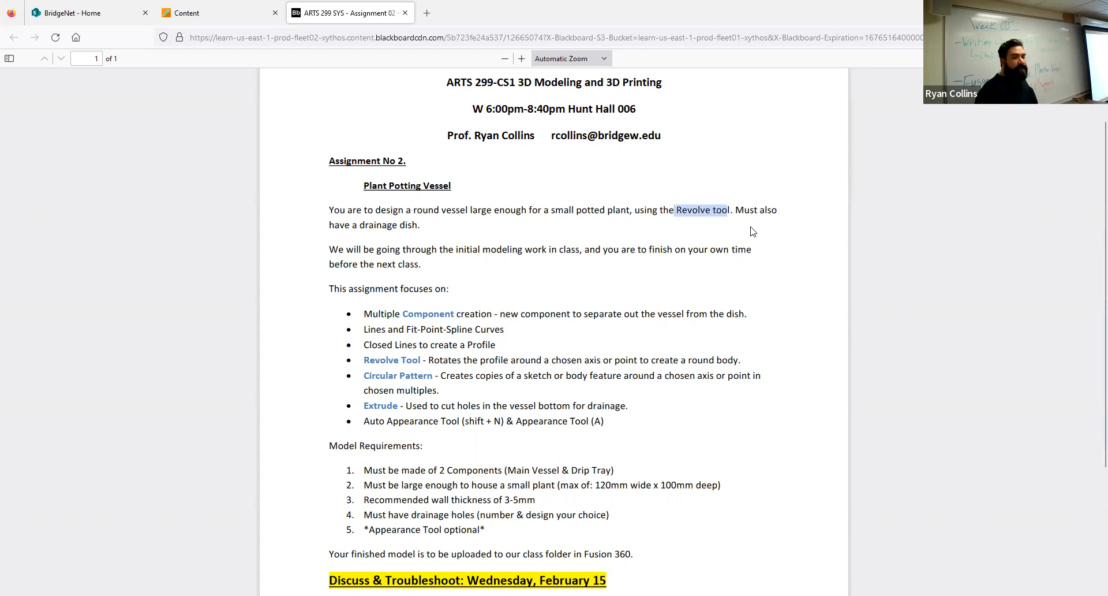
click(752, 228)
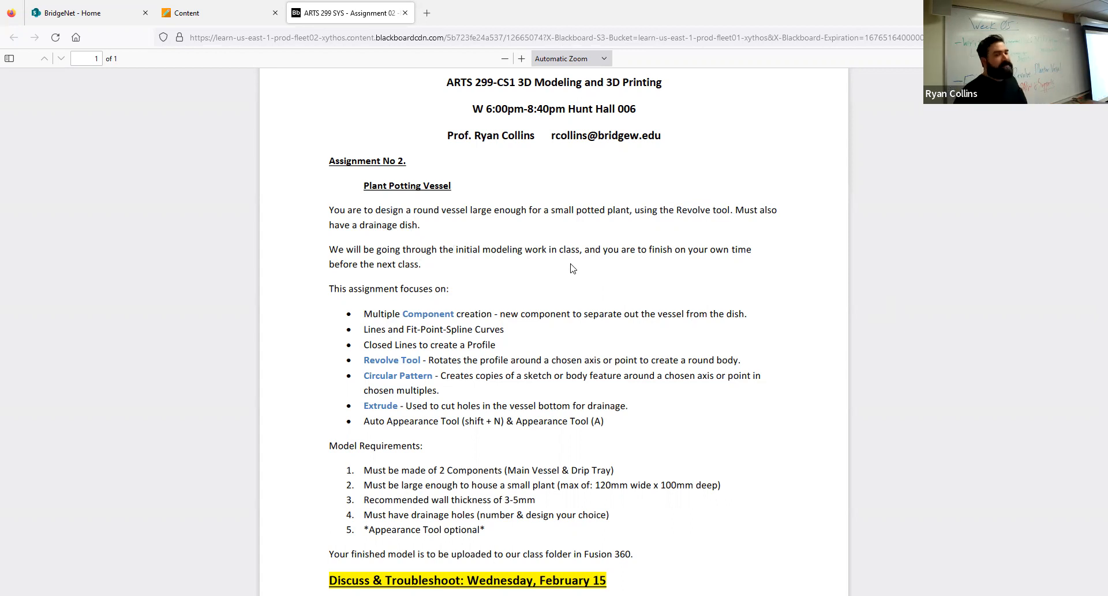
scroll(581, 232, down, 2)
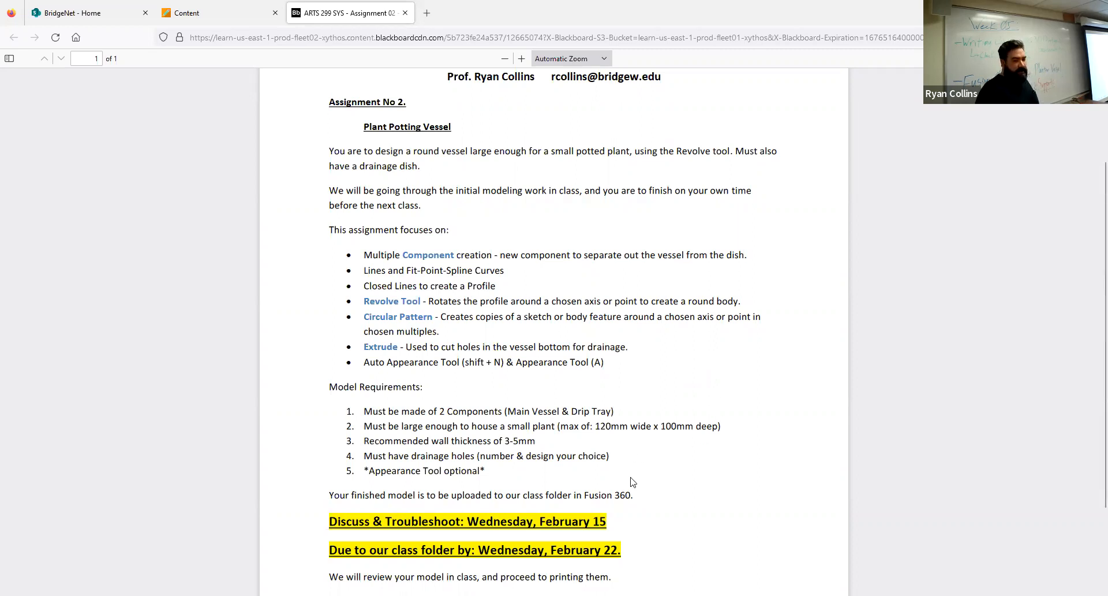
drag(331, 523, 614, 521)
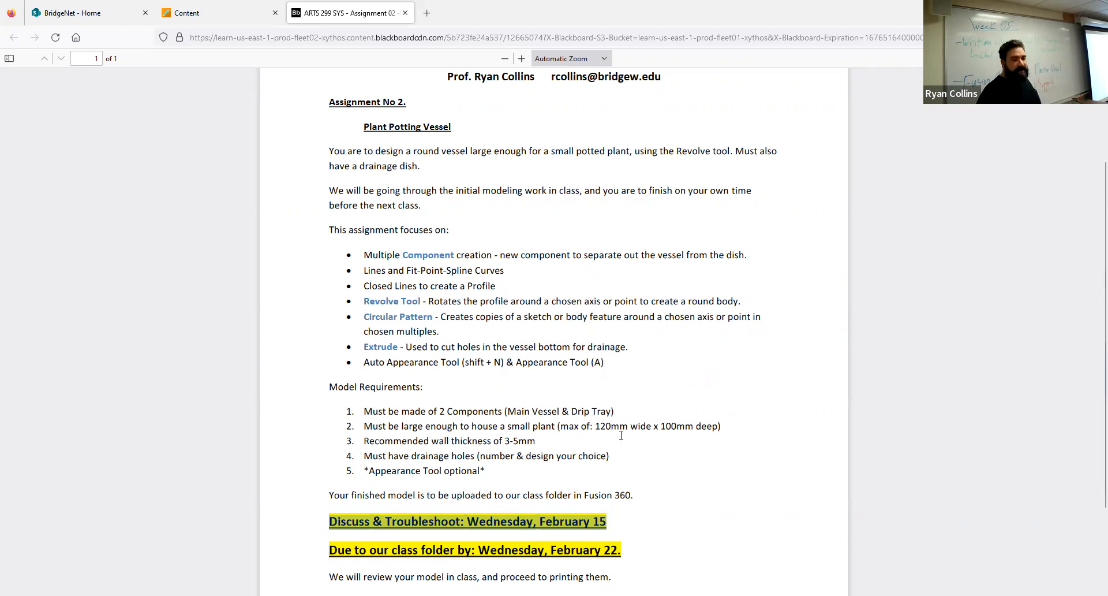
scroll(635, 442, down, 3)
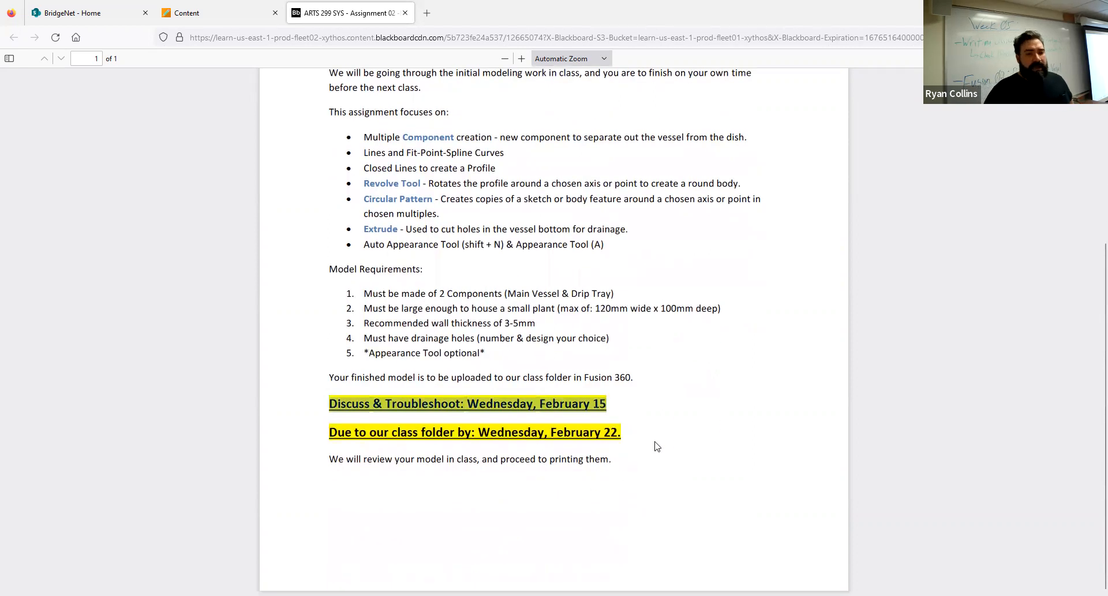
scroll(657, 446, up, 5)
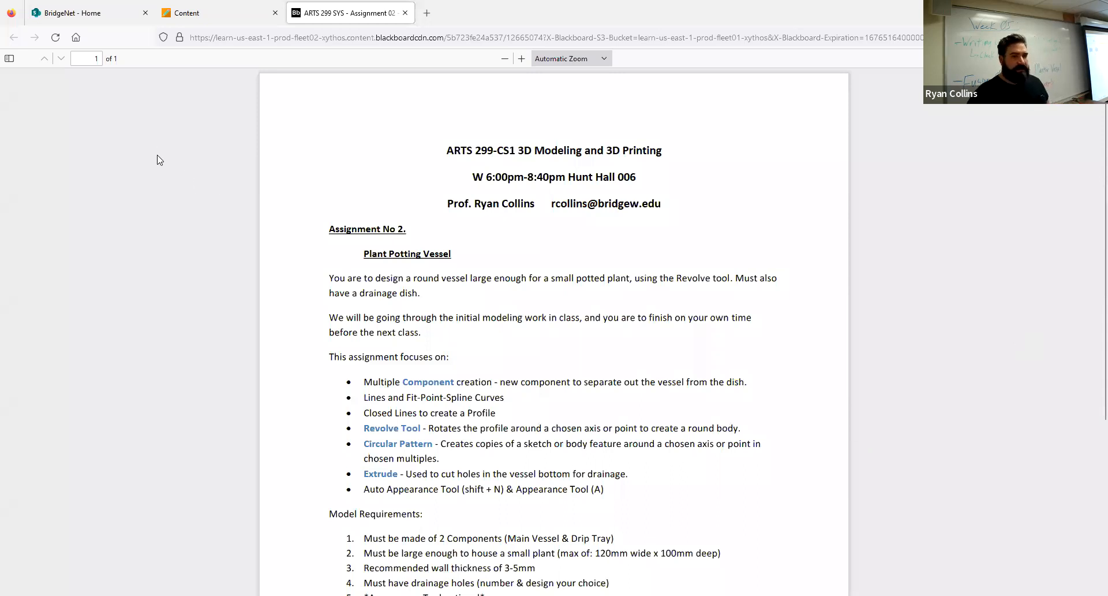
Switch to Fusion 360 and open the Example - Simple Revolve Vessel design from the 02 - Revolve Planter Vessel folder.
key(alt+Tab)
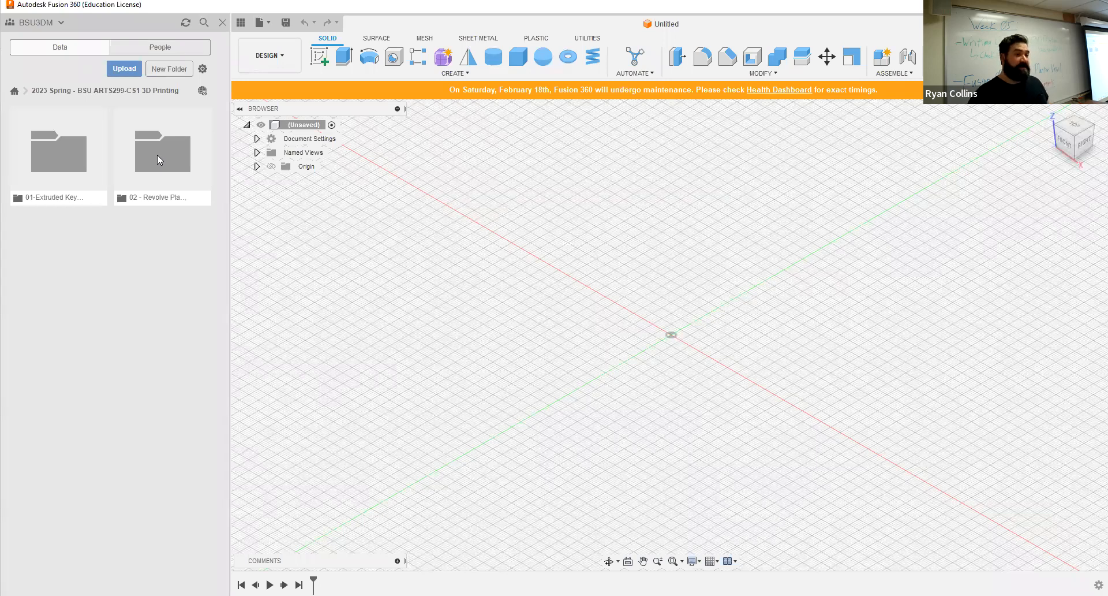
click(157, 154)
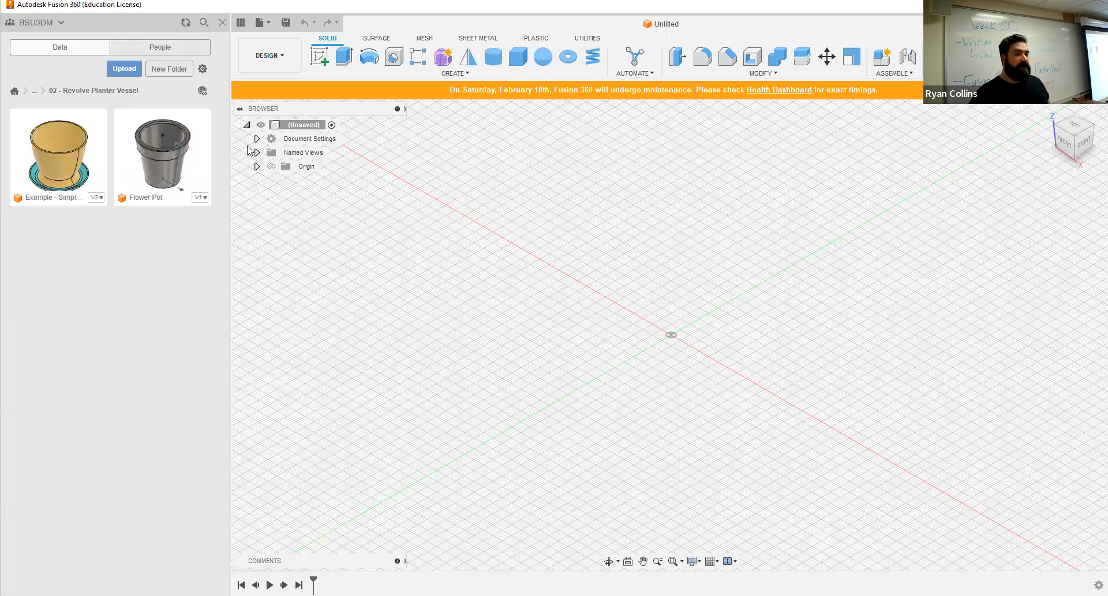
double_click(65, 156)
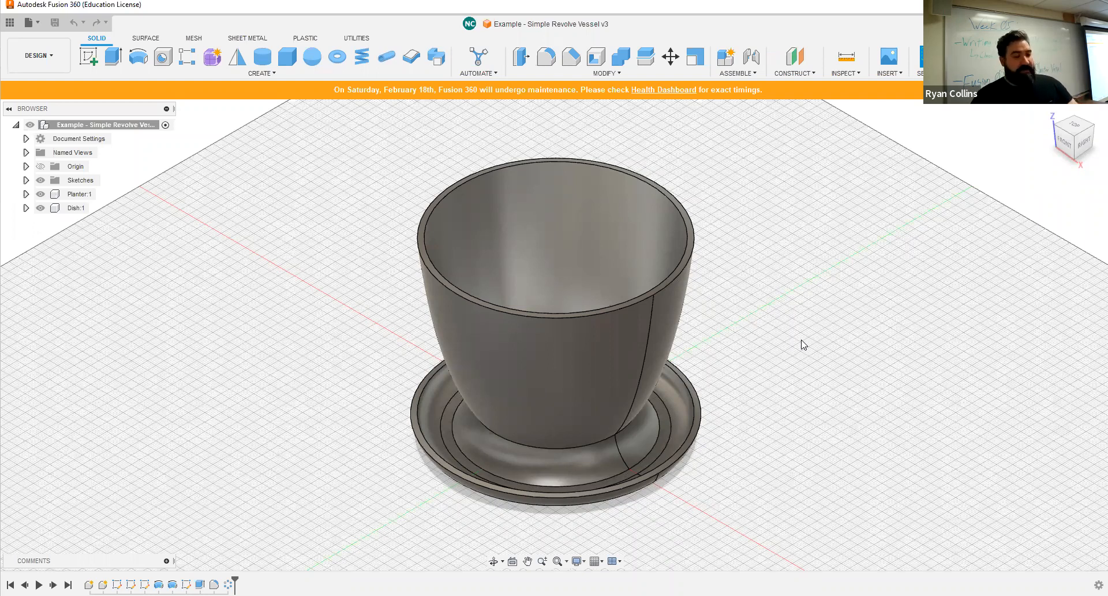
Turn on component color coding and hide the Dish component to look down into the planter at its drainage holes.
key(shift+n)
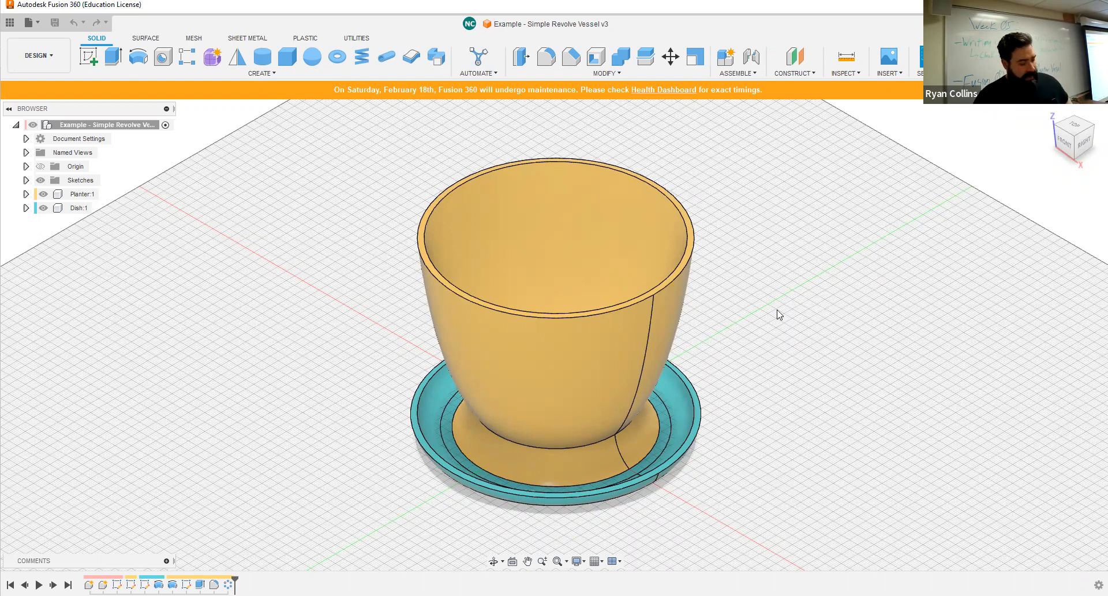
click(45, 211)
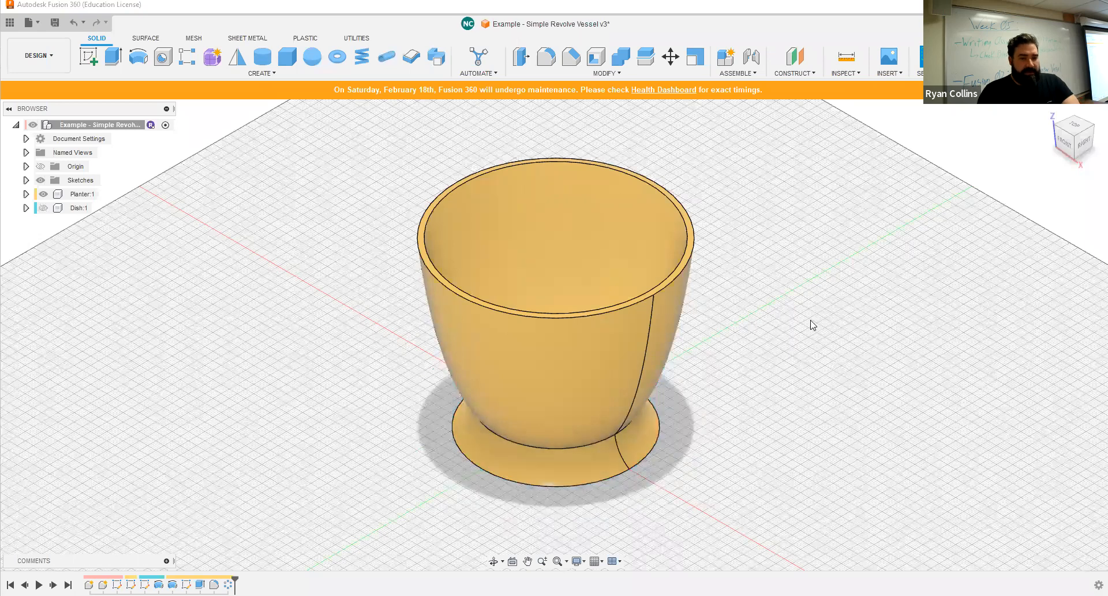
shift+middle_drag(809, 303, 831, 376)
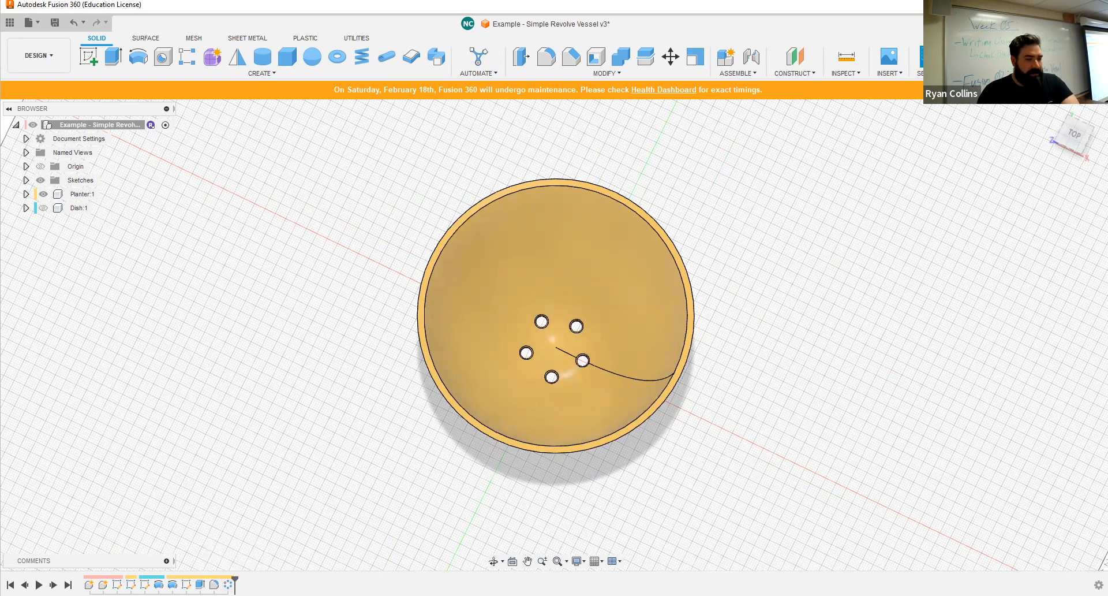
Roll the design history back to the creation of the Planter and Dish components and make the Dish visible again.
drag(82, 585, 97, 584)
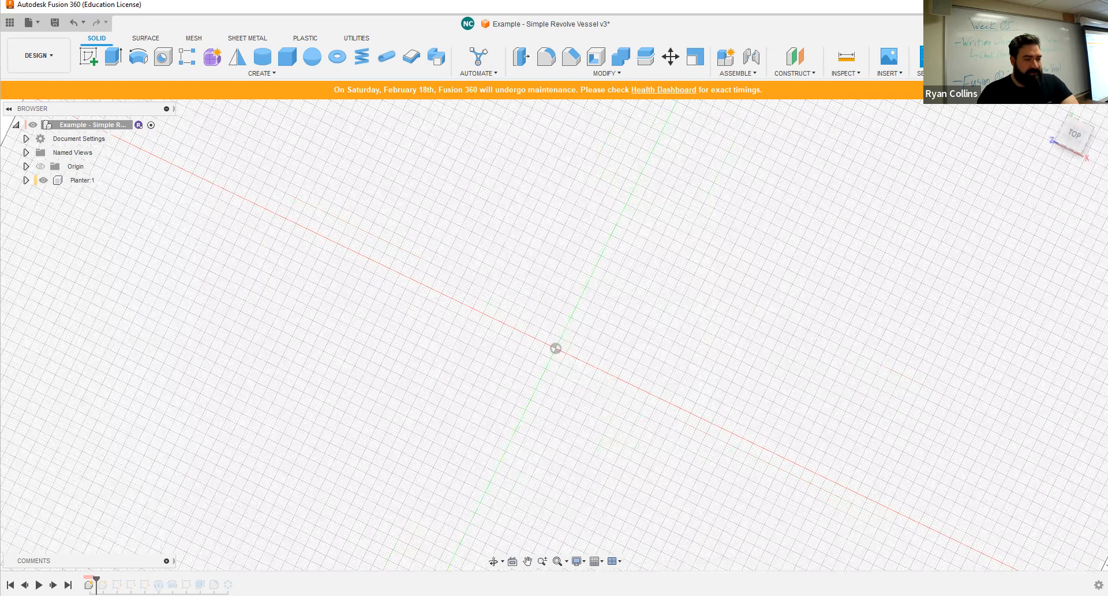
click(26, 180)
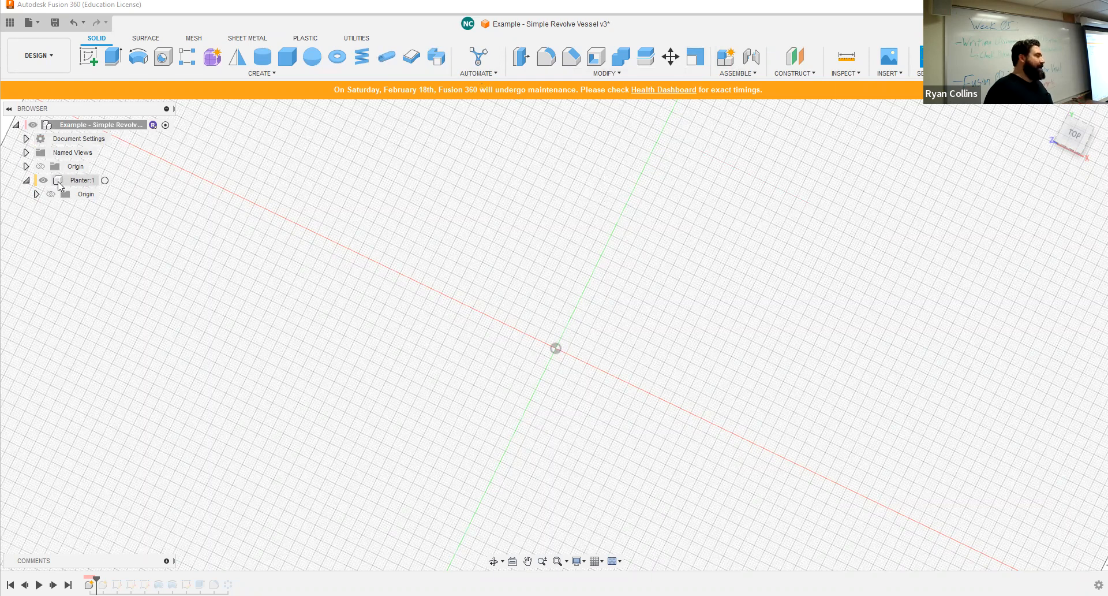
click(48, 125)
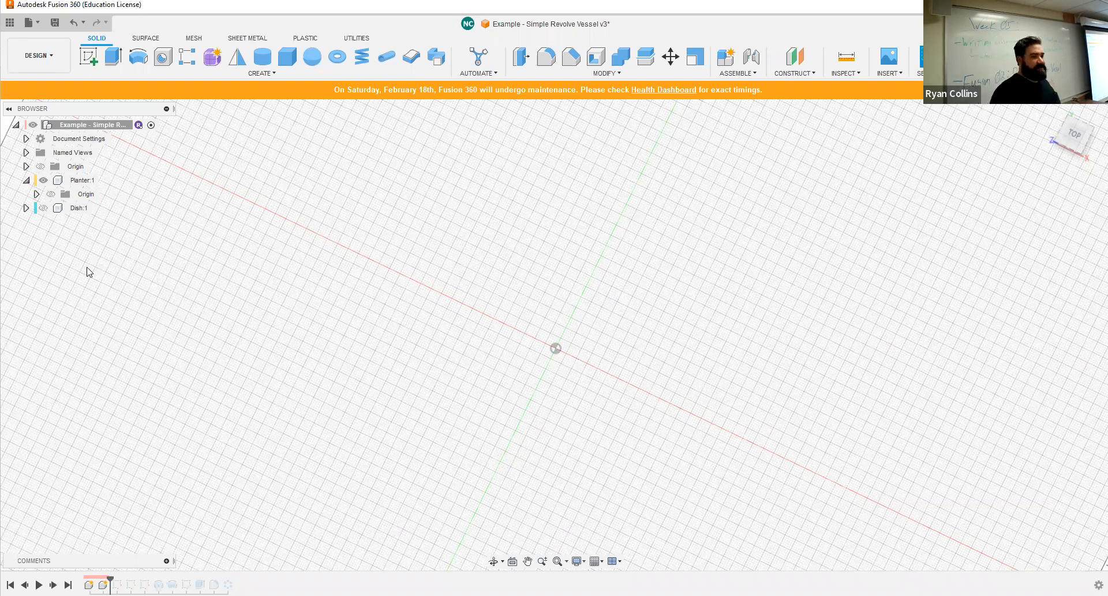
click(27, 181)
click(44, 194)
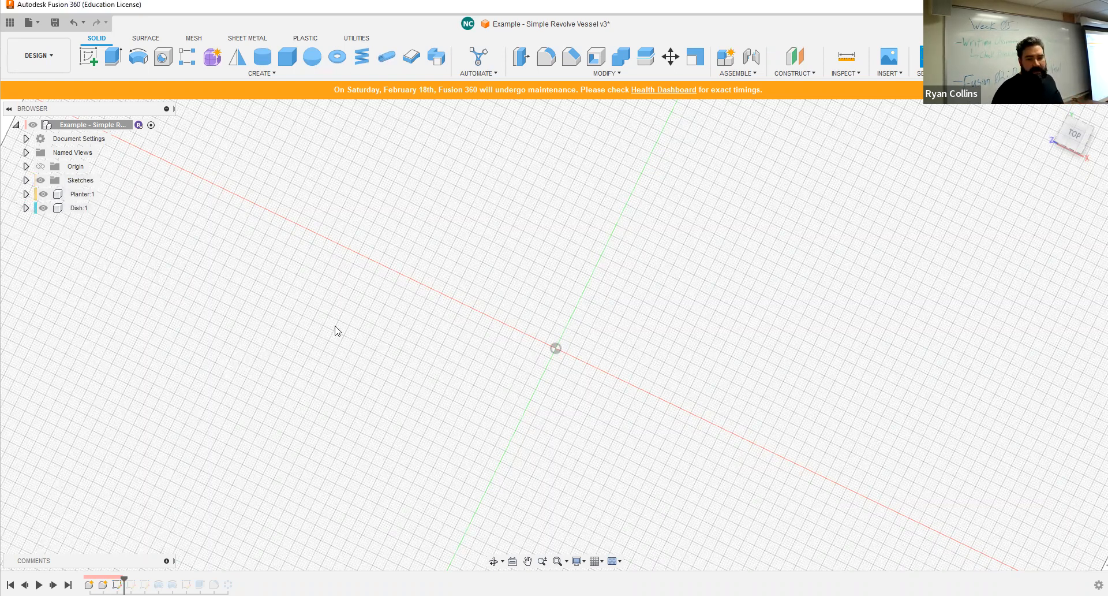
Expand the Planter, Dish and Sketches entries and view the top-level construction rectangle sketch in 3D.
click(26, 194)
click(26, 221)
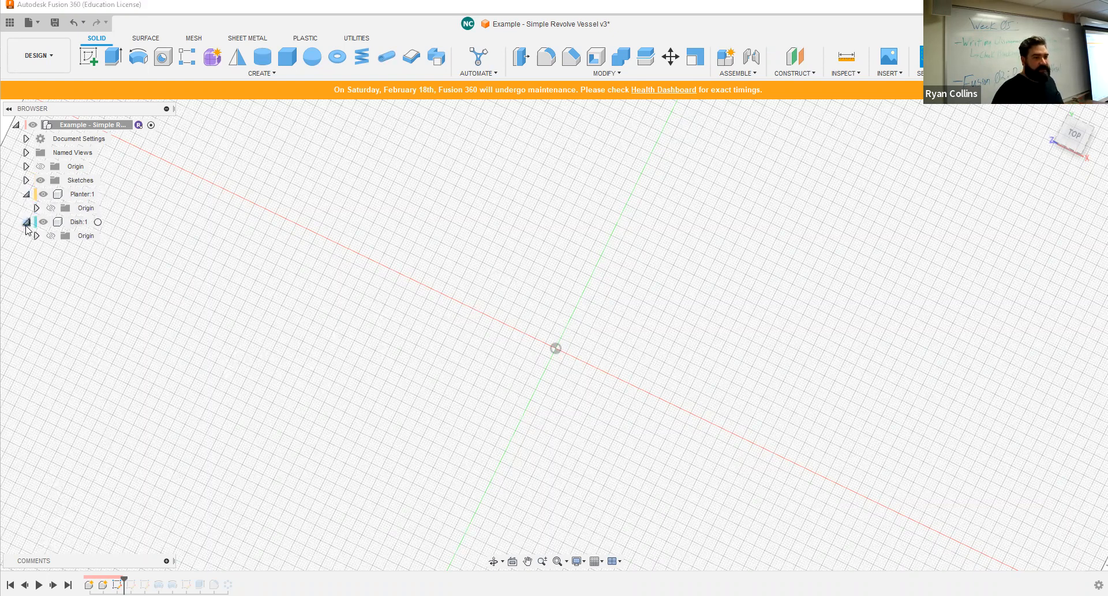
click(26, 180)
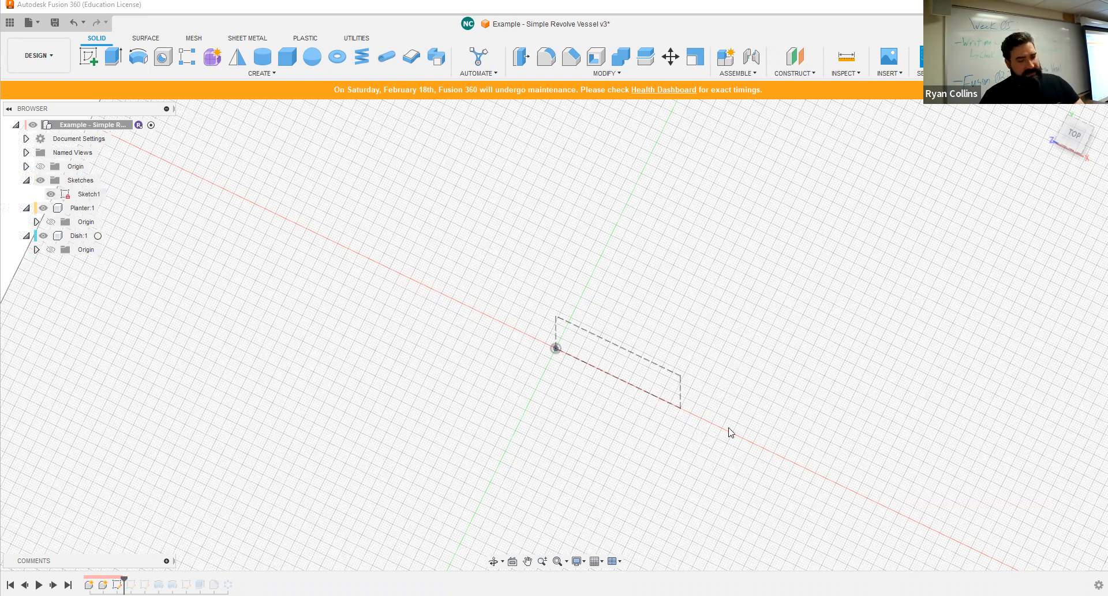
mouse_move(739, 372)
shift+middle_down()
mouse_move(755, 366)
mouse_move(727, 371)
mouse_move(774, 507)
shift+middle_up()
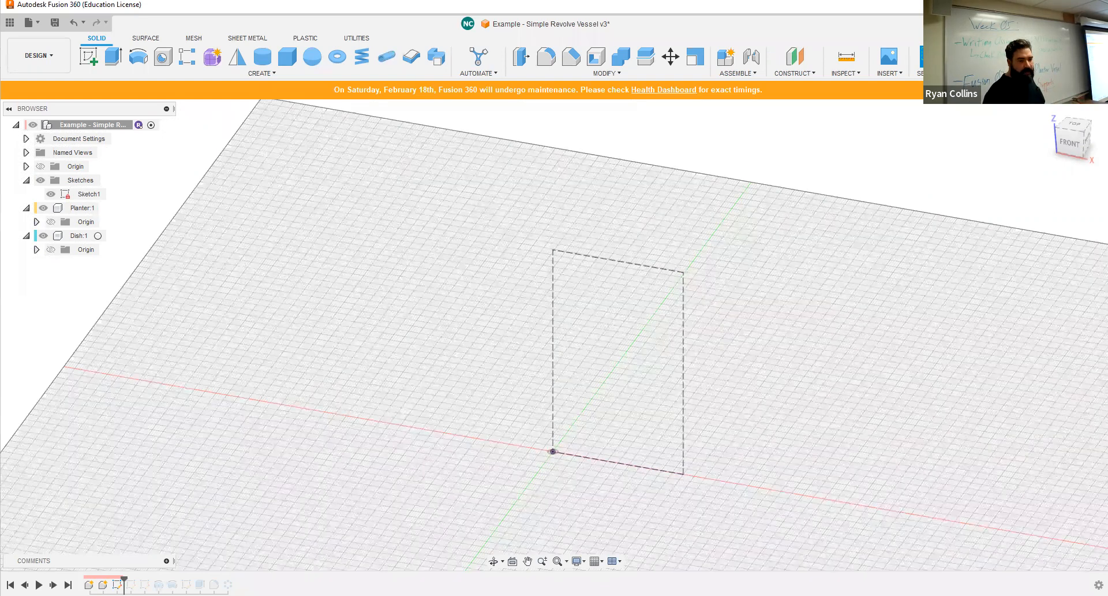
Open the top-level Sketch1 for editing to review the construction rectangle's dimensions, and finish the sketch.
double_click(117, 584)
right_click(117, 585)
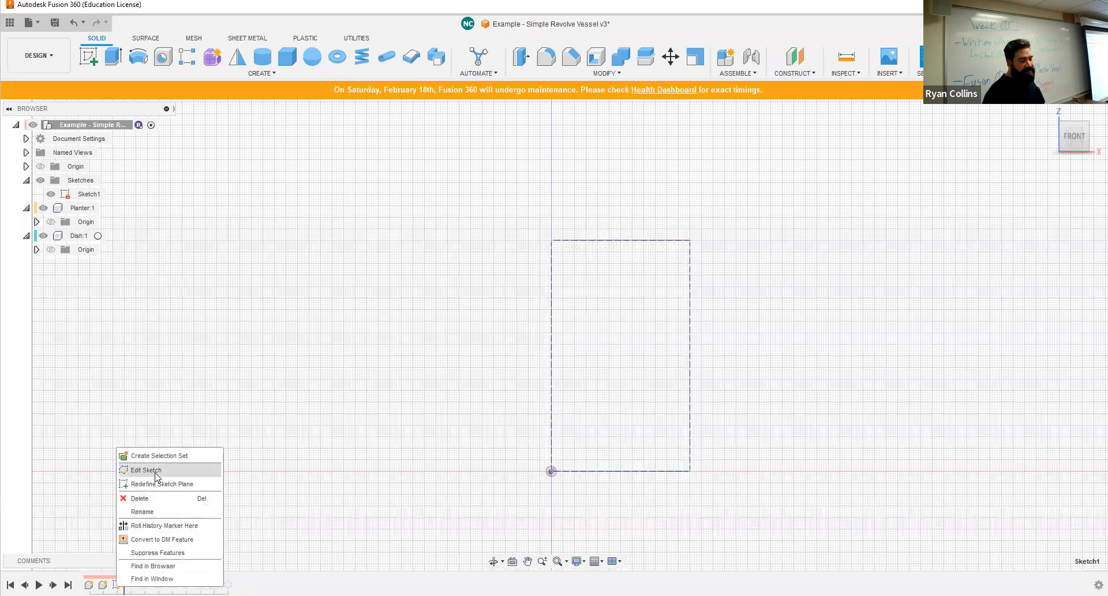
click(157, 470)
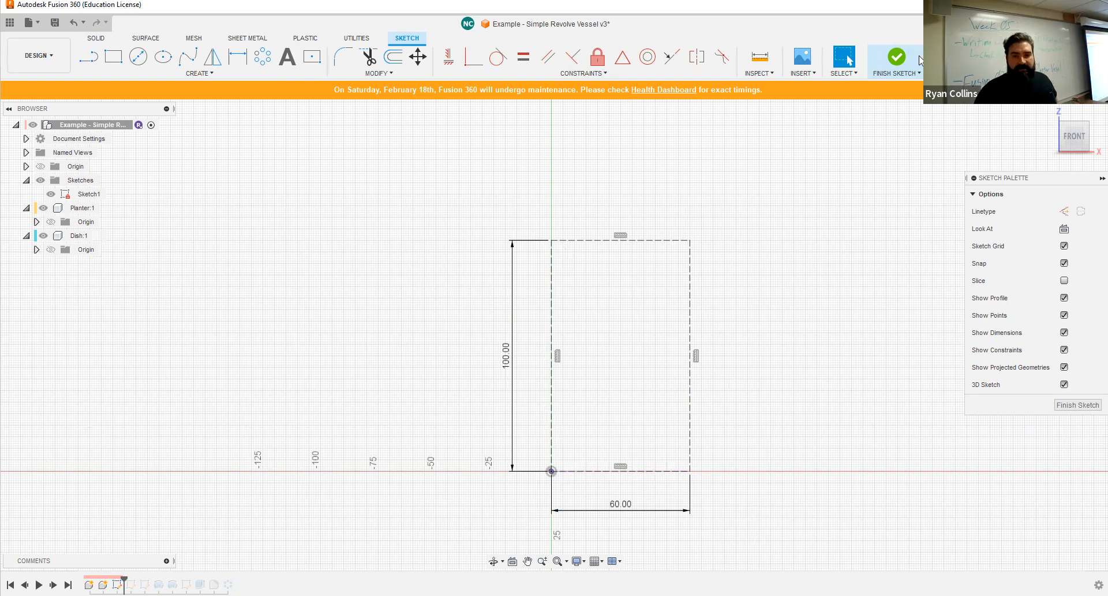
click(900, 58)
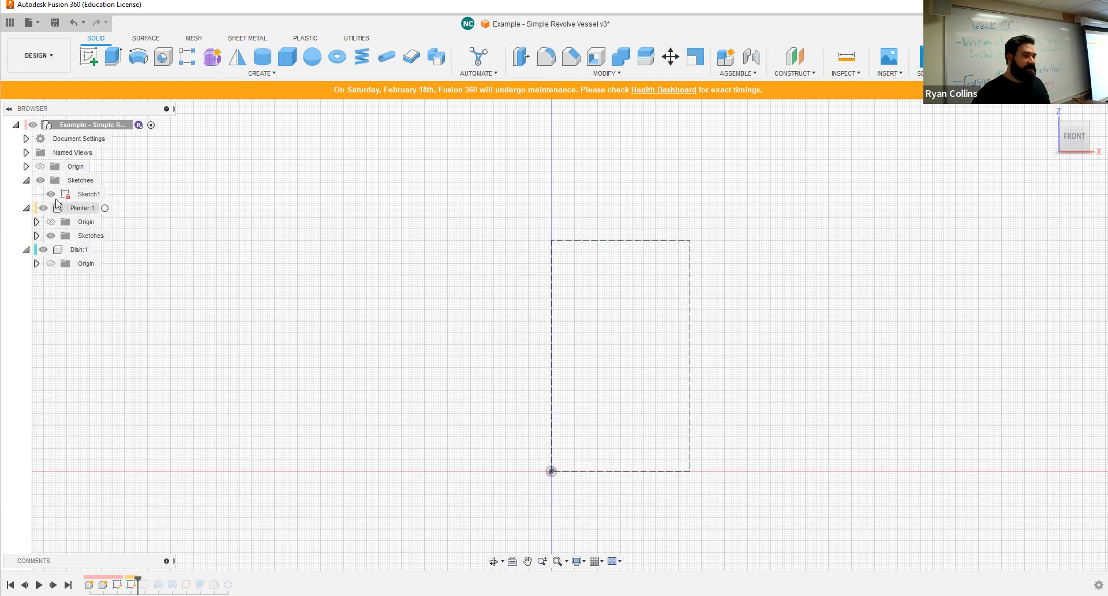
Examine the Planter's wall and foot profile sketch, and expand the Dish's sketches to view its profile.
click(26, 181)
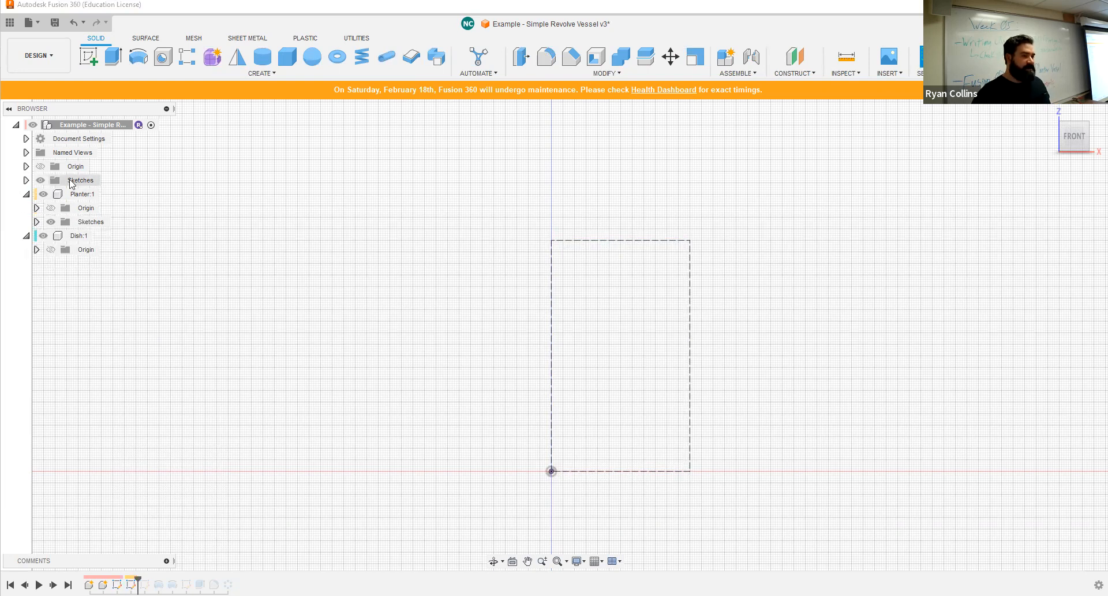
click(36, 222)
click(61, 235)
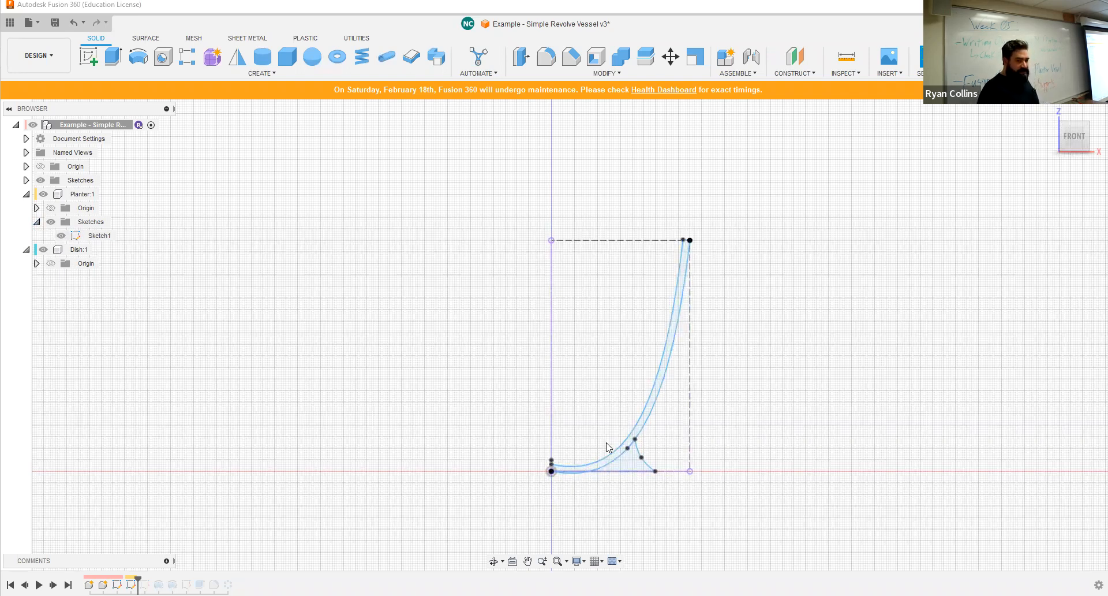
scroll(646, 452, up, 2)
scroll(646, 453, up, 1)
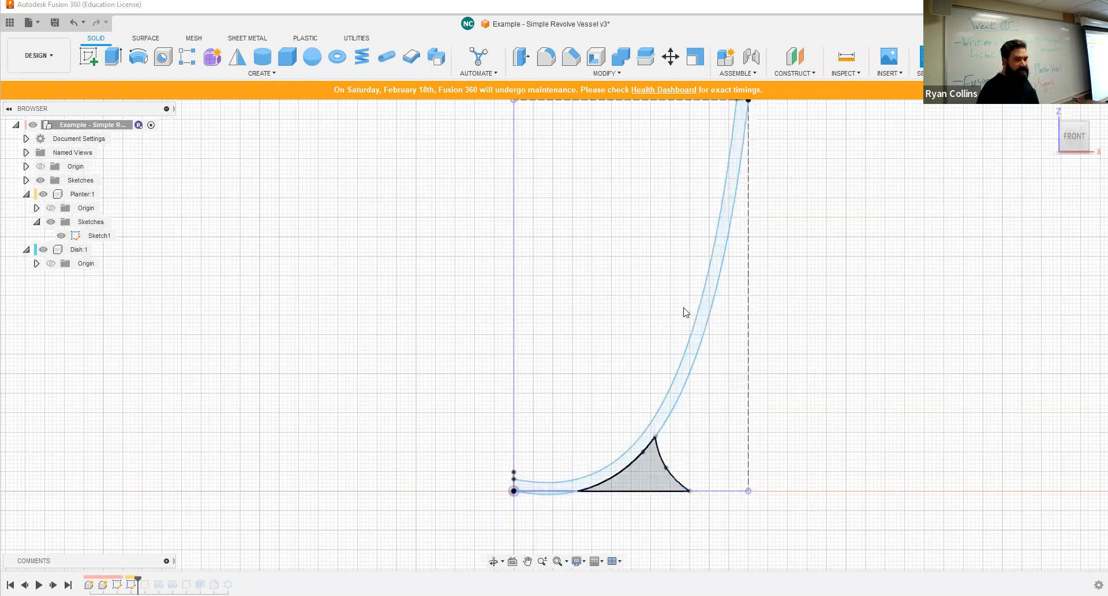
scroll(716, 242, down, 1)
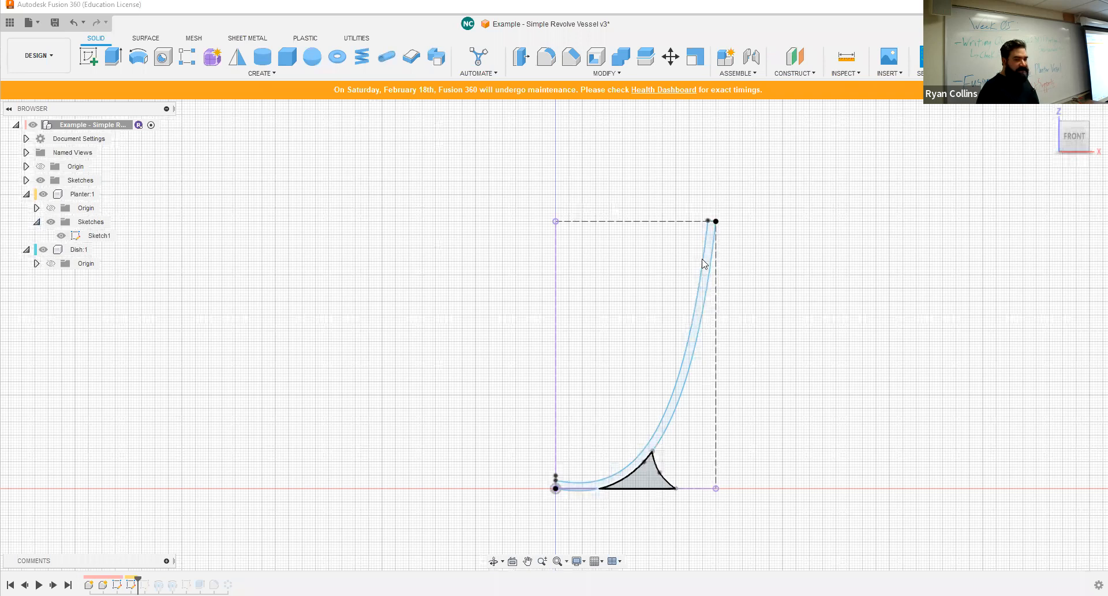
scroll(707, 266, down, 1)
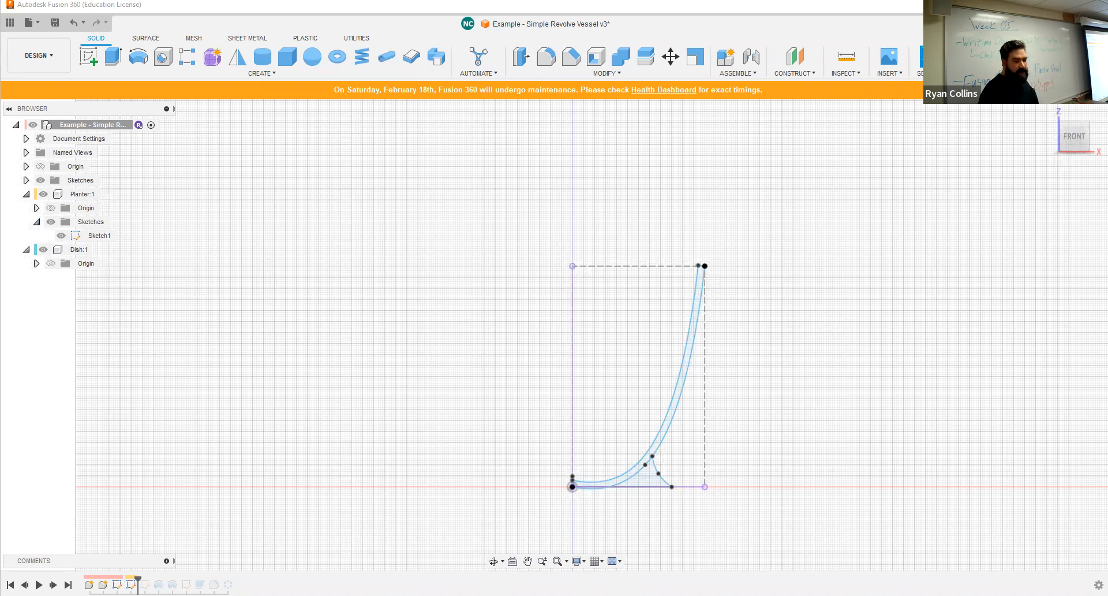
click(37, 279)
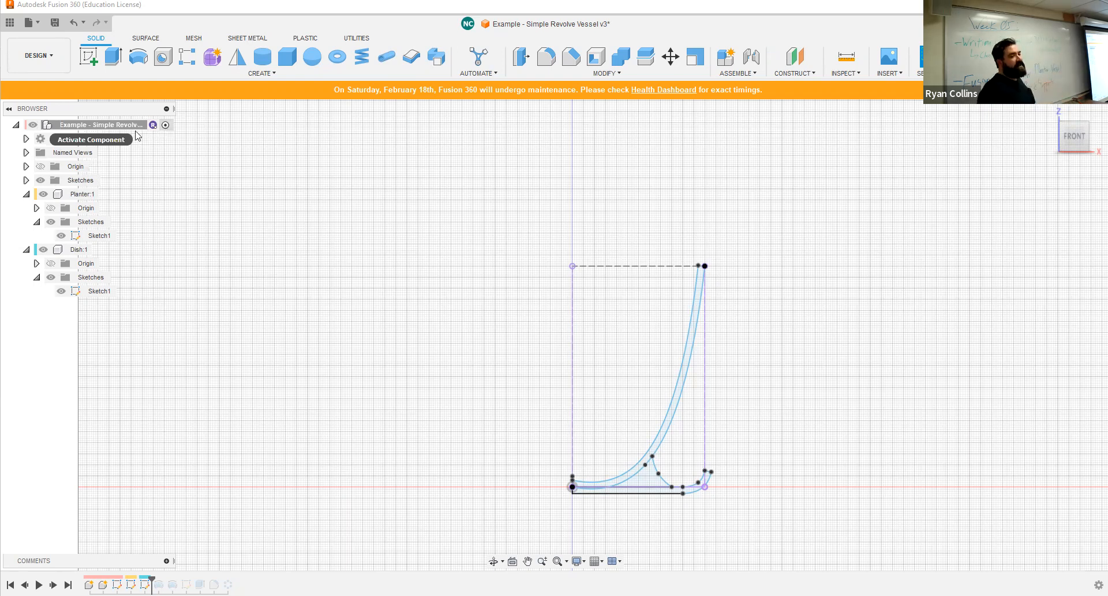
Activate the Planter component, and hide and show the Dish component to compare their sketches.
click(96, 197)
click(106, 196)
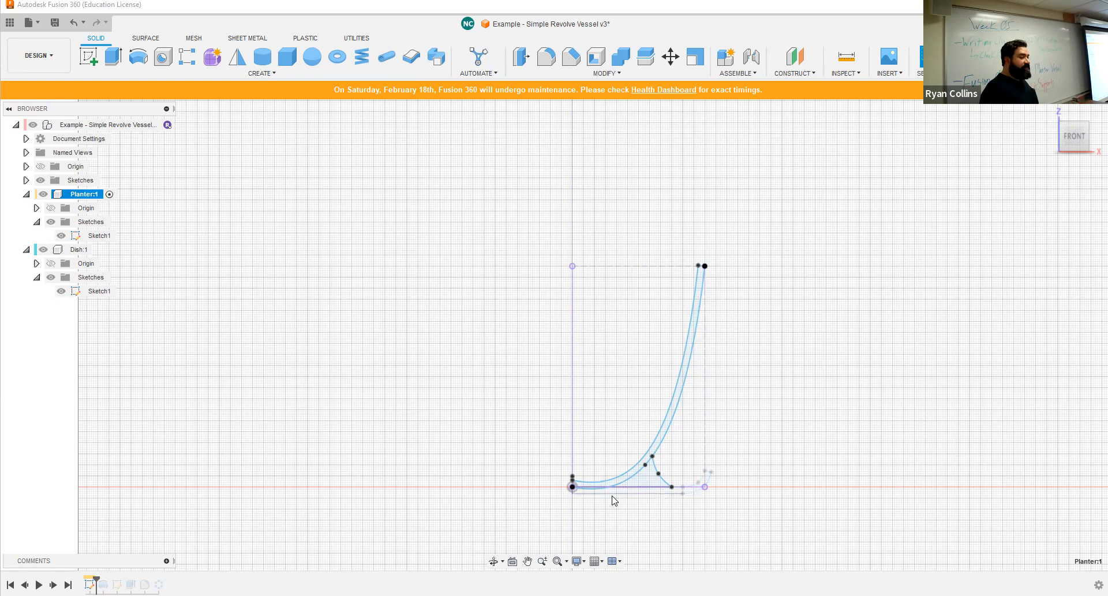
click(44, 250)
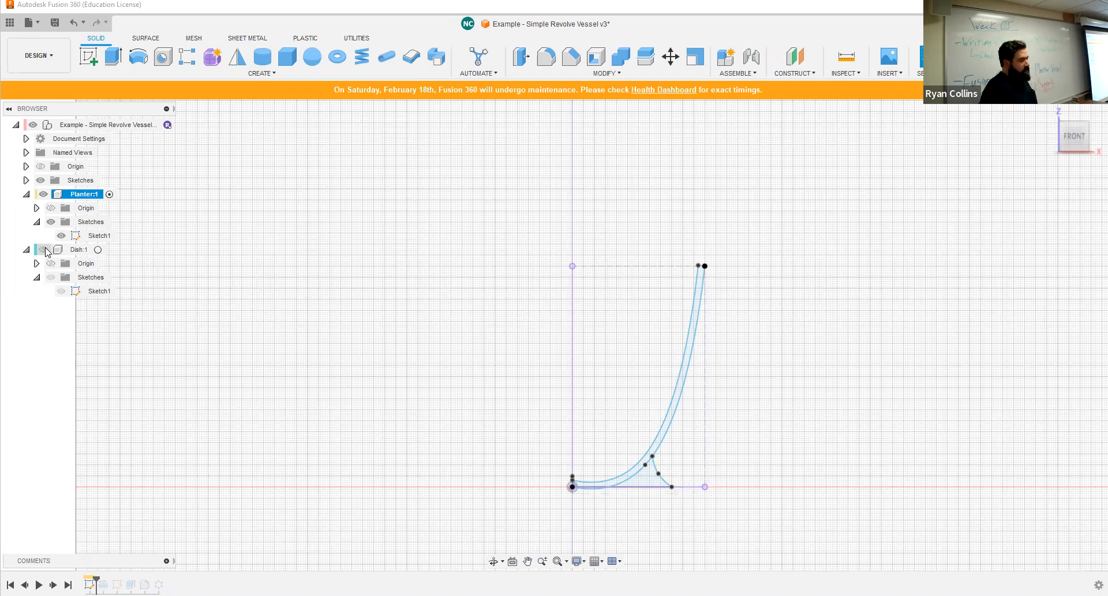
click(45, 250)
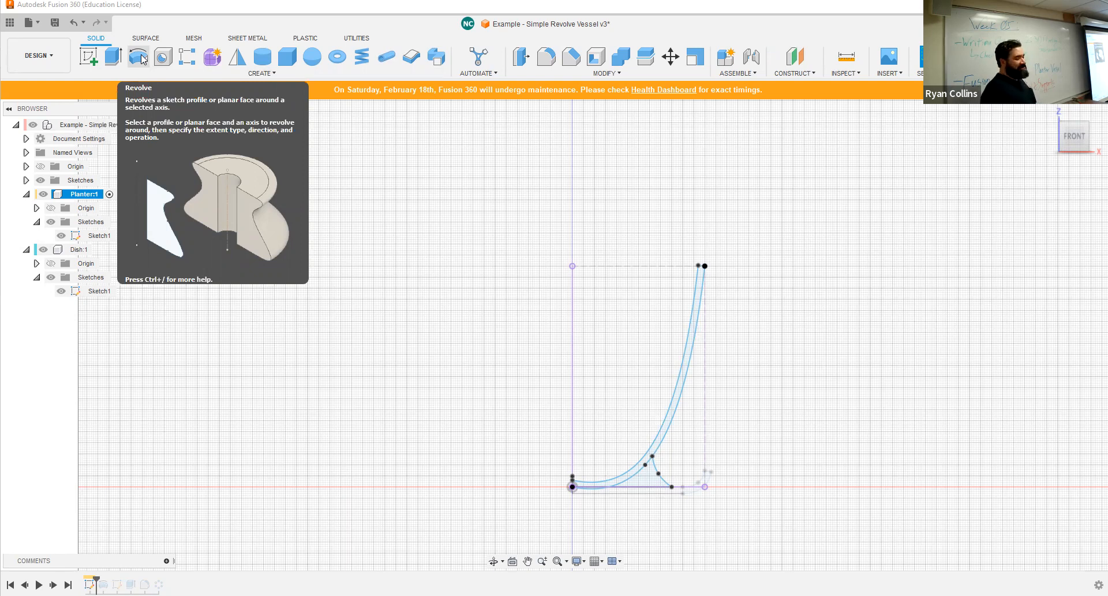
Advance the Planter's history past its first revolve, view the vessel in 3D, and open the revolve feature for editing.
click(53, 585)
click(1048, 111)
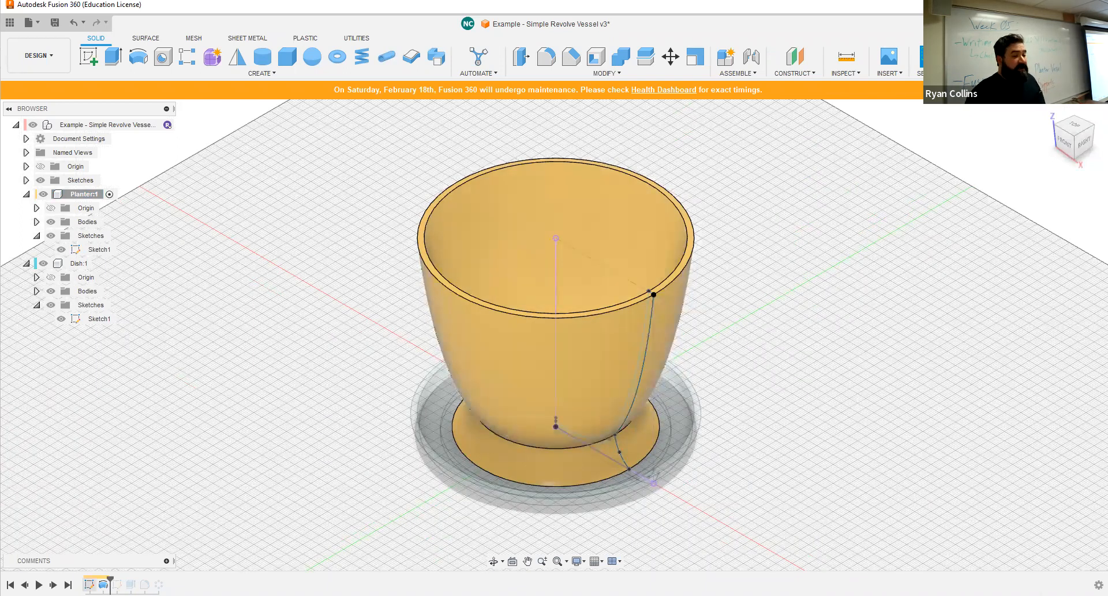
right_click(103, 584)
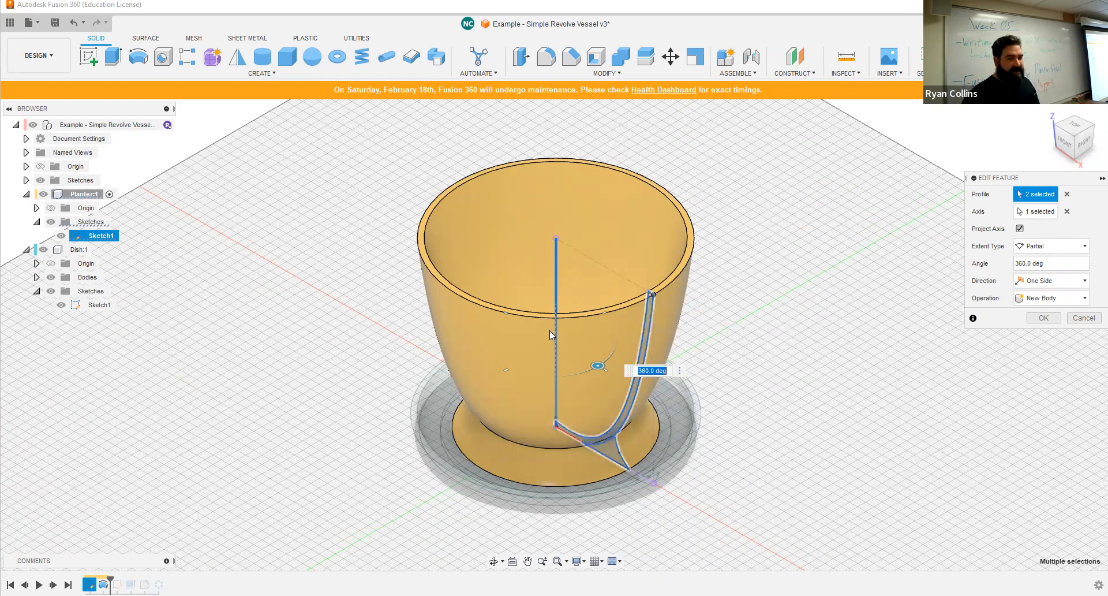
Try a 180-degree angle on the Planter's revolve, and set the angle back to 360 degrees.
double_click(1036, 265)
text(180)
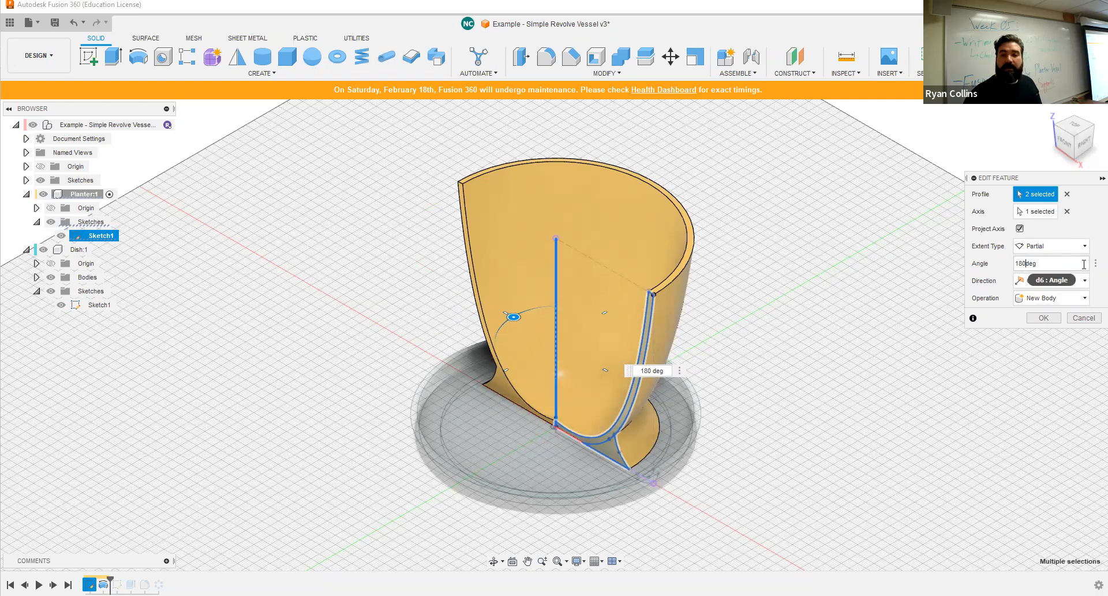
drag(1084, 264, 1008, 267)
text(360)
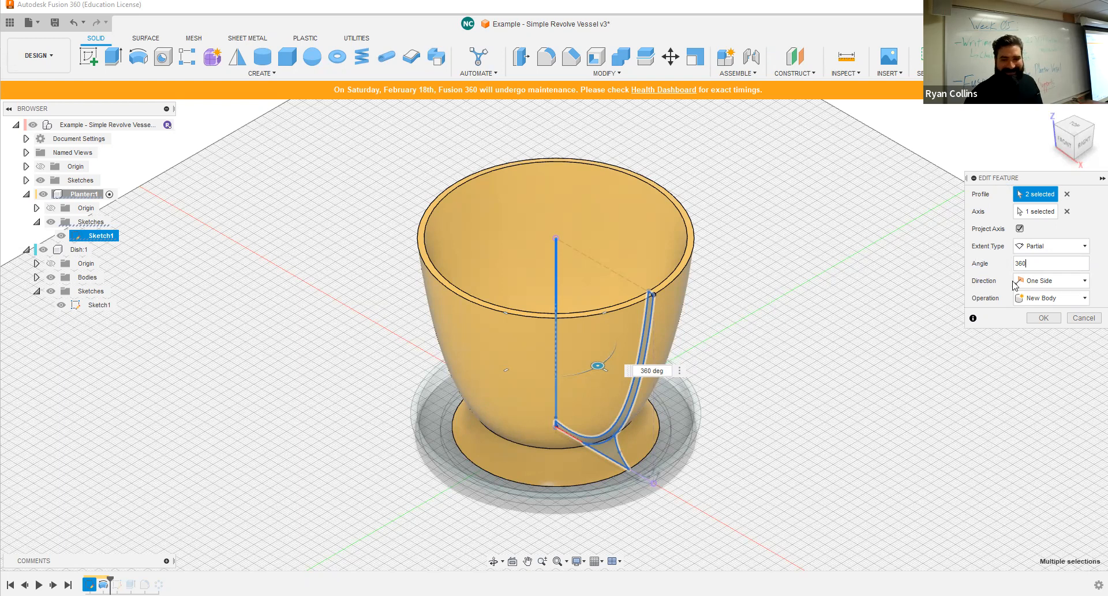
Try the revolve's Full extent type, switch back to Partial, and reduce the sweep to 170 degrees.
click(1058, 245)
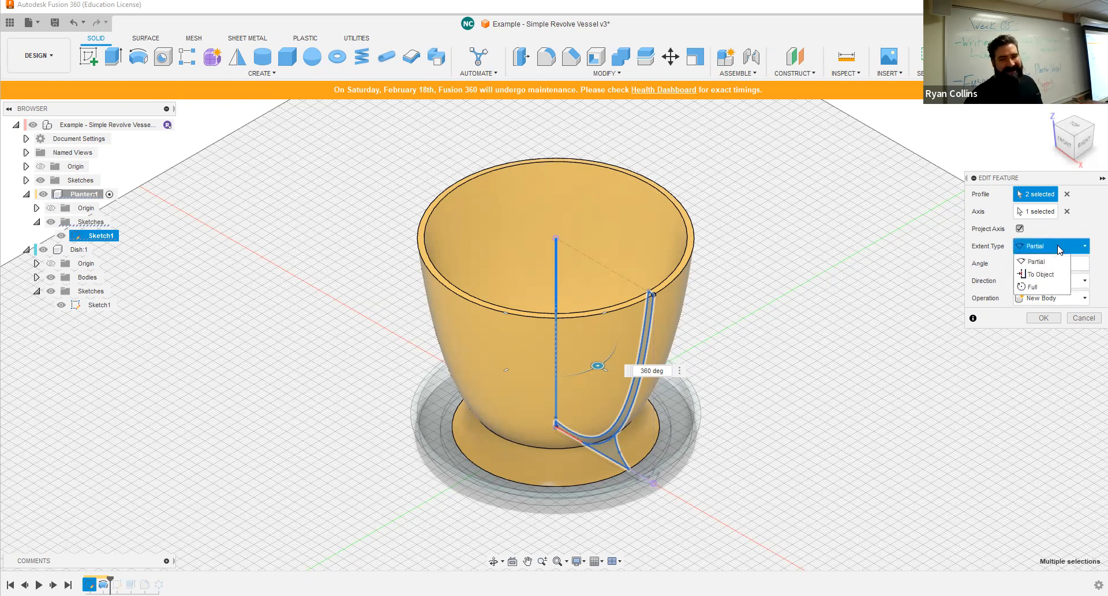
click(1035, 287)
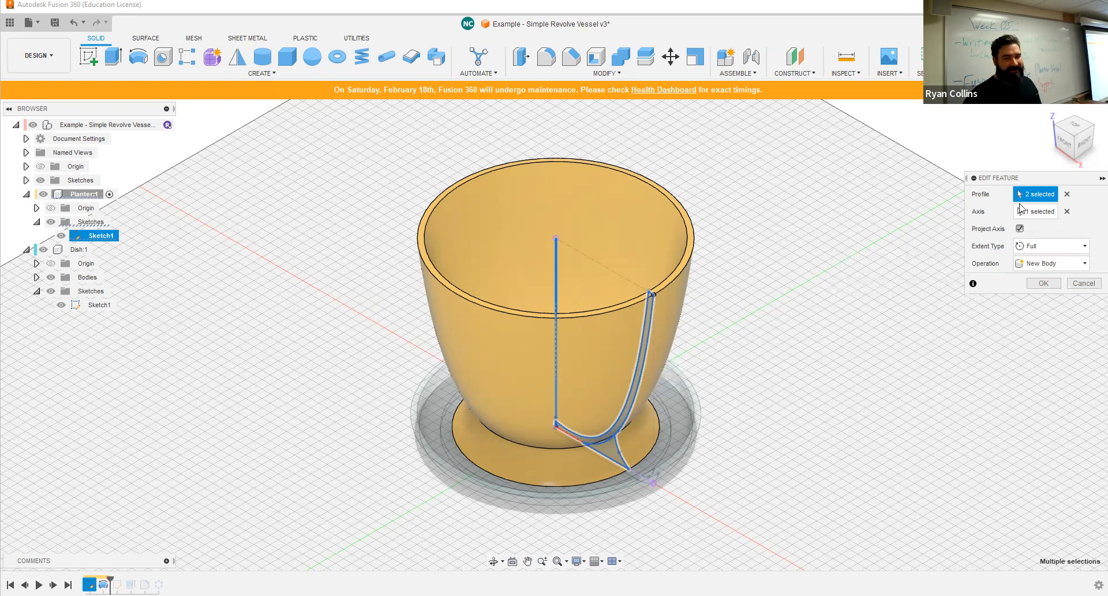
click(1046, 246)
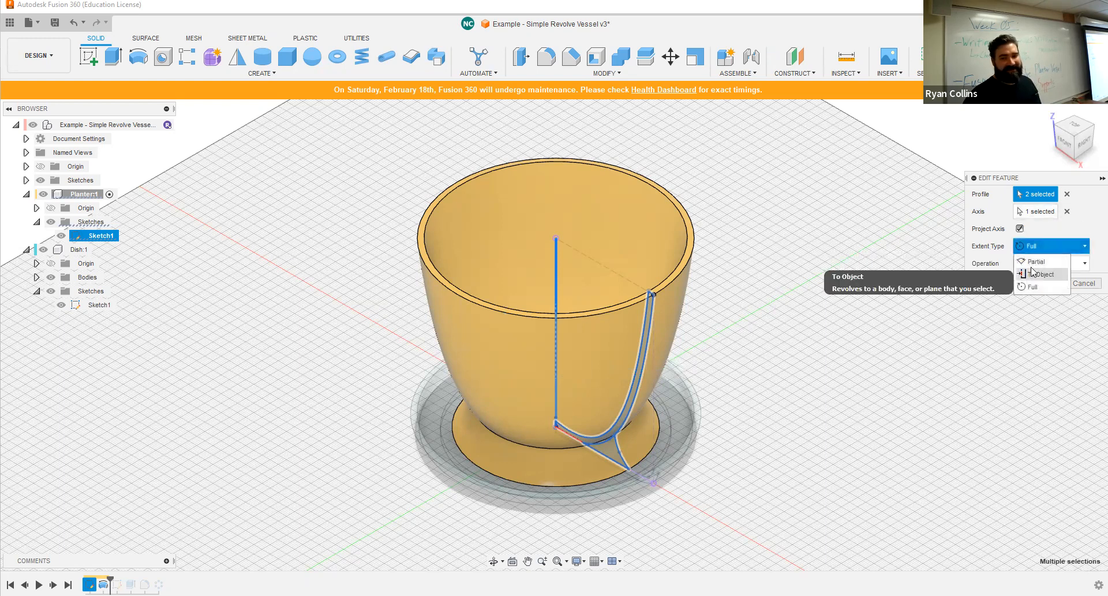
click(1034, 262)
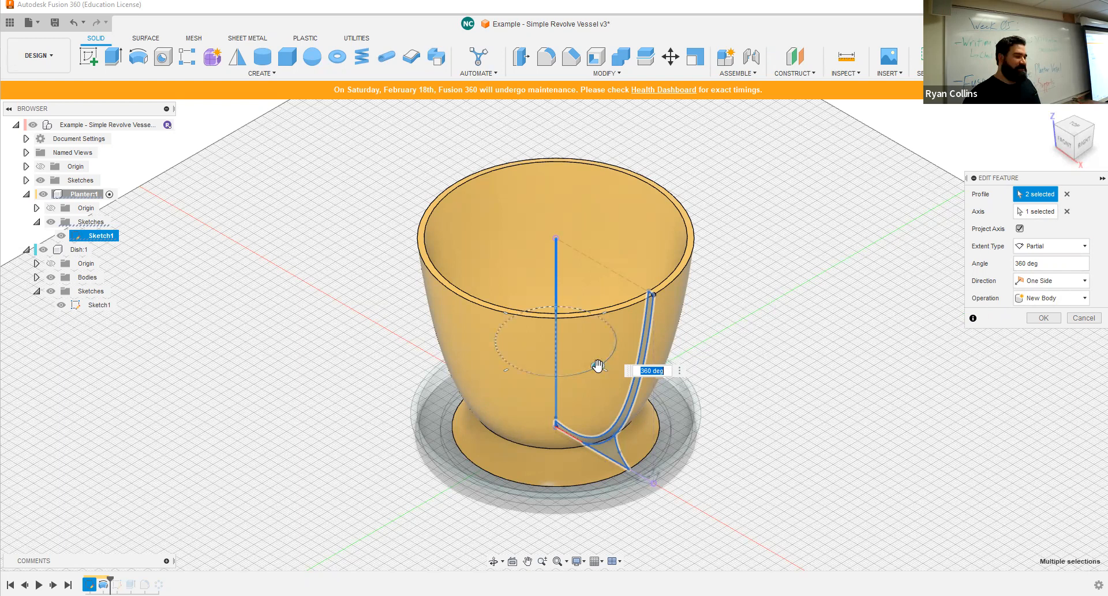
drag(598, 365, 521, 313)
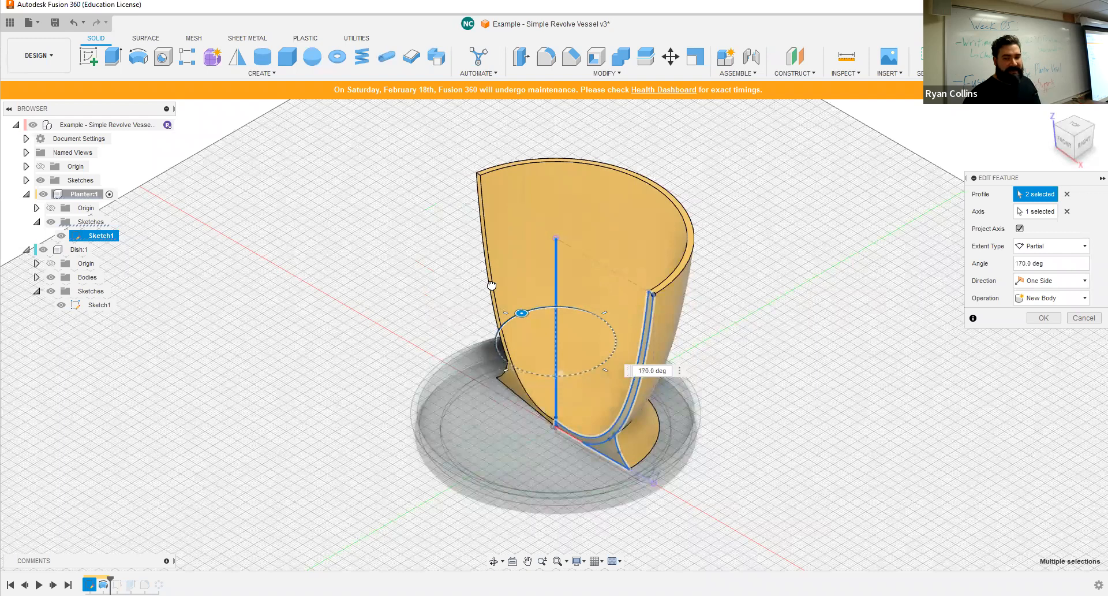
Set the revolve's extent type to Full and accept the feature edit.
click(1061, 246)
click(1048, 258)
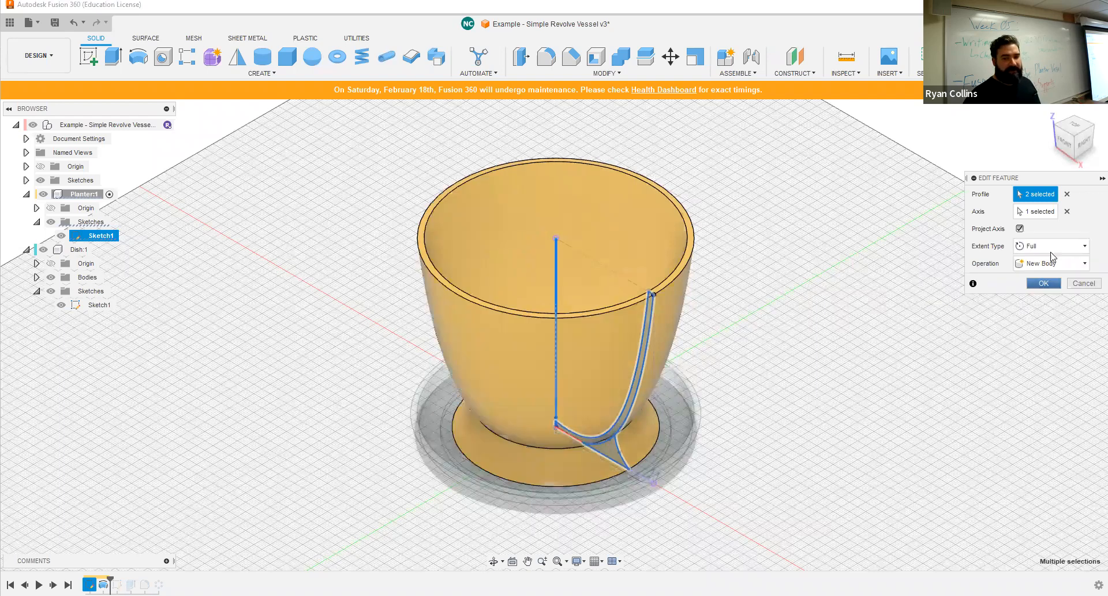
click(1044, 283)
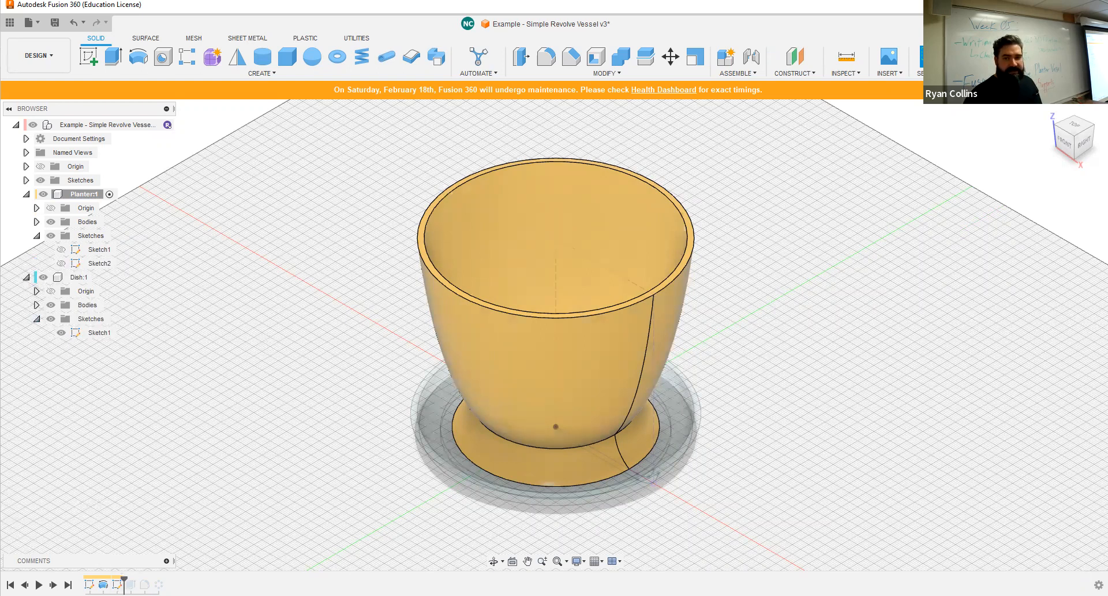
Show the Planter's Sketch1 and Sketch2, and view the drainage hole circle from beneath the vessel's base.
click(1069, 127)
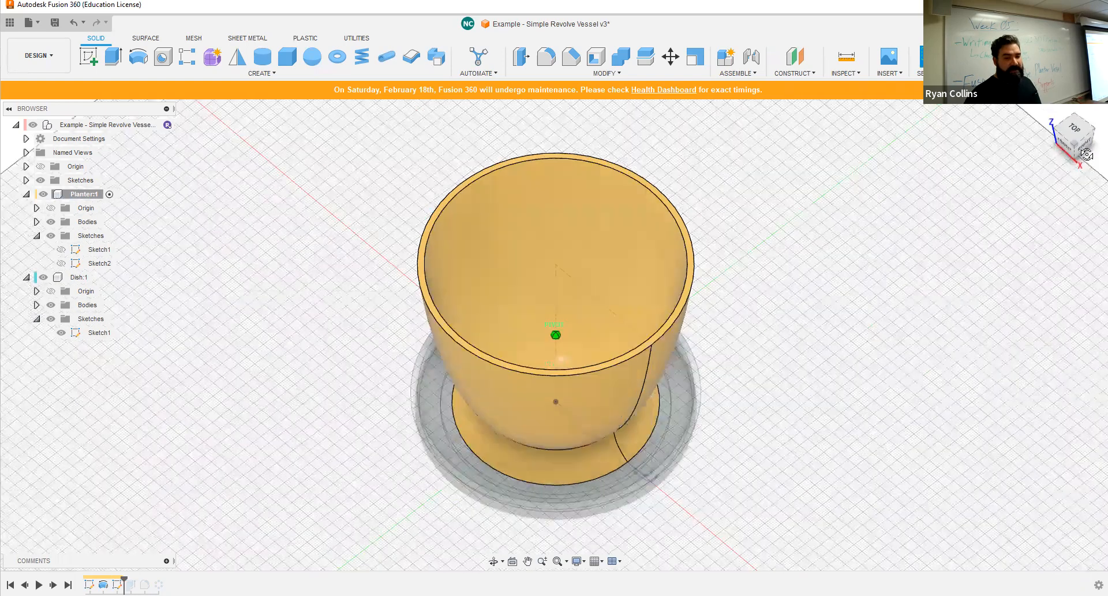
click(61, 263)
click(61, 249)
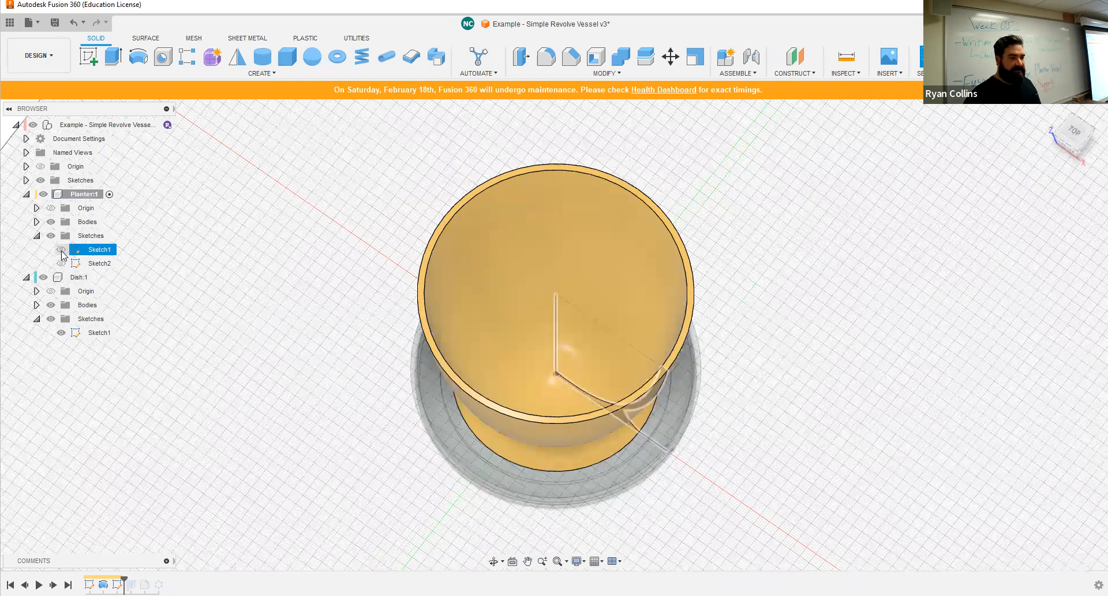
scroll(647, 376, up, 6)
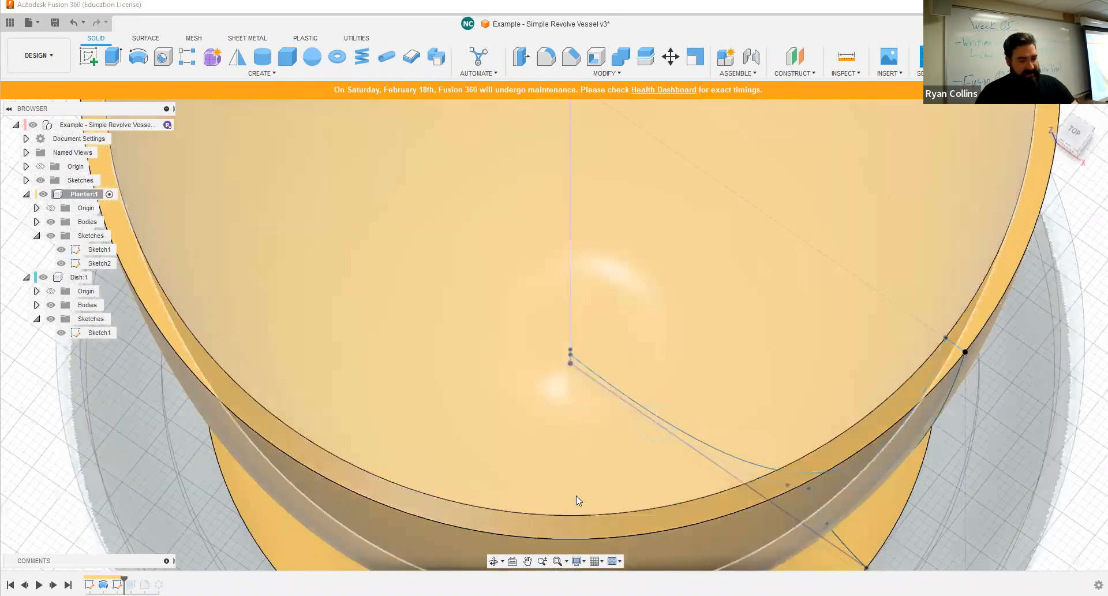
shift+middle_drag(576, 495, 481, 332)
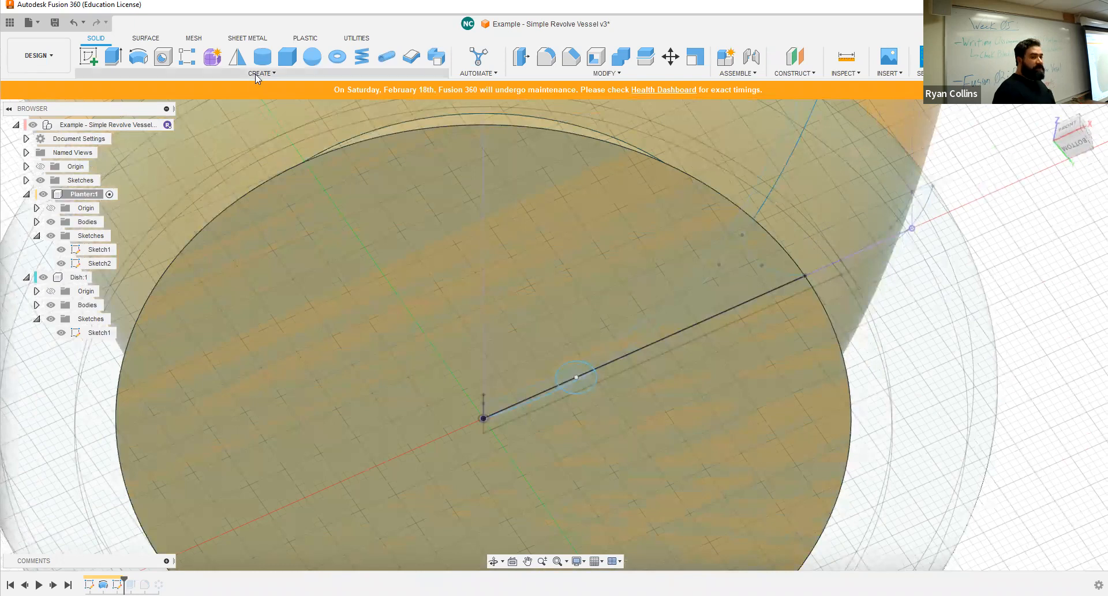
Review the available pattern types, and advance the Planter's history through the drainage hole cut to the patterned holes.
click(257, 74)
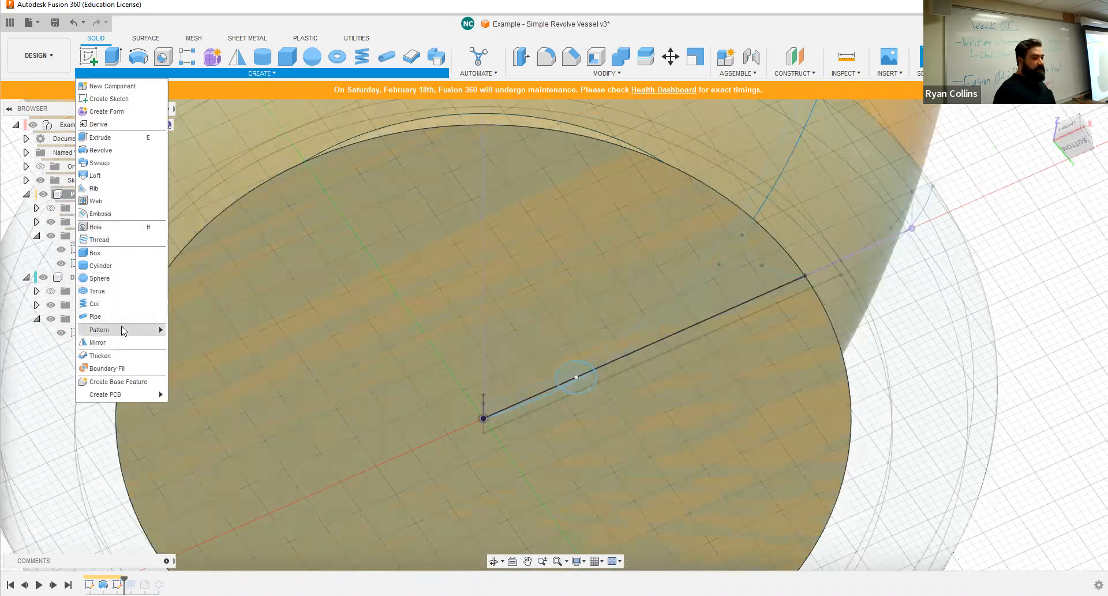
mouse_move(161, 330)
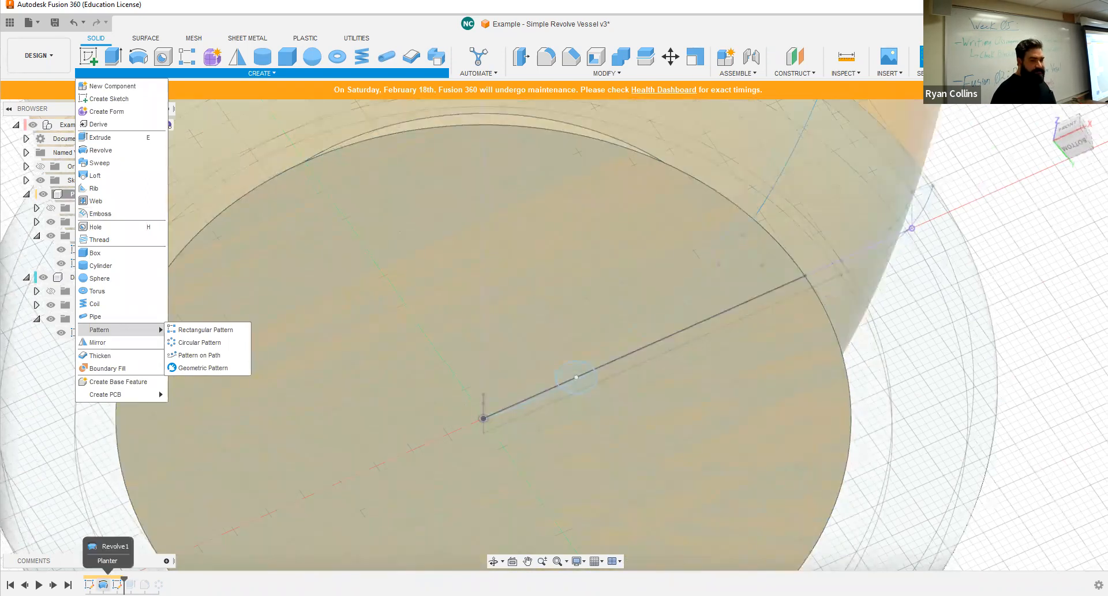
click(53, 584)
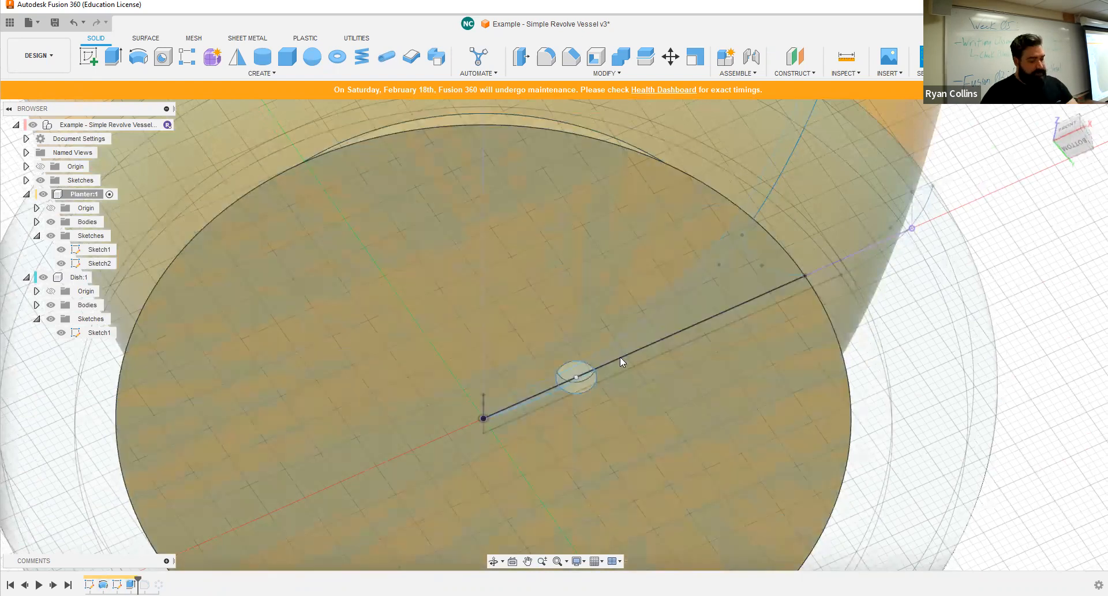
shift+middle_drag(620, 357, 576, 359)
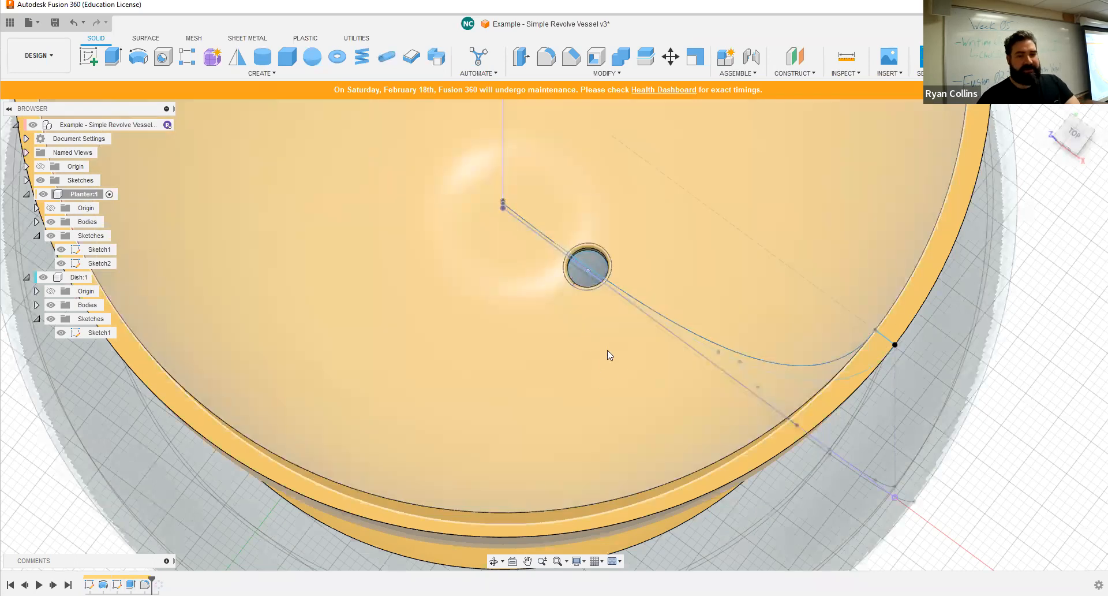
shift+middle_drag(604, 354, 570, 281)
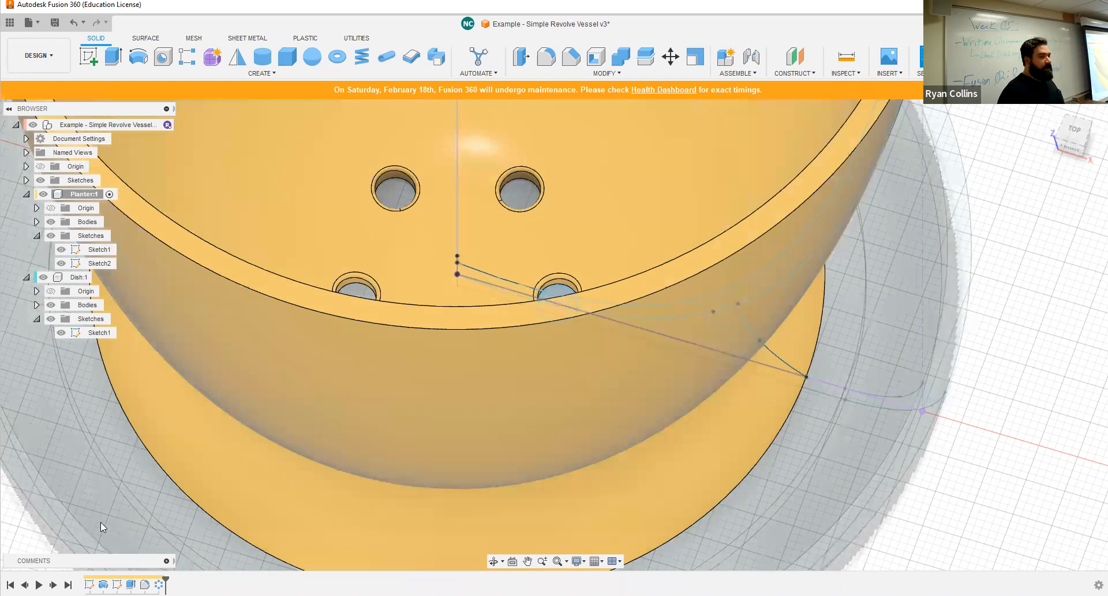
Activate the top-level component and view the complete planter and dish together with the full design history.
click(87, 193)
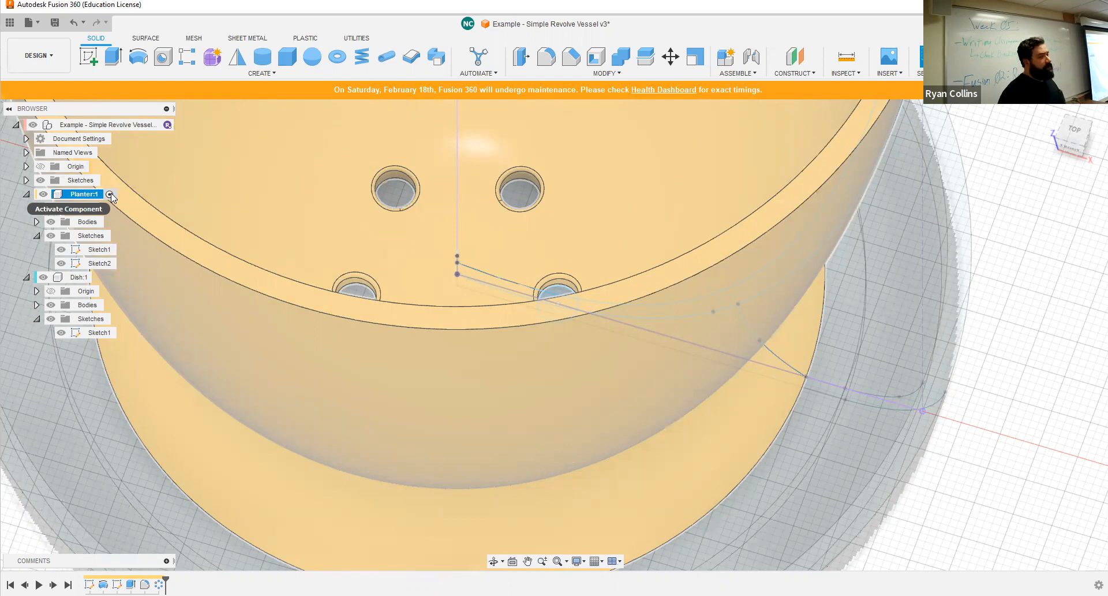
click(110, 194)
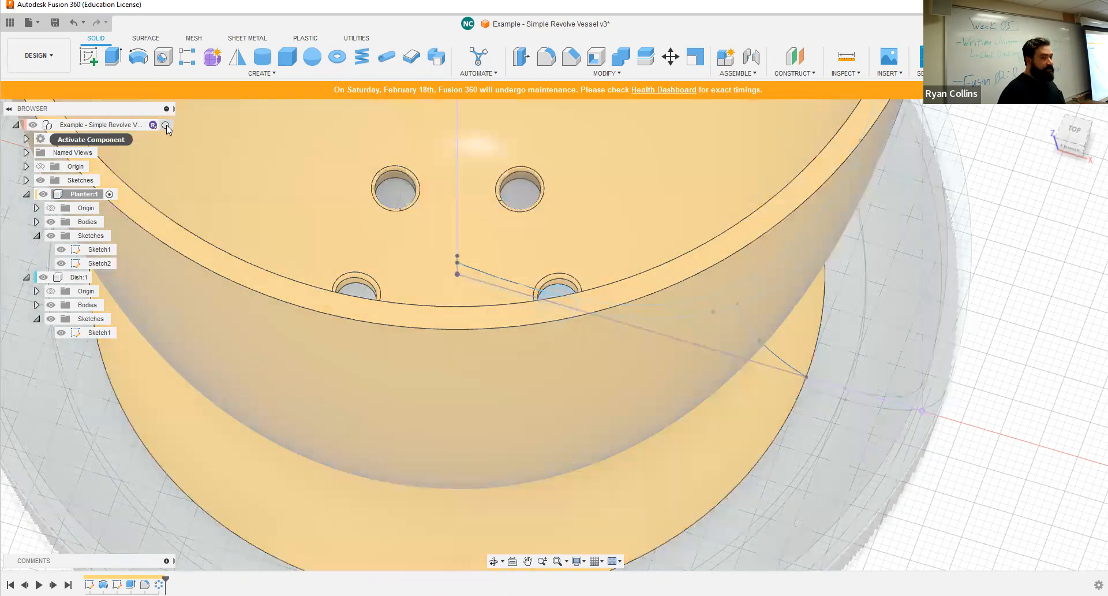
click(165, 125)
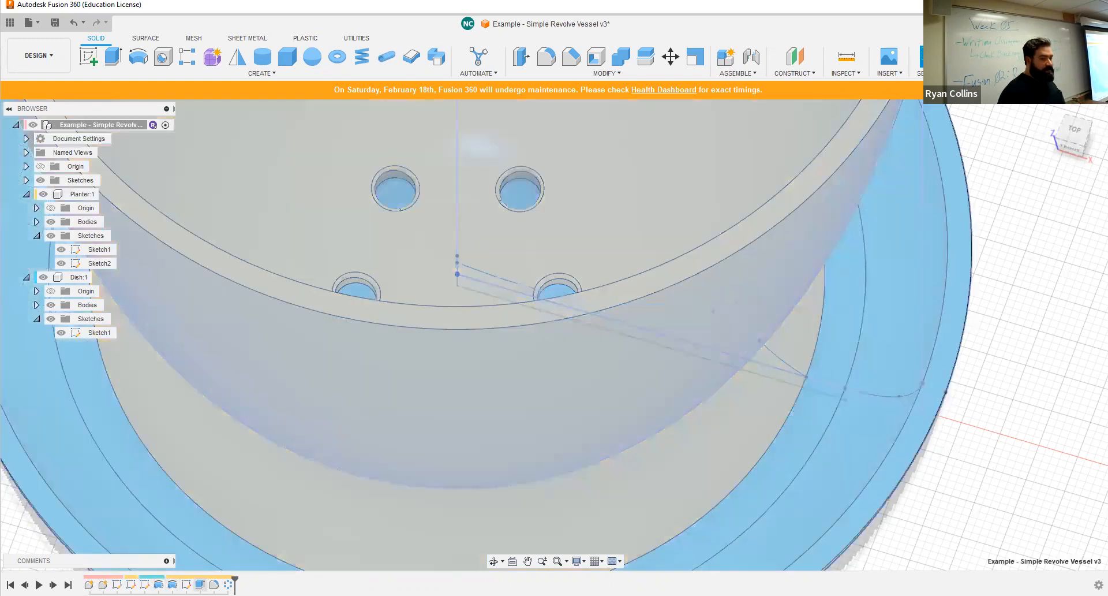
scroll(661, 366, down, 3)
scroll(404, 446, down, 1)
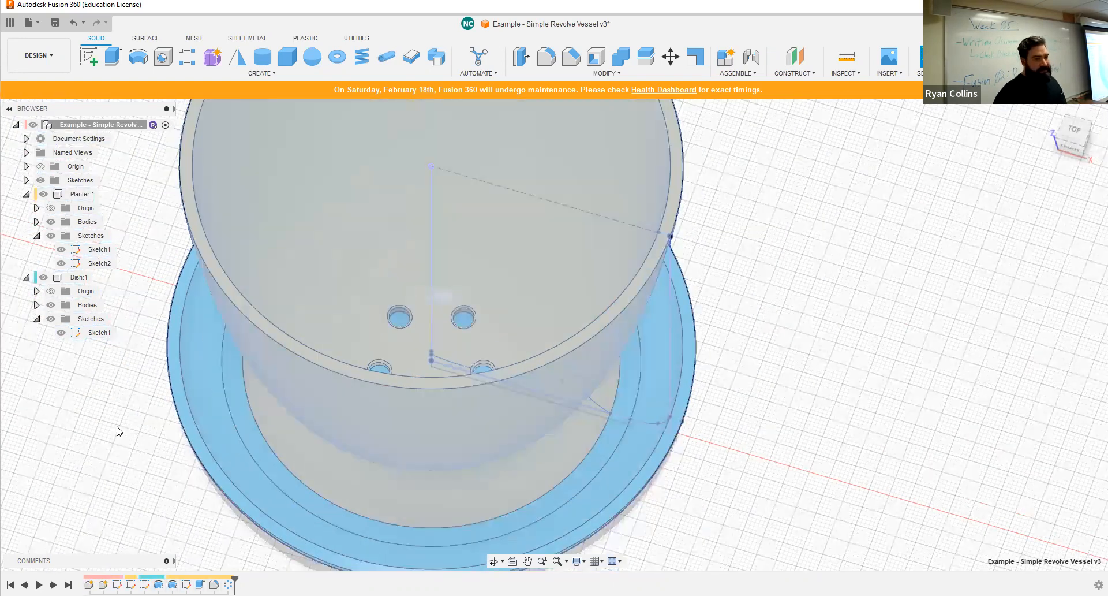
Activate the Dish component, hide the Planter to examine the dish alone, and show the Planter again.
click(98, 277)
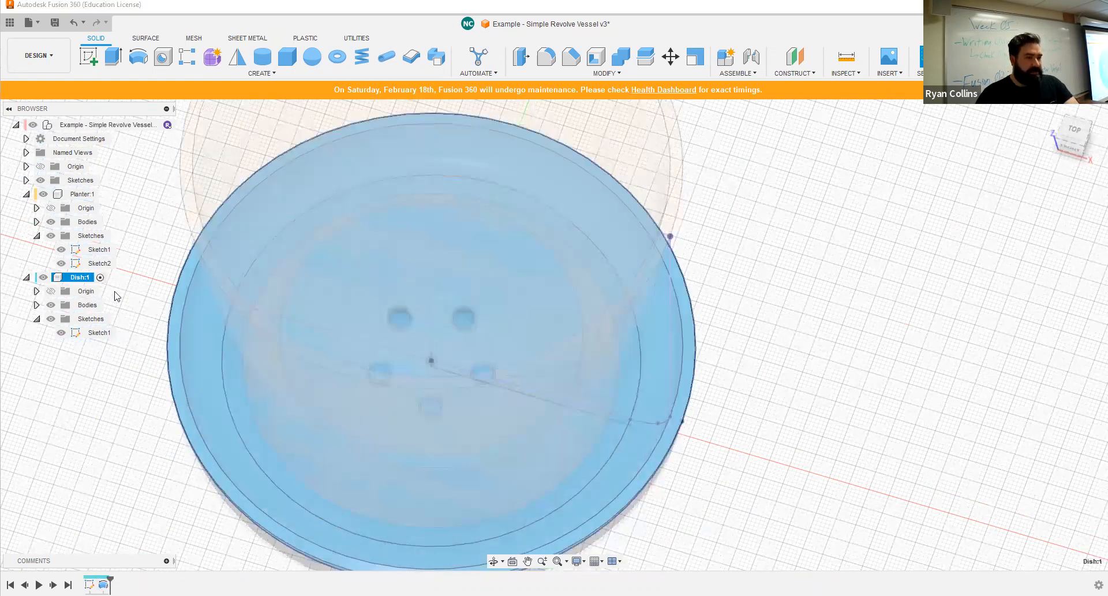
click(78, 194)
key(v)
shift+middle_drag(801, 464, 802, 430)
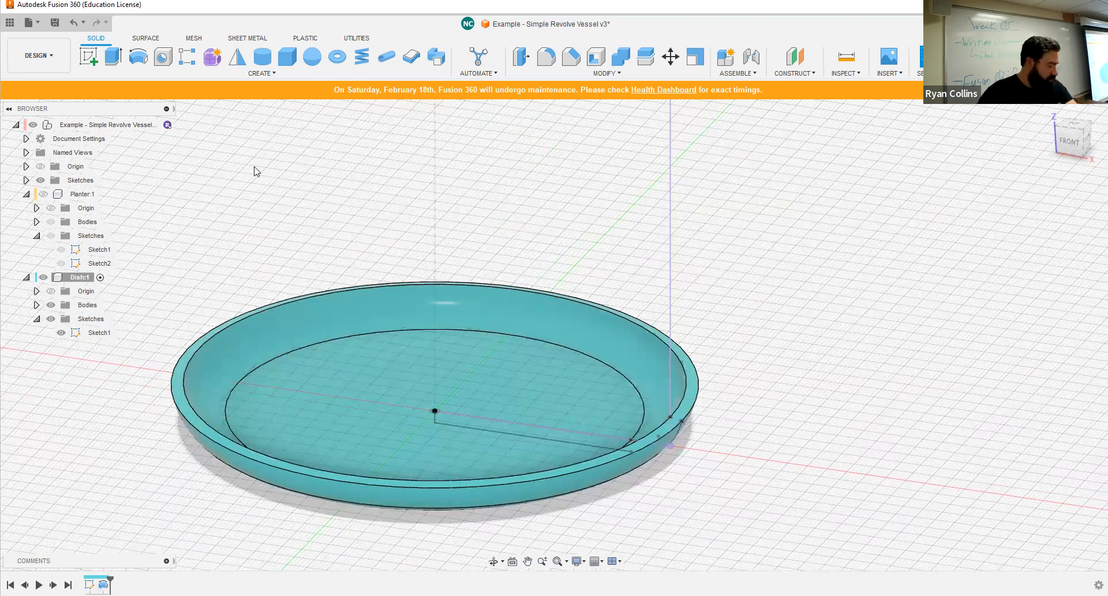
click(44, 195)
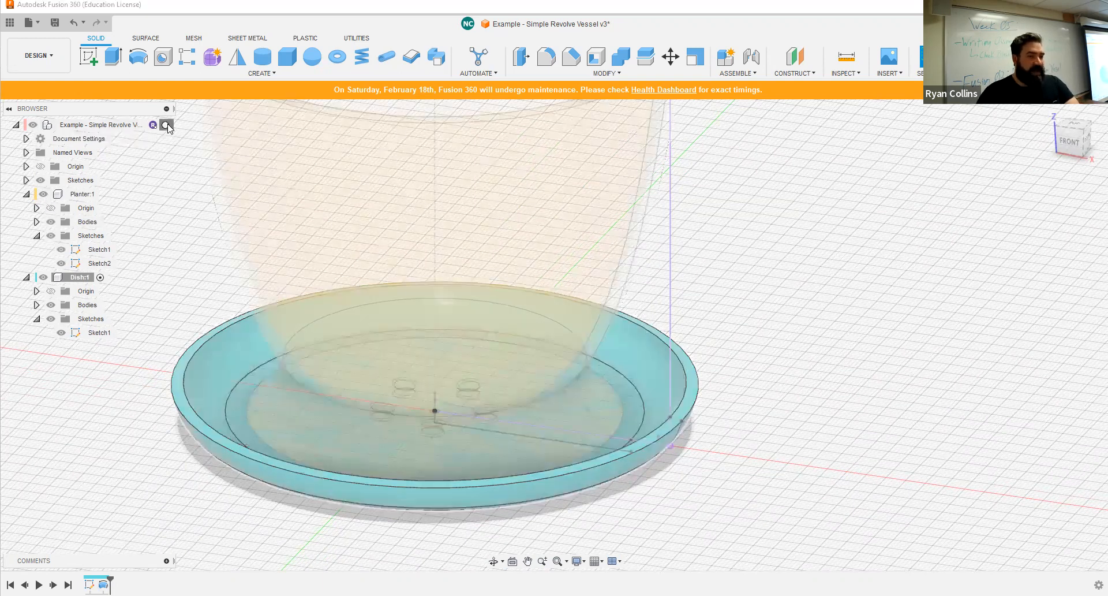
Activate the top-level component again and examine the assembled planter and dish from above and from the side.
click(165, 125)
shift+middle_drag(849, 280, 843, 327)
shift+middle_drag(829, 408, 782, 359)
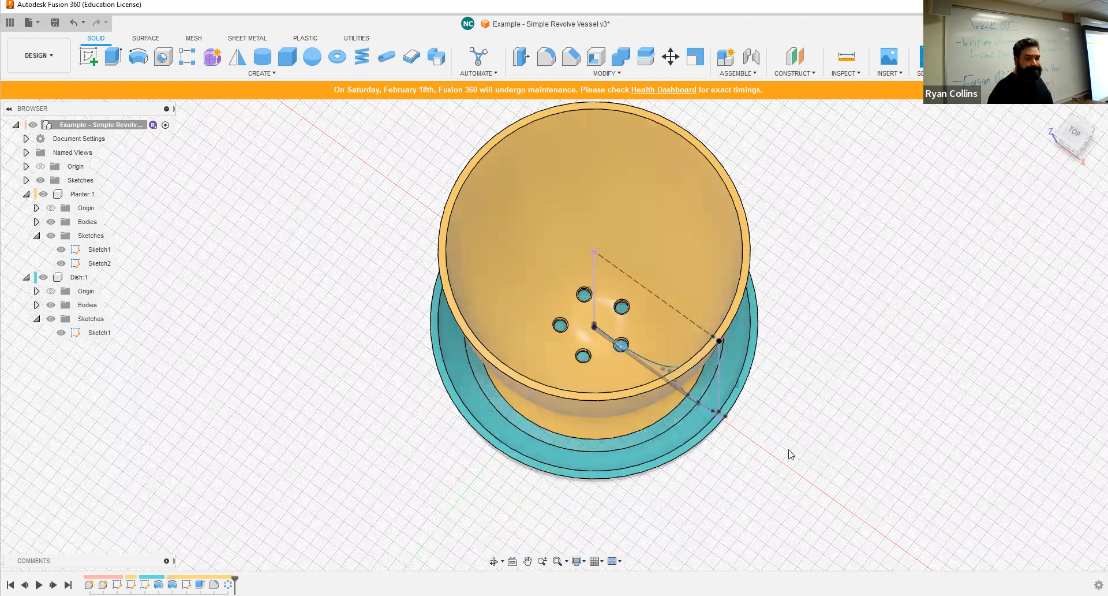
shift+middle_drag(767, 459, 783, 401)
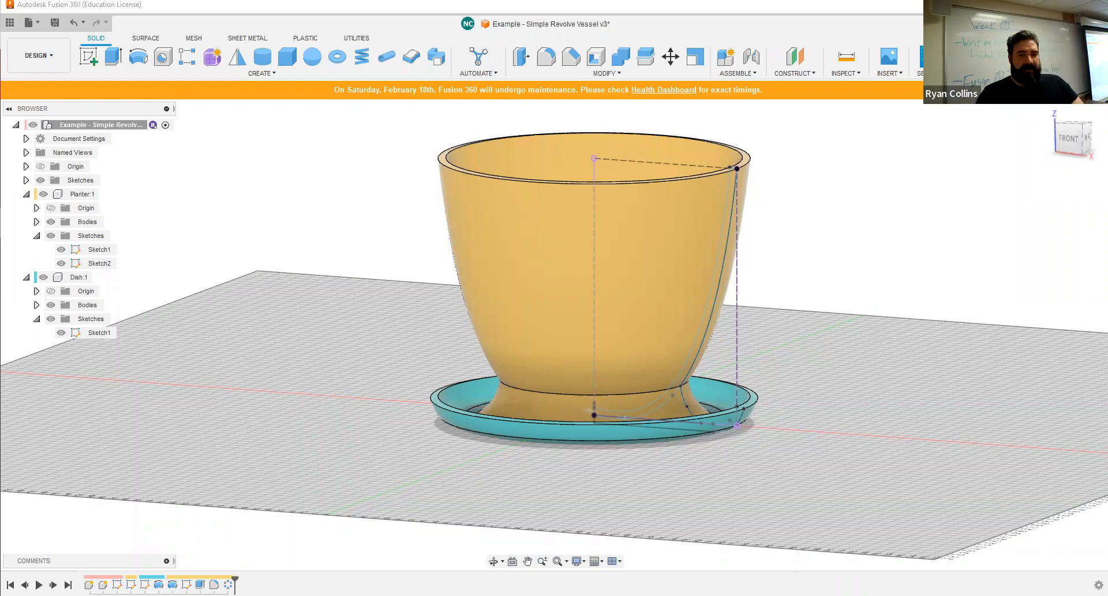
Create a new design and save it as "Example - InCLass Planter Vessel" in the 02 - Revolve Planter Vessel folder.
key(ctrl+n)
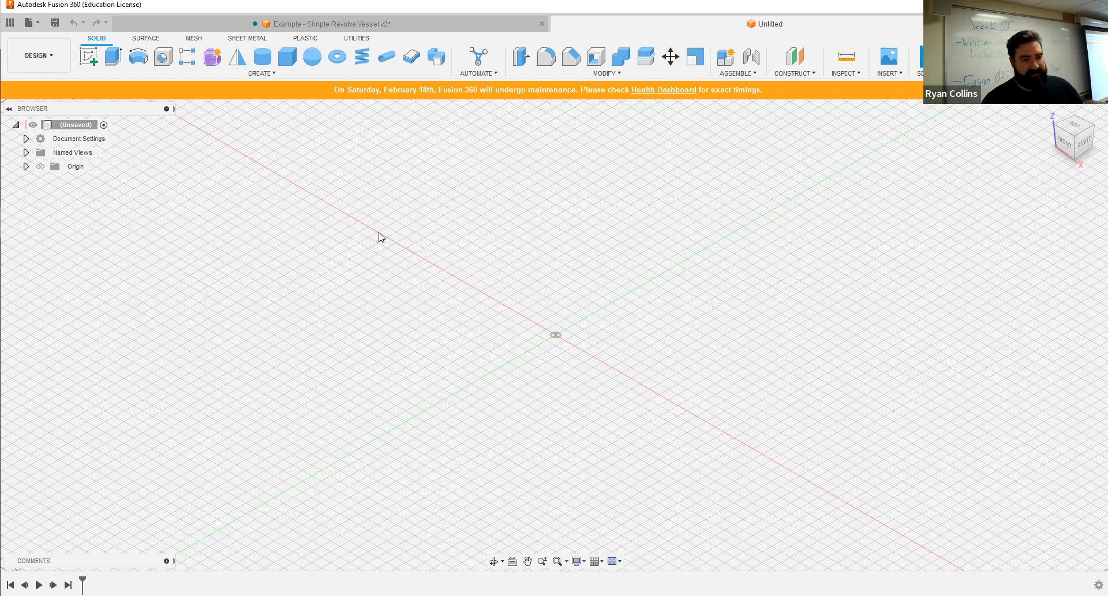
key(ctrl+s)
text(Examp[)
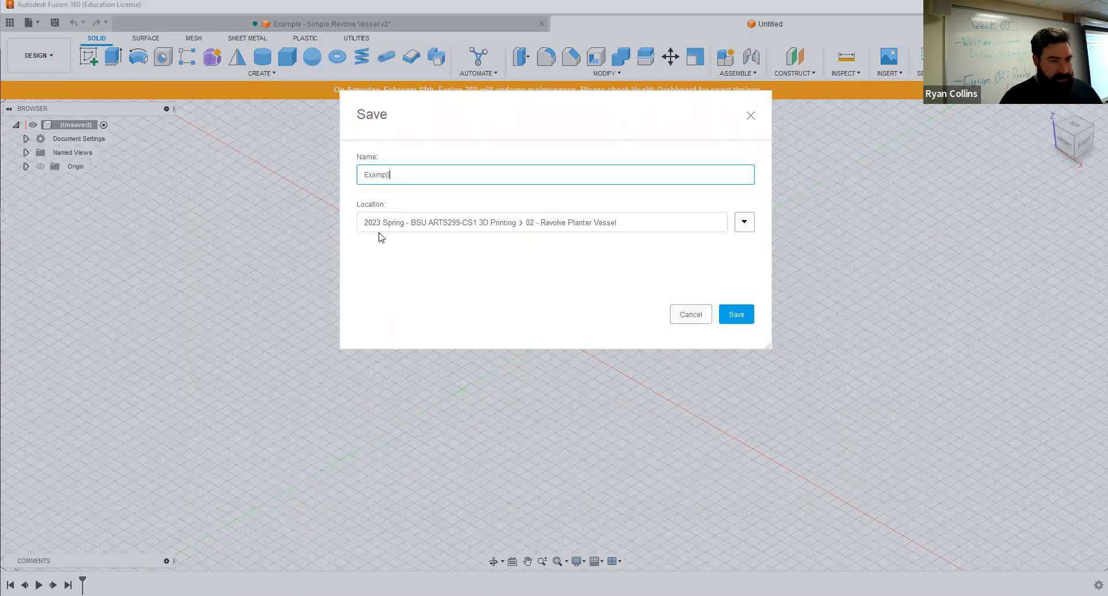
key(BackSpace)
text(le)
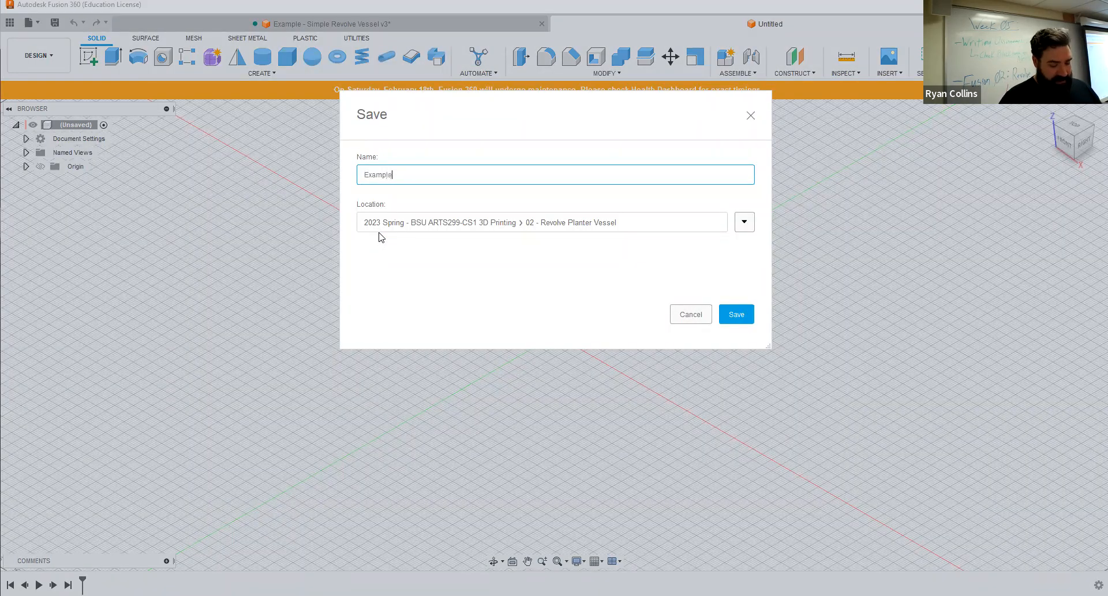
text( - InCLass )
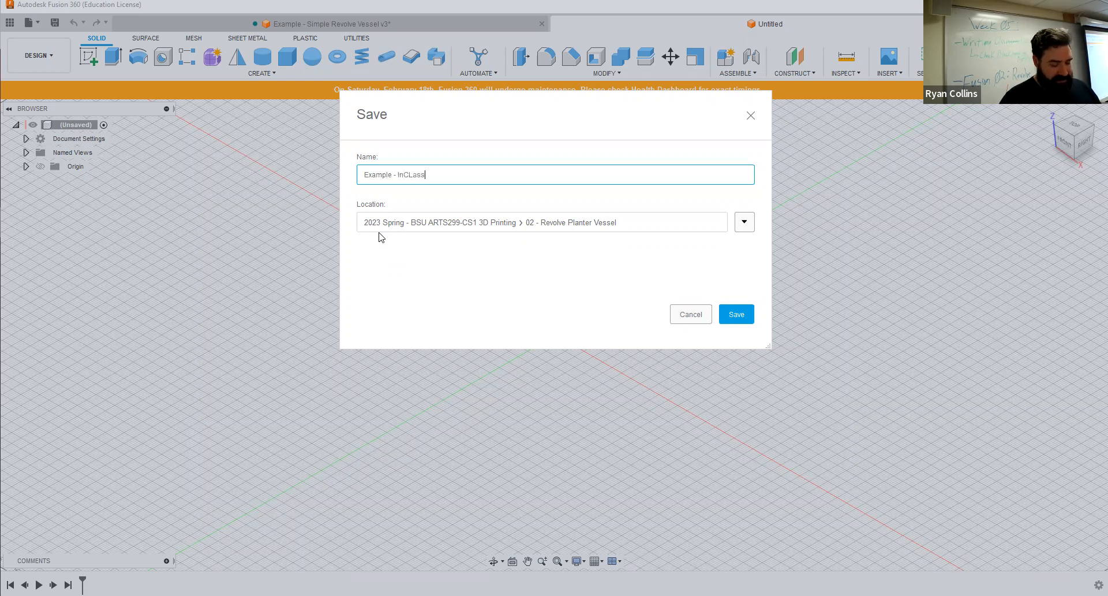
text(Planter)
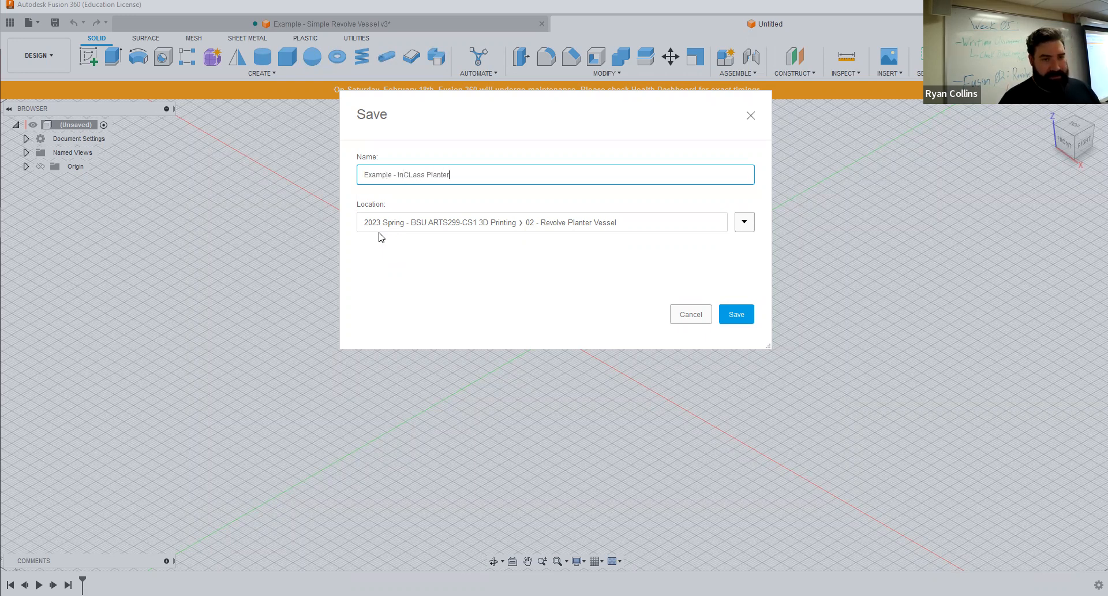
text( Vessel)
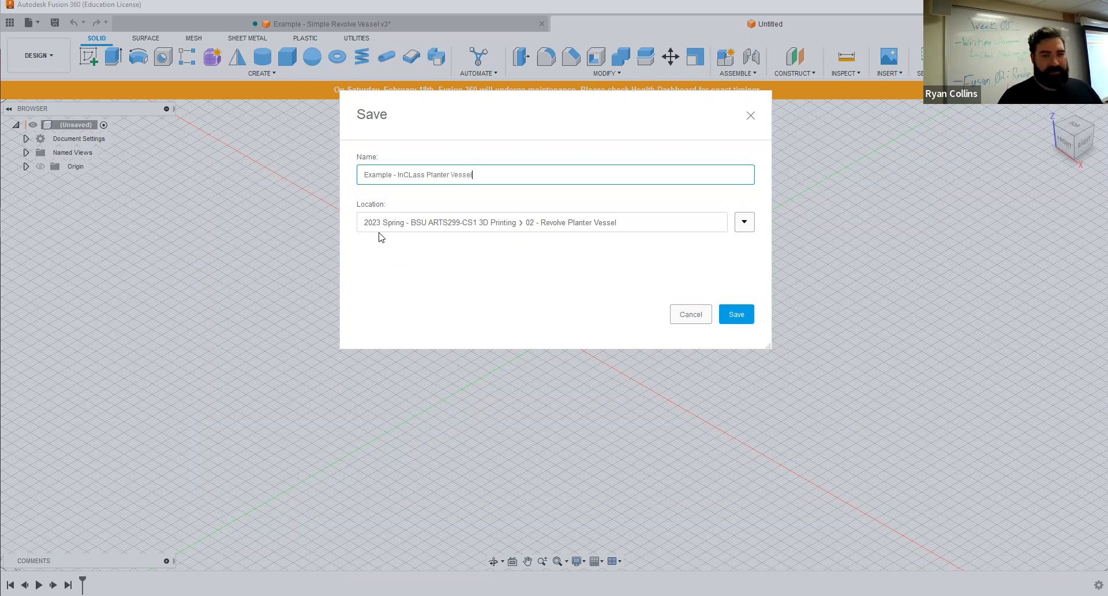
key(Return)
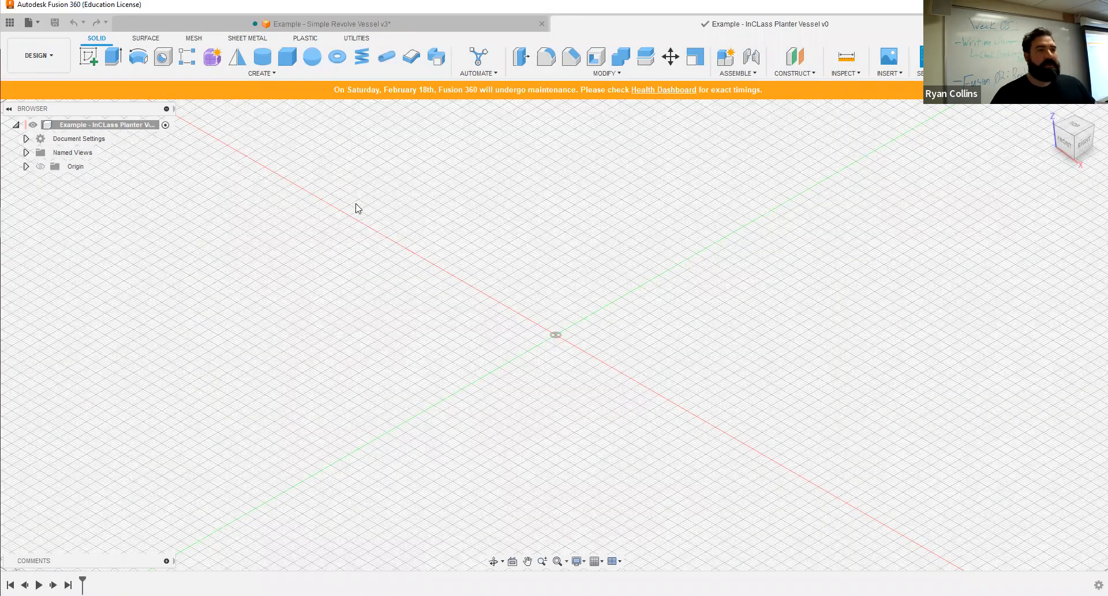
Browse the class project's folders and open 02 - Revolve Planter Vessel to check where the design is saved.
click(10, 24)
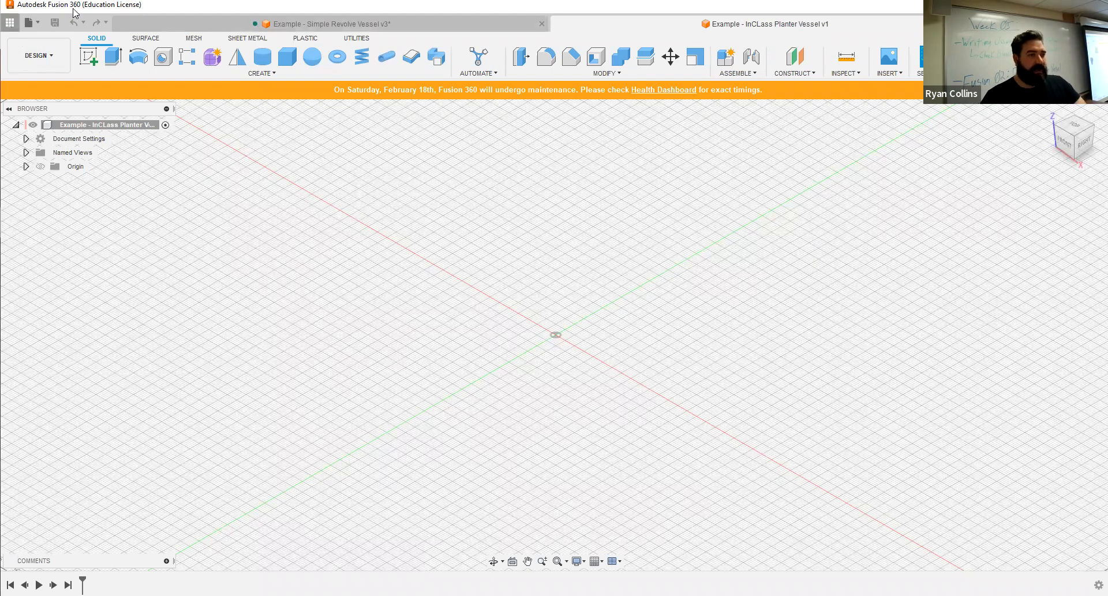
click(38, 109)
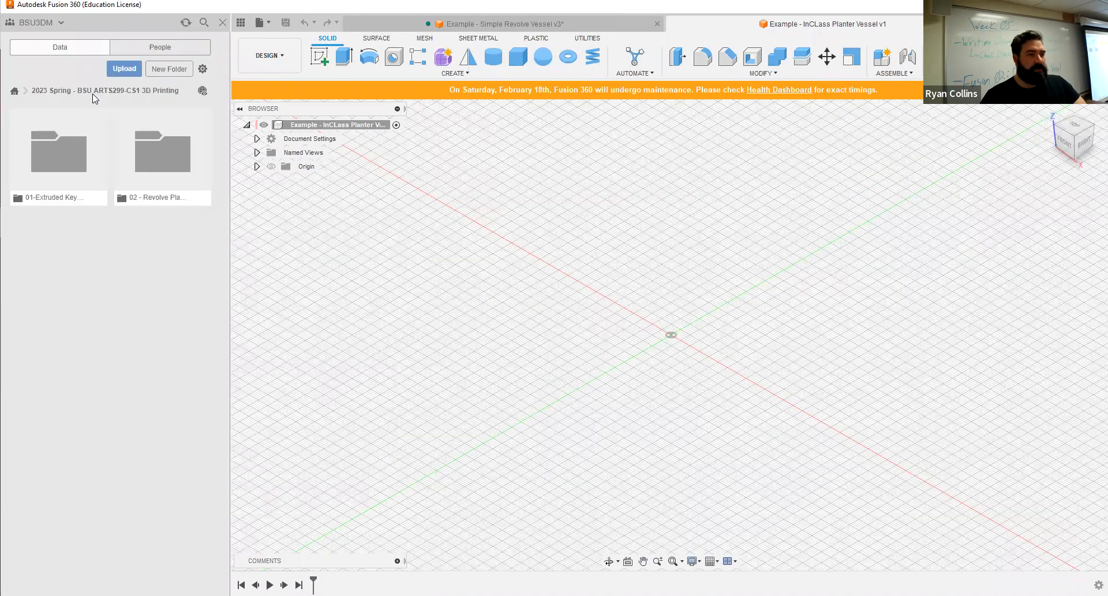
click(168, 154)
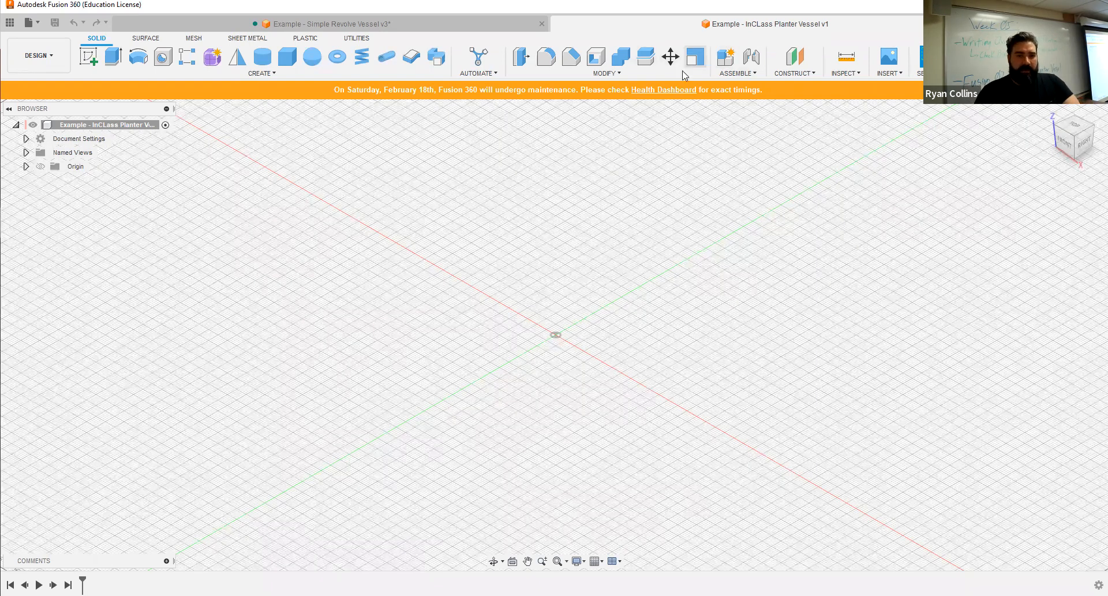
Create a standard internal component named "Planer" under the top-level design, with activation on creation enabled.
click(738, 73)
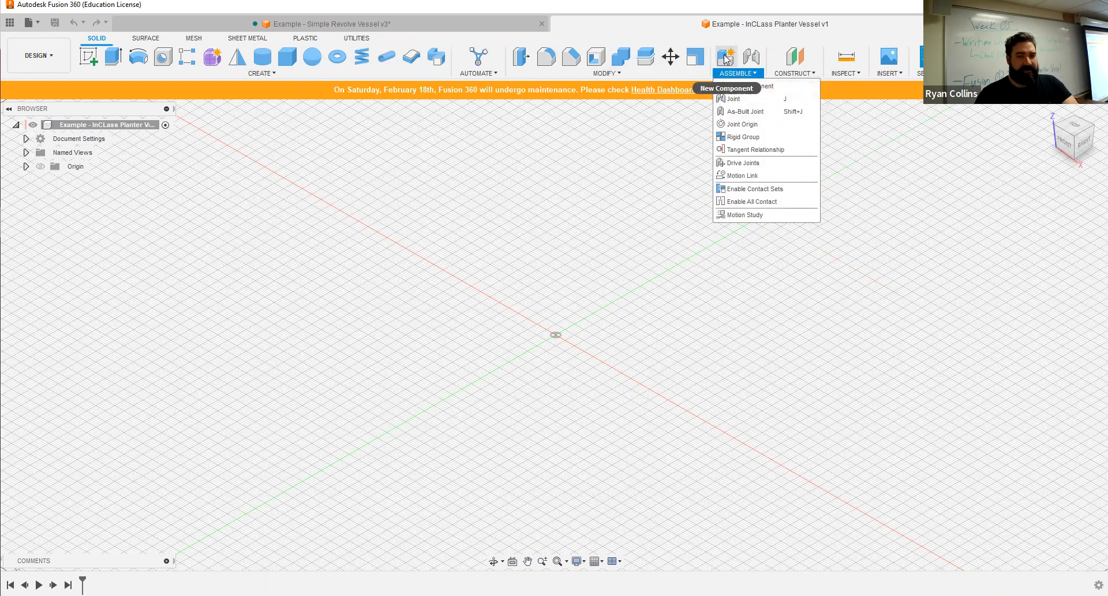
click(726, 58)
click(1016, 252)
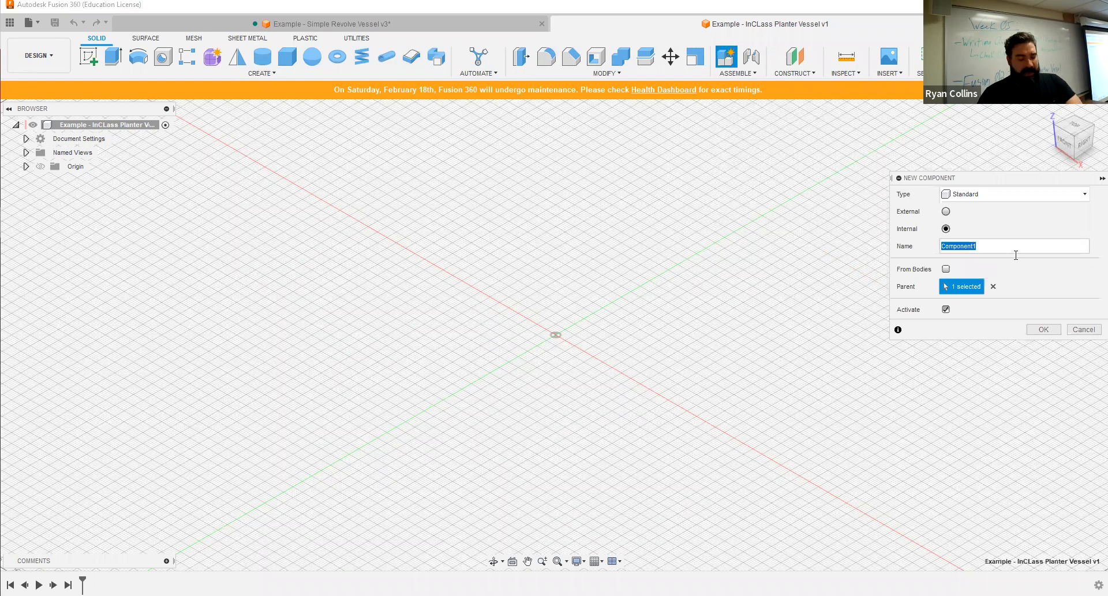
text(Plante)
key(BackSpace)
key(BackSpace)
key(BackSpace)
key(BackSpace)
key(BackSpace)
text(laner)
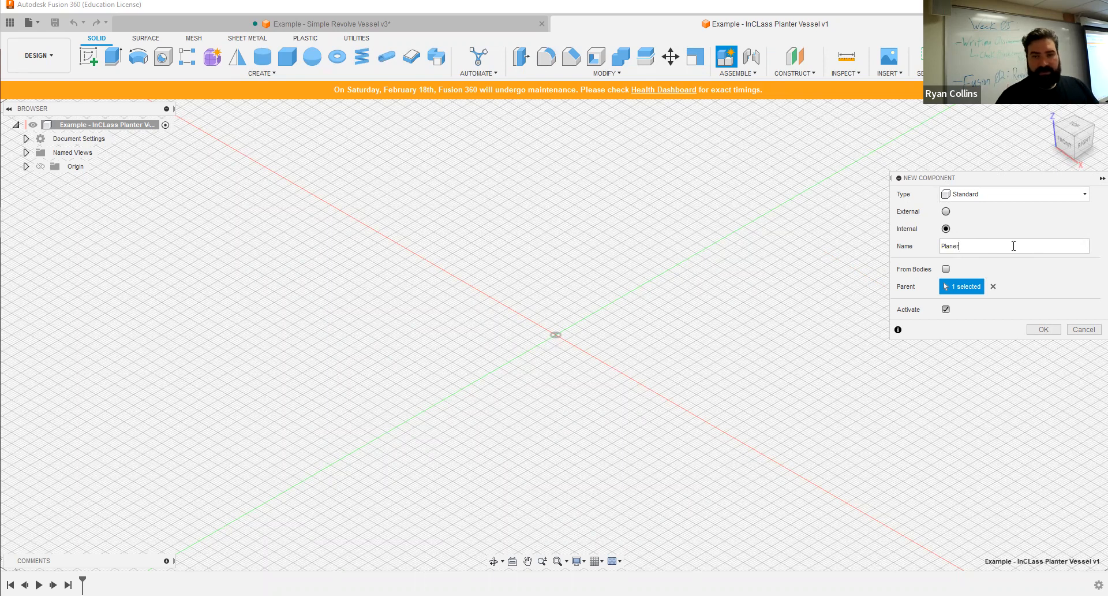
key(Return)
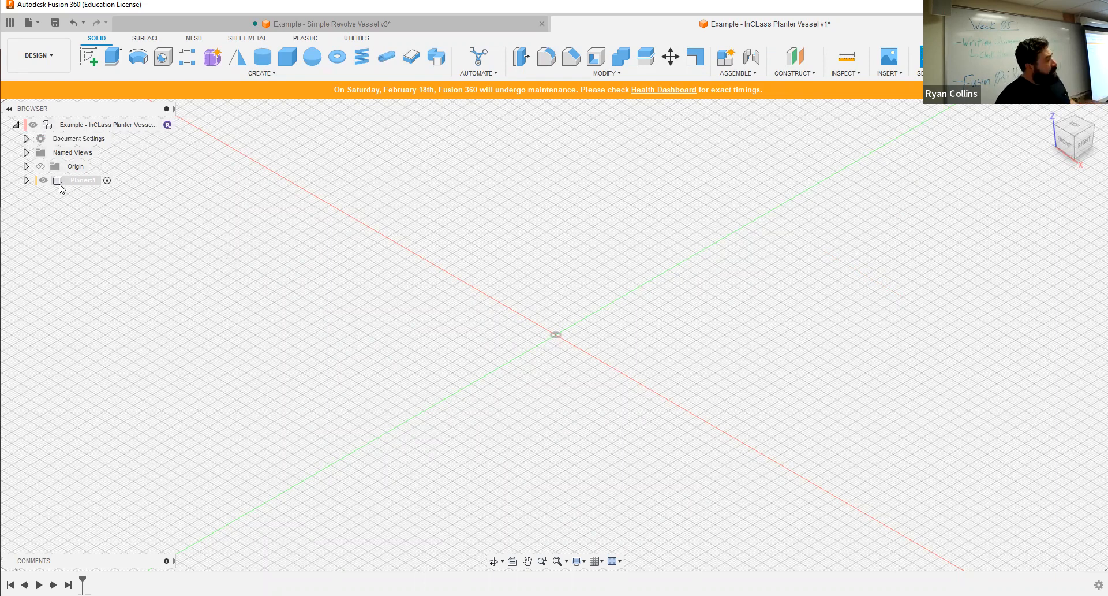
Create a component named "test" nested inside the Planer component, and delete it.
click(726, 56)
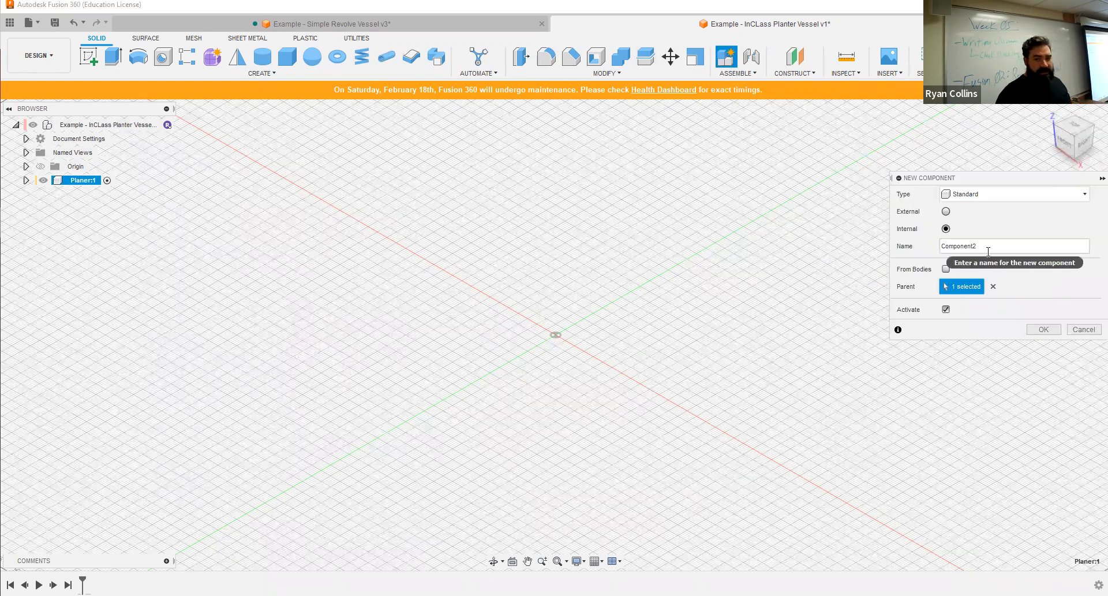
text(test)
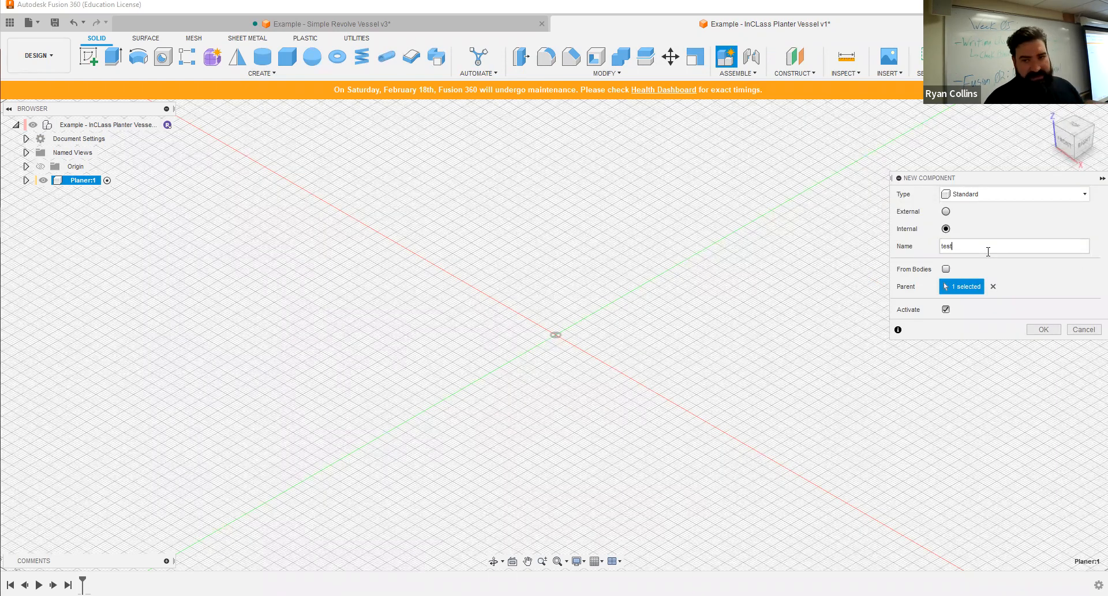
key(Return)
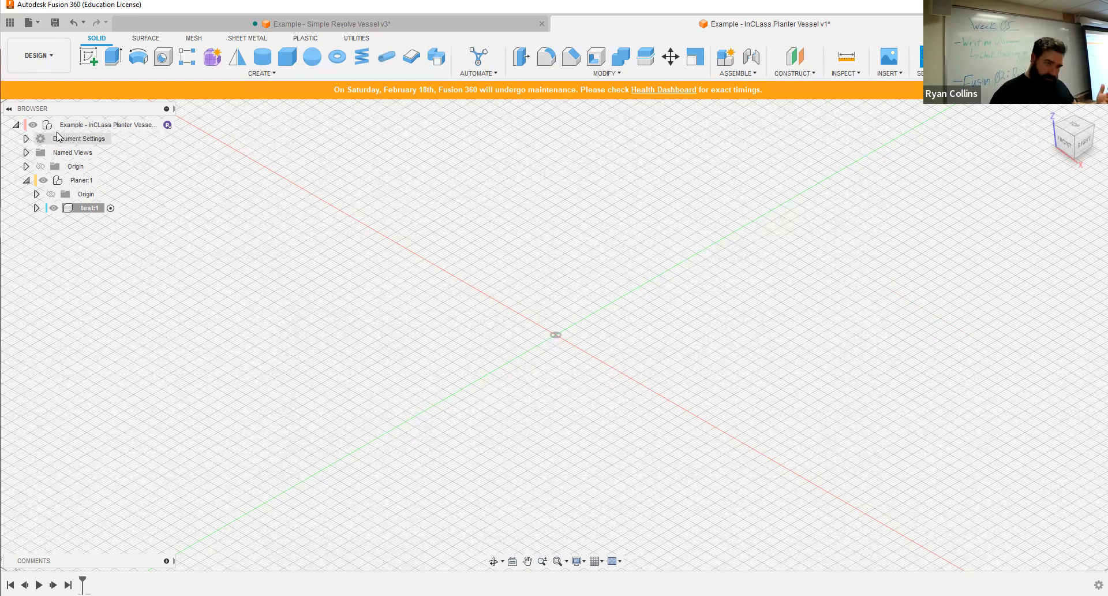
right_click(68, 211)
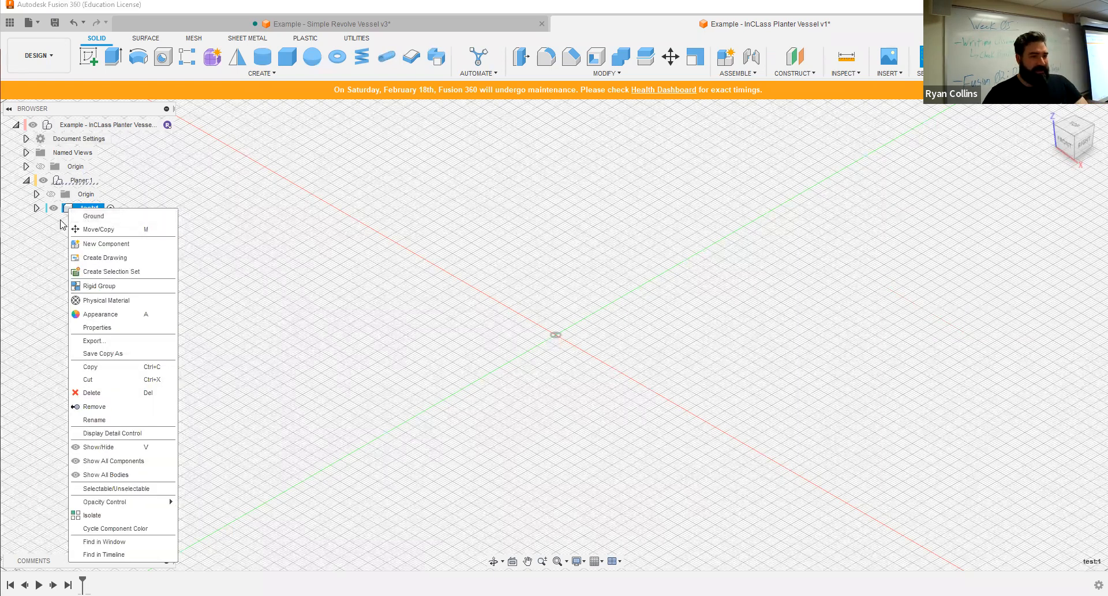
click(92, 392)
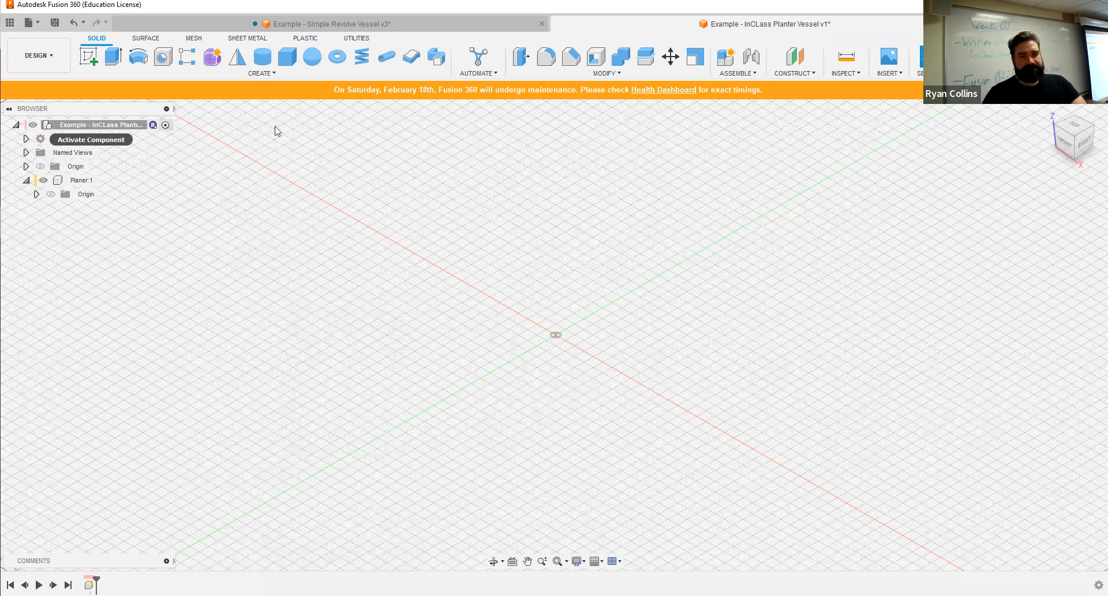
Create an internal component named "Tray" directly under the top-level design, without activating it on creation.
click(725, 61)
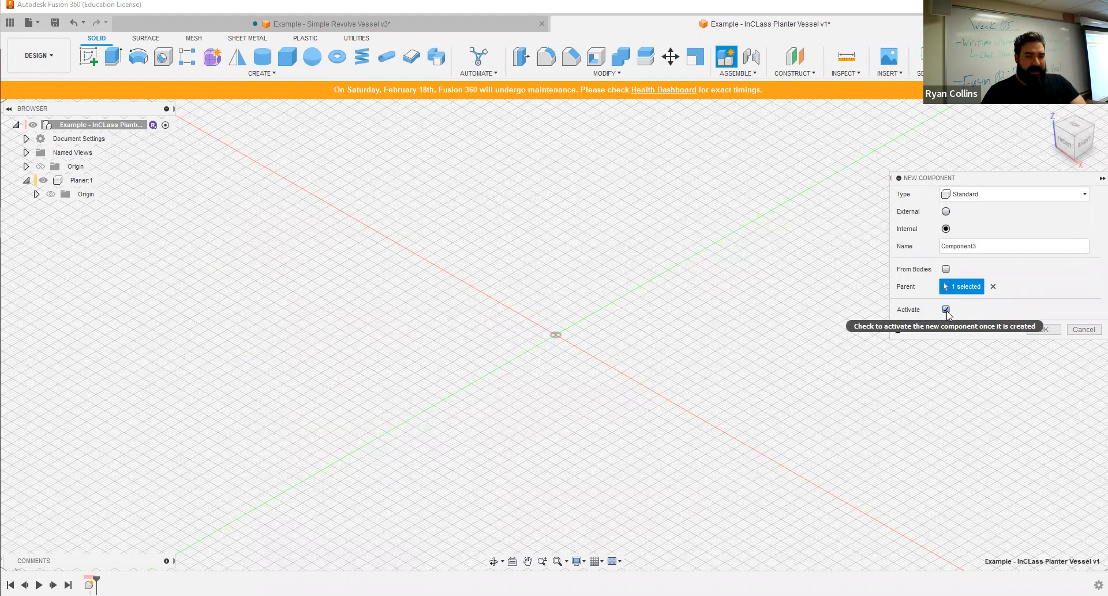
click(946, 310)
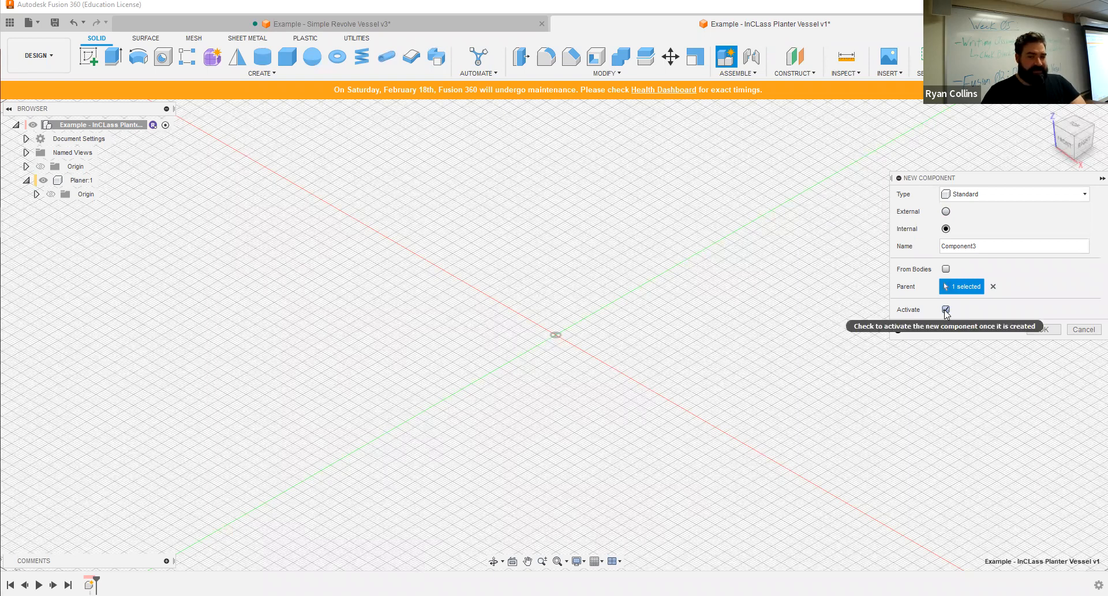
click(947, 311)
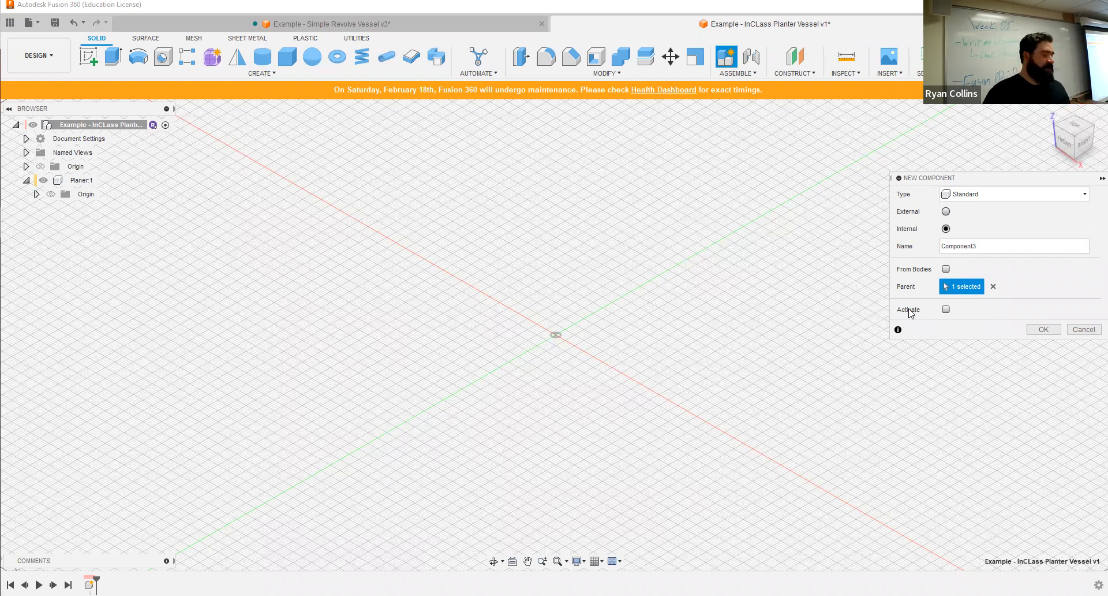
double_click(975, 246)
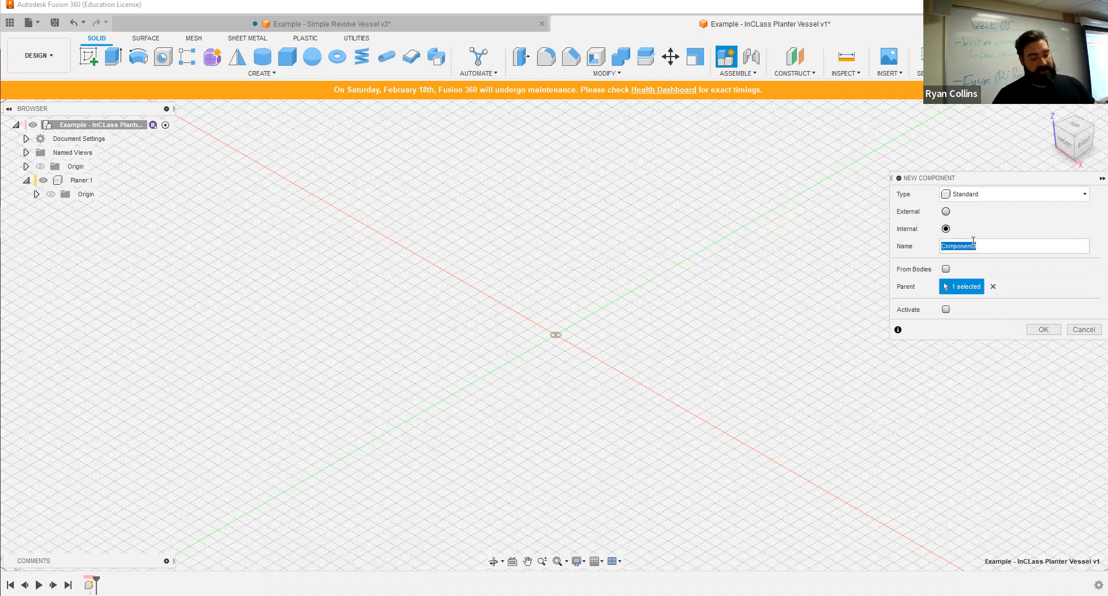
text(Trsay)
key(BackSpace)
key(BackSpace)
key(BackSpace)
text(ay)
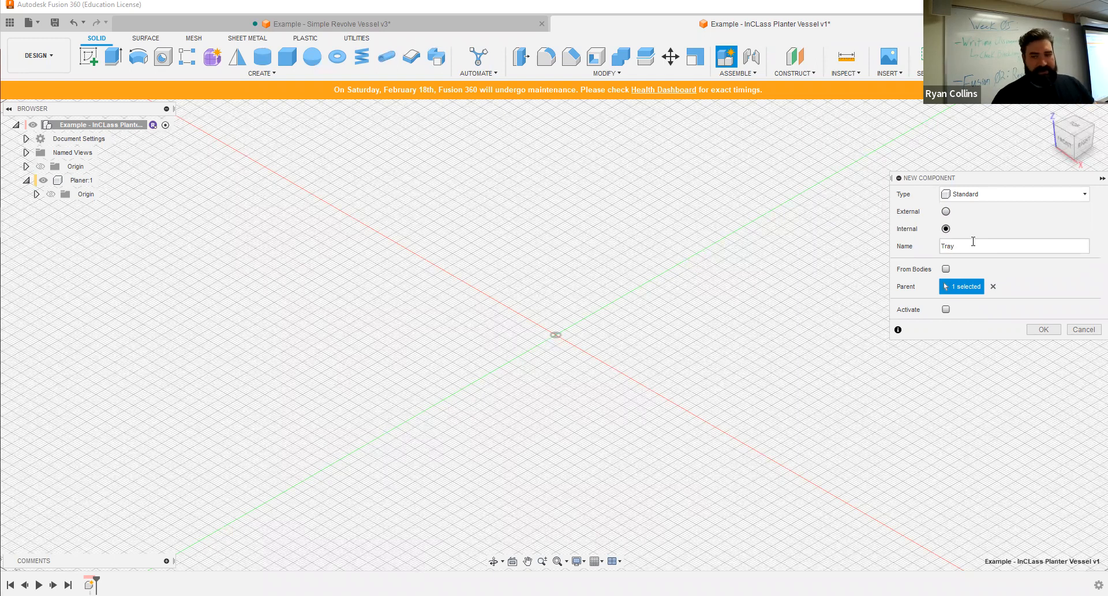
key(Return)
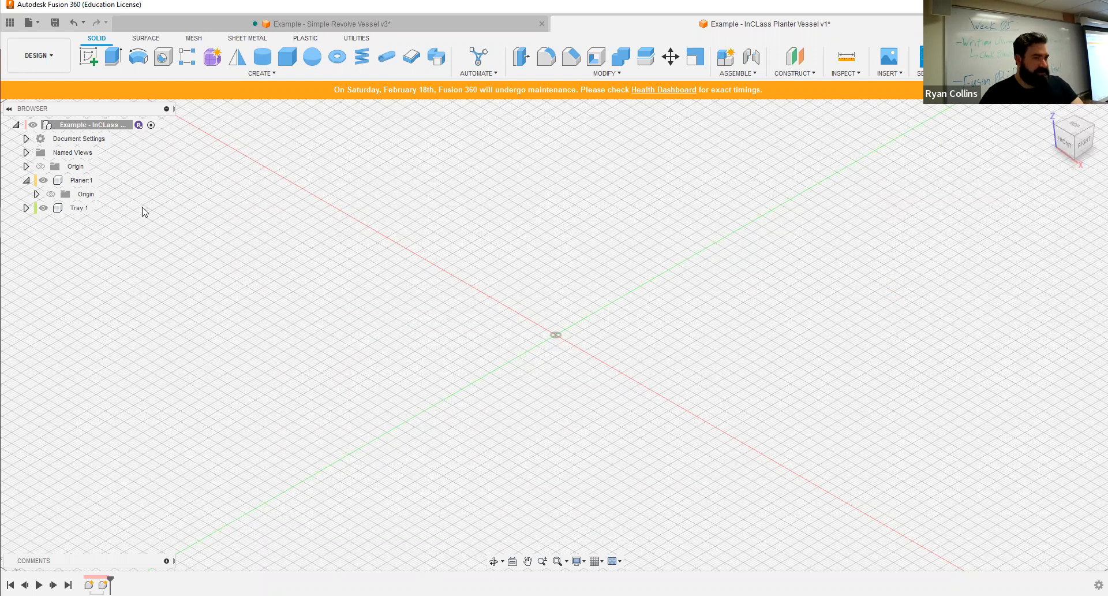
Start a sketch on the front (XZ) plane of the top-level design and draw a rectangle from the origin, about 87 by 100 mm.
click(41, 178)
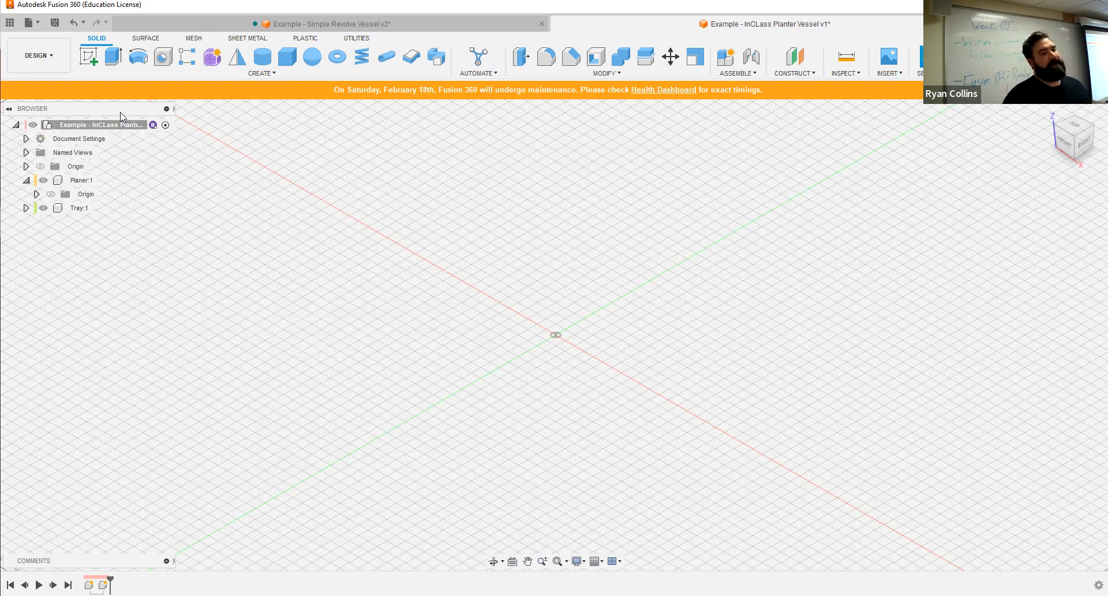
click(94, 59)
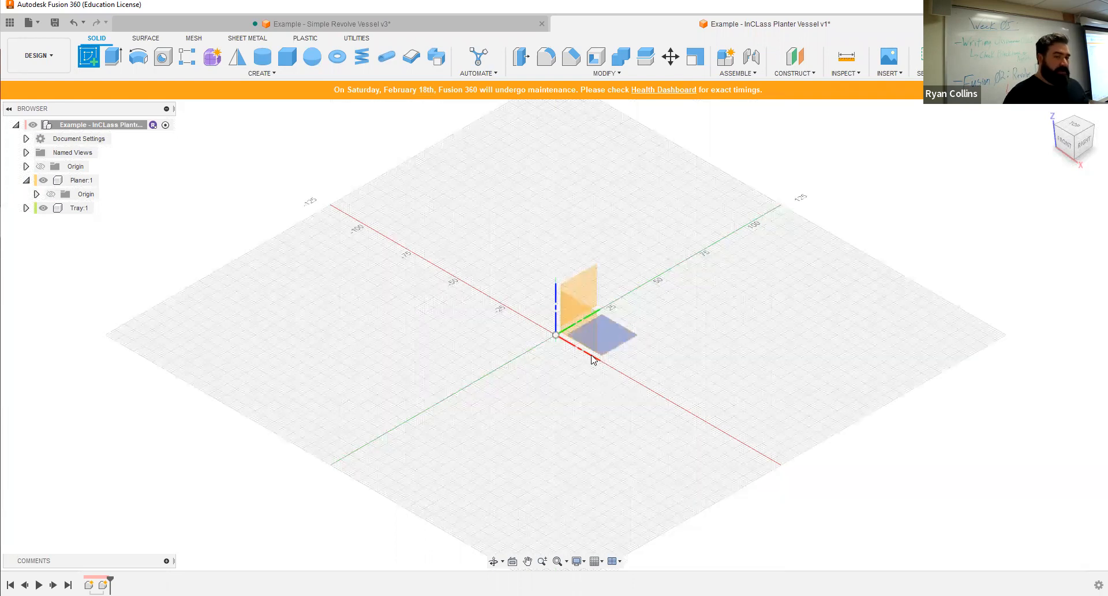
click(581, 319)
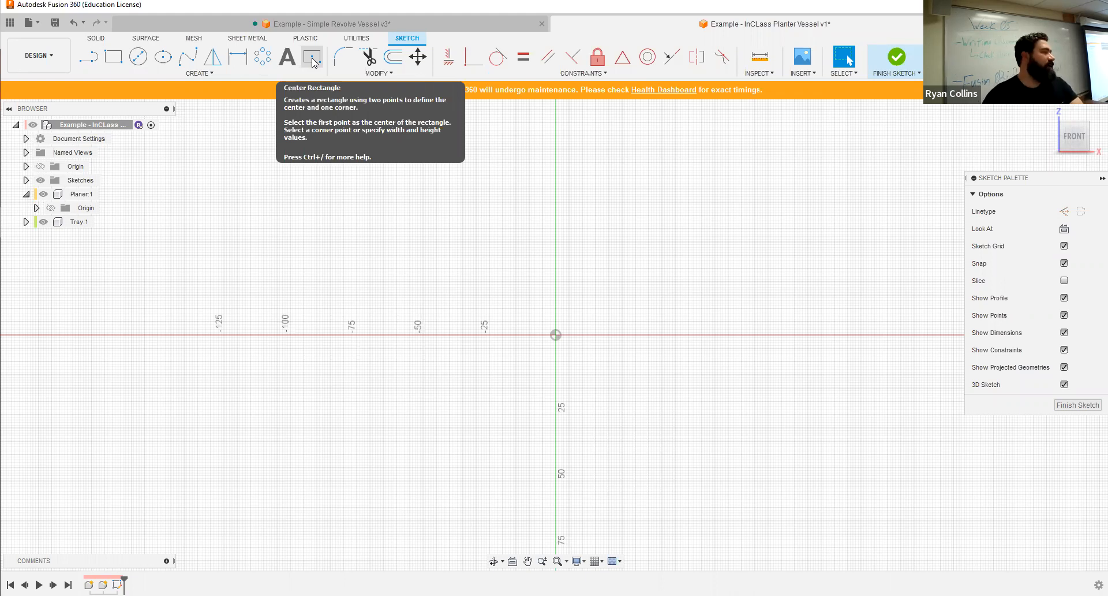
click(118, 61)
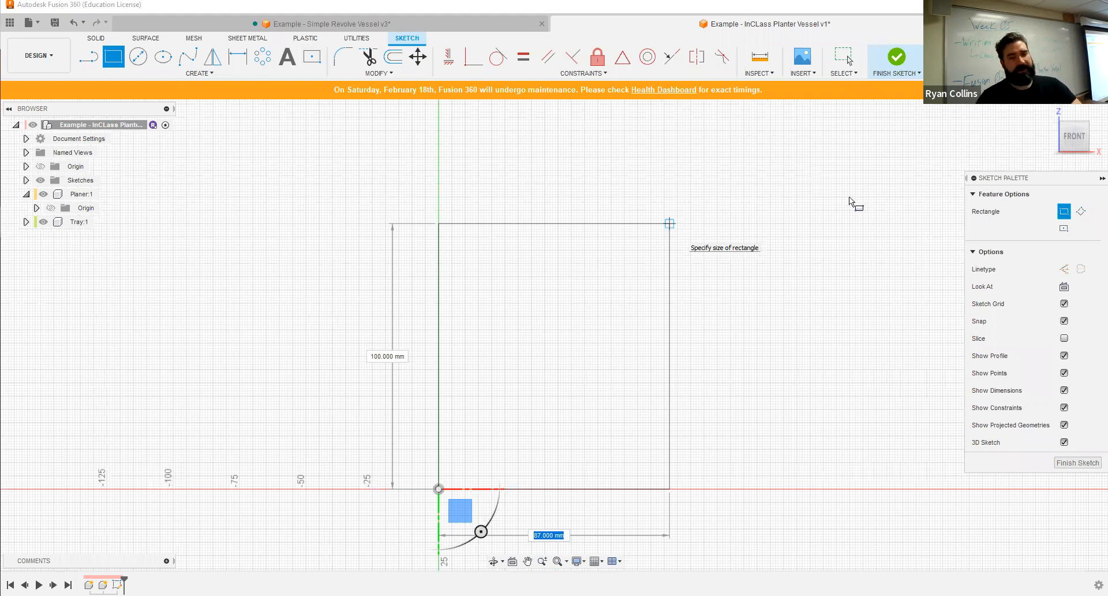
key(Return)
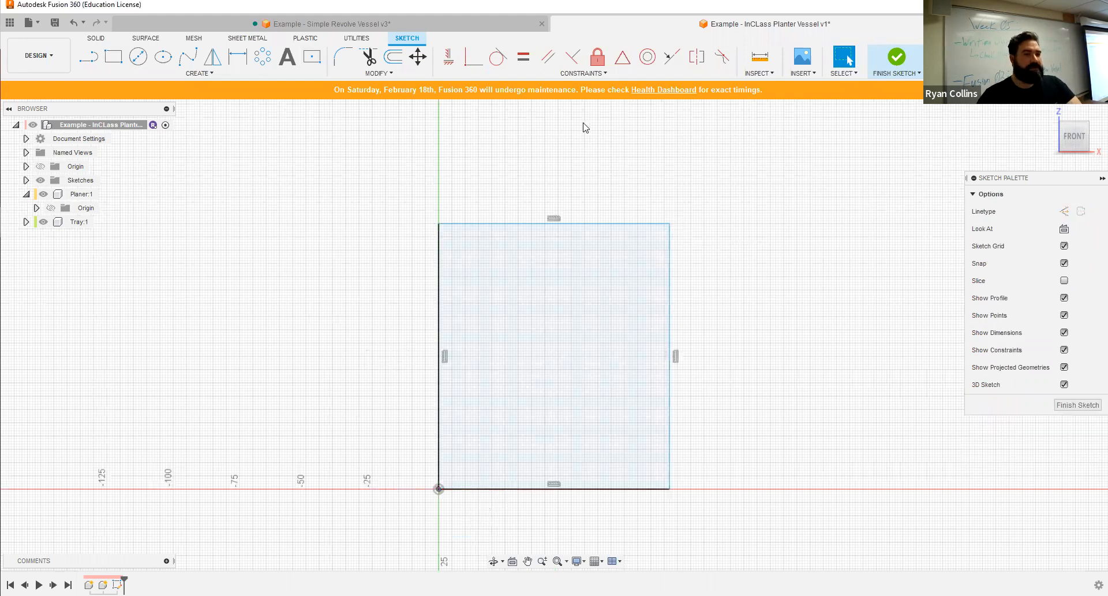
Dimension the rectangle to 60 mm wide and 100 mm high.
click(238, 56)
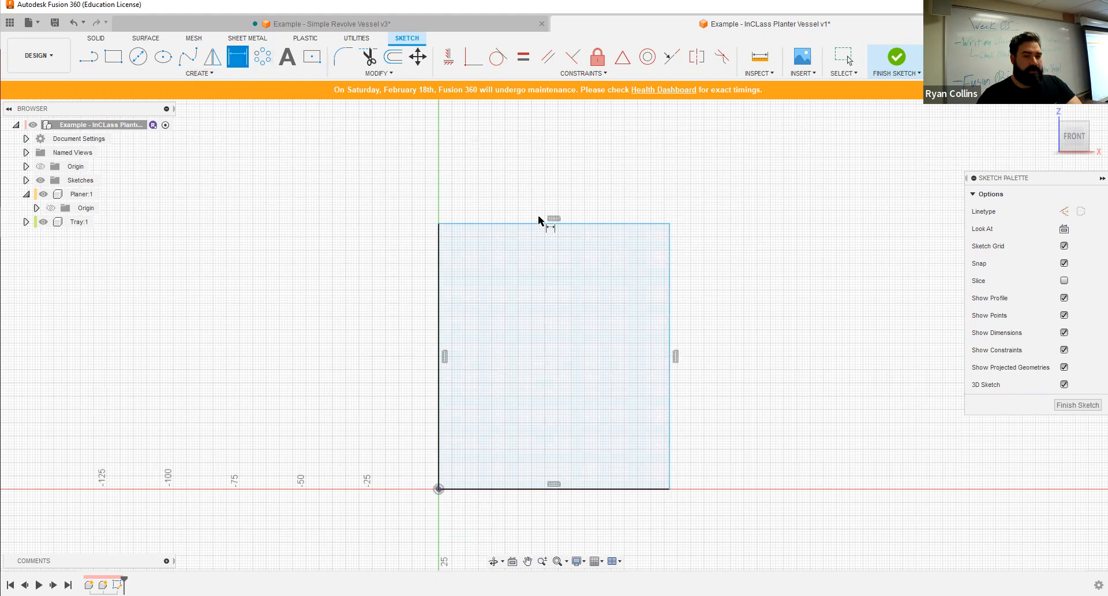
click(560, 179)
text(80)
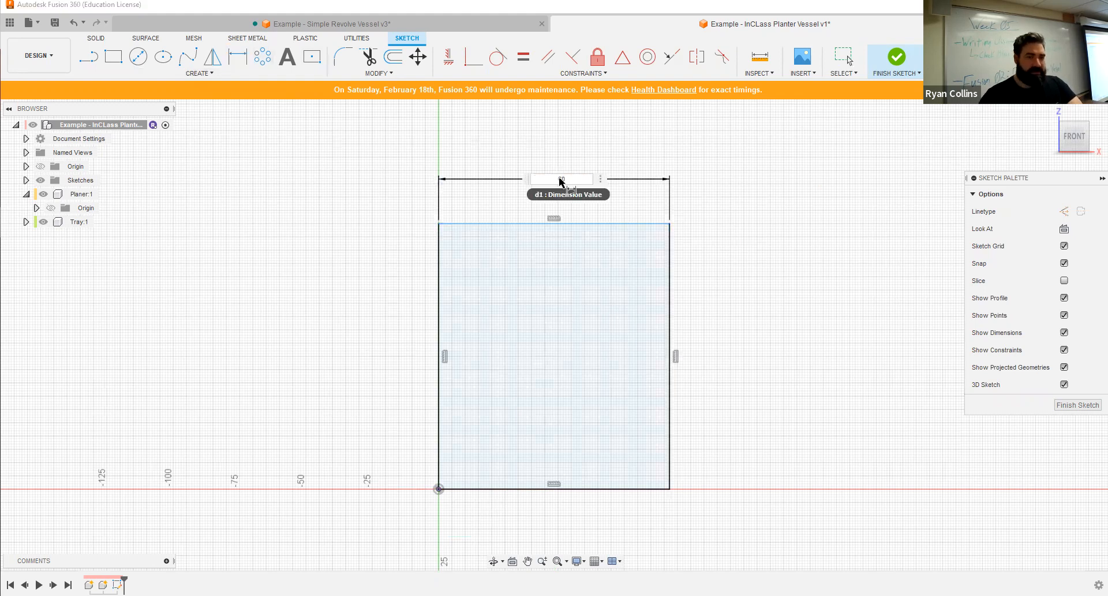
key(Return)
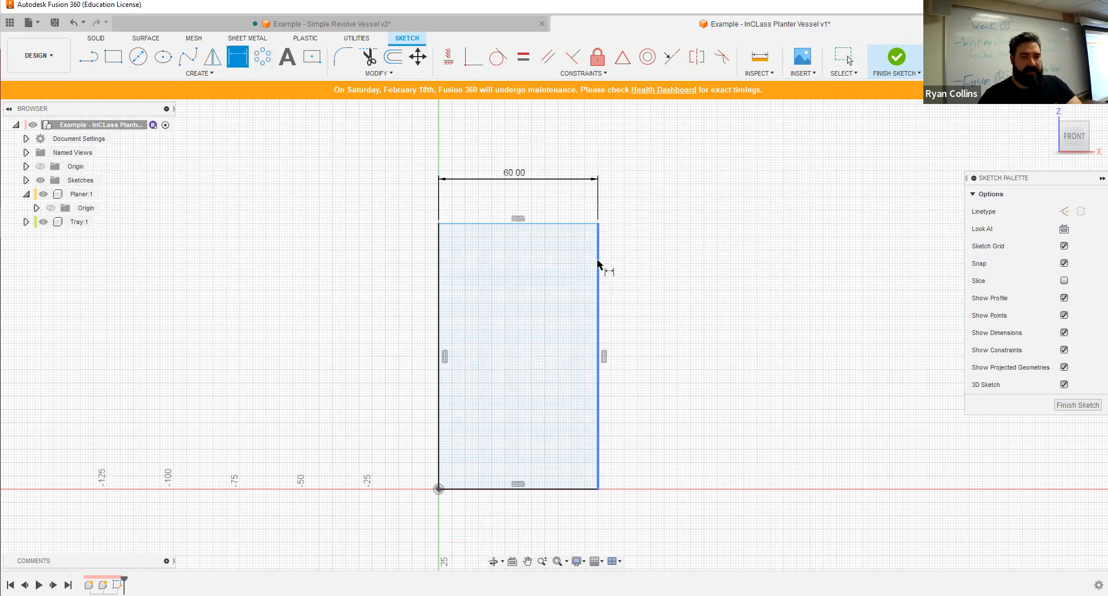
click(666, 266)
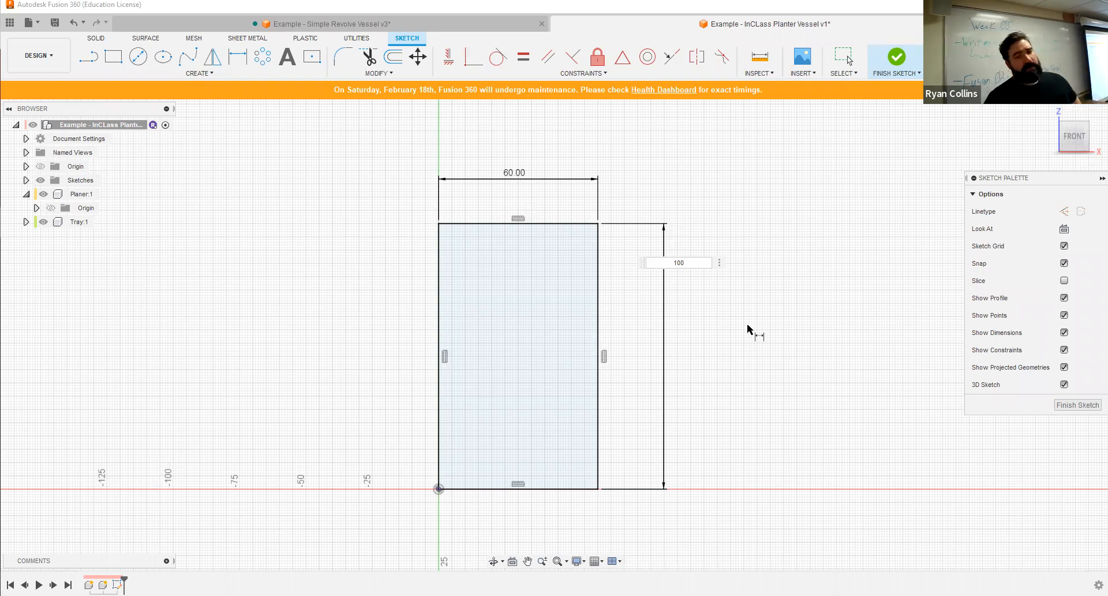
key(Return)
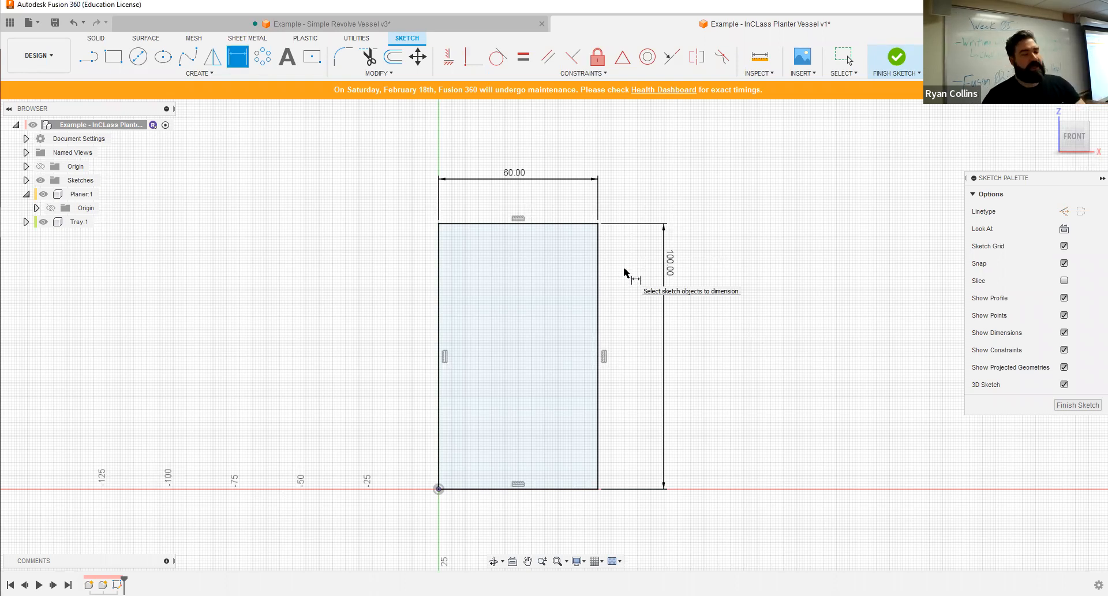
Convert all four lines of the 60 by 100 mm rectangle to construction geometry and finish the sketch.
key(Escape)
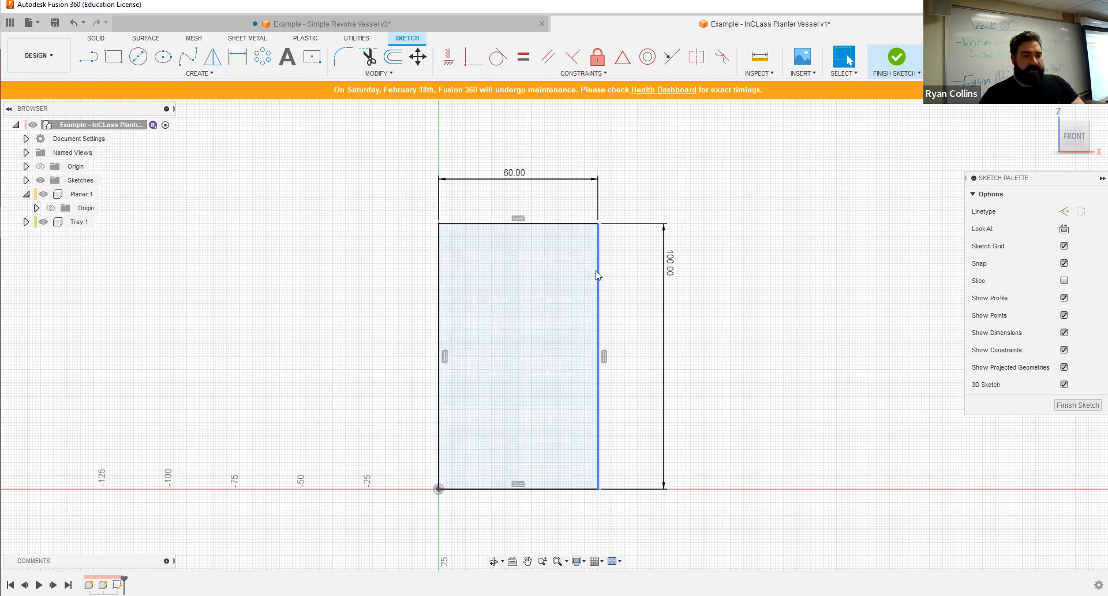
click(595, 269)
click(642, 262)
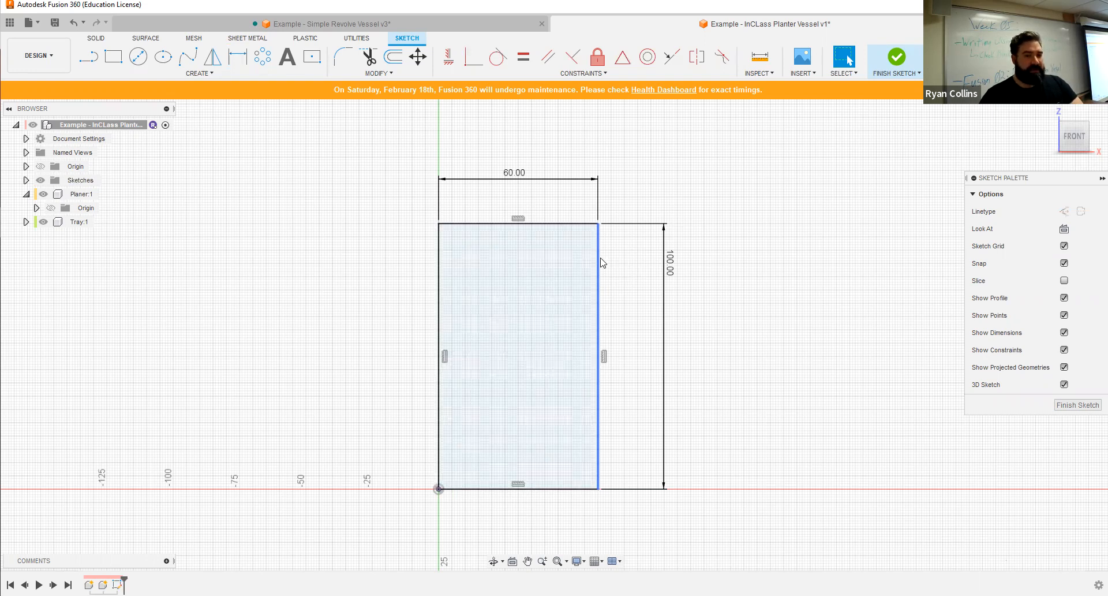
click(602, 263)
double_click(602, 264)
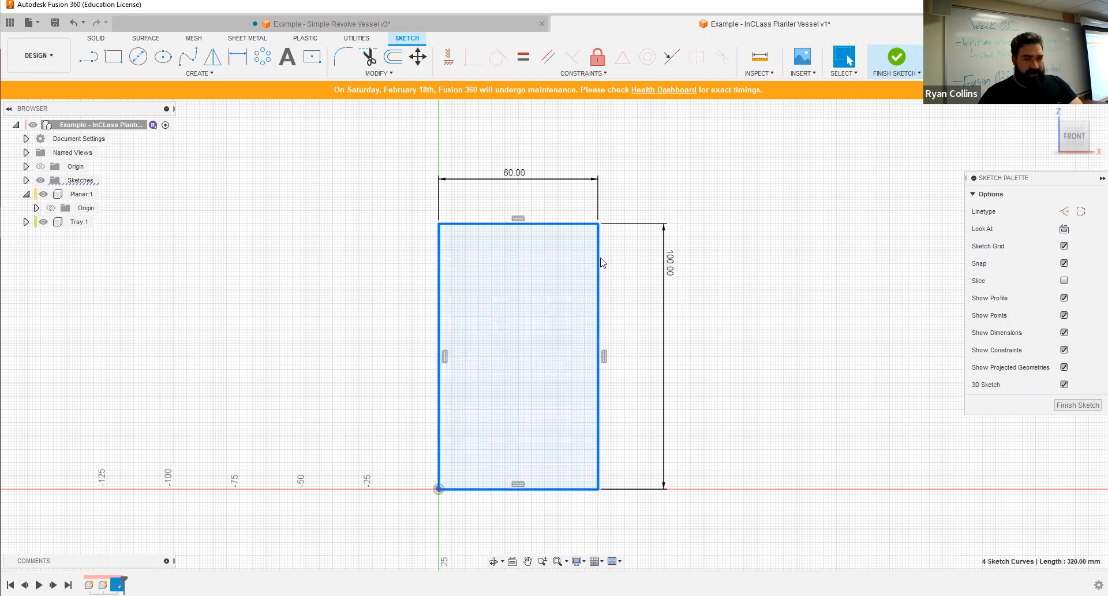
click(1065, 211)
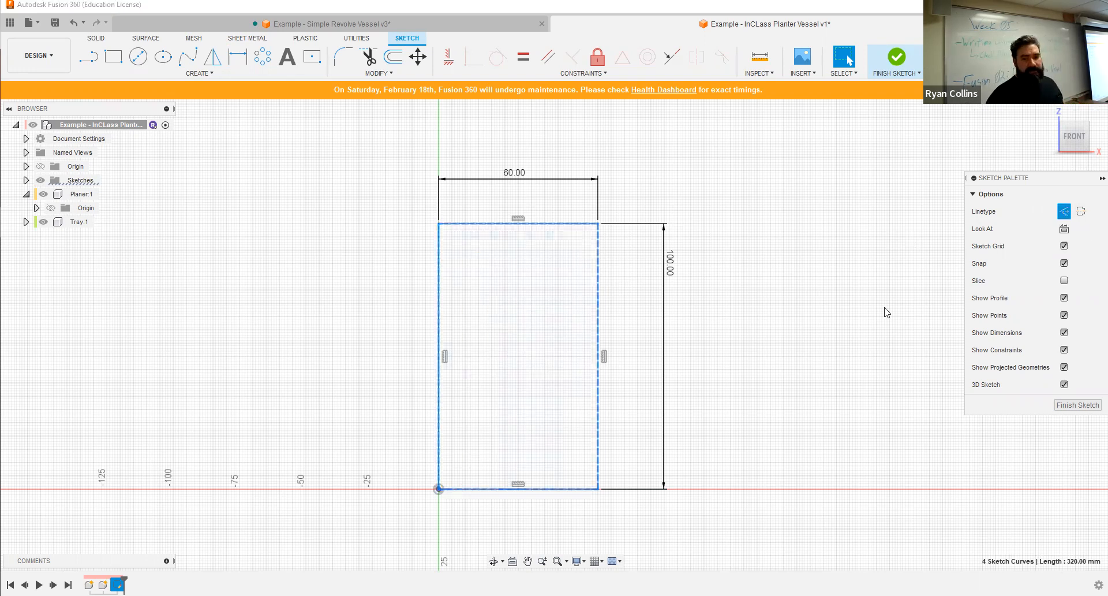
click(720, 295)
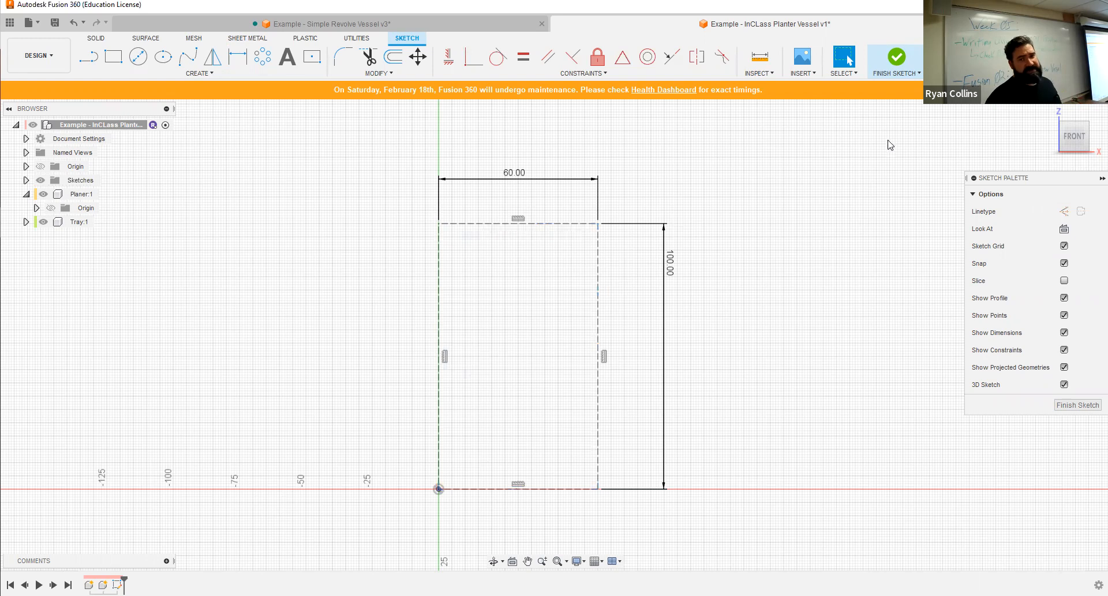
click(889, 67)
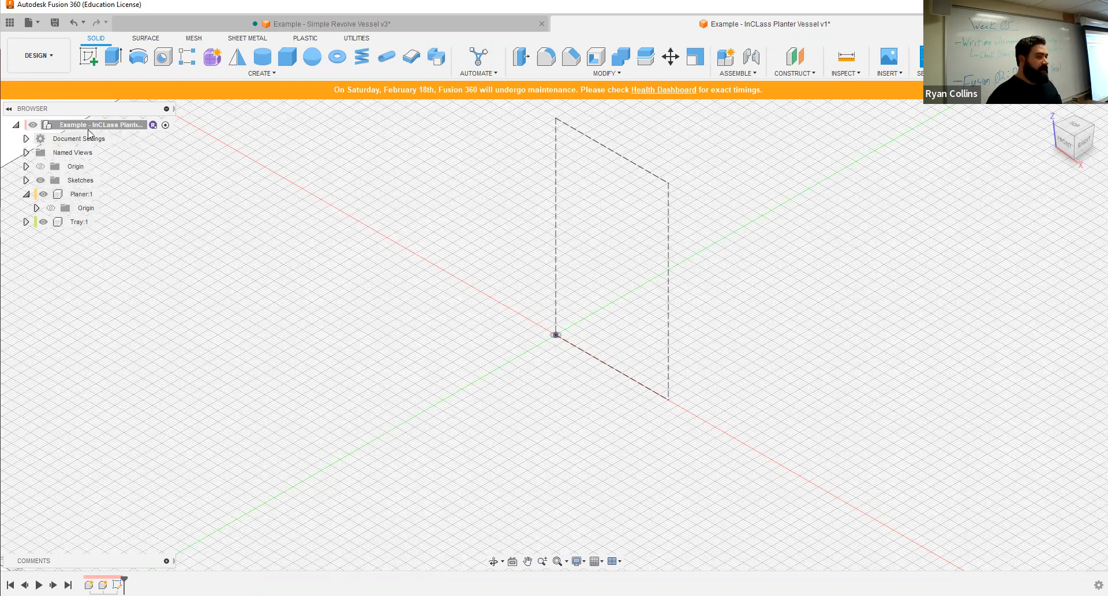
Activate the Planer component and start a new sketch in it on the front (XZ) plane.
click(80, 195)
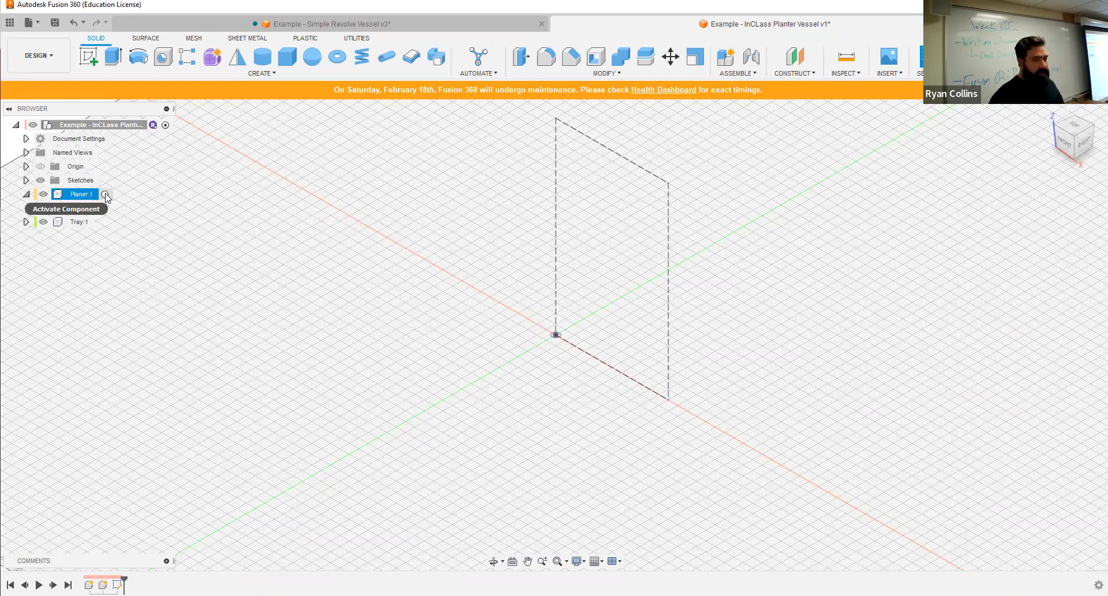
click(105, 195)
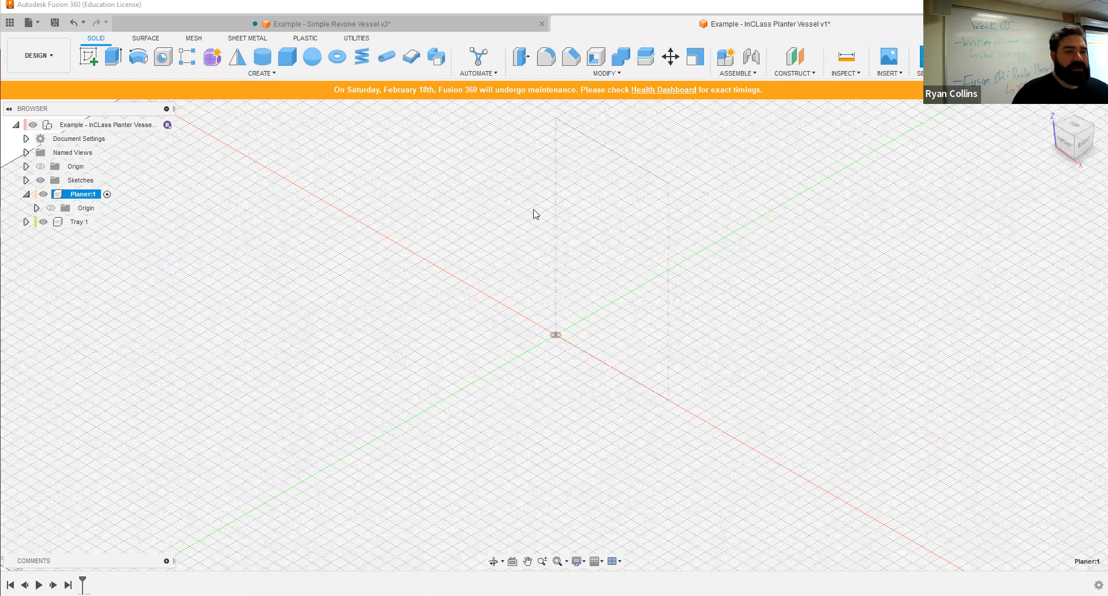
click(90, 57)
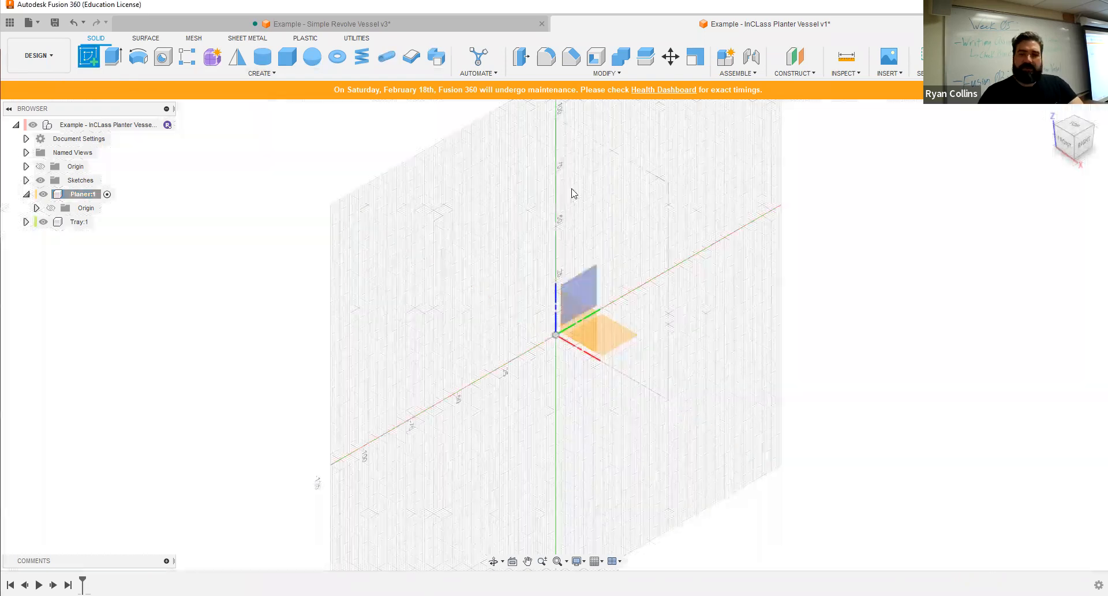
click(594, 326)
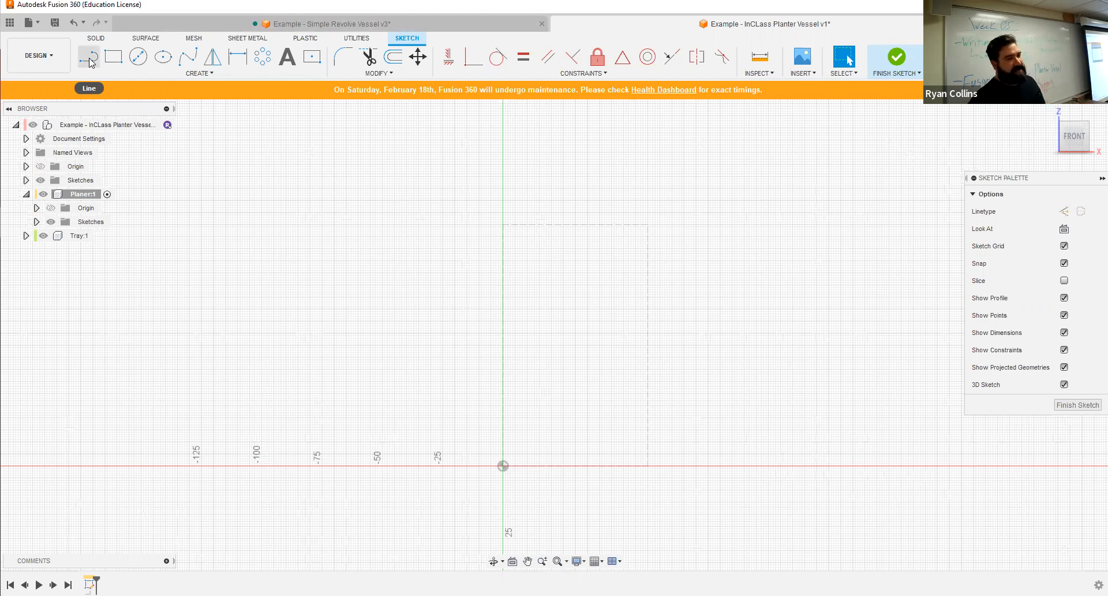
Draw a fit point spline from the origin through a lower and an upper wall point to the construction rectangle's upper outer corner.
click(186, 59)
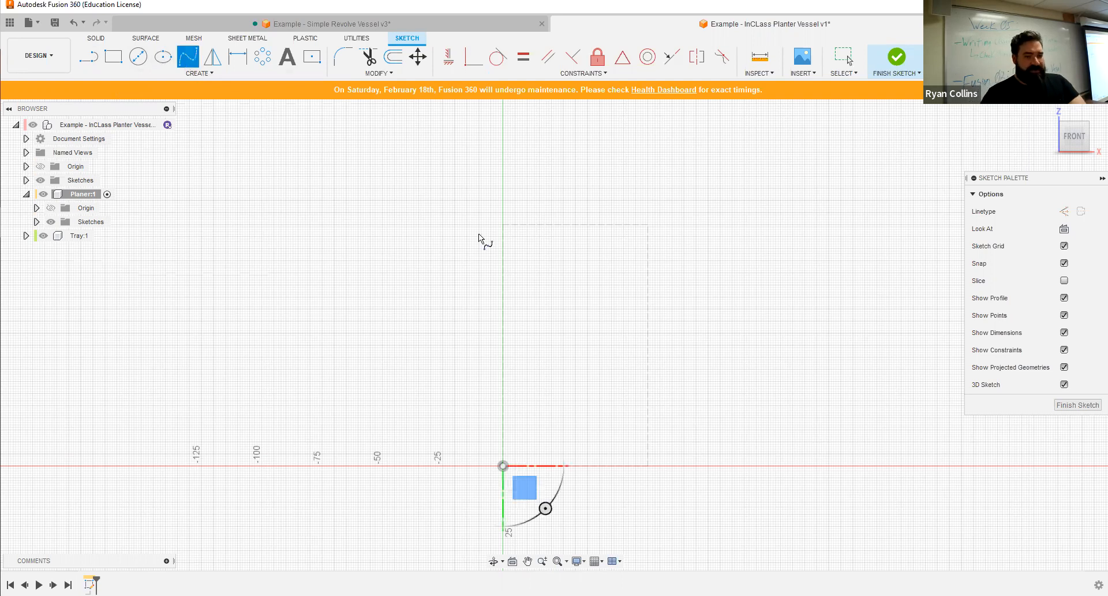
scroll(607, 317, up, 2)
middle_drag(549, 324, 496, 234)
click(389, 453)
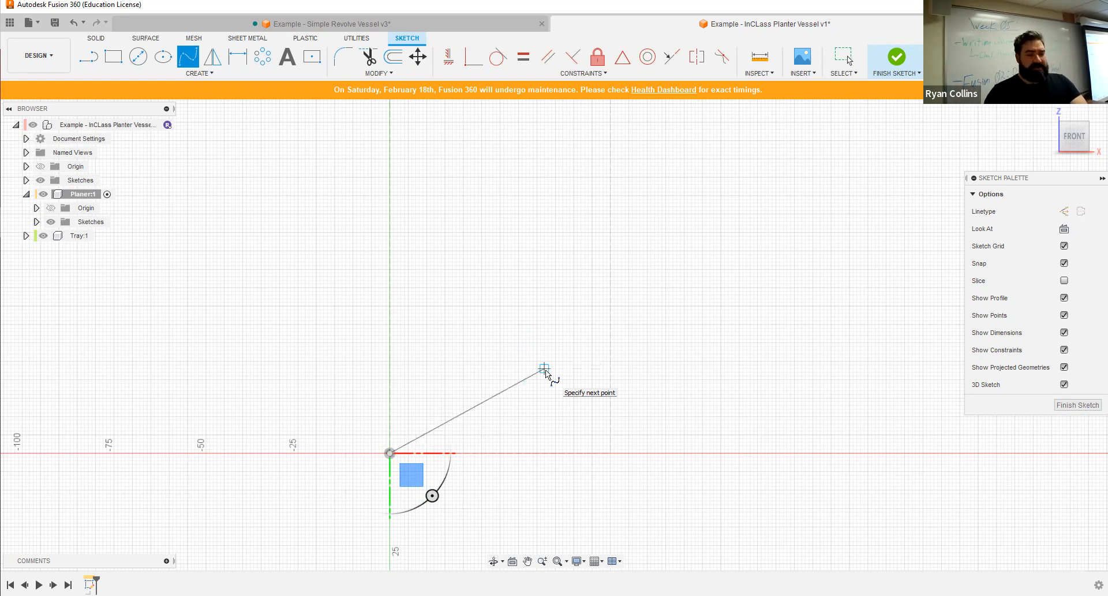
click(545, 420)
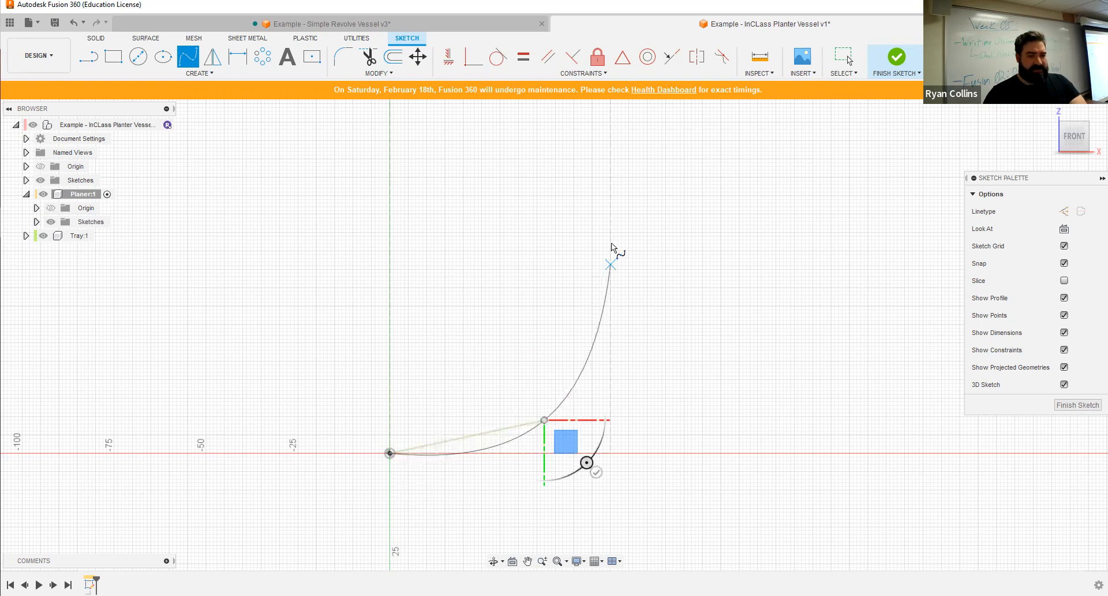
middle_drag(585, 176, 532, 307)
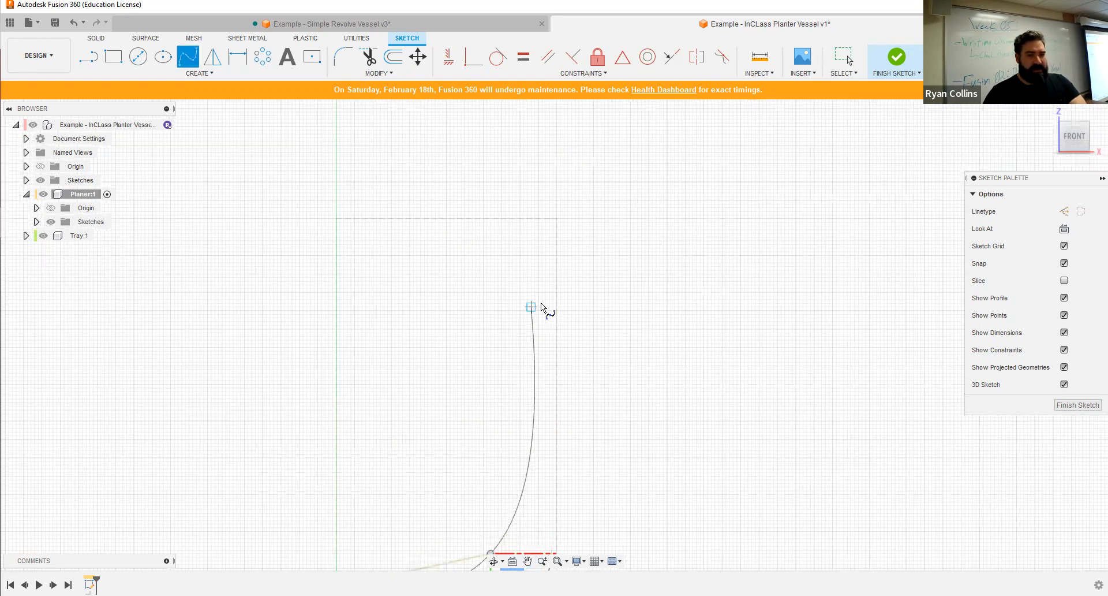
click(531, 285)
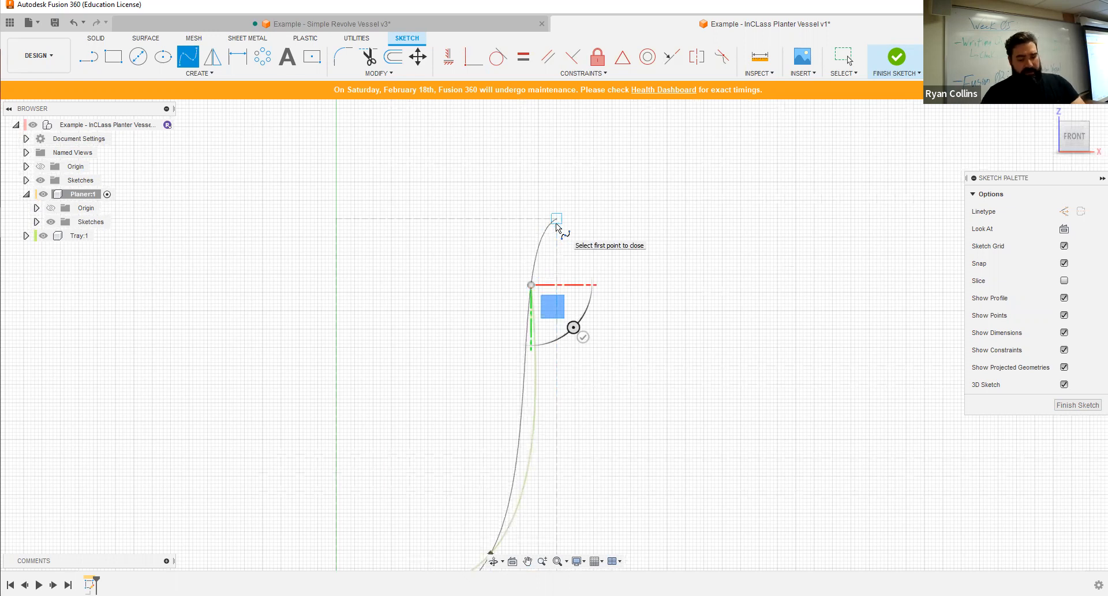
double_click(557, 227)
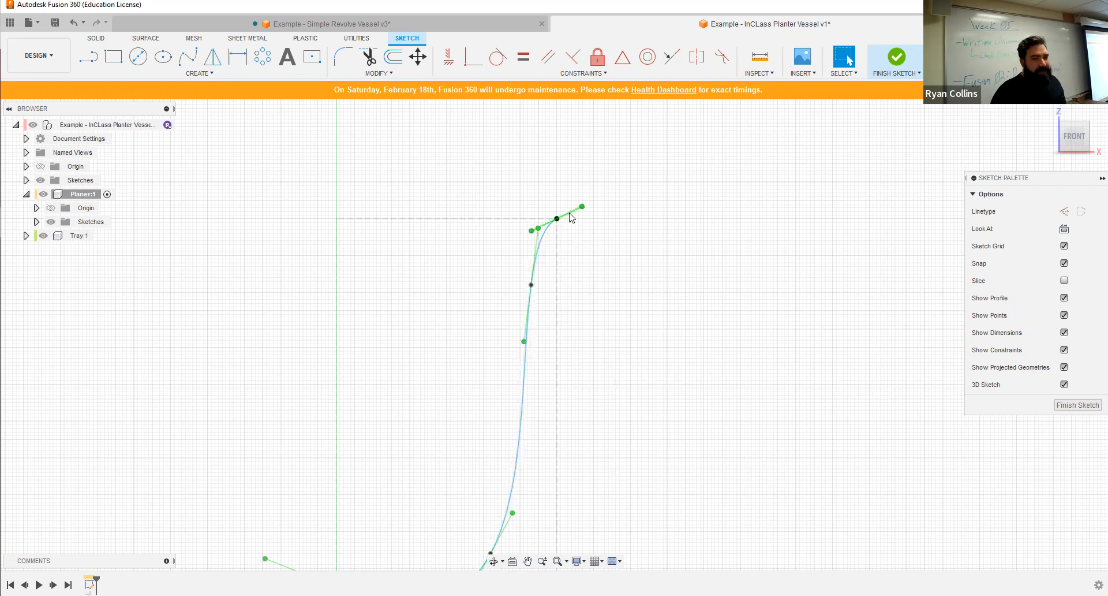
Move the spline's lower fit point upward and slightly outward to reduce the dip at the vessel's base.
middle_drag(624, 495, 629, 351)
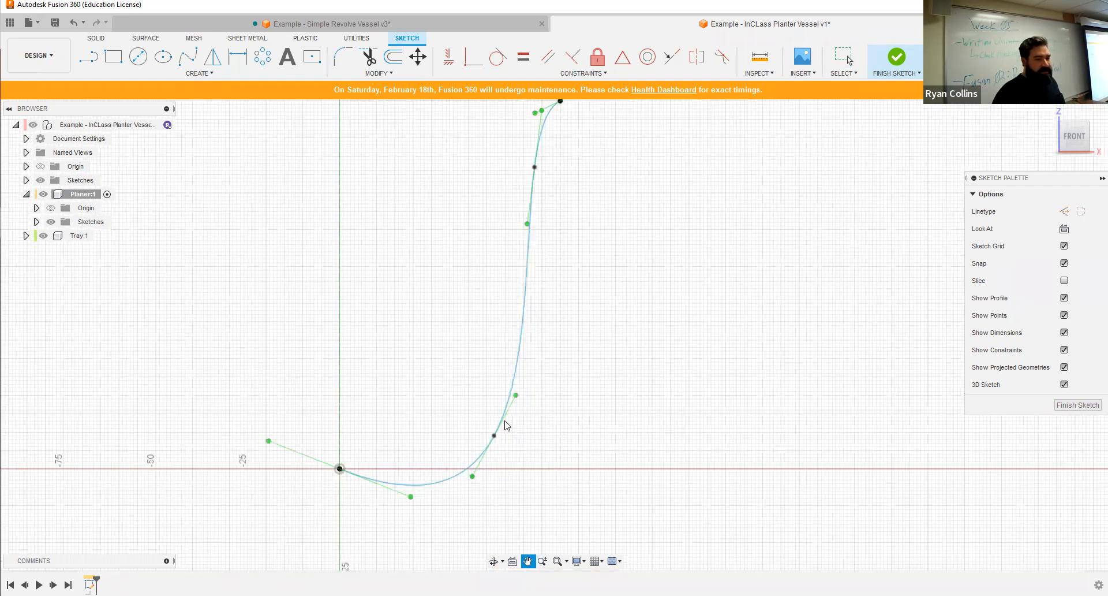
drag(501, 411, 516, 370)
click(514, 371)
Try swinging the lower fit point's tangent handle inward toward the vertical axis, and undo the change.
drag(533, 325, 468, 313)
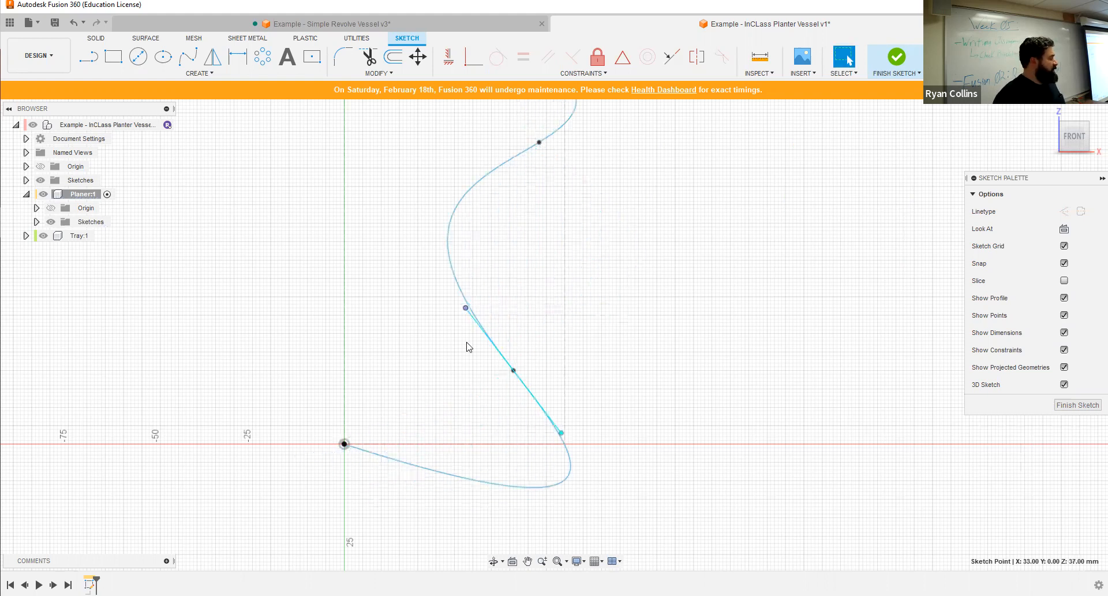
key(ctrl+z)
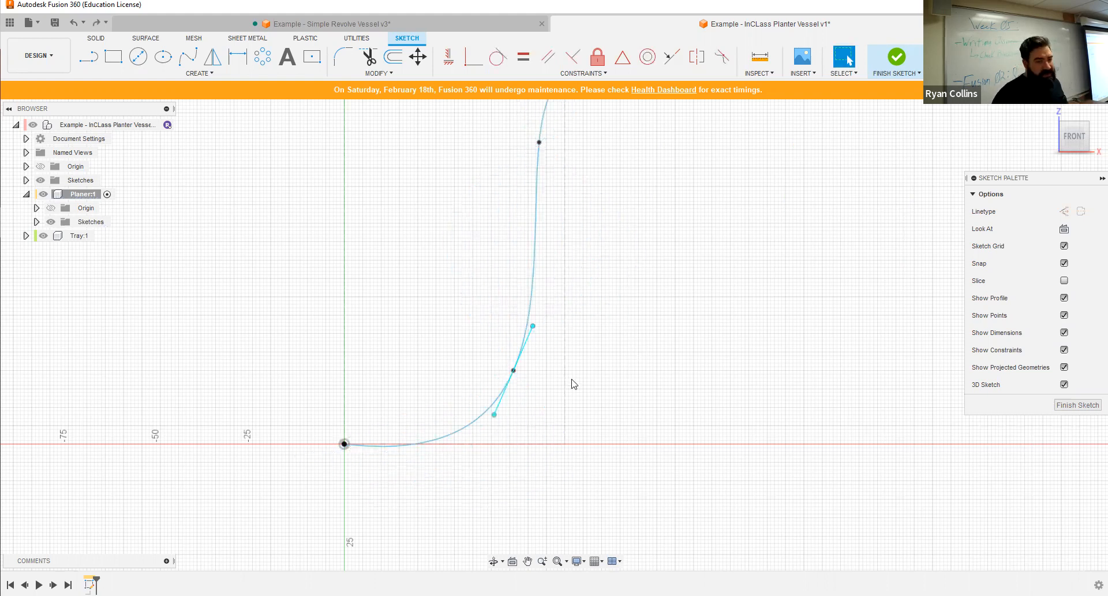
middle_drag(519, 451, 529, 409)
click(590, 395)
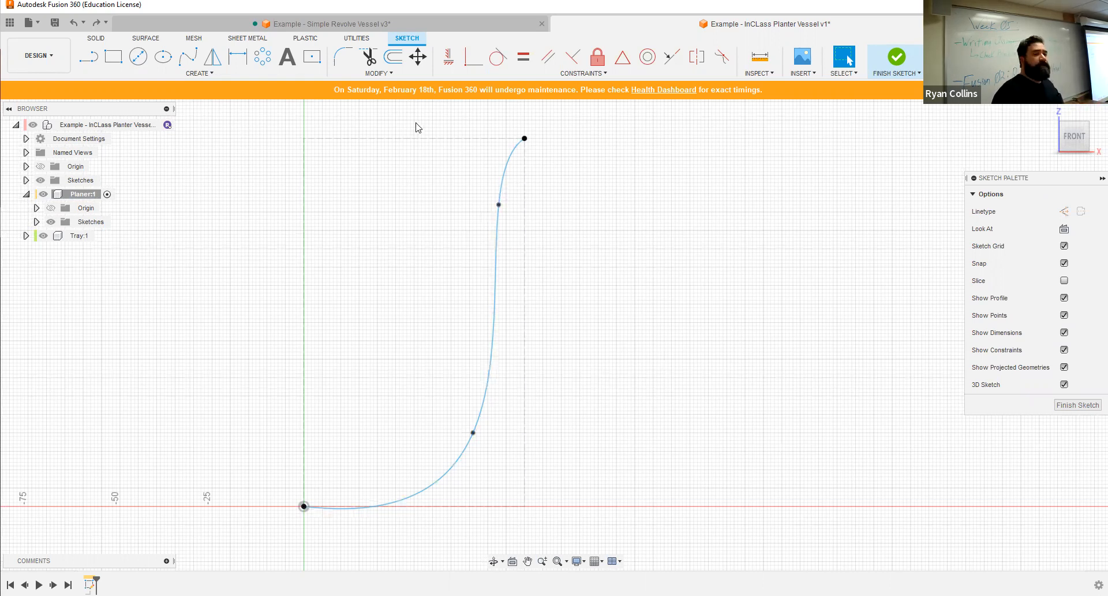
Offset the profile spline 3 mm toward the inside of the vessel and dismiss the maintenance notice.
click(395, 58)
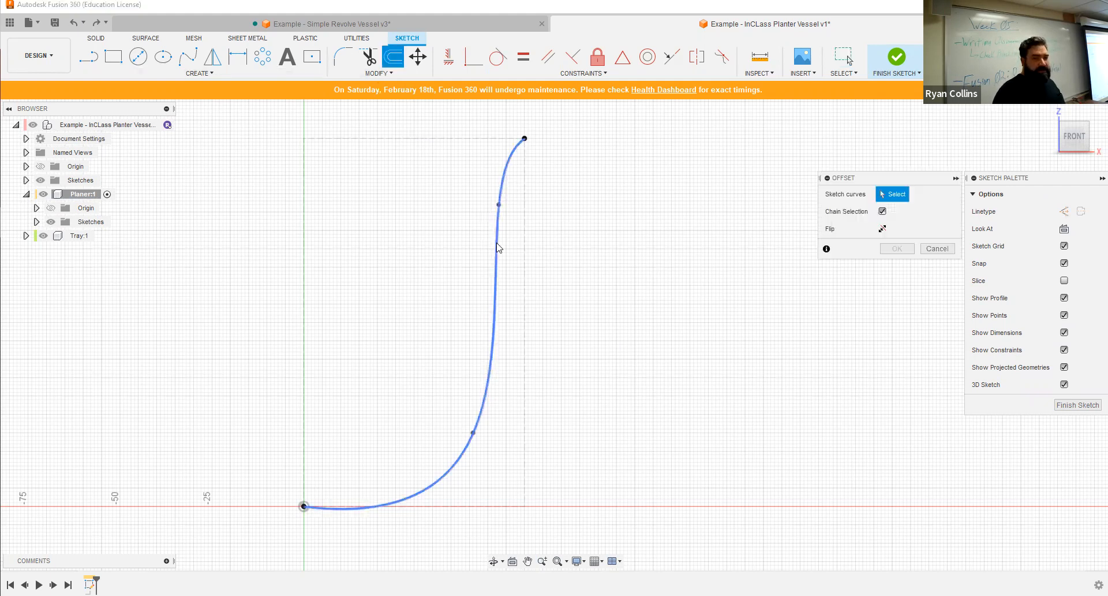
click(495, 244)
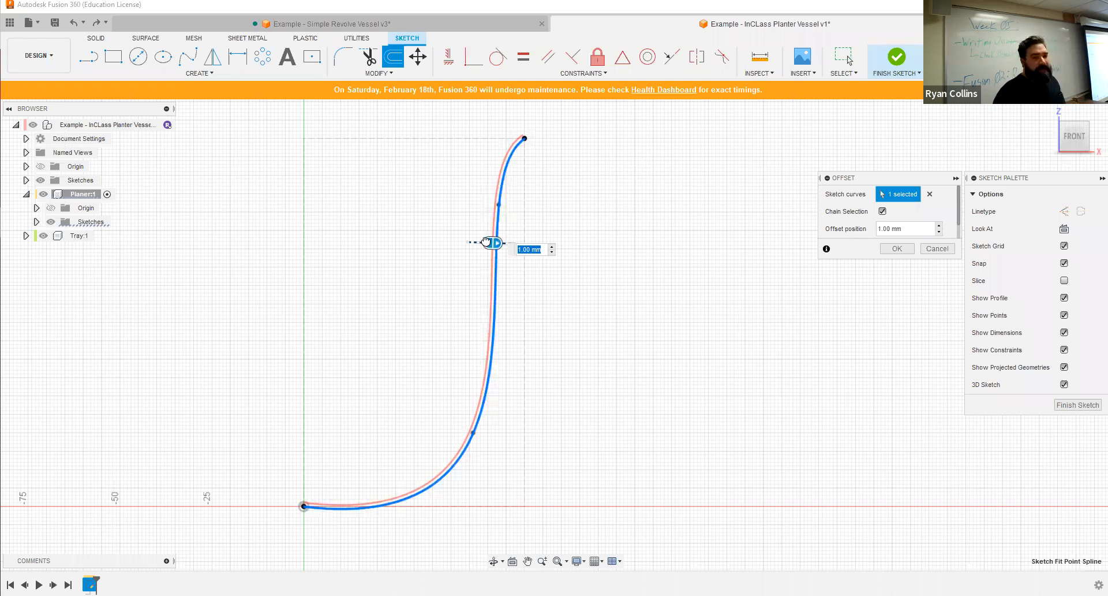
drag(487, 245, 478, 244)
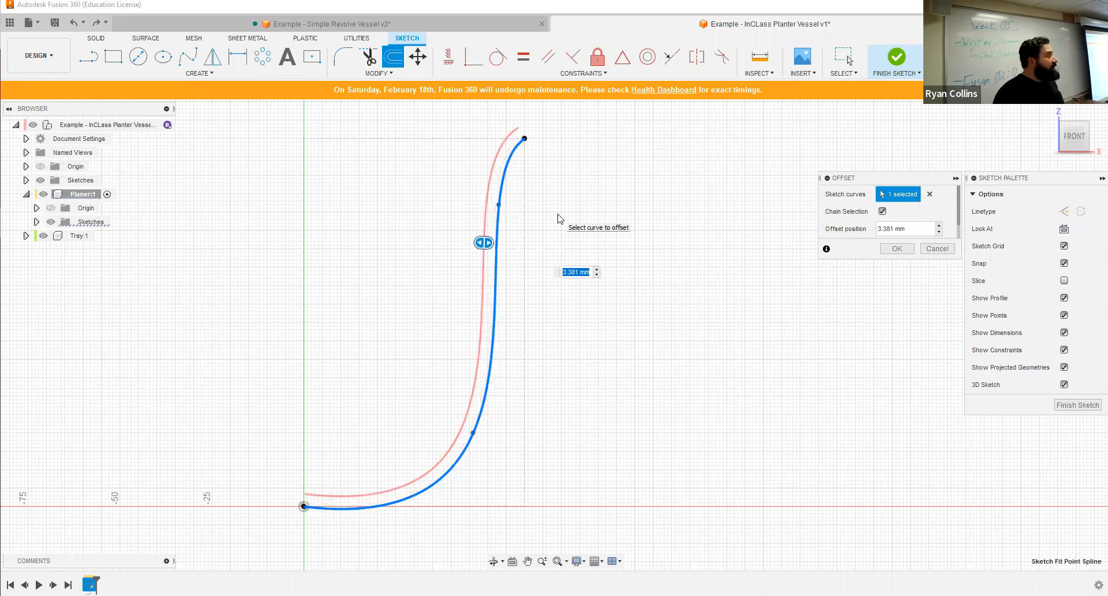
text(3)
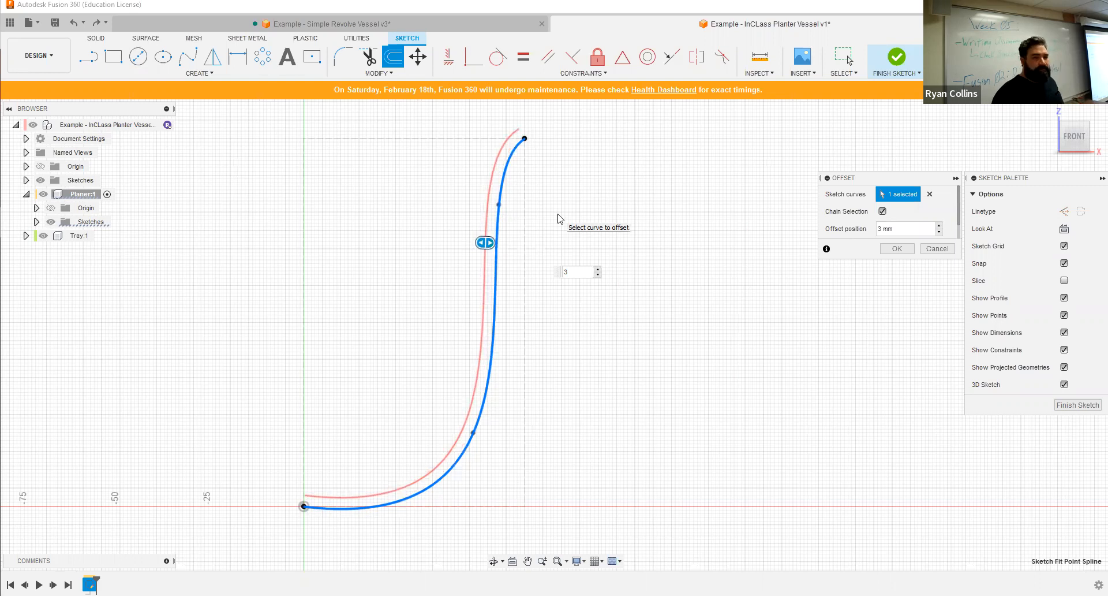
key(Return)
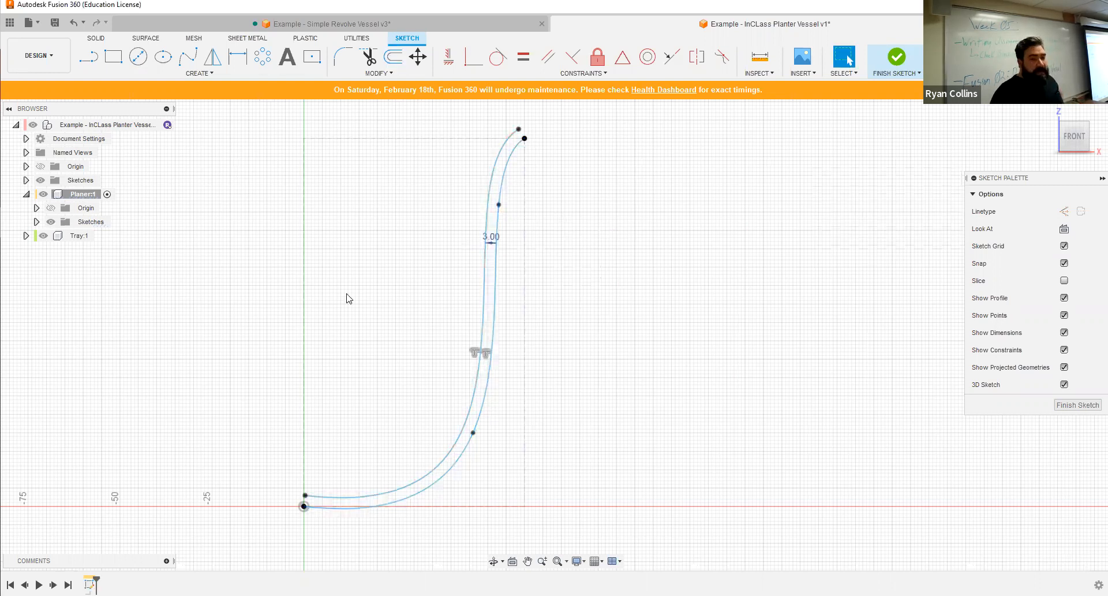
click(495, 189)
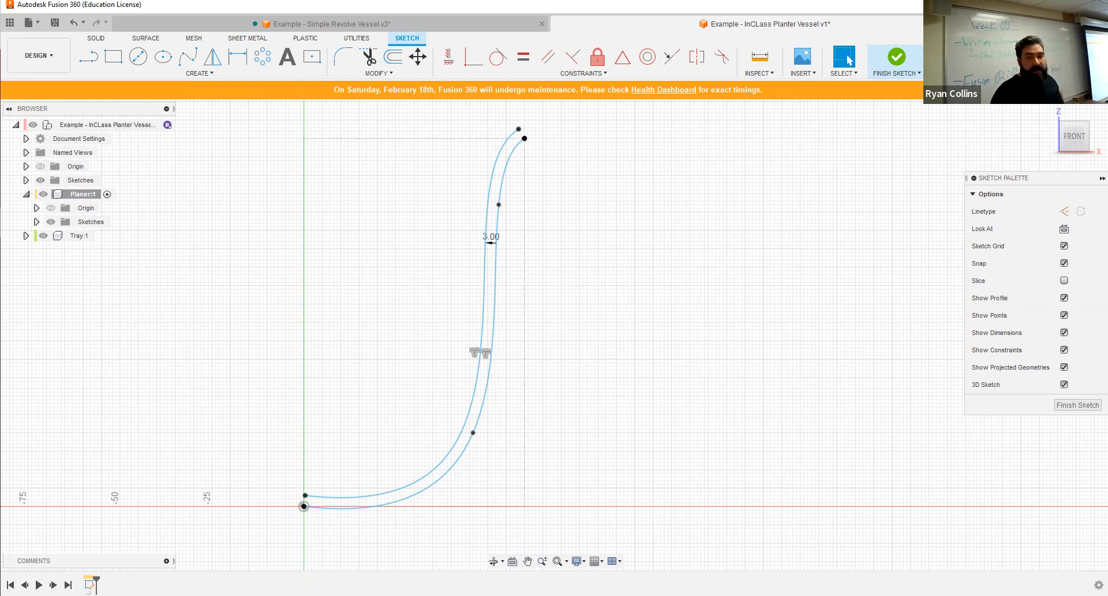
click(1098, 89)
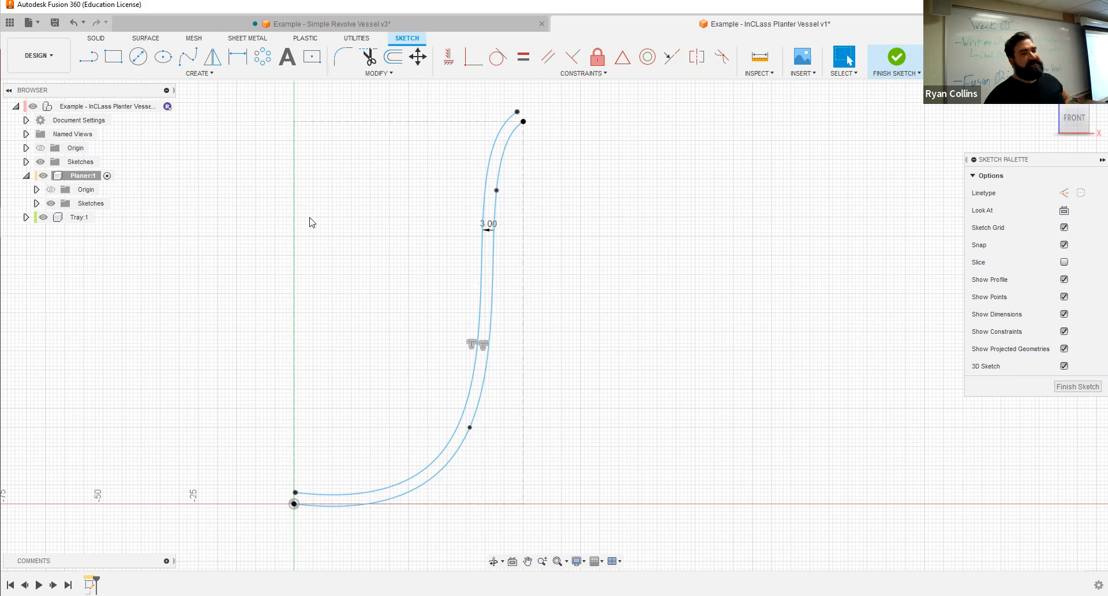
Draw a vertical line about 4 mm long at 90 degrees from the origin, past the inner curve's lower end.
scroll(311, 455, up, 3)
middle_drag(310, 454, 351, 250)
scroll(332, 358, up, 3)
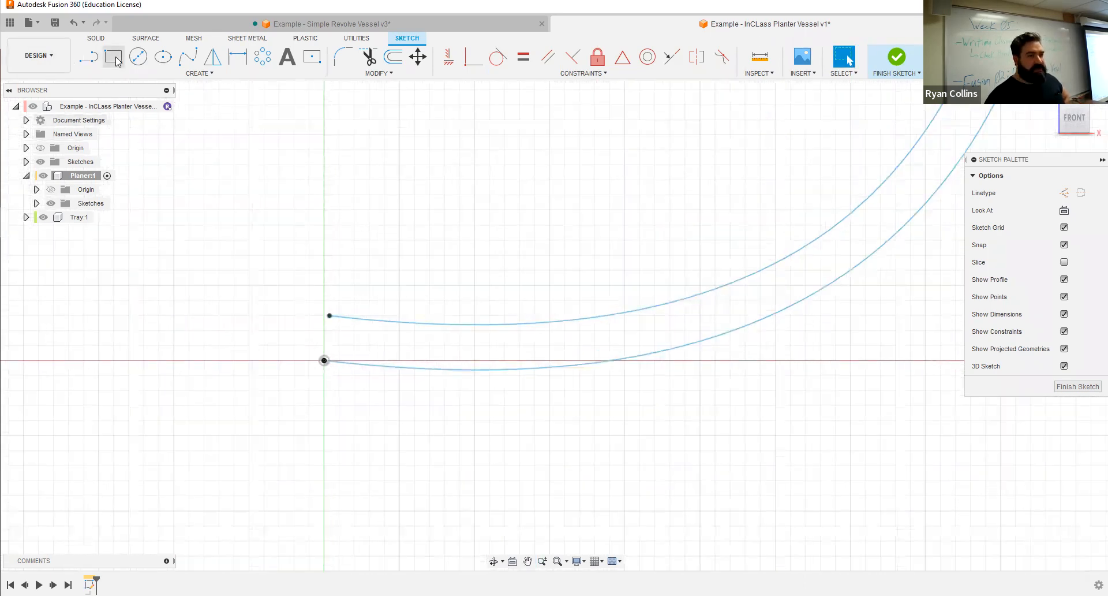
click(93, 60)
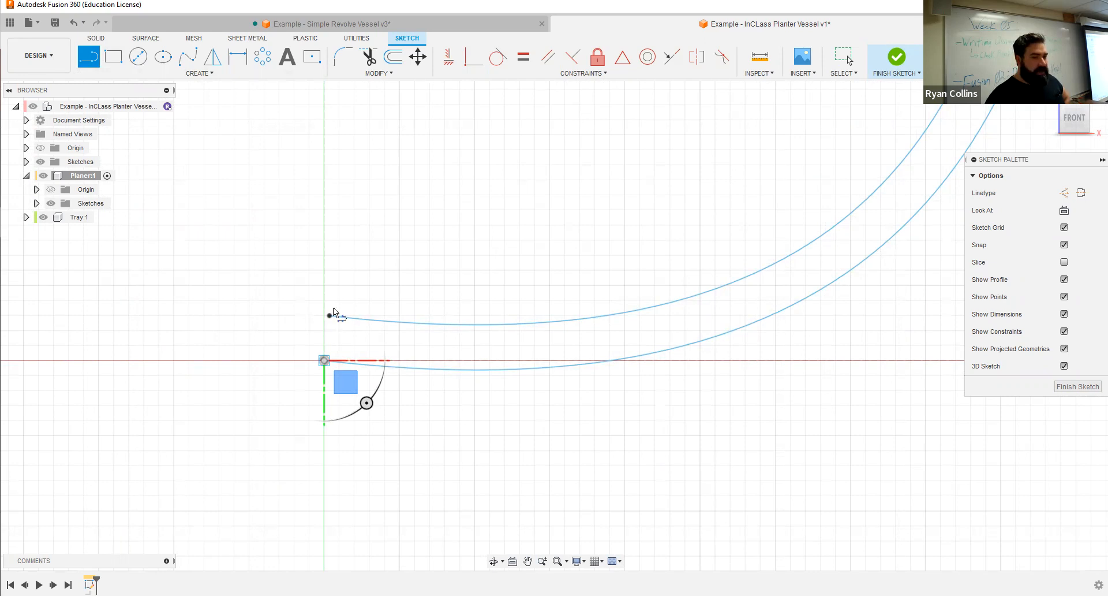
scroll(338, 310, up, 3)
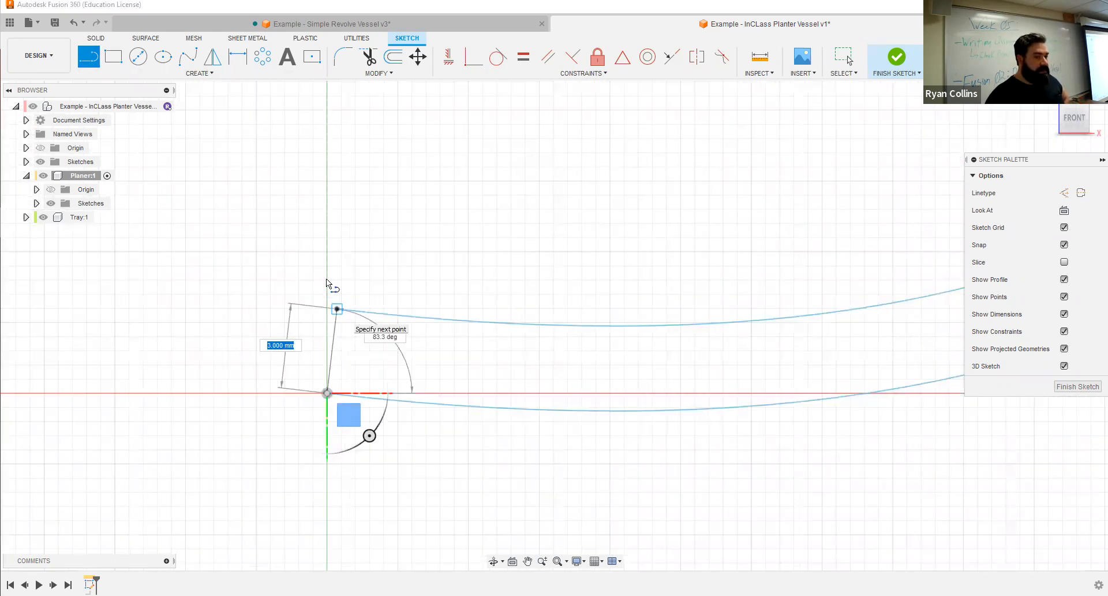
key(Tab)
text(90)
key(Tab)
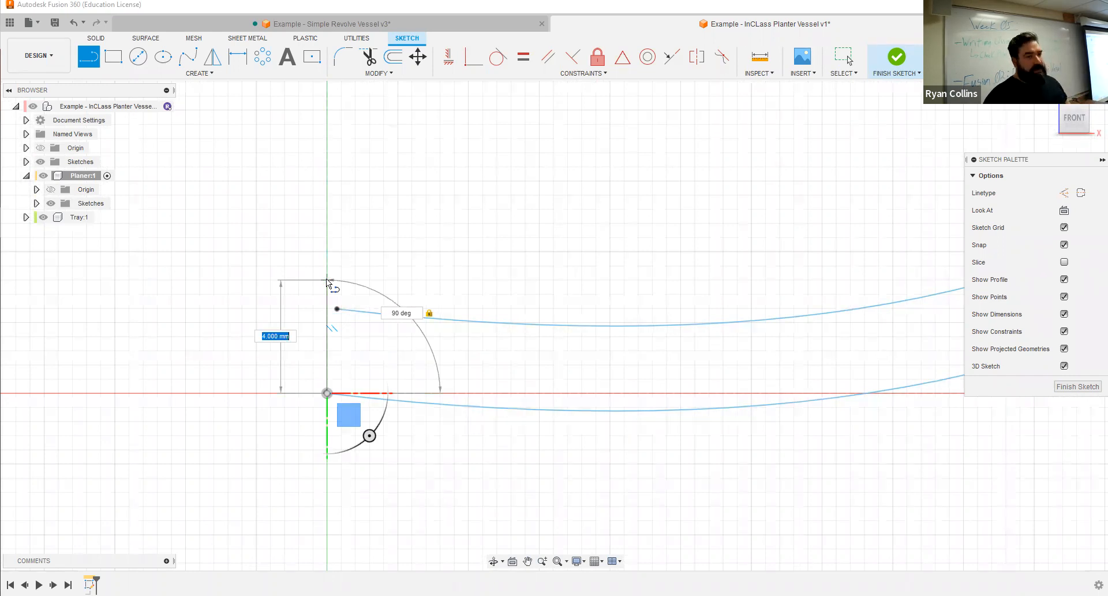
click(377, 250)
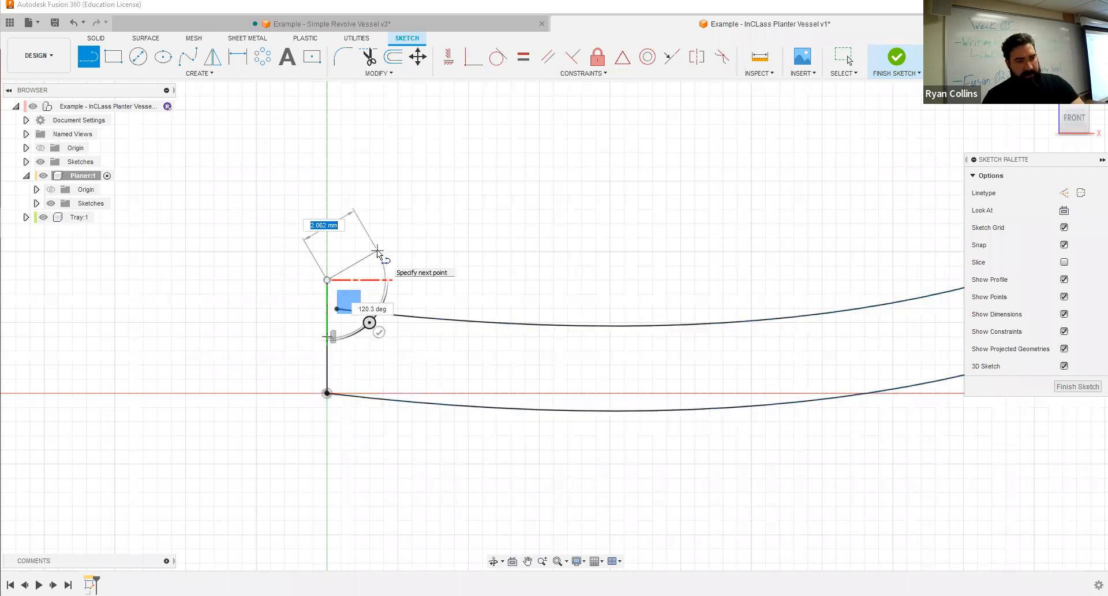
key(Return)
key(Delete)
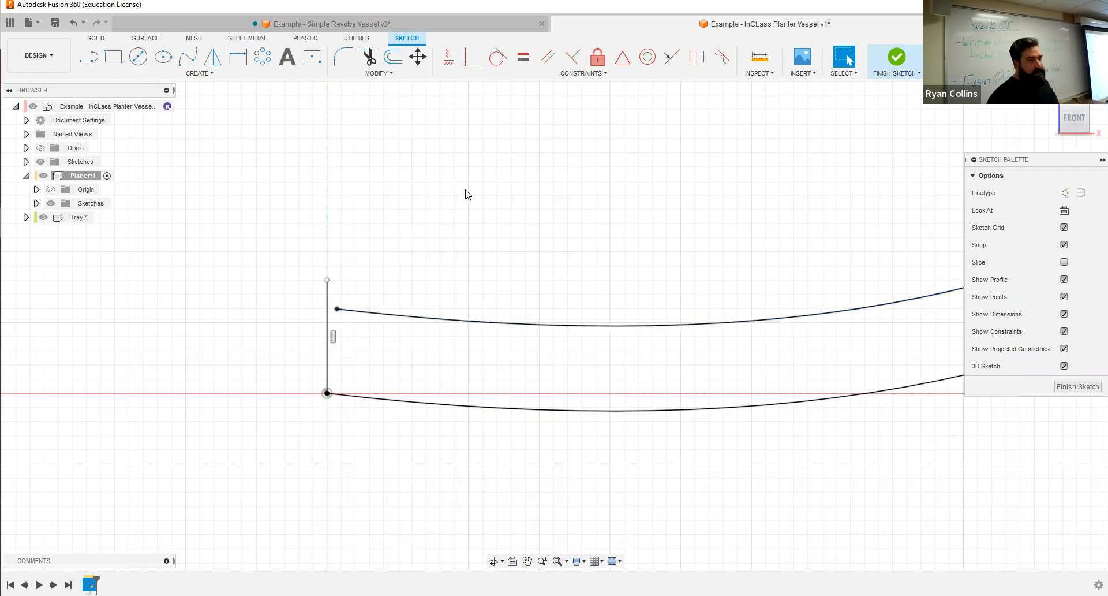
Extend the inner curve to the vertical line at the origin and trim off the line's excess above it.
click(385, 74)
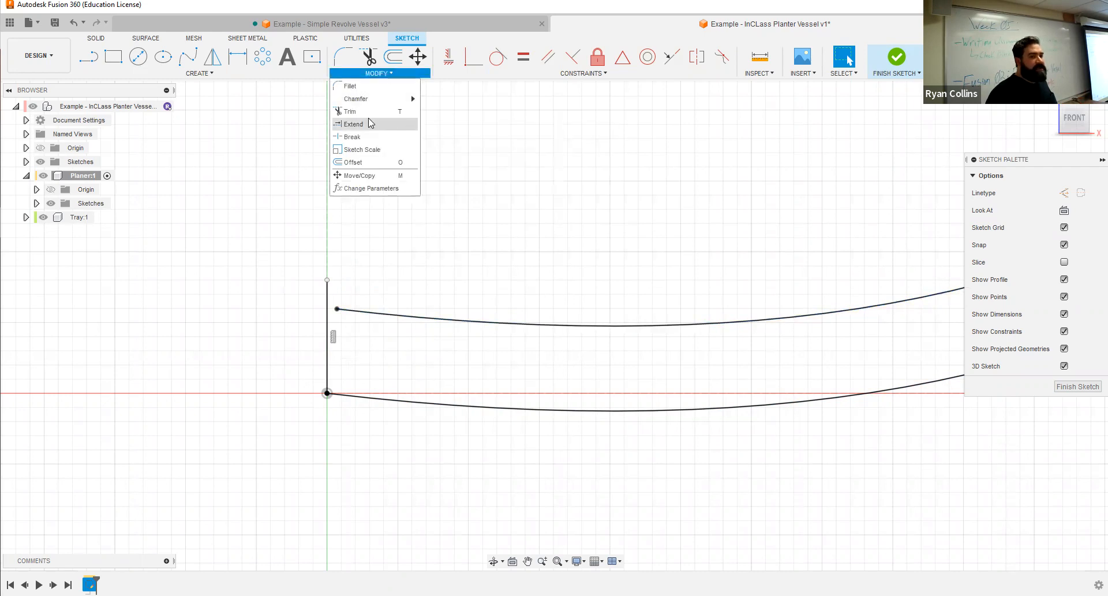
click(365, 124)
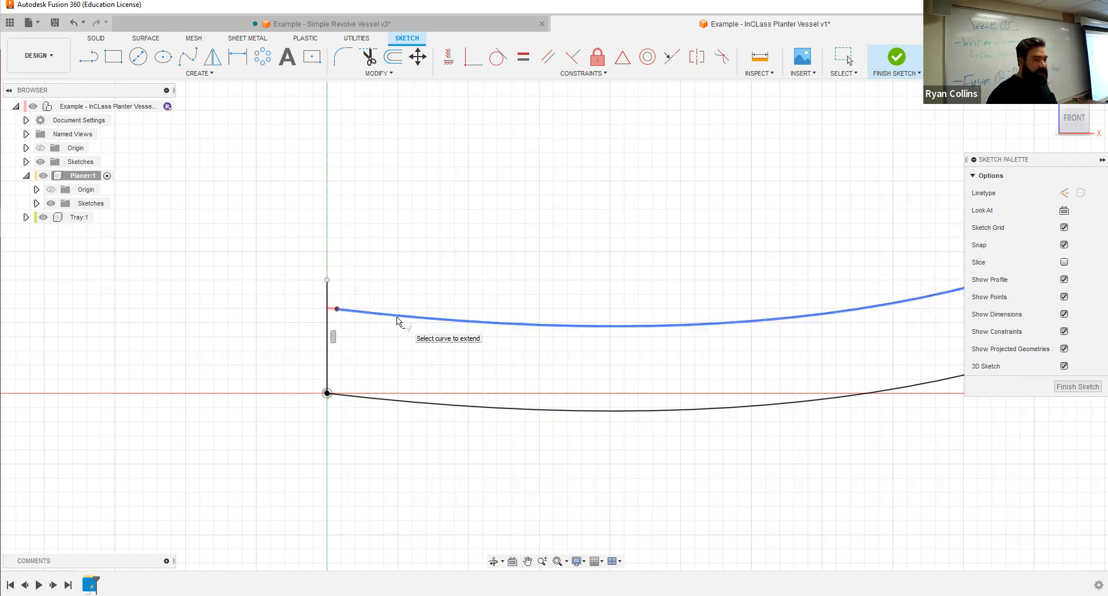
click(411, 249)
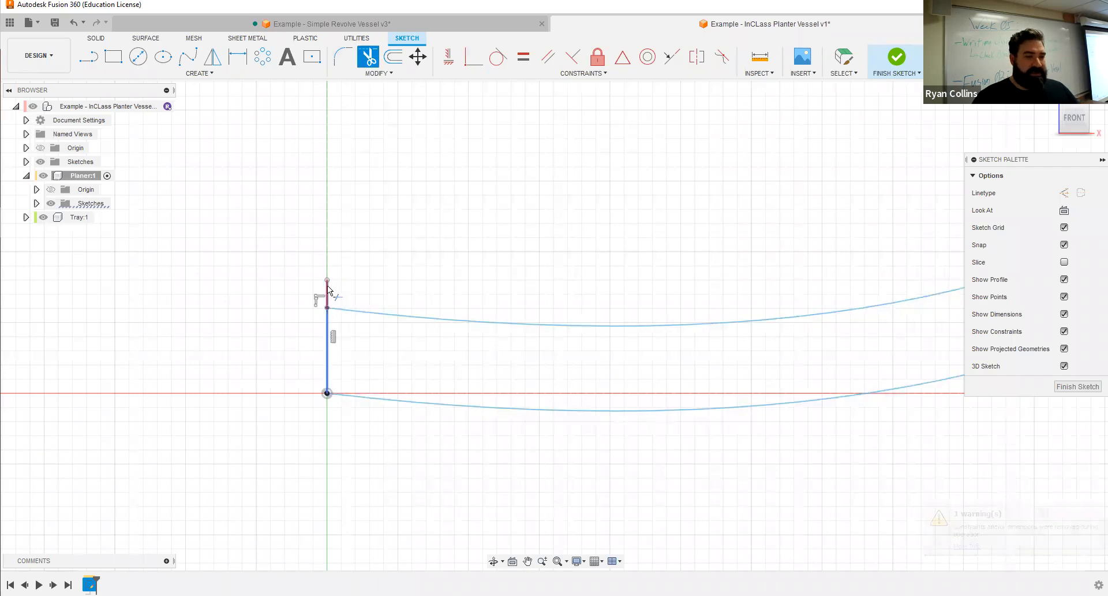
key(Escape)
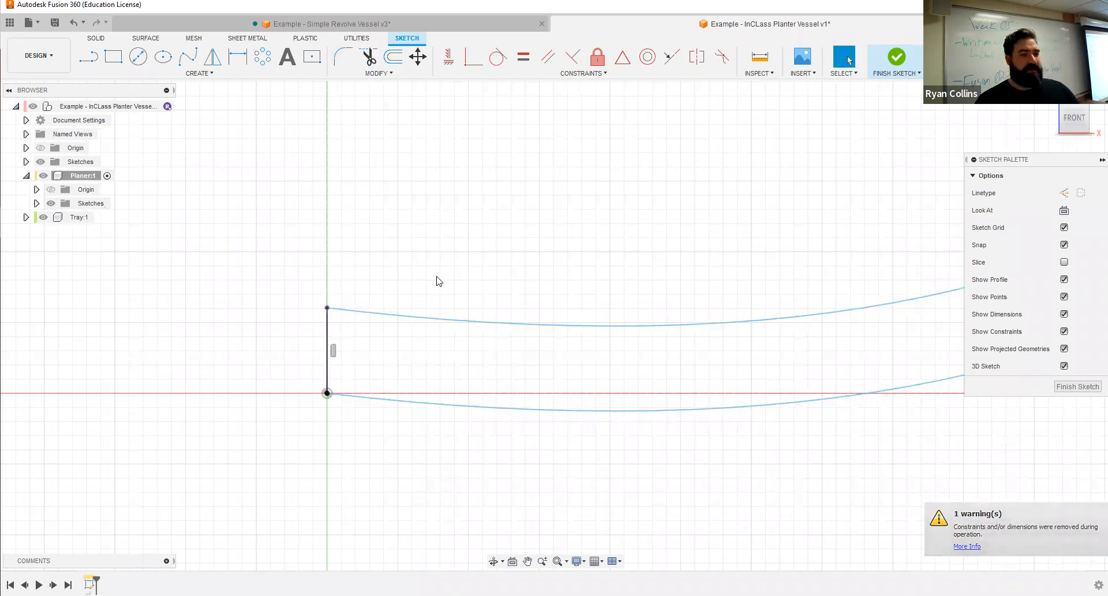
Close the wall profile at the rim with a straight line between the upper ends of the inner and outer curves.
scroll(477, 325, down, 3)
scroll(598, 271, down, 6)
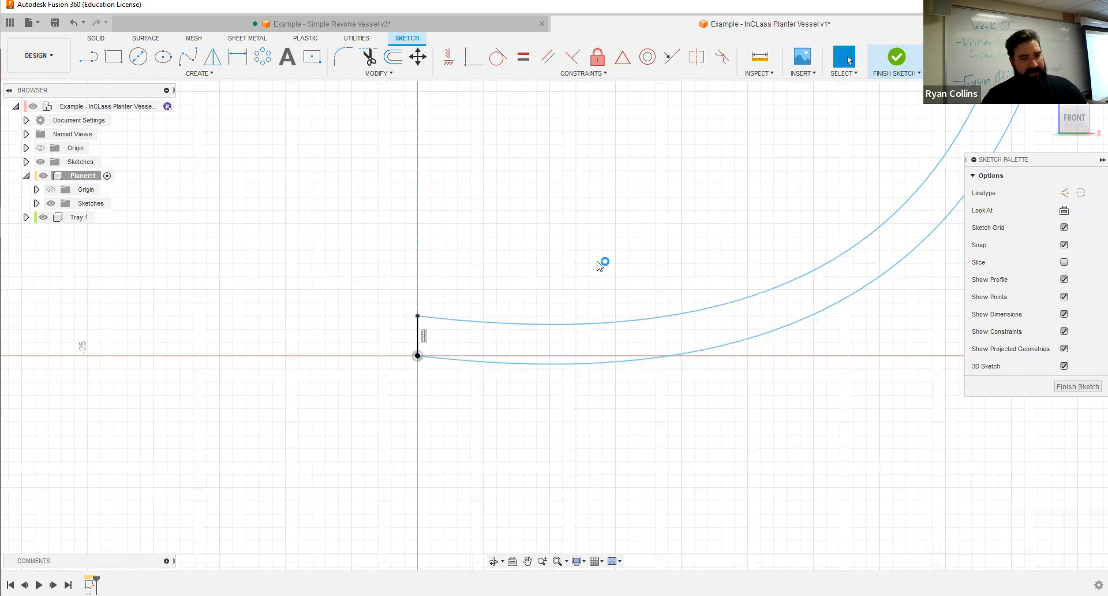
mouse_move(706, 140)
middle_down()
mouse_move(654, 279)
mouse_move(631, 282)
middle_up()
scroll(583, 306, up, 5)
middle_drag(553, 205, 526, 205)
scroll(527, 206, up, 3)
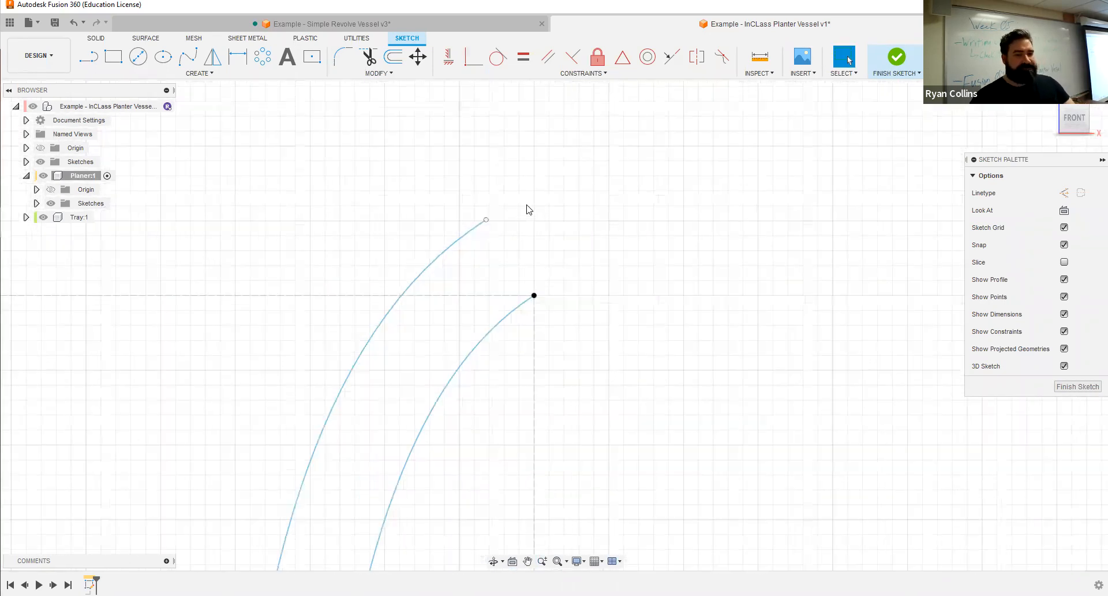
click(88, 56)
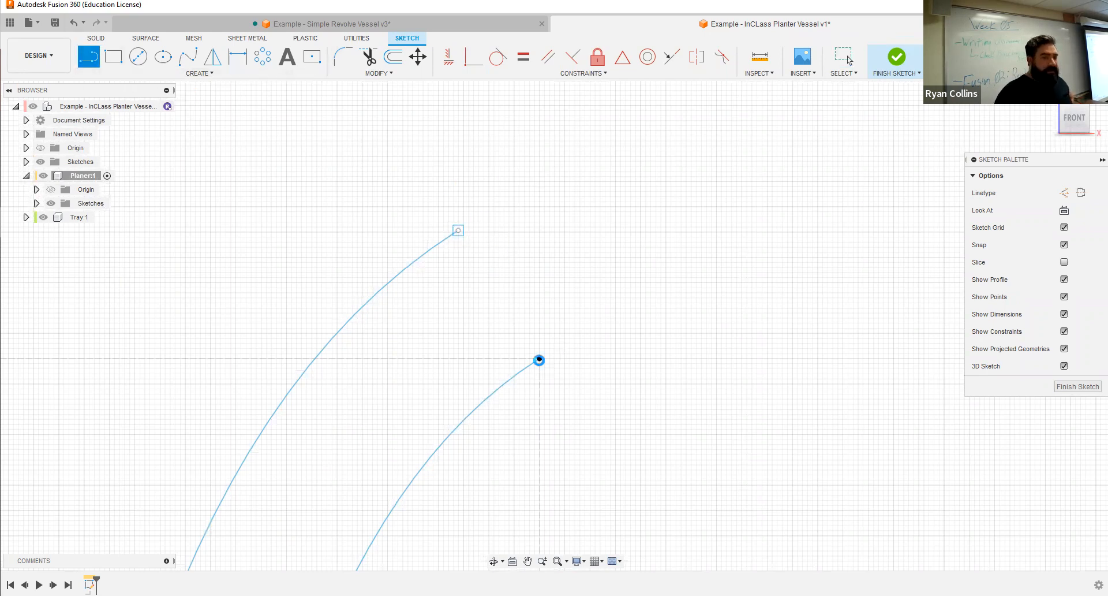
click(539, 359)
key(Escape)
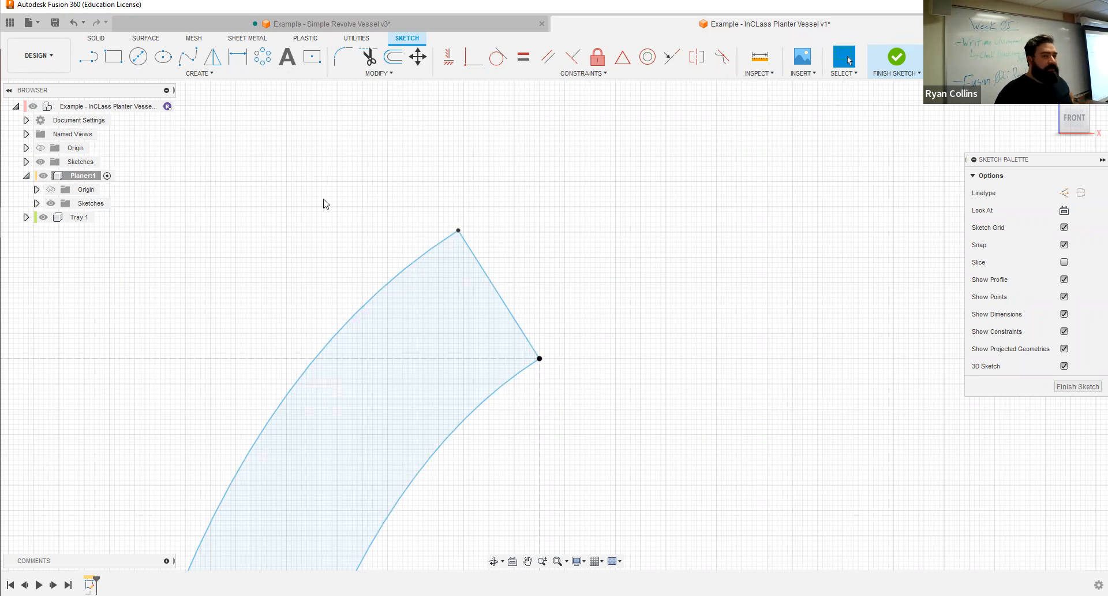
Try to fillet both corners of the rim line, starting with a 1 mm radius and trying 2 mm and 3 mm.
click(343, 57)
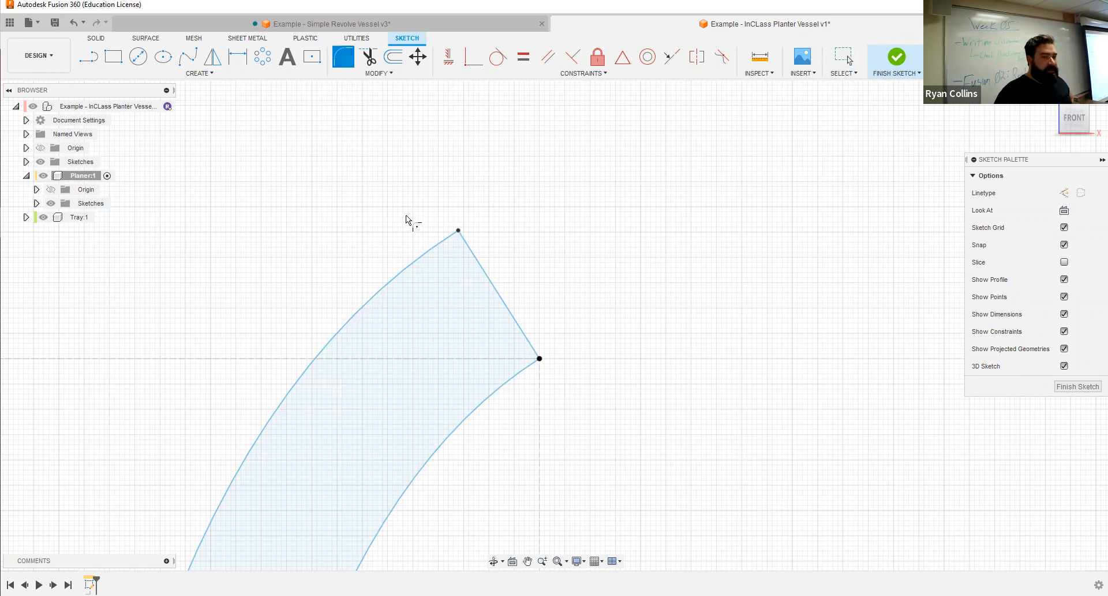
click(434, 247)
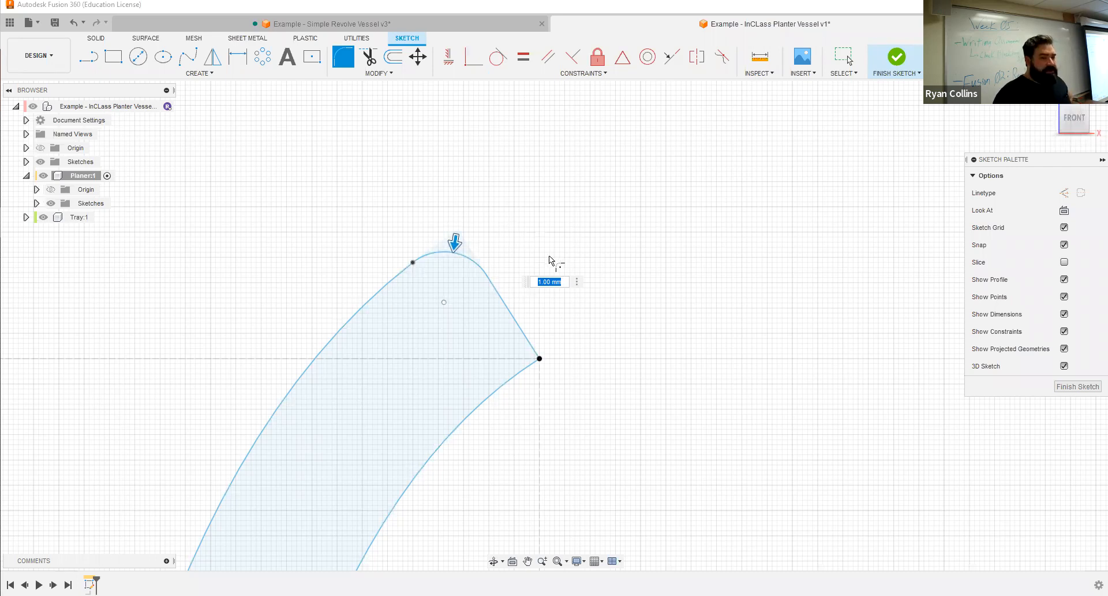
click(514, 314)
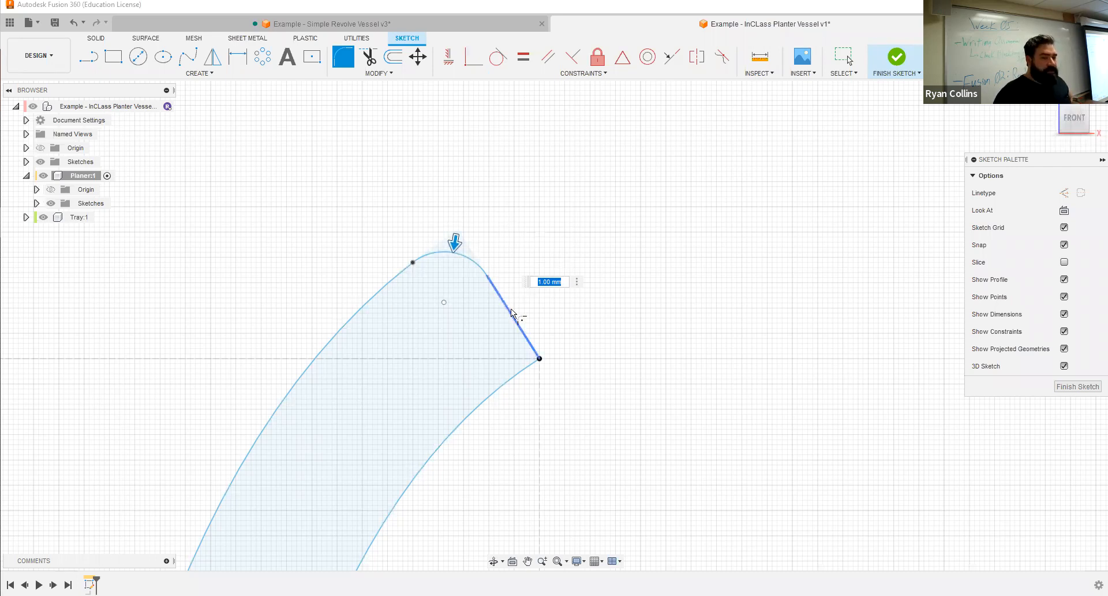
click(517, 376)
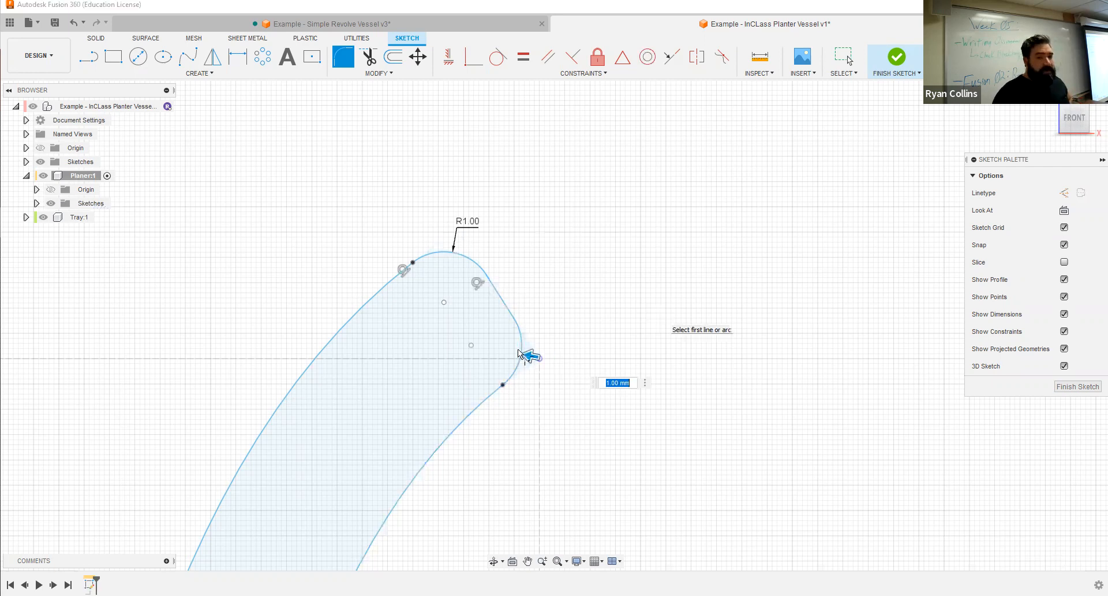
mouse_move(532, 353)
mouse_down()
mouse_move(506, 347)
mouse_move(518, 345)
mouse_up()
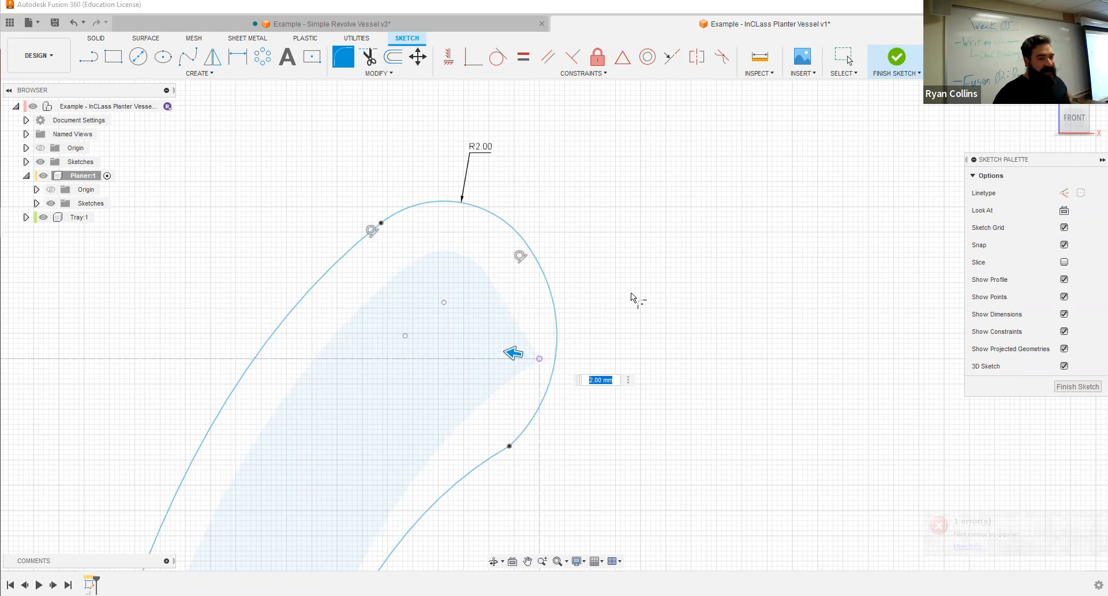
text(3)
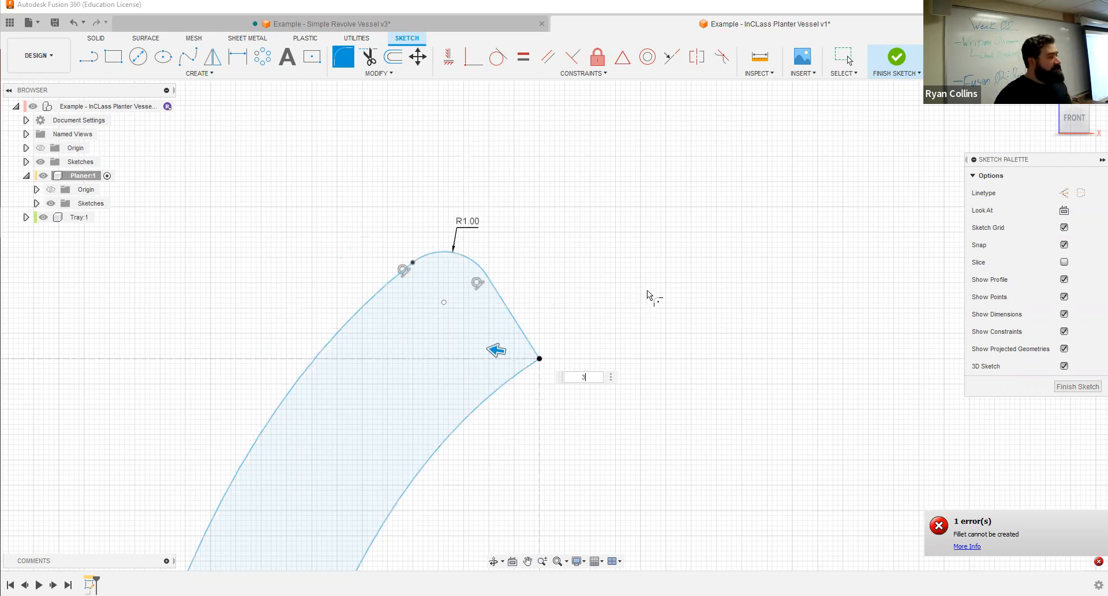
click(515, 367)
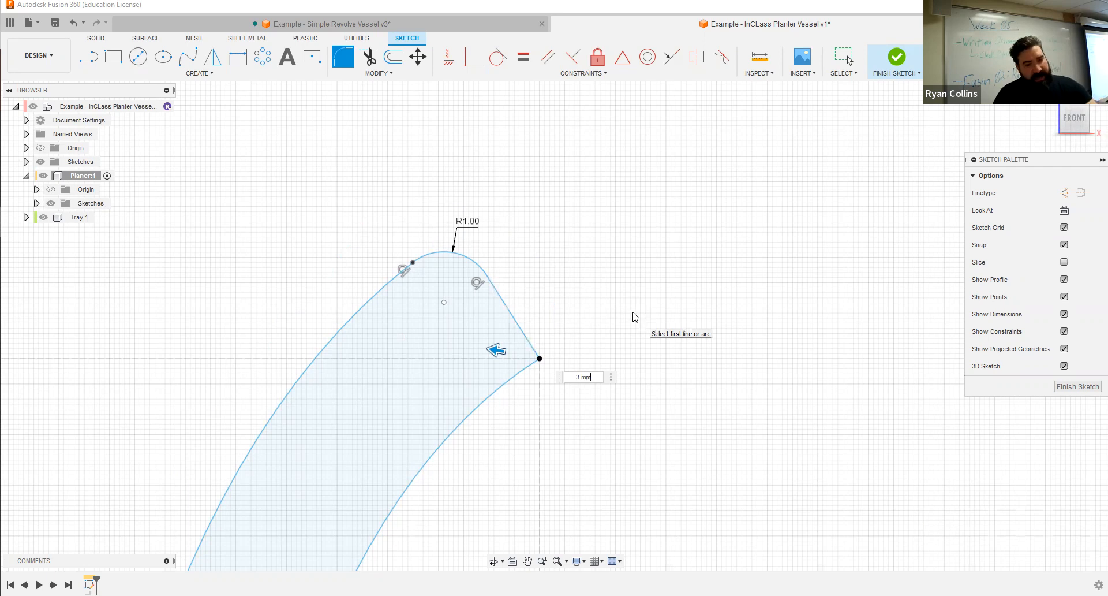
key(Escape)
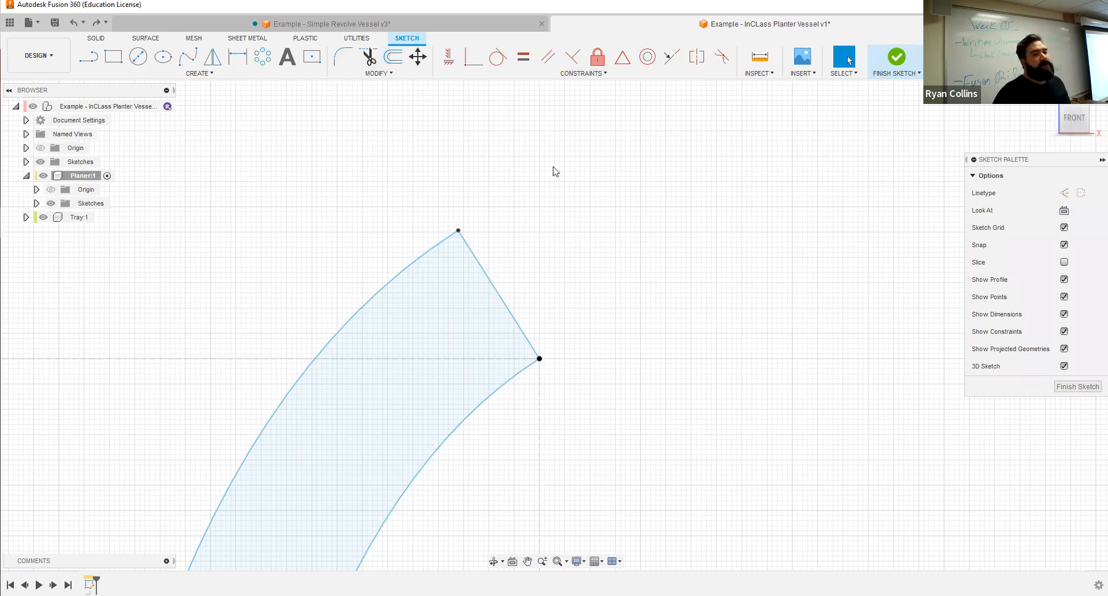
Delete the rim's closing line and undo the deletion.
click(500, 298)
key(Delete)
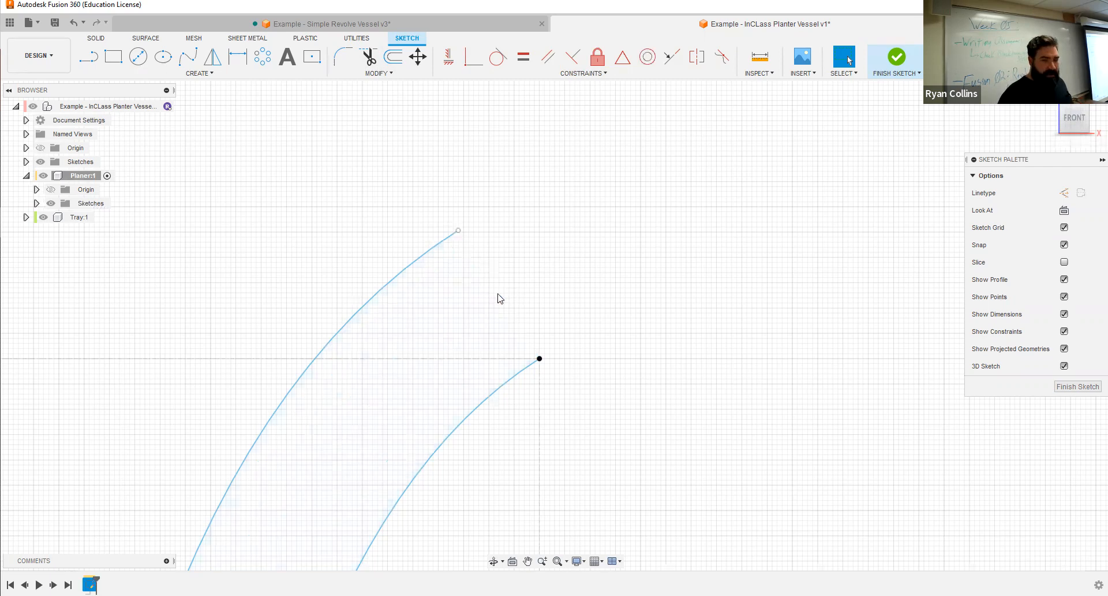
key(ctrl+z)
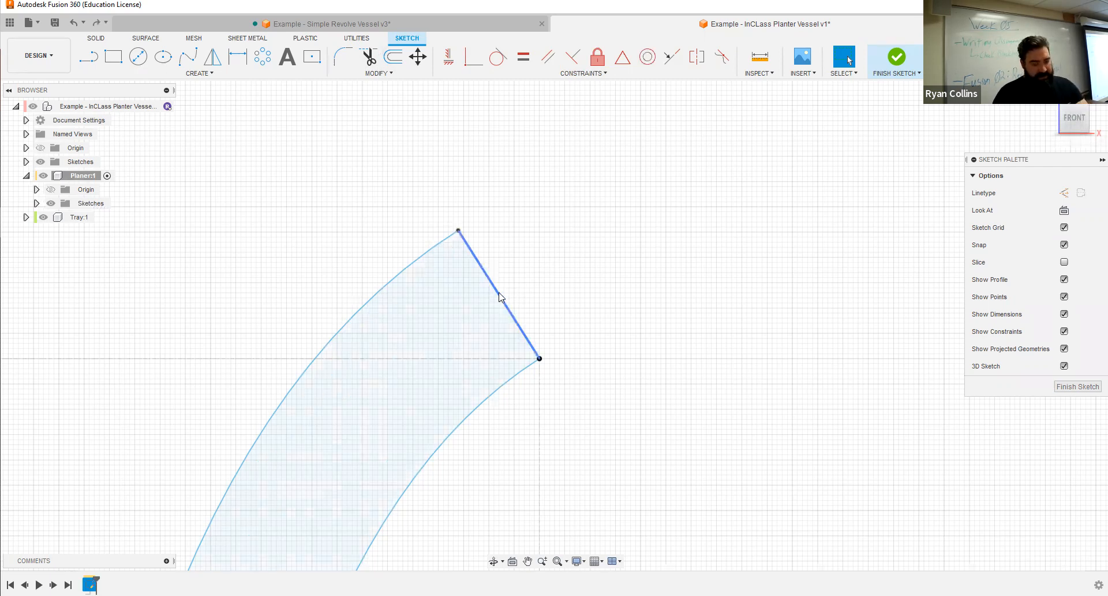
Convert the rim's closing line to a construction line.
key(x)
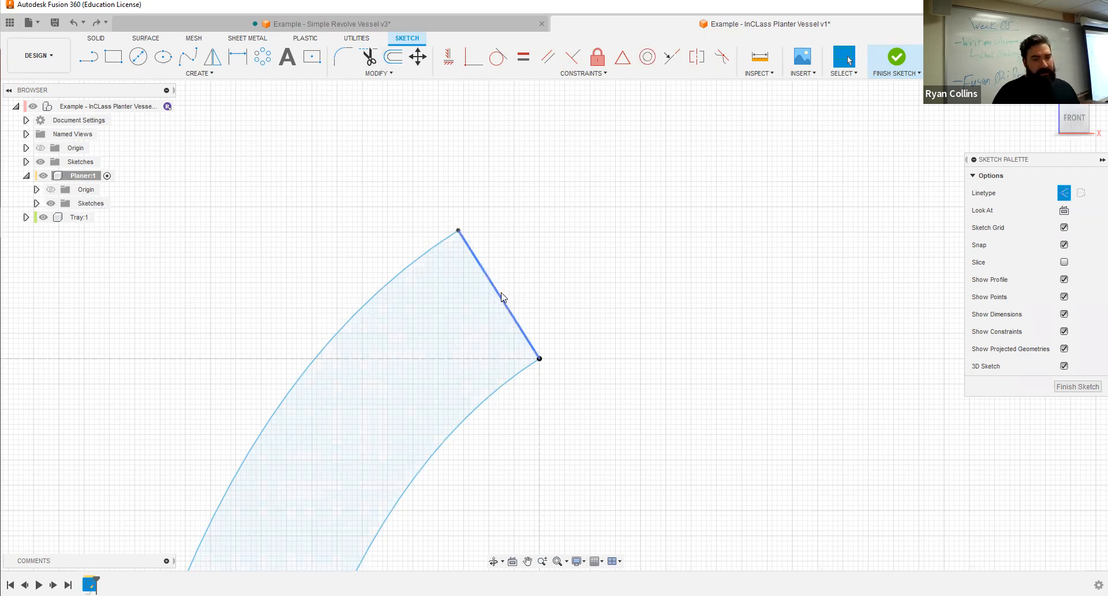
click(502, 292)
key(x)
click(575, 267)
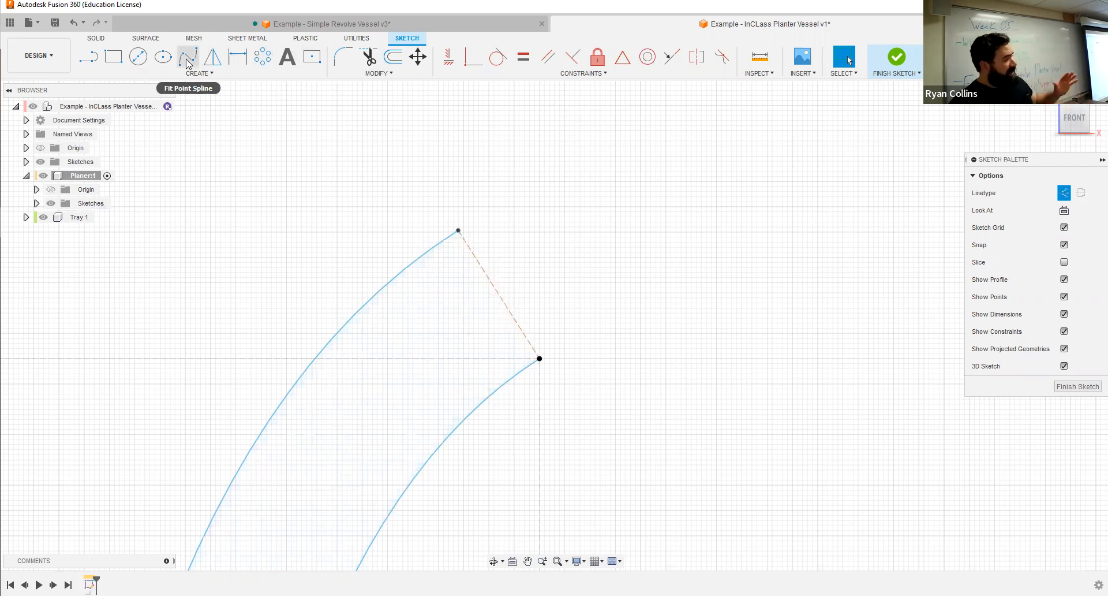
Draw a 3 mm diameter circle spanning the upper ends of the inner and outer curves.
click(196, 73)
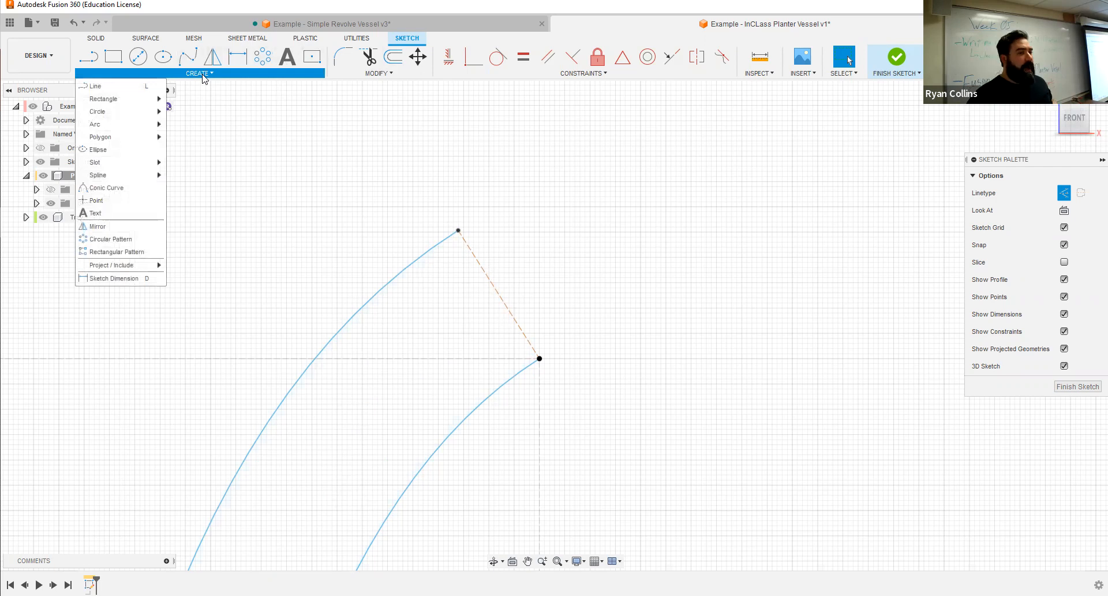
mouse_move(131, 116)
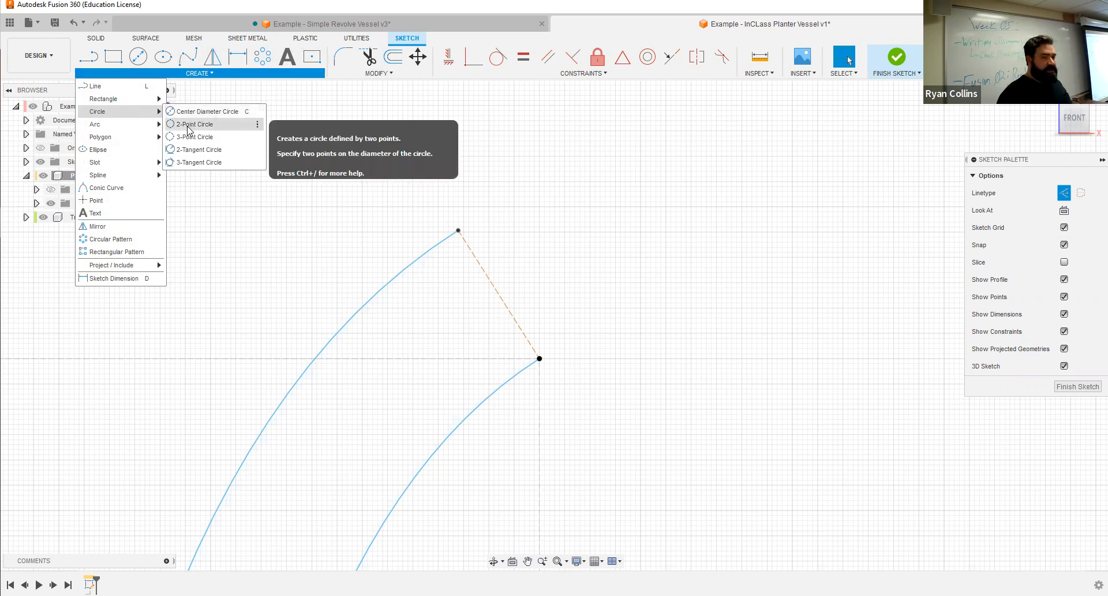
key(c)
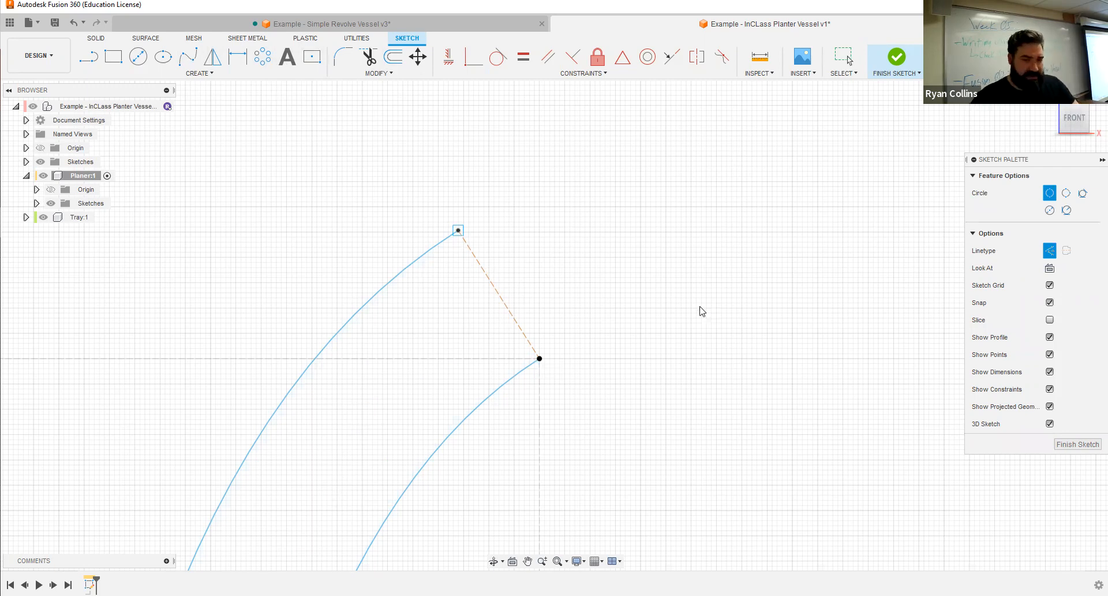
key(ctrl+z)
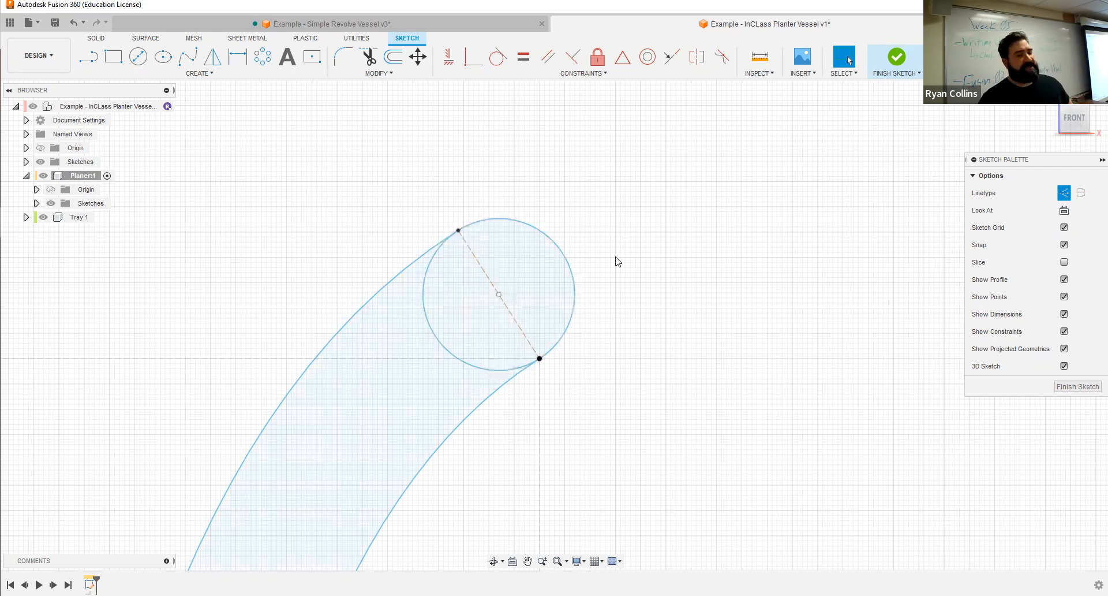
Convert the rim circle to construction geometry and turn the rim's closing line back into a normal line.
click(565, 256)
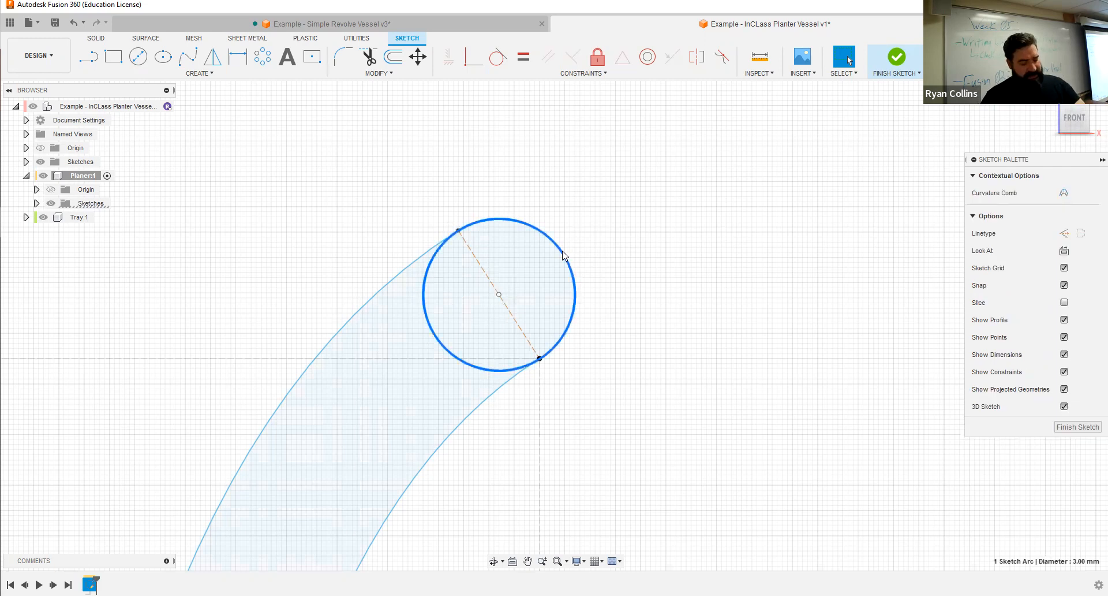
key(x)
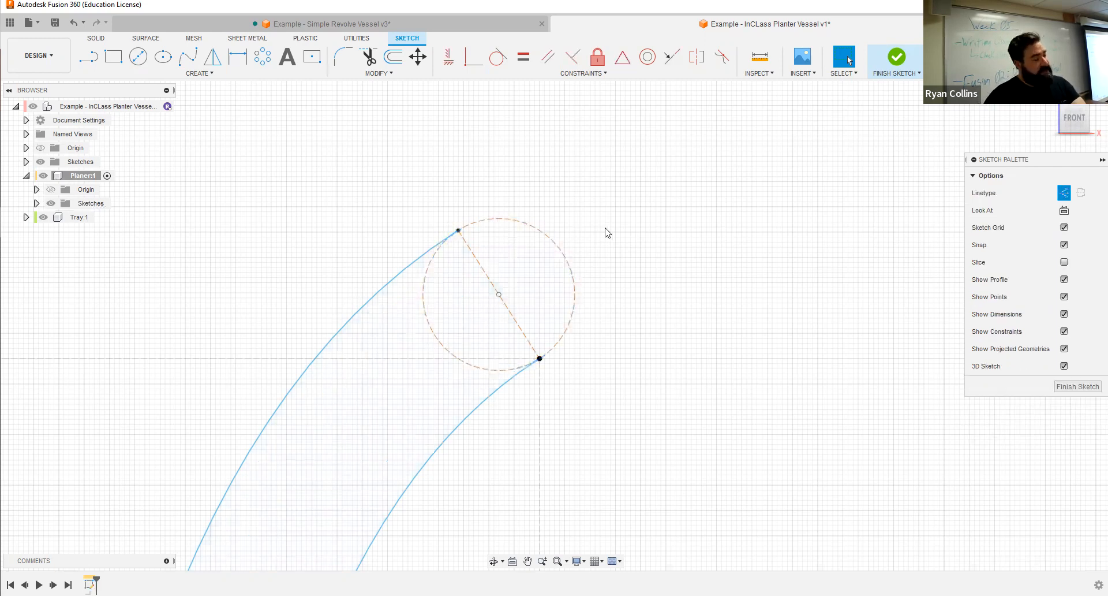
click(475, 261)
key(x)
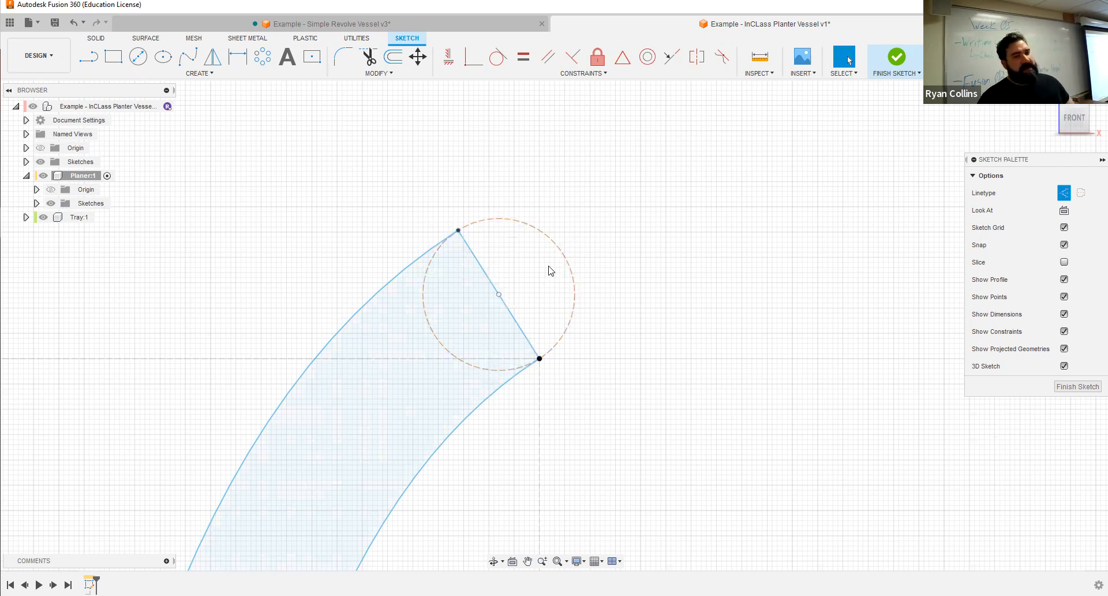
Finish the sketch and save the design with the version description "Planter Profile".
middle_click(638, 396)
middle_click(638, 396)
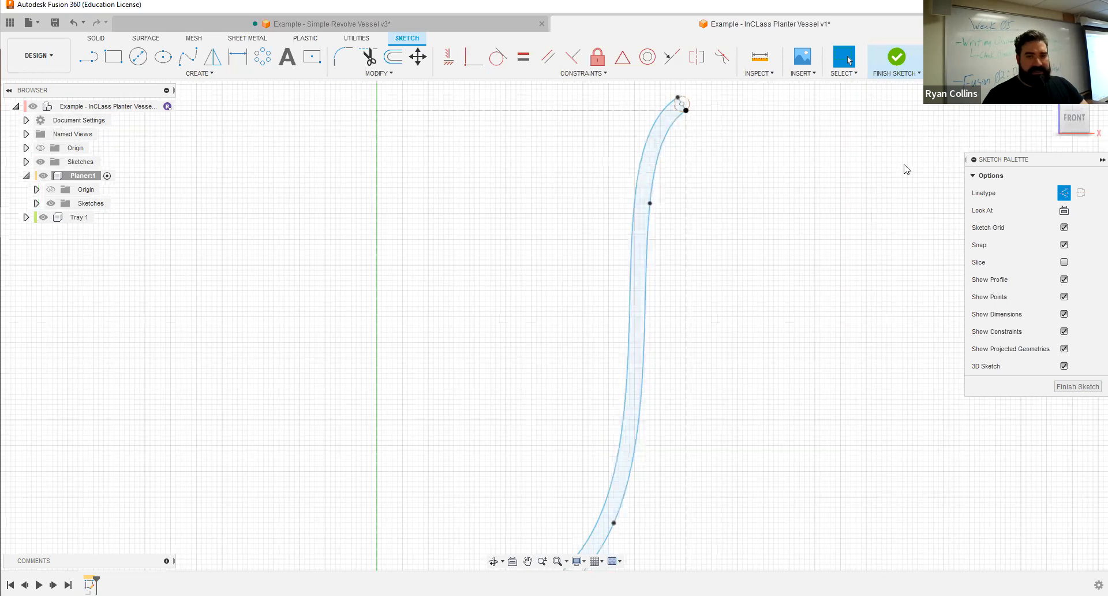
click(900, 65)
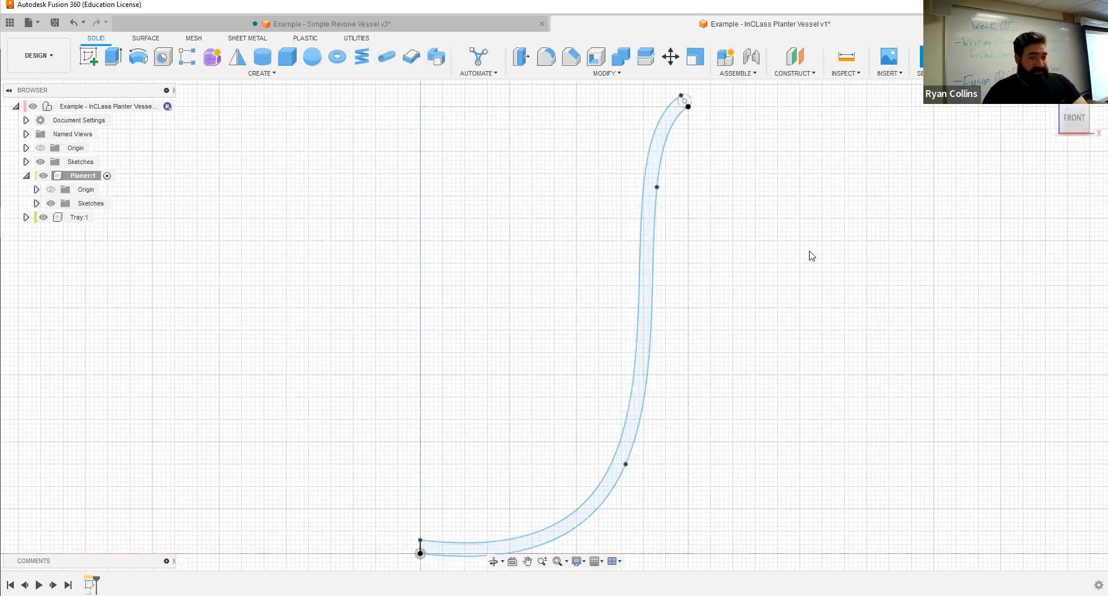
scroll(765, 376, down, 3)
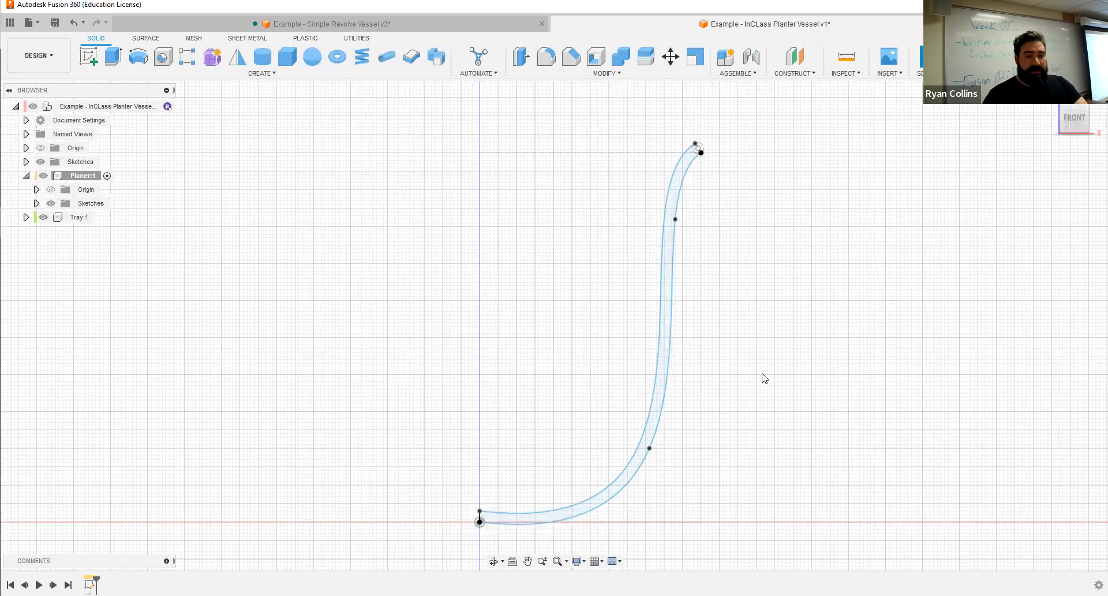
mouse_move(792, 332)
shift+middle_down()
mouse_move(757, 336)
mouse_move(767, 341)
mouse_move(765, 326)
shift+middle_up()
key(ctrl+s)
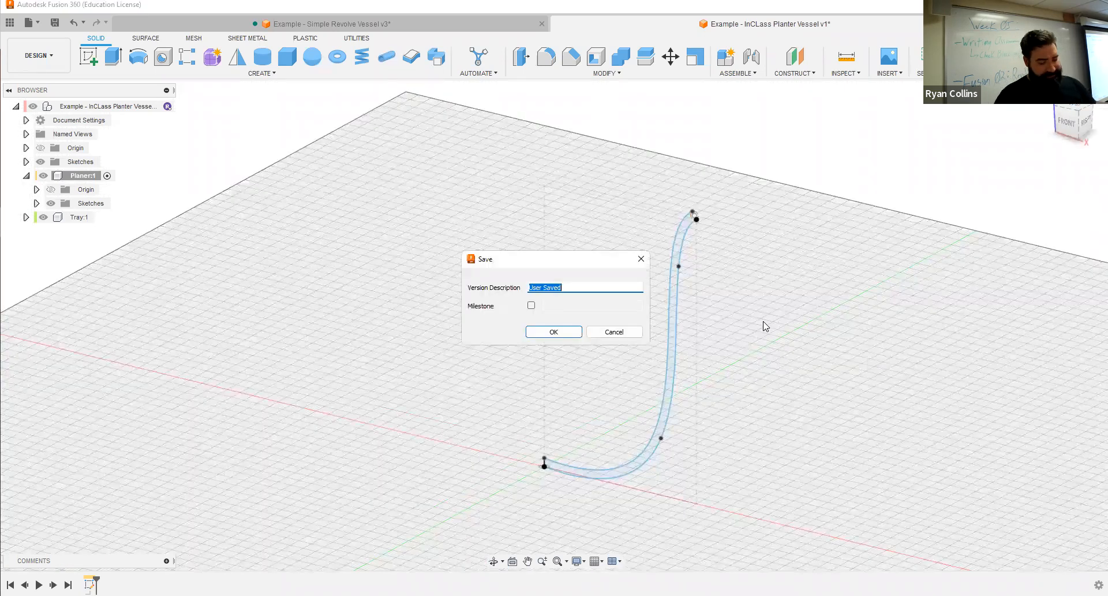
text(Planter Profile)
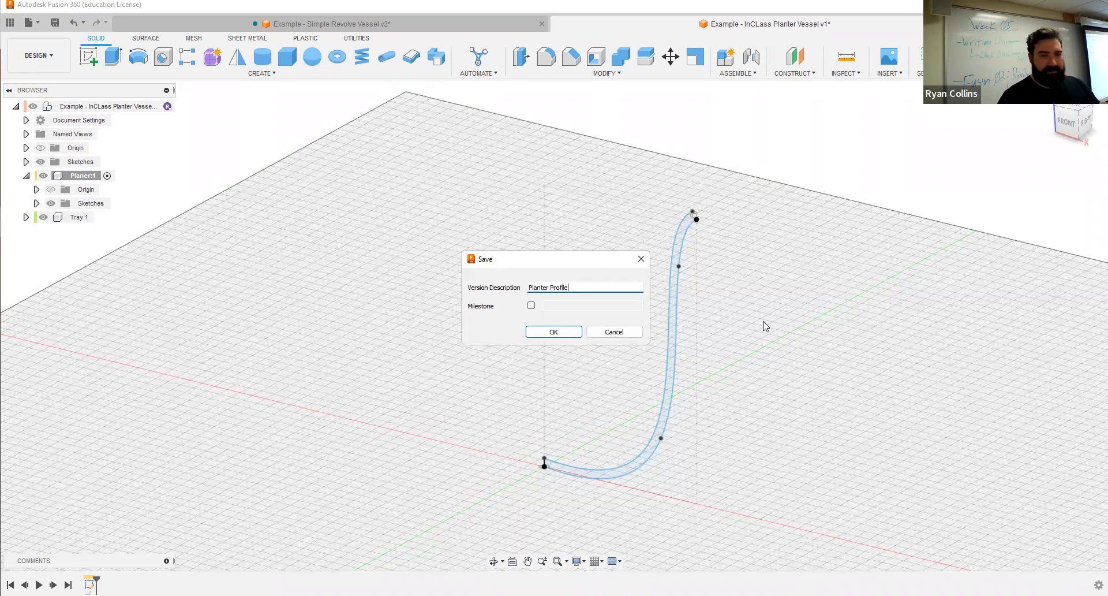
key(Return)
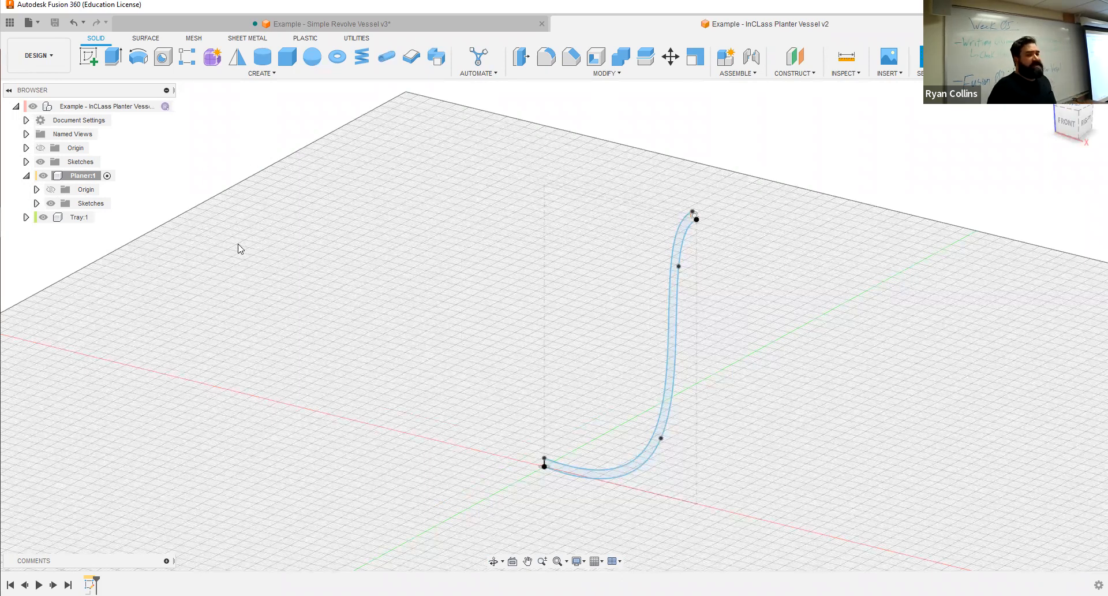
Revolve the closed wall profile 360 degrees about the vertical centre line as a new body in the Planer component.
click(142, 58)
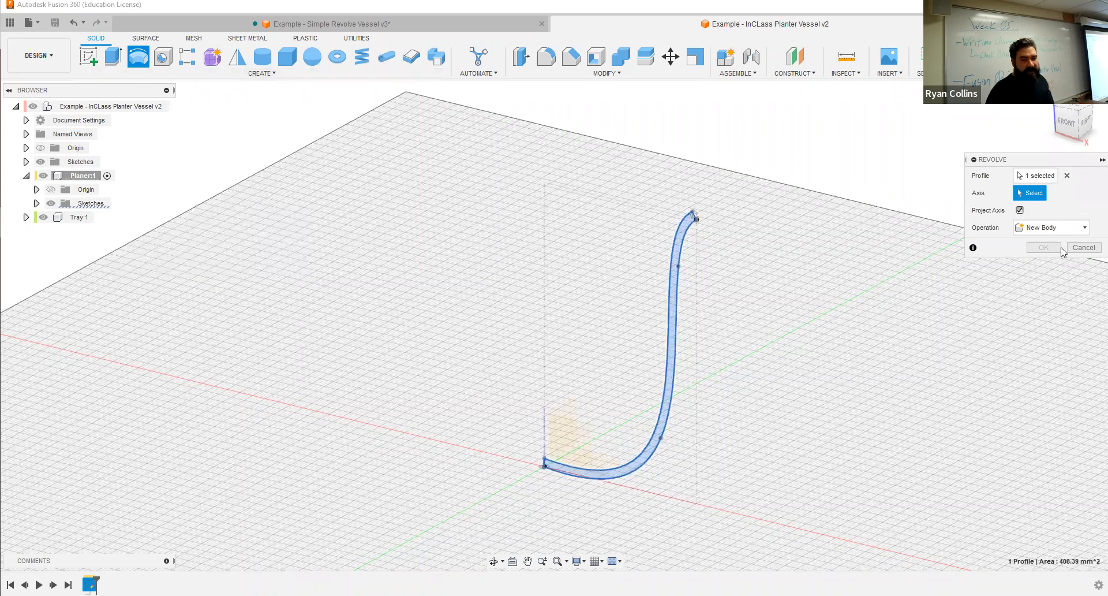
click(1067, 175)
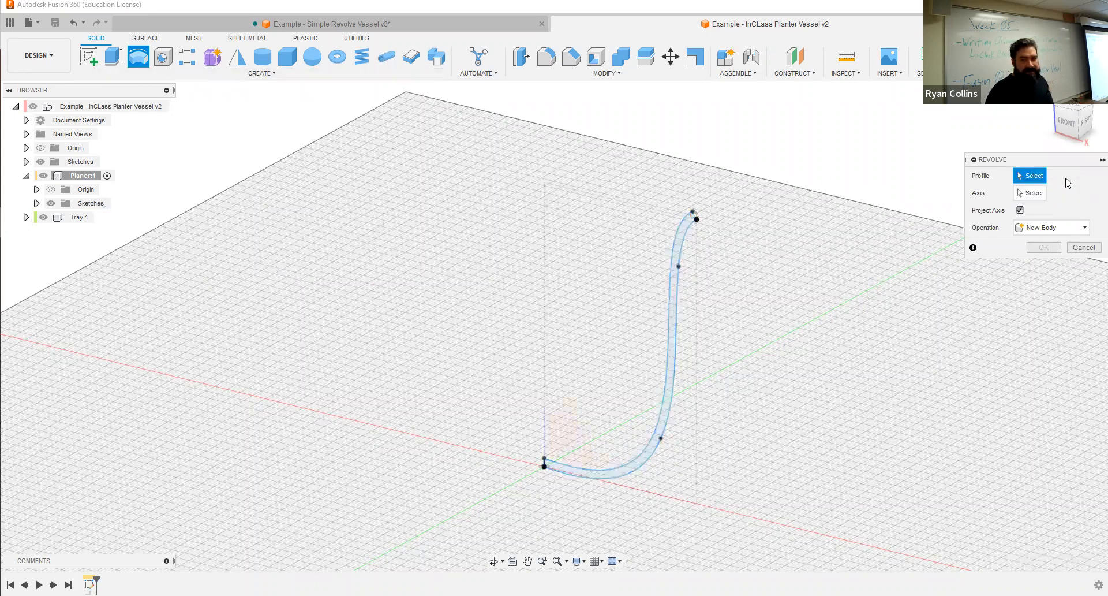
click(671, 300)
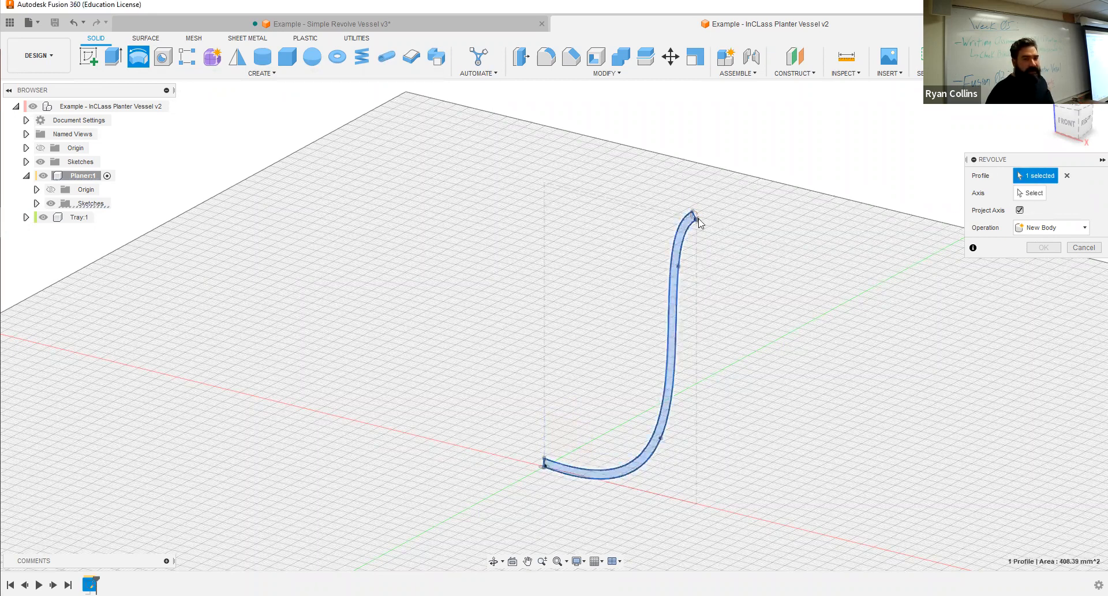
scroll(680, 194, up, 5)
scroll(678, 192, up, 4)
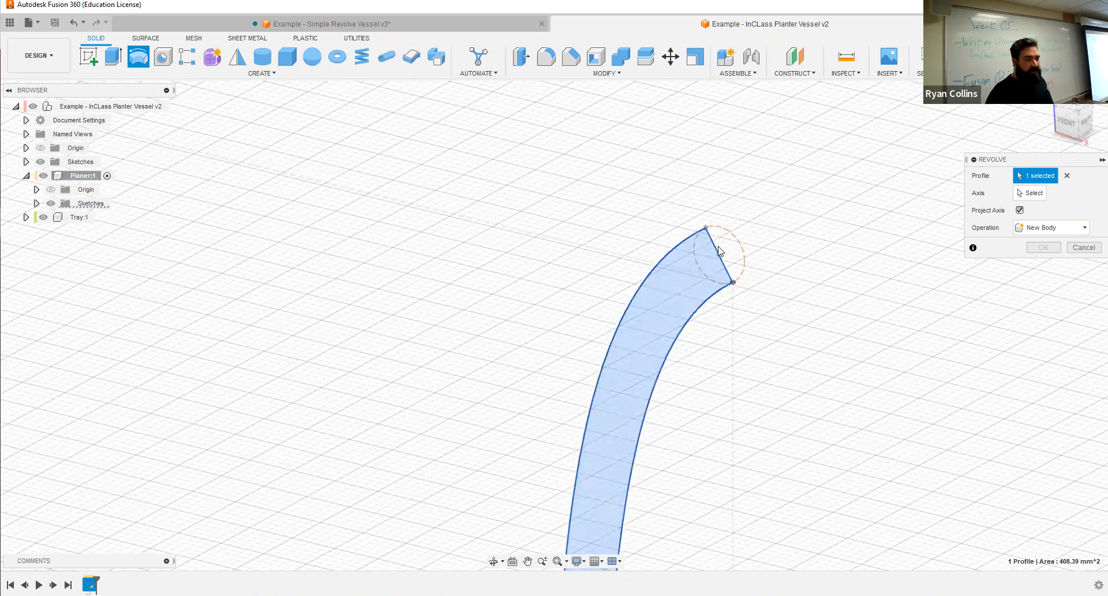
scroll(772, 347, down, 6)
middle_drag(675, 236, 673, 173)
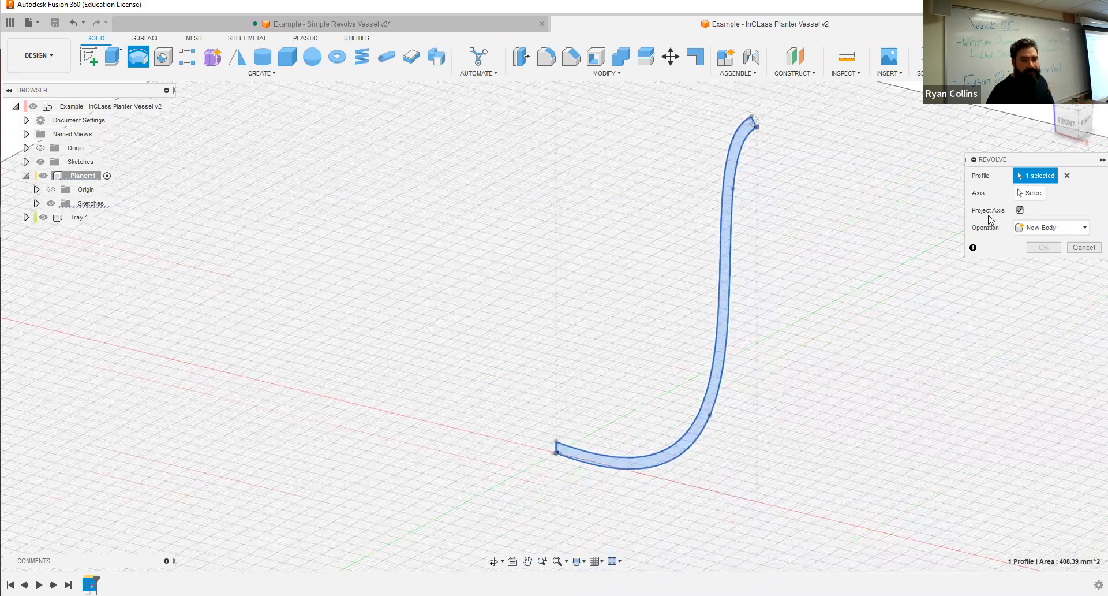
click(1044, 194)
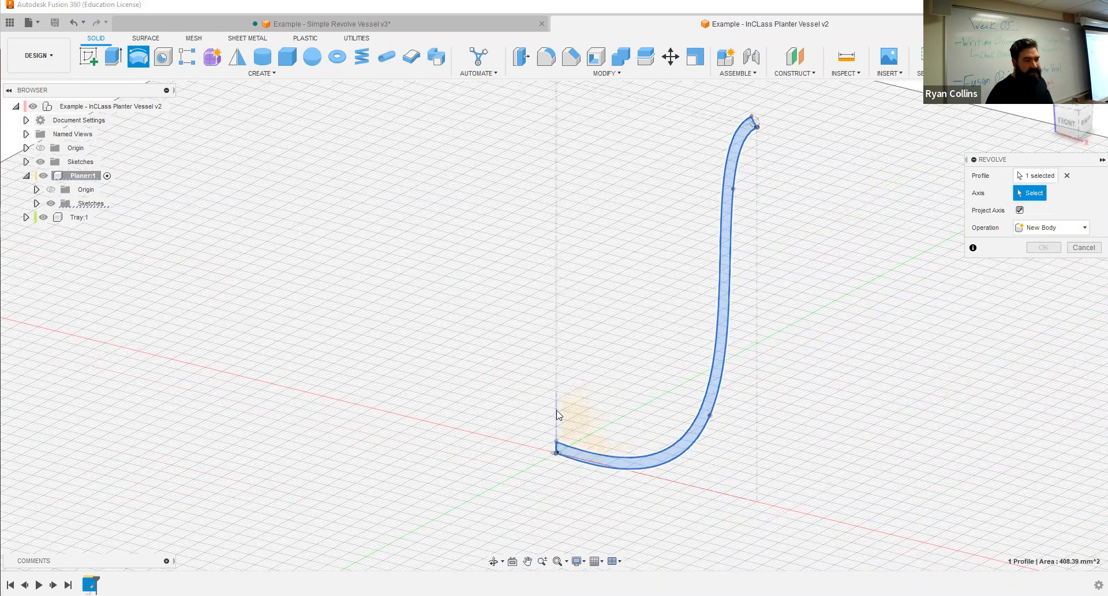
click(557, 415)
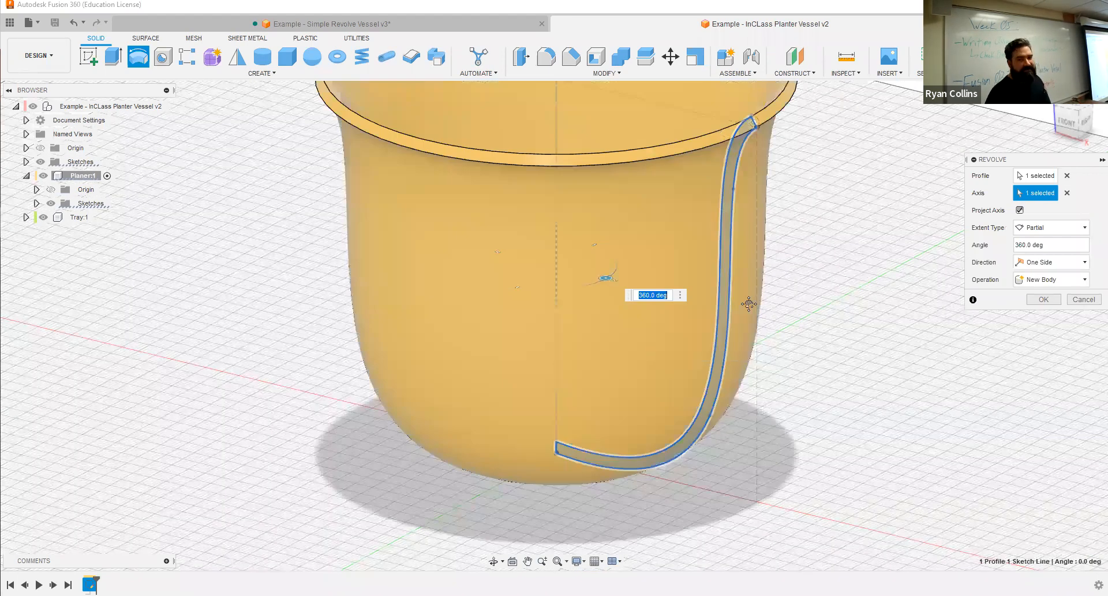
middle_drag(749, 304, 711, 391)
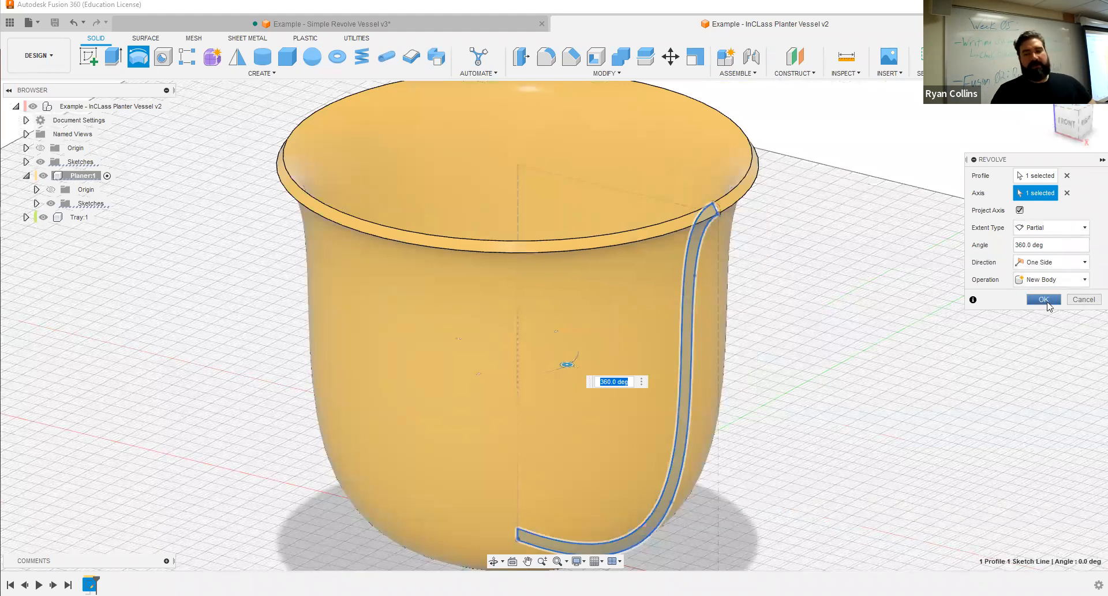
click(1043, 299)
mouse_move(849, 323)
shift+middle_down()
mouse_move(837, 380)
mouse_move(846, 257)
mouse_move(831, 371)
mouse_move(855, 323)
shift+middle_up()
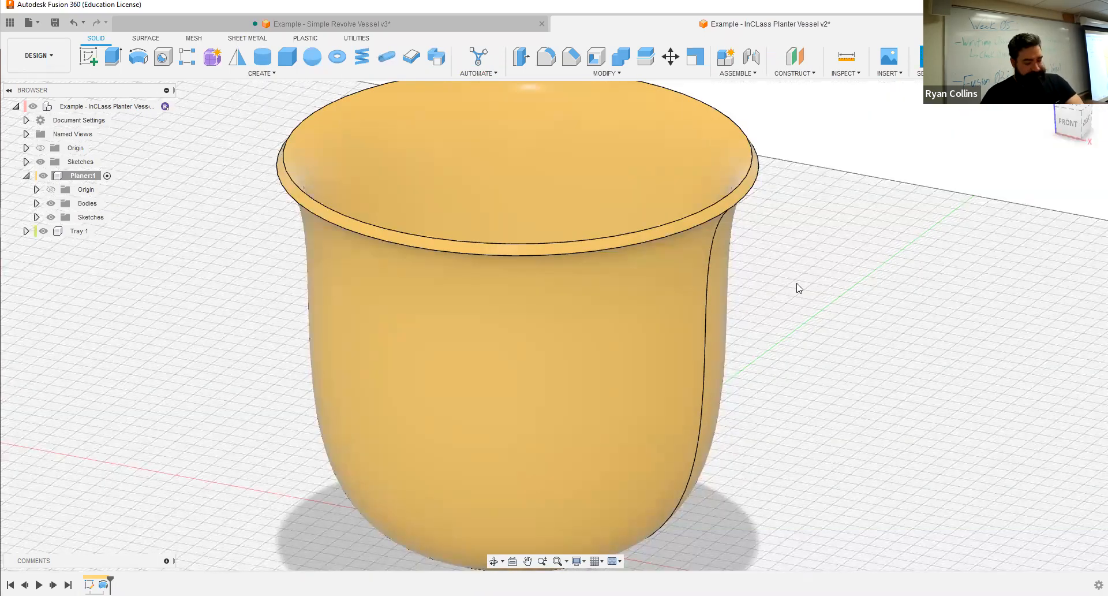
scroll(800, 288, down, 3)
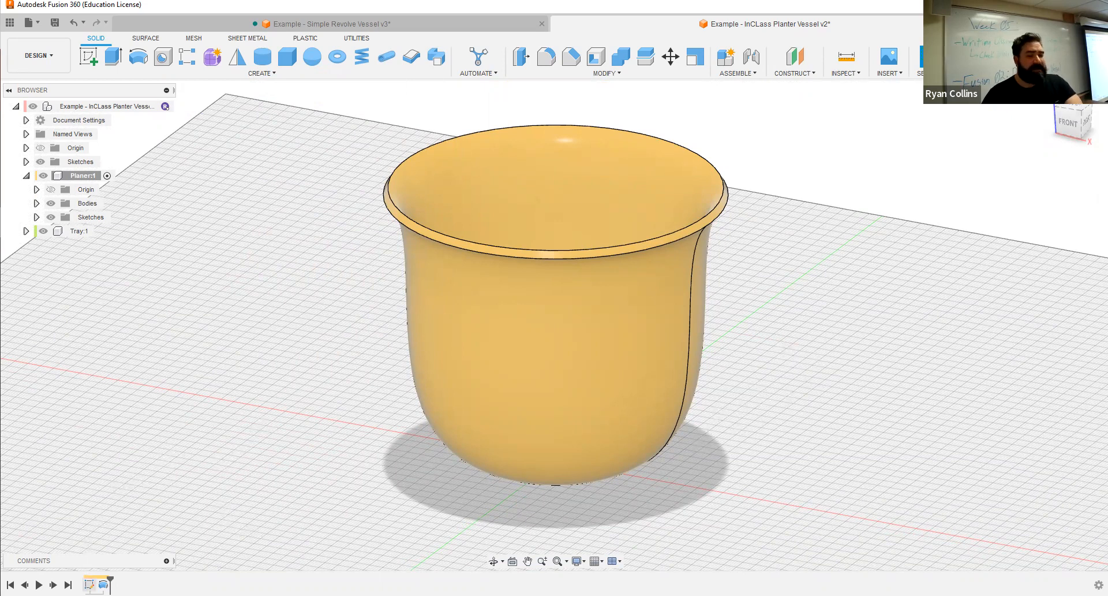
Reopen the planter's wall profile sketch for editing.
right_click(89, 584)
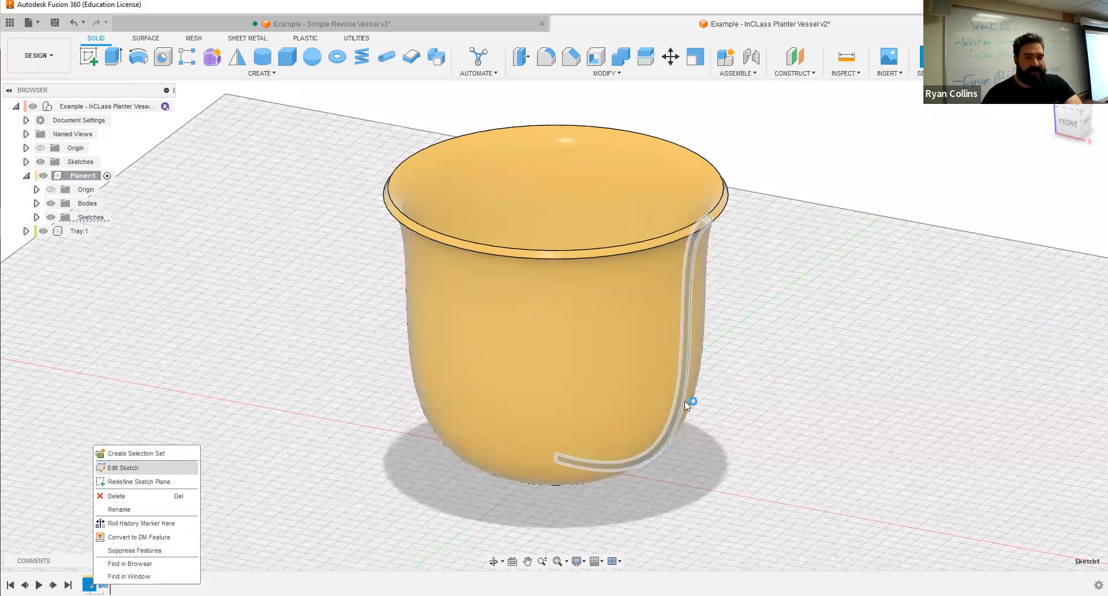
scroll(638, 424, up, 3)
scroll(693, 326, up, 2)
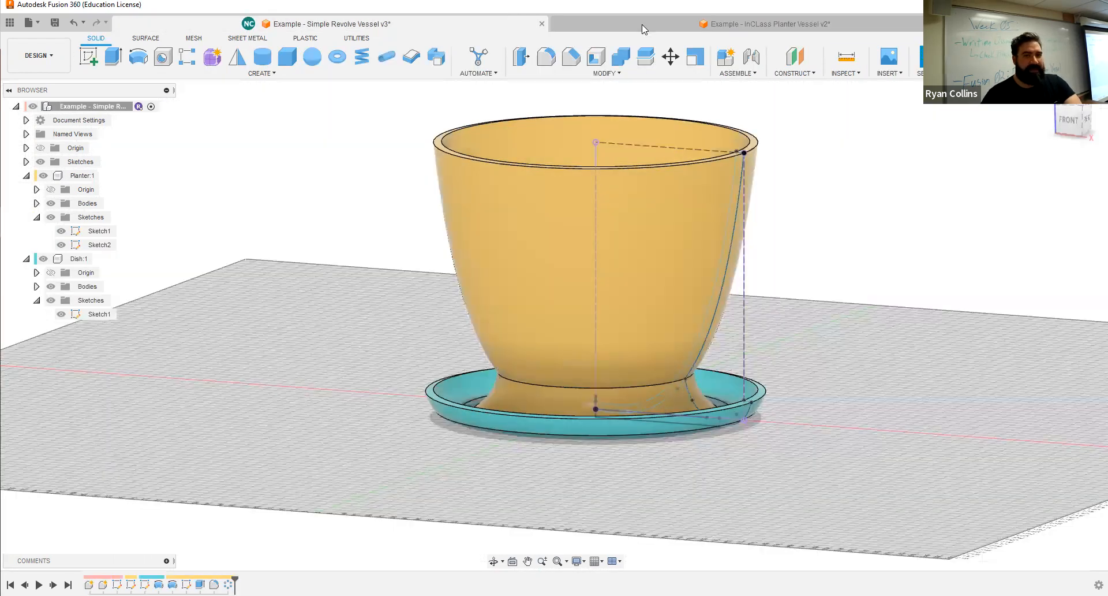
click(578, 23)
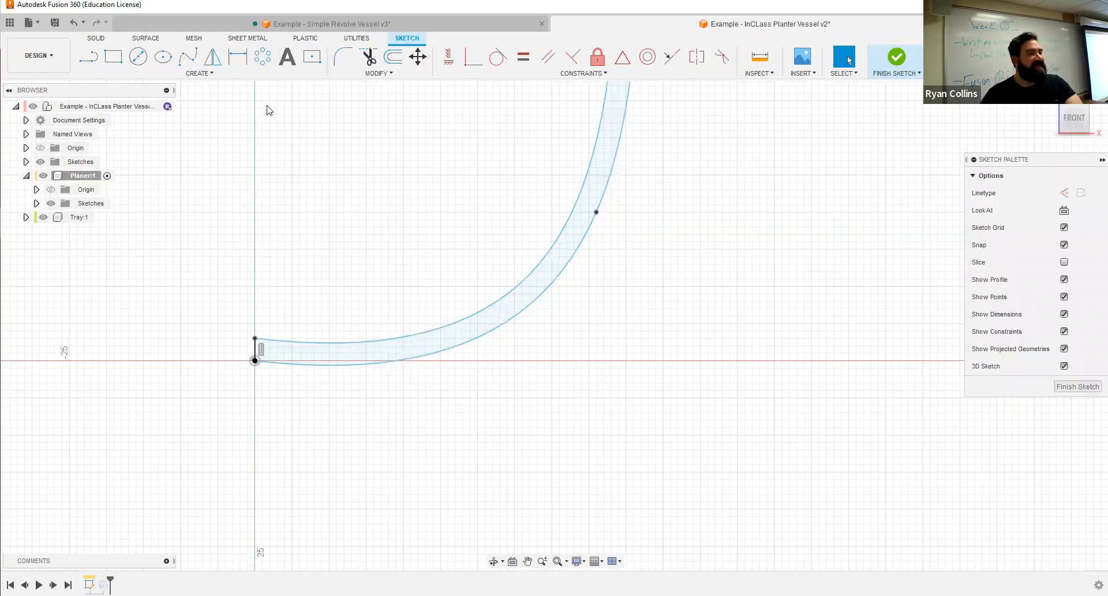
Draw a three-point fit point spline for the foot, curving down and outward from the wall's outer curve to the horizontal axis.
click(189, 56)
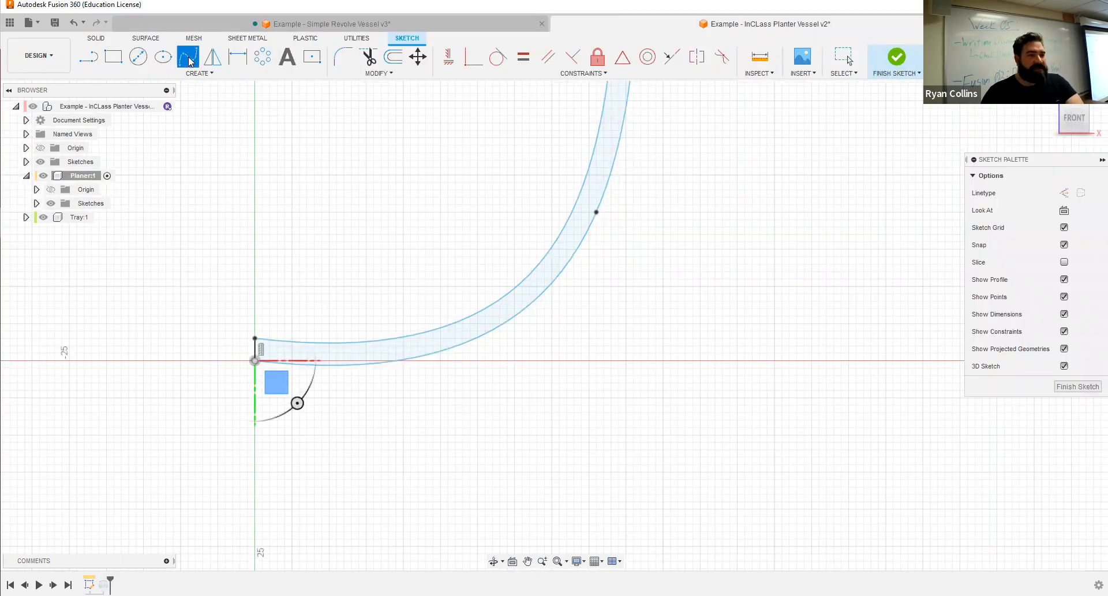
click(554, 283)
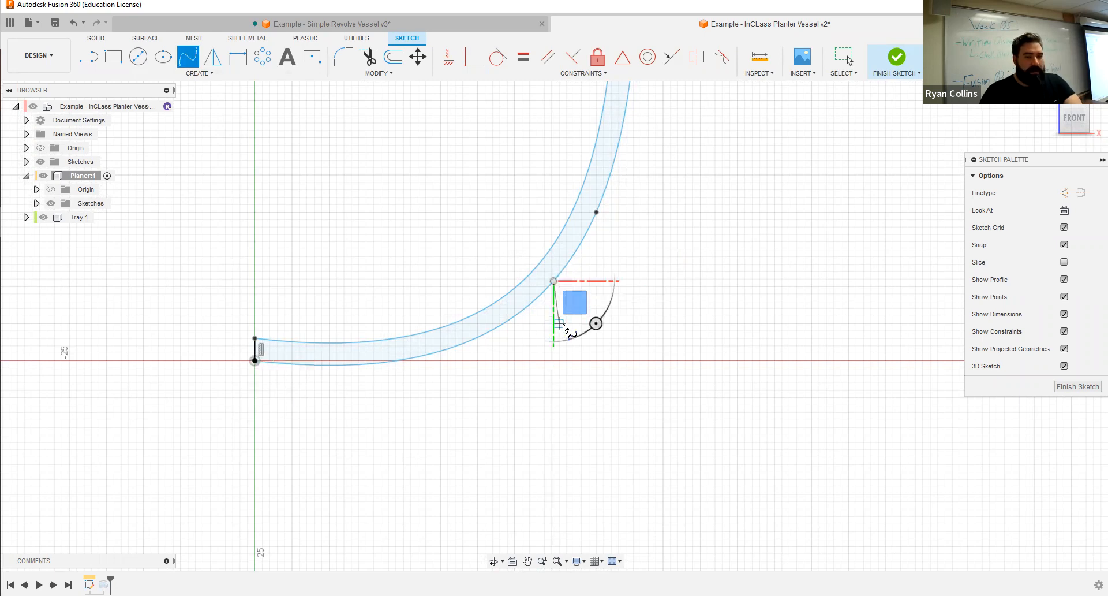
click(559, 323)
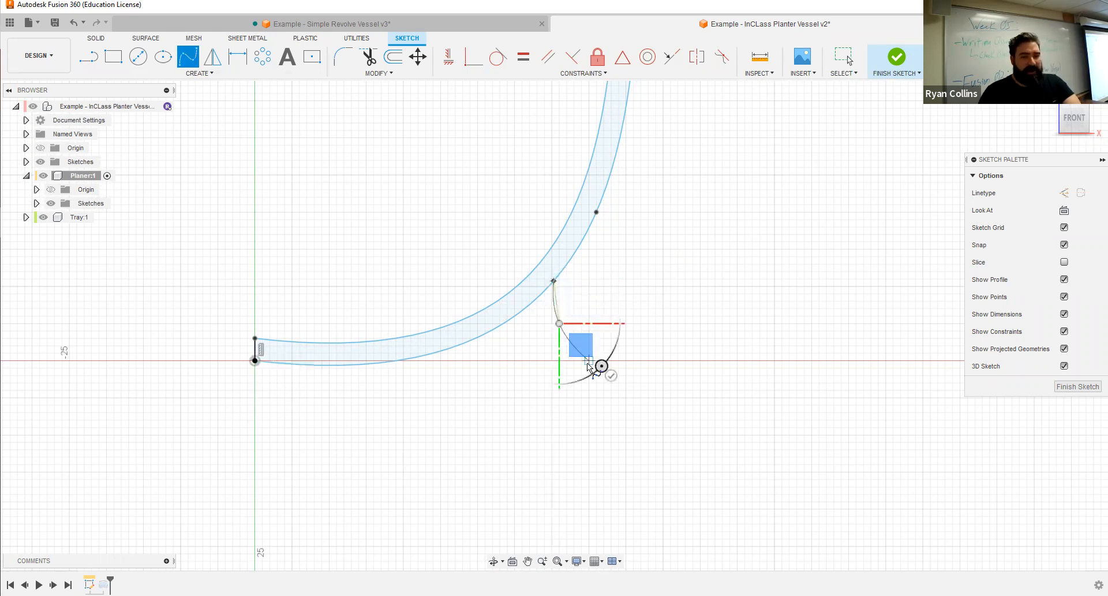
click(589, 361)
key(Escape)
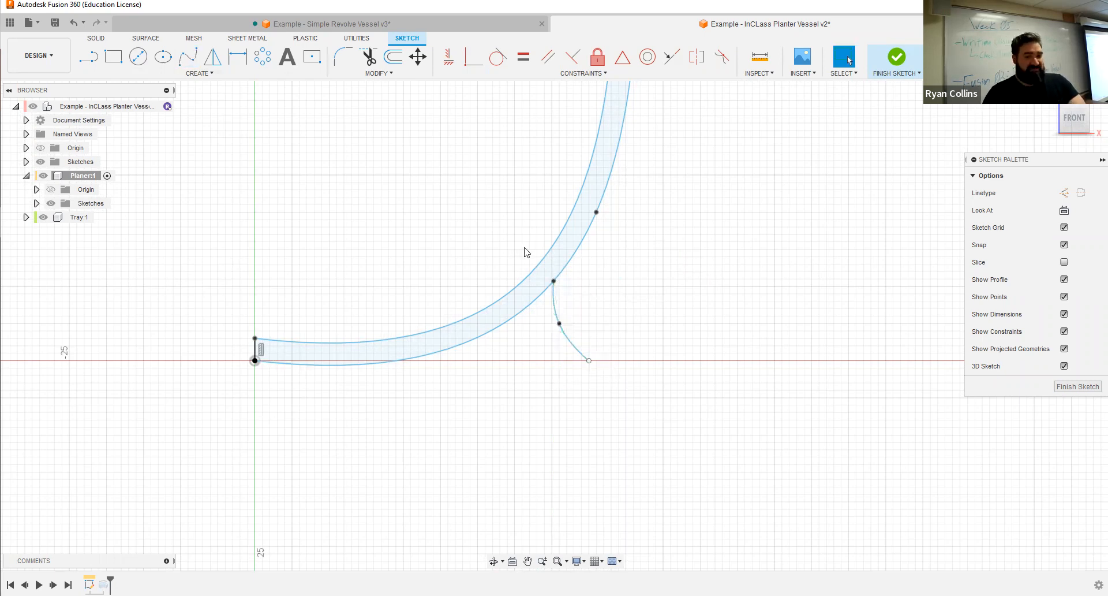
Offset the foot spline 3 mm inward toward the vessel's centre.
click(393, 56)
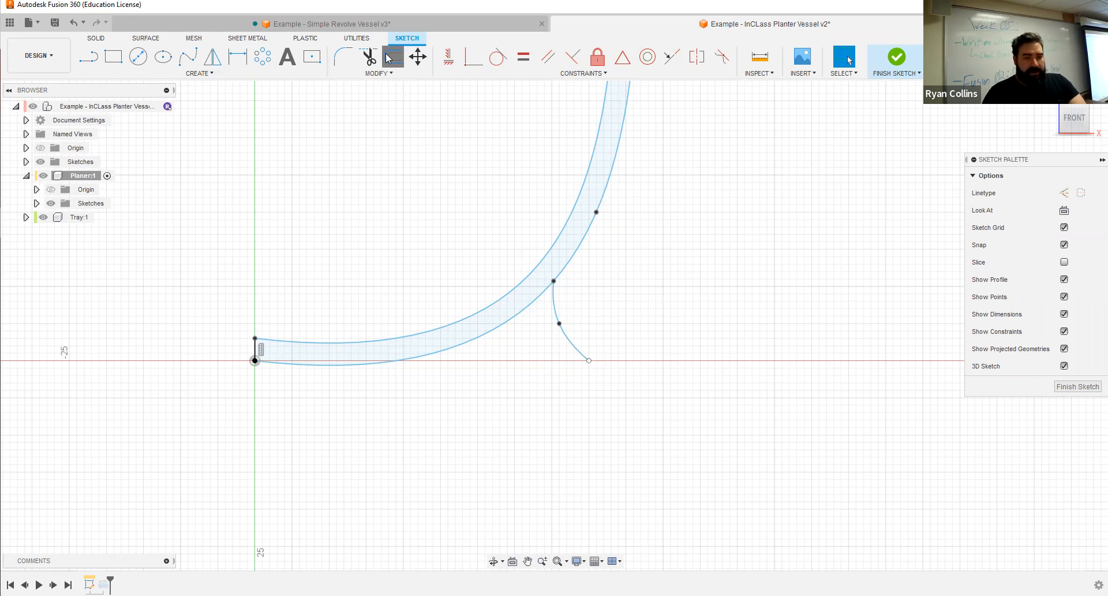
click(577, 351)
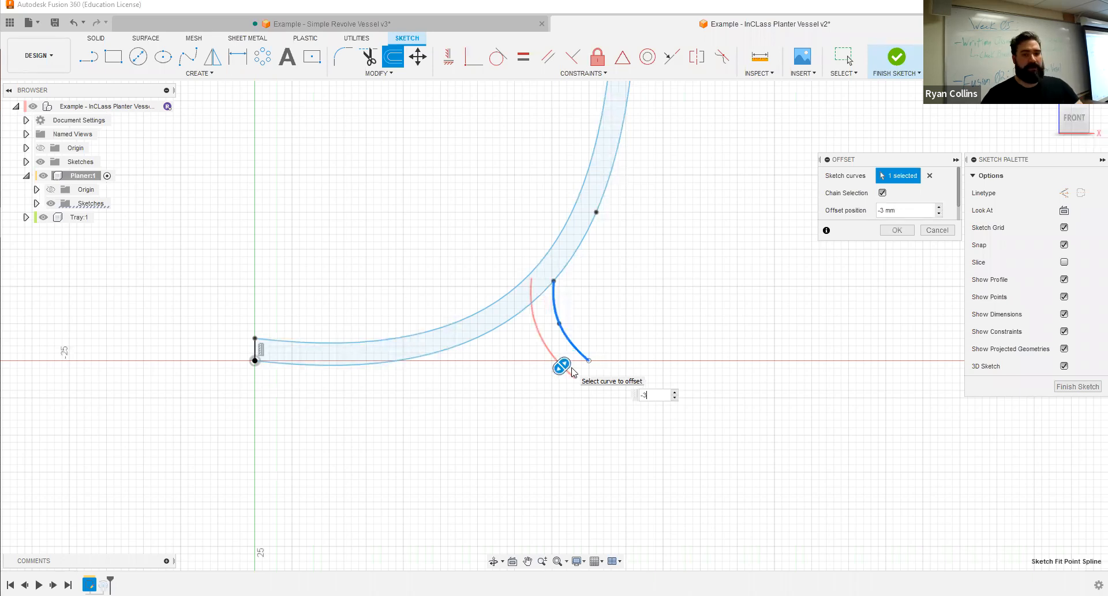
key(Return)
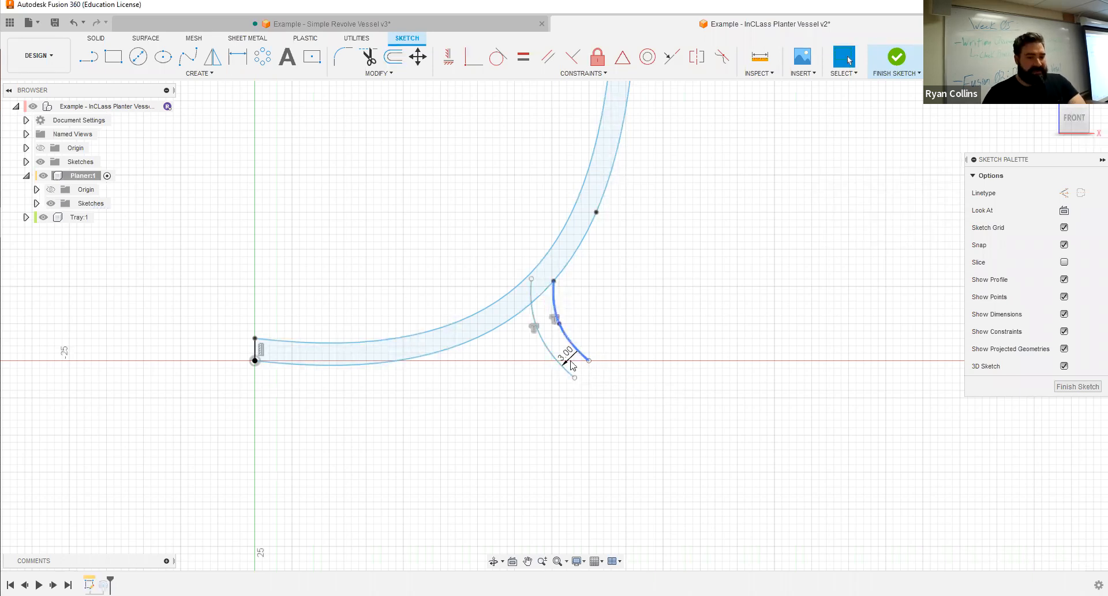
Close the foot's base with a horizontal line along the axis from the outer spline's lower end to the offset curve.
key(l)
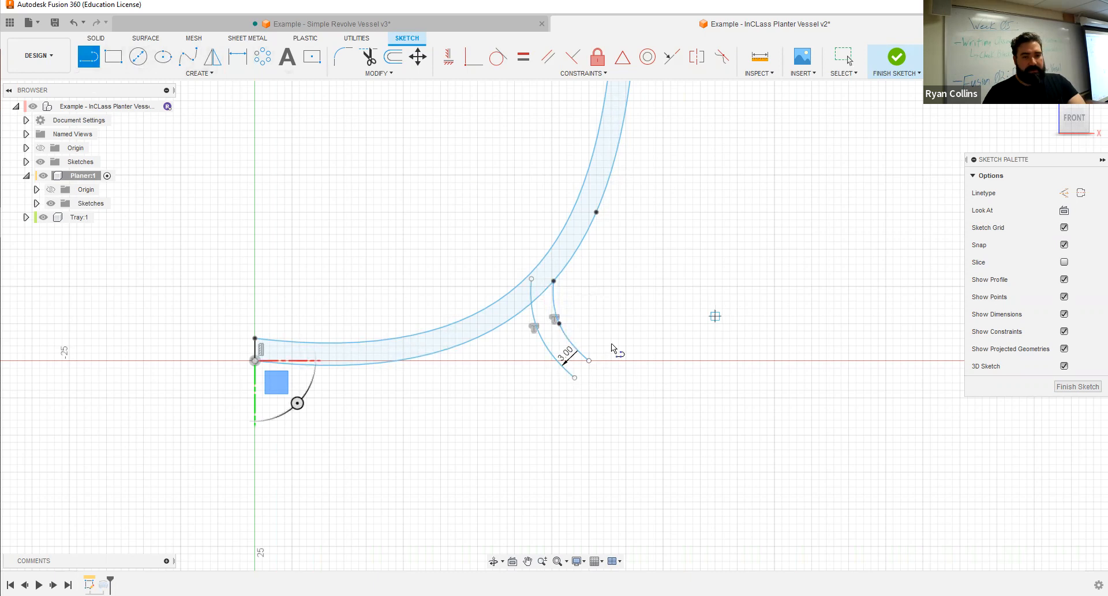
scroll(715, 318, up, 5)
click(446, 406)
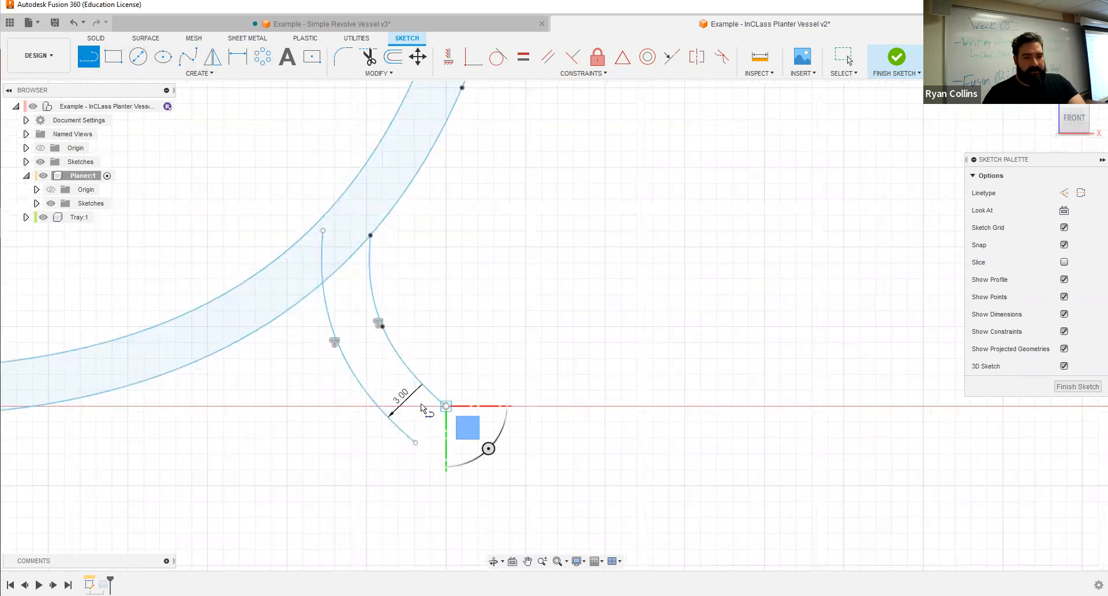
click(386, 406)
key(Escape)
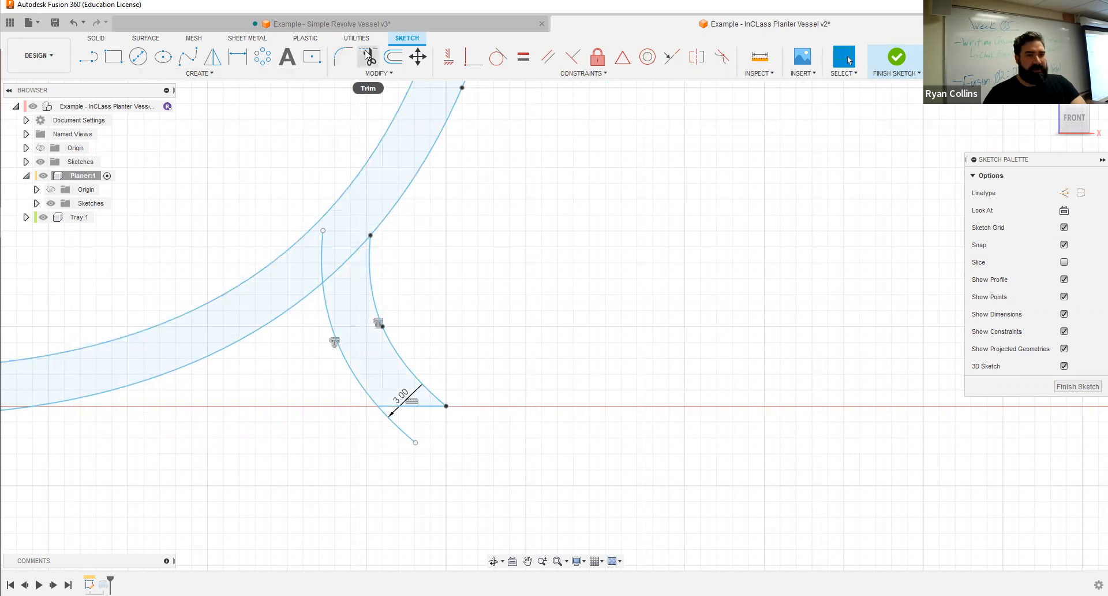
Trim the offset foot curve where it extends into the wall and below the base line.
click(368, 56)
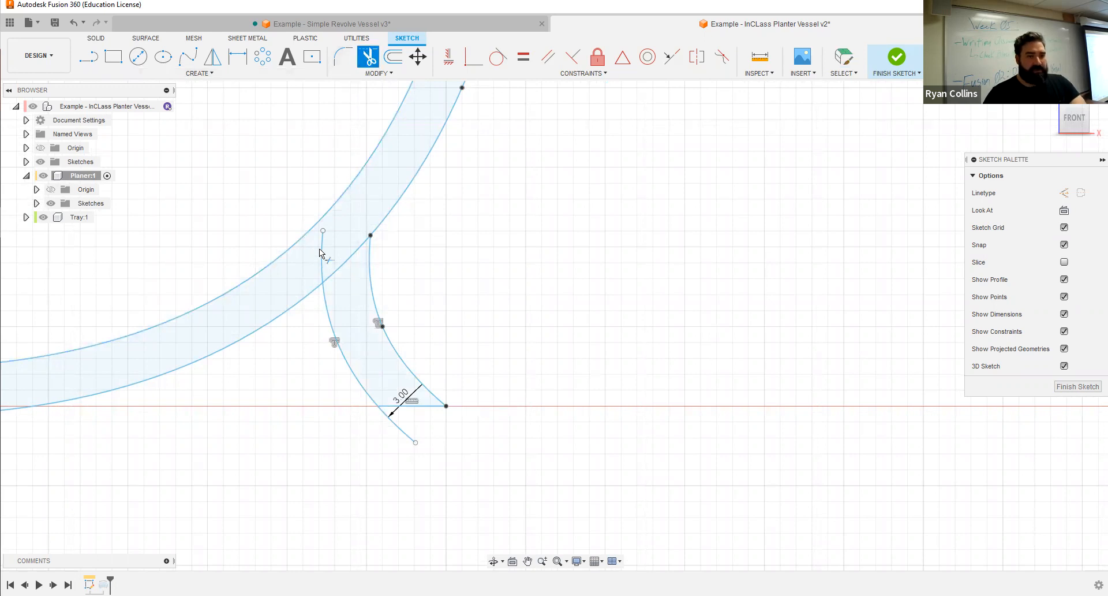
click(320, 272)
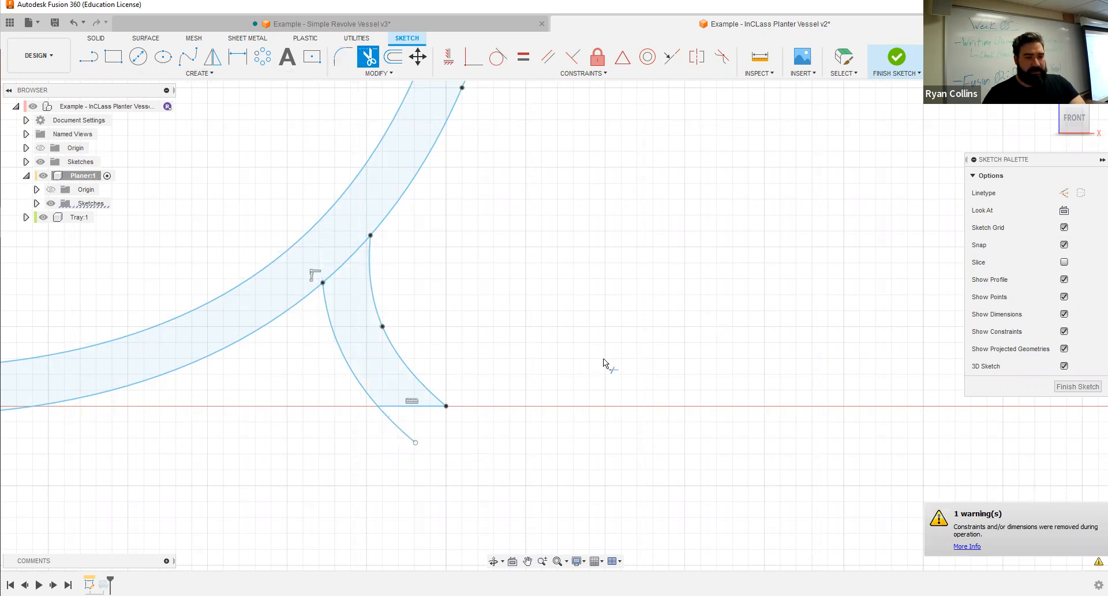
key(Escape)
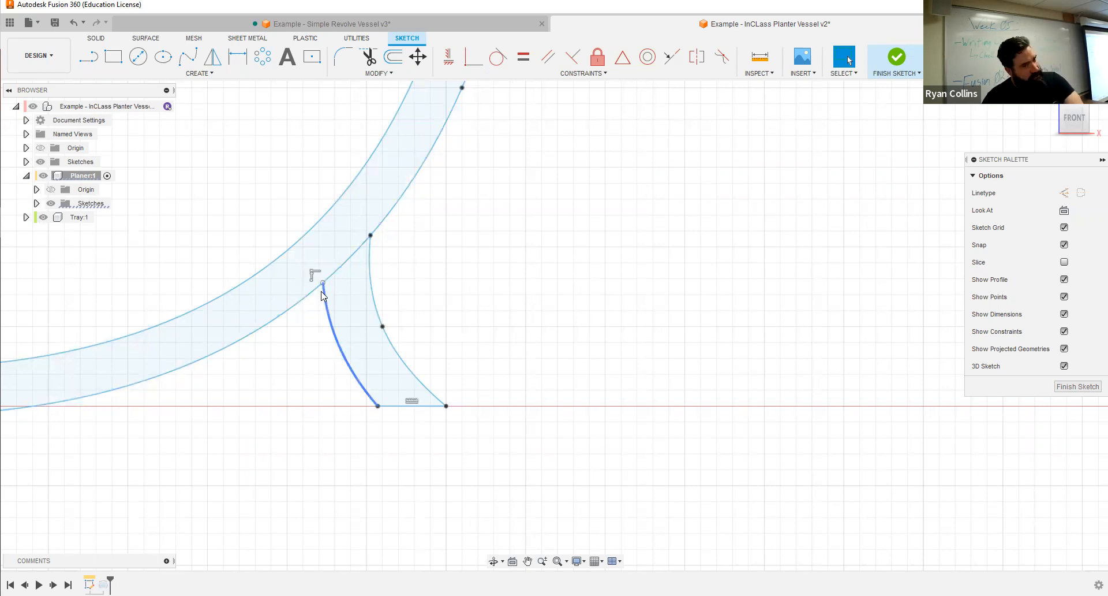
Examine the closed foot profile, the wall's rim end and the overall planter profile.
middle_drag(322, 292, 371, 288)
scroll(429, 343, down, 3)
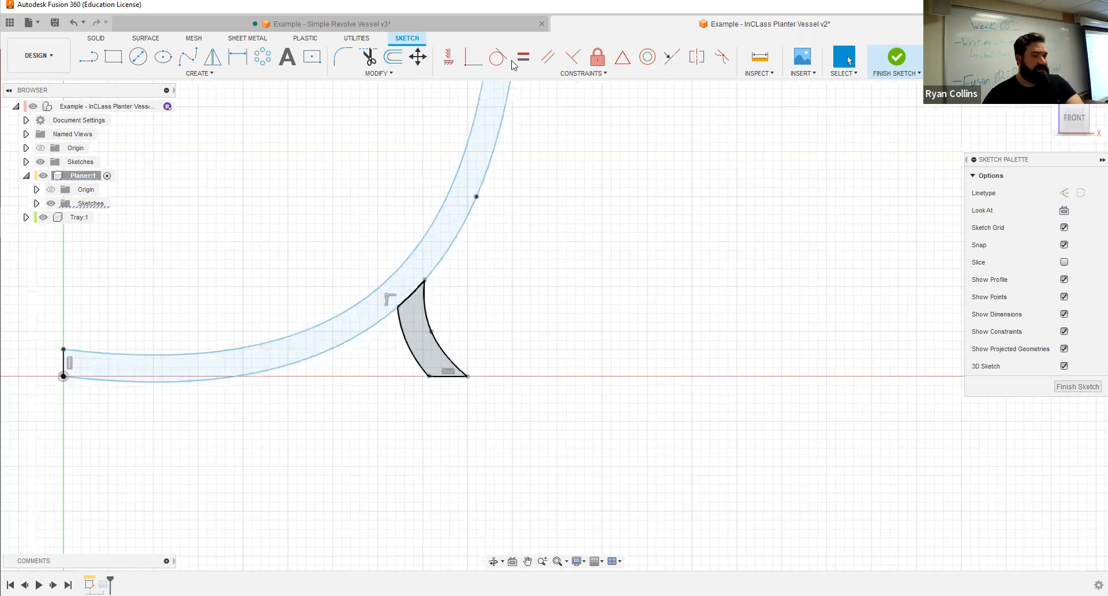
middle_drag(547, 173, 411, 577)
scroll(427, 214, up, 3)
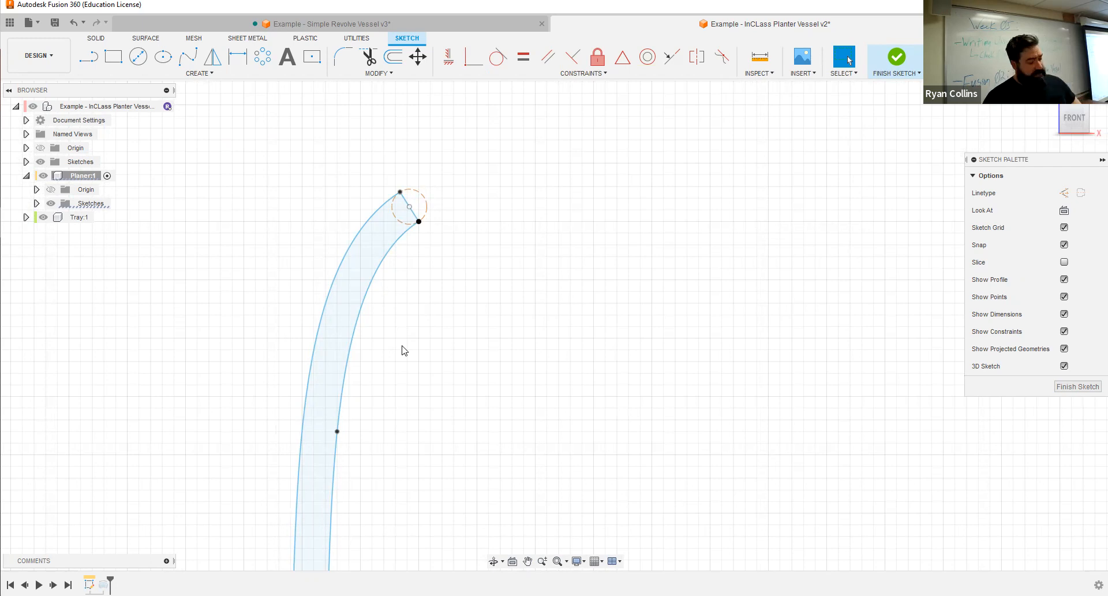
scroll(525, 418, down, 5)
middle_drag(554, 216, 564, 168)
middle_click(581, 263)
middle_click(583, 265)
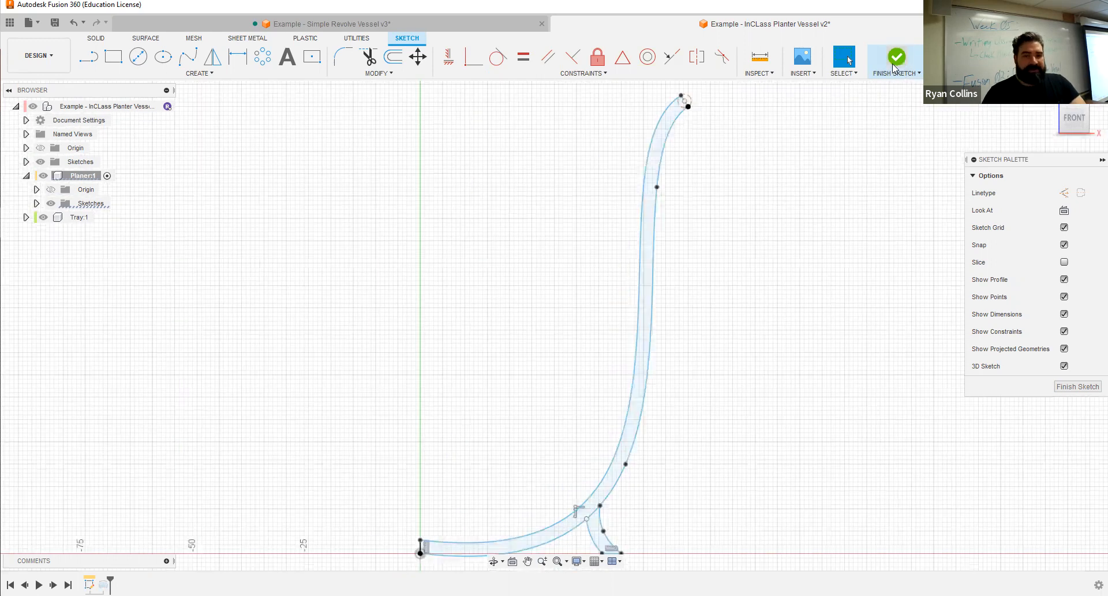
Finish the sketch and edit the existing revolve feature to add the foot profile to its selection.
click(896, 60)
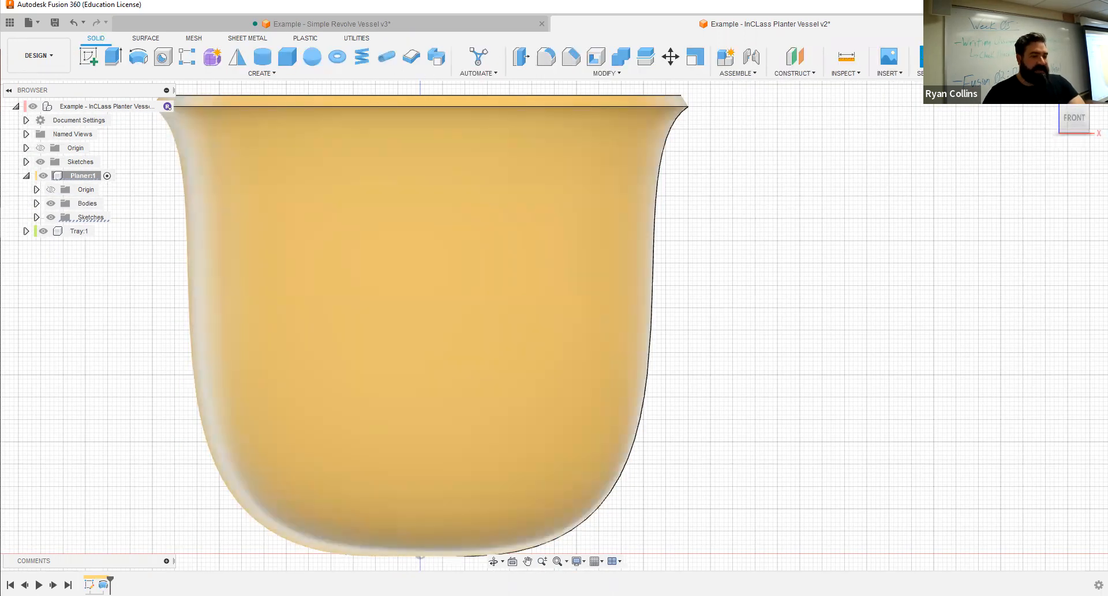
right_click(103, 585)
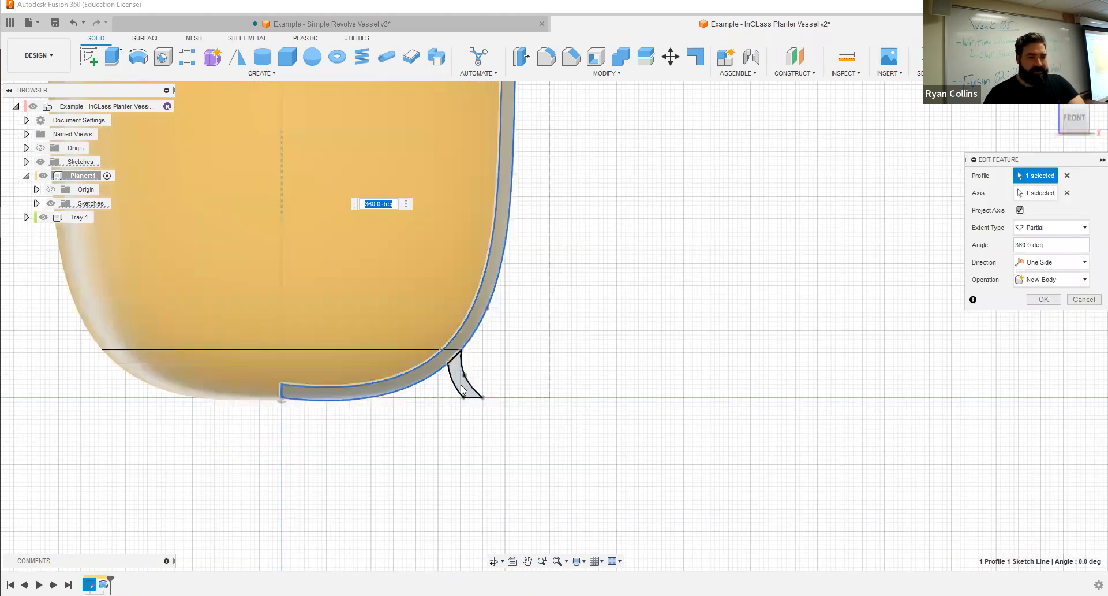
click(1045, 299)
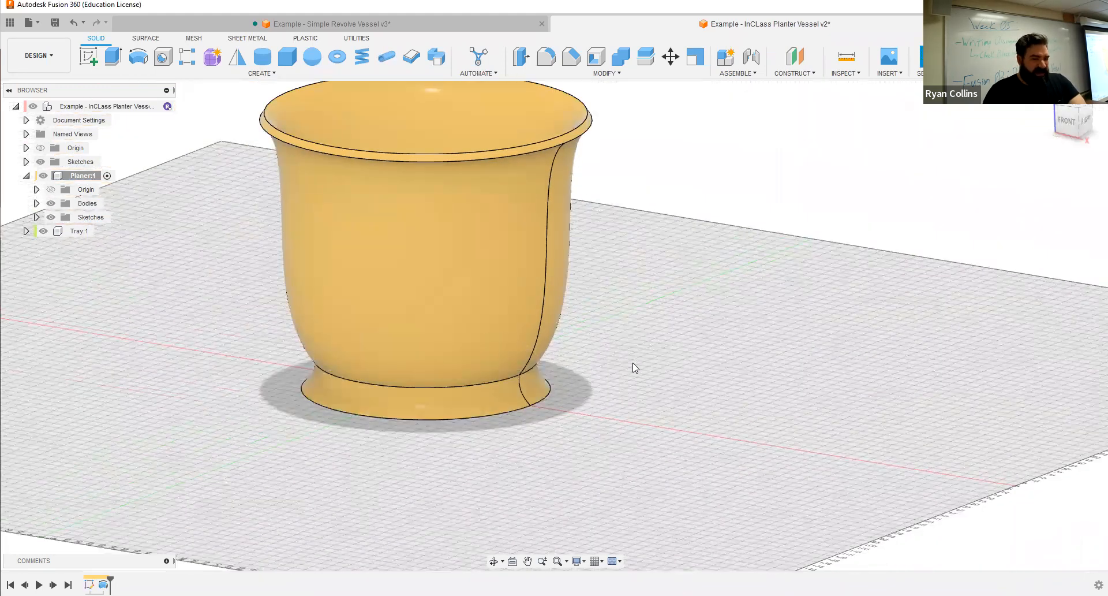
shift+middle_drag(691, 338, 631, 452)
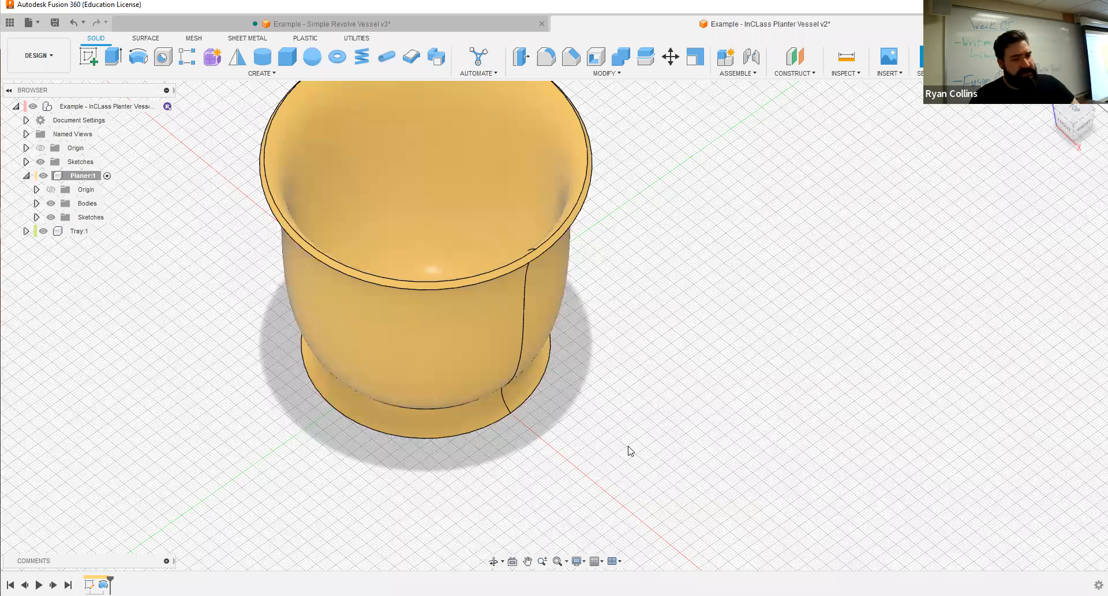
Try a 1 mm constant-radius fillet on the inner edge of the planter's rim, and remove its selection set.
click(546, 58)
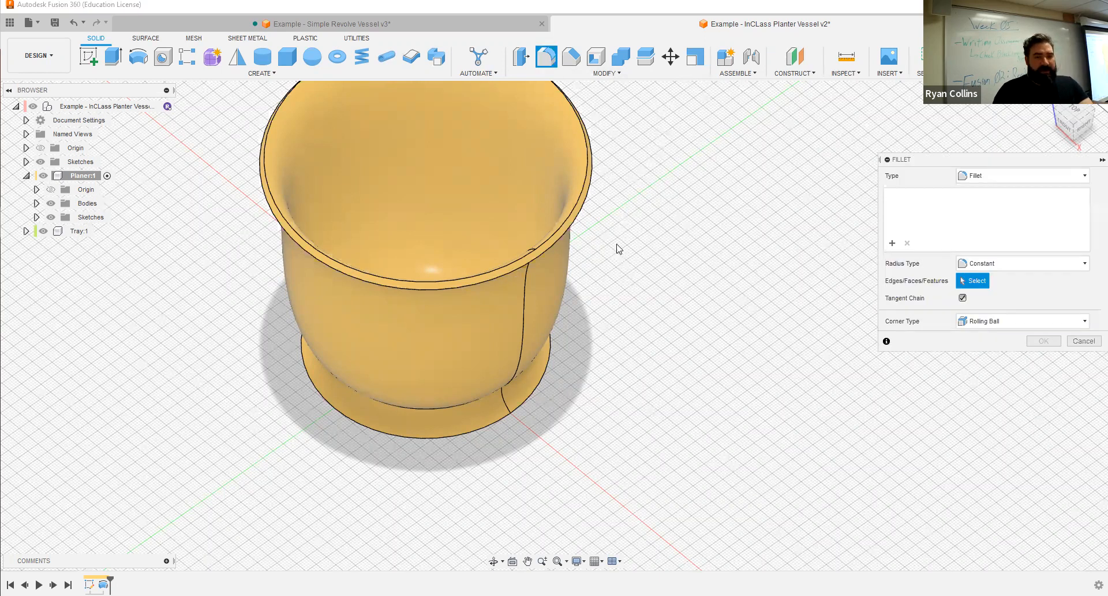
scroll(618, 248, up, 3)
scroll(619, 248, up, 2)
scroll(594, 275, up, 2)
scroll(573, 216, up, 2)
scroll(555, 306, down, 2)
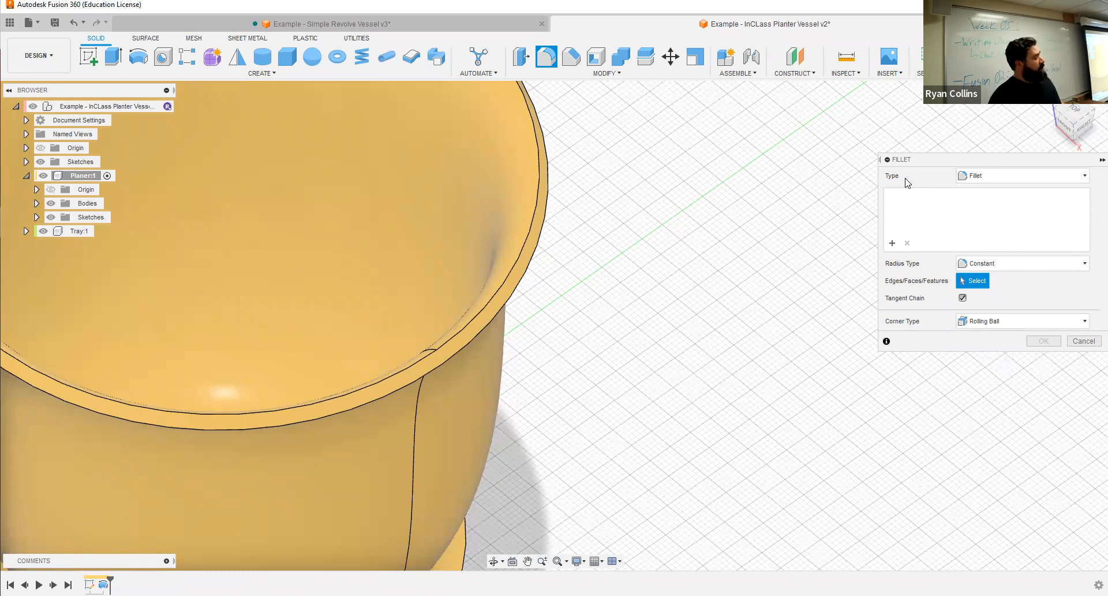
click(980, 177)
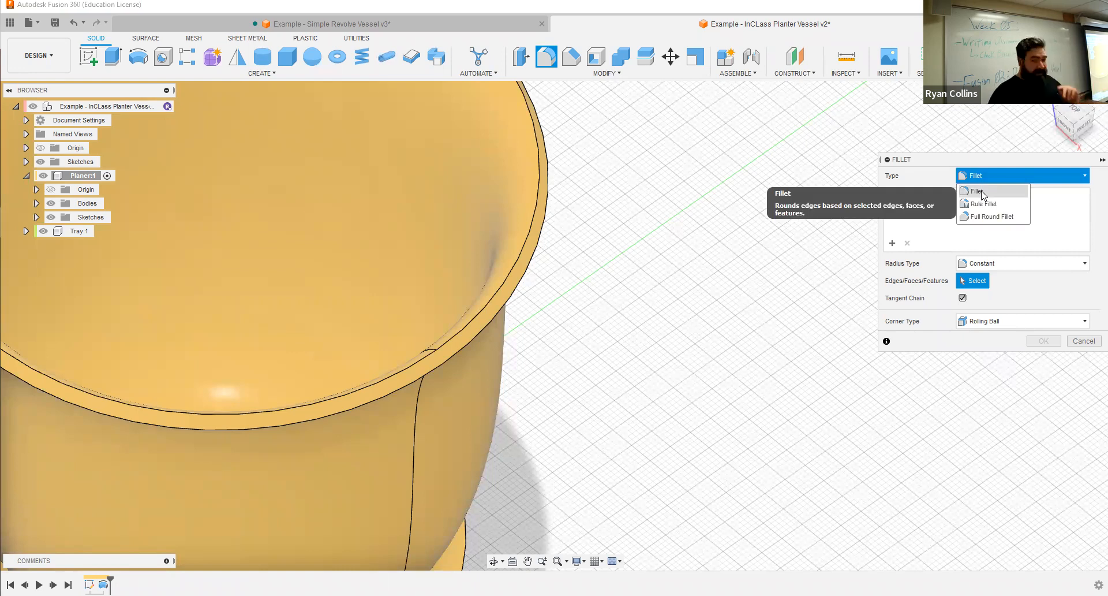
click(974, 190)
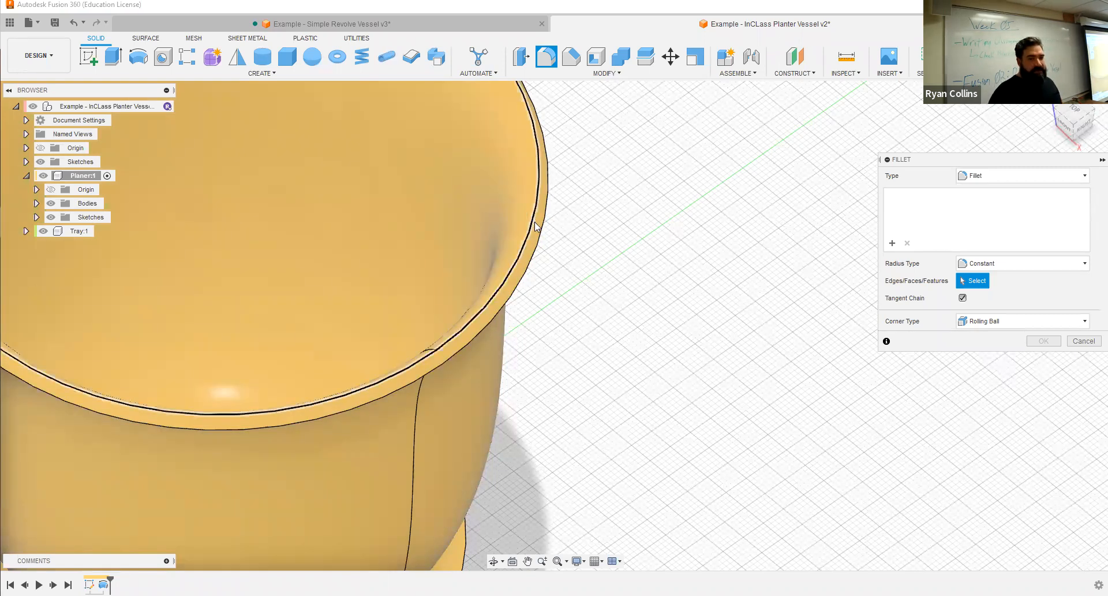
click(532, 220)
scroll(579, 260, up, 1)
scroll(579, 260, up, 1)
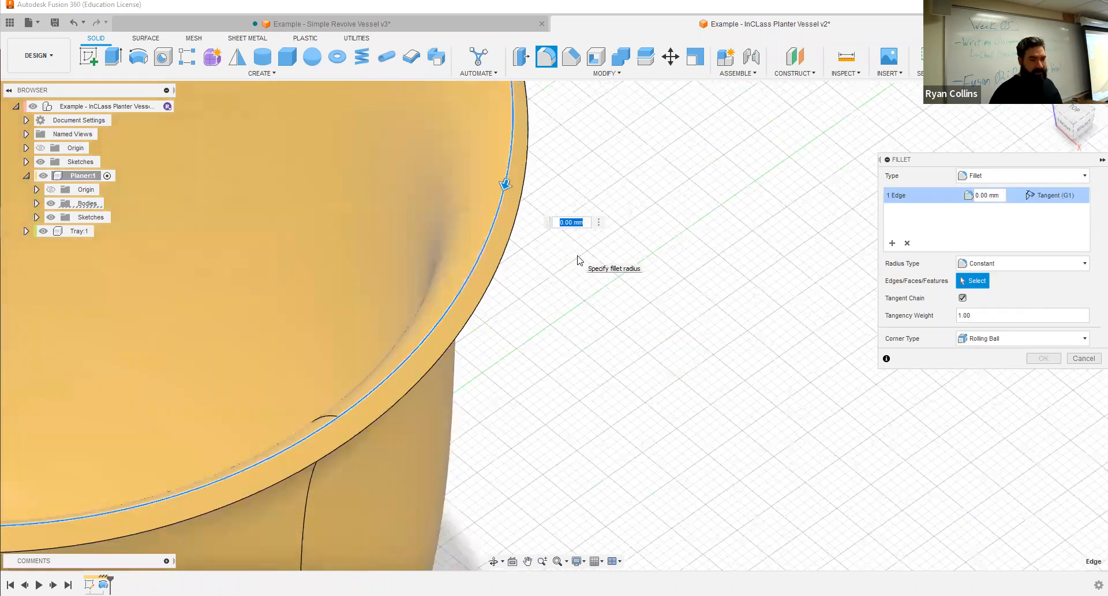
text(1)
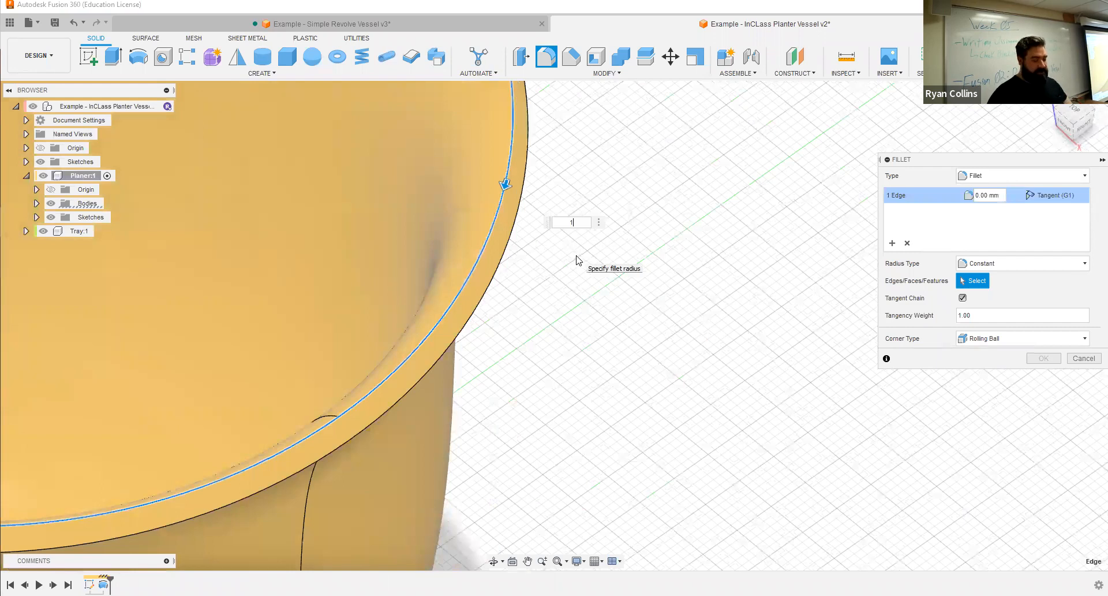
scroll(546, 289, down, 3)
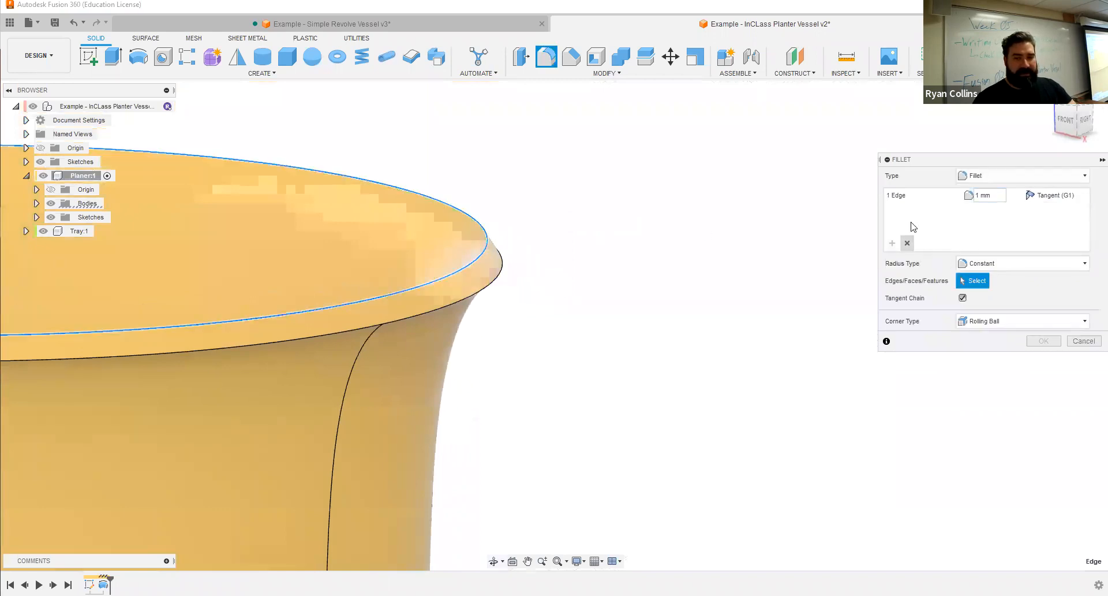
click(939, 202)
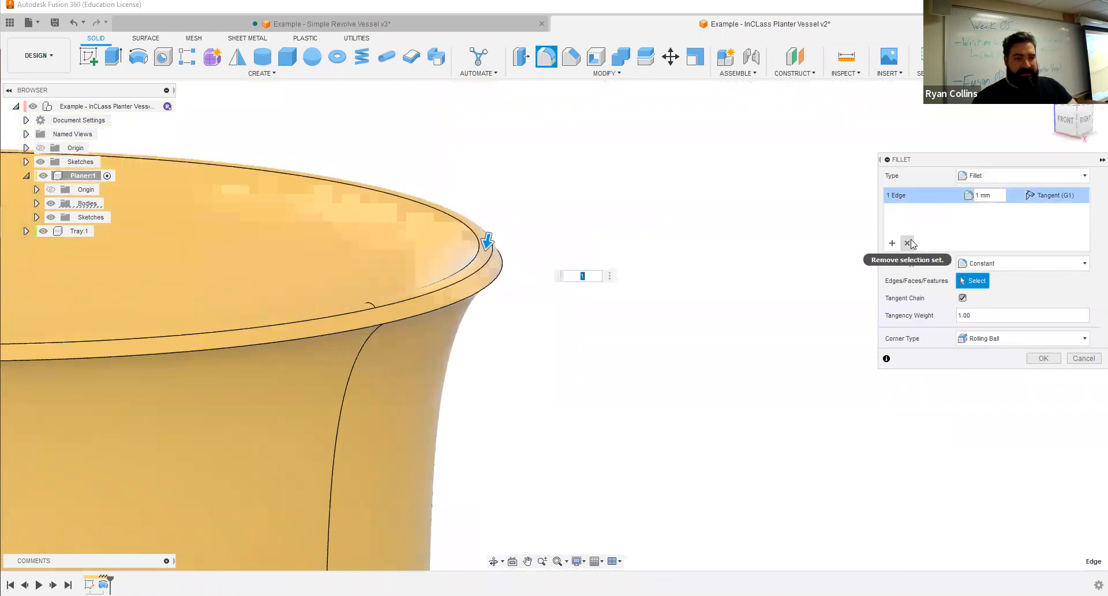
click(908, 243)
Try a 1 mm constant-radius fillet on both the inner and outer rim edges, and remove the selection set.
click(485, 249)
click(501, 268)
text(1)
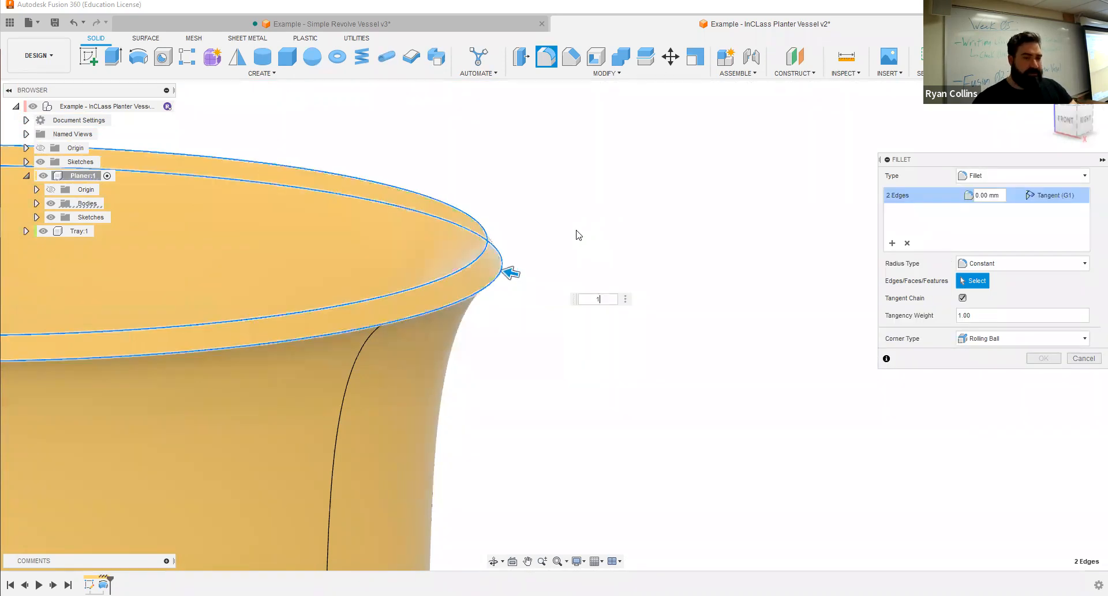
shift+middle_drag(583, 251, 573, 254)
click(908, 243)
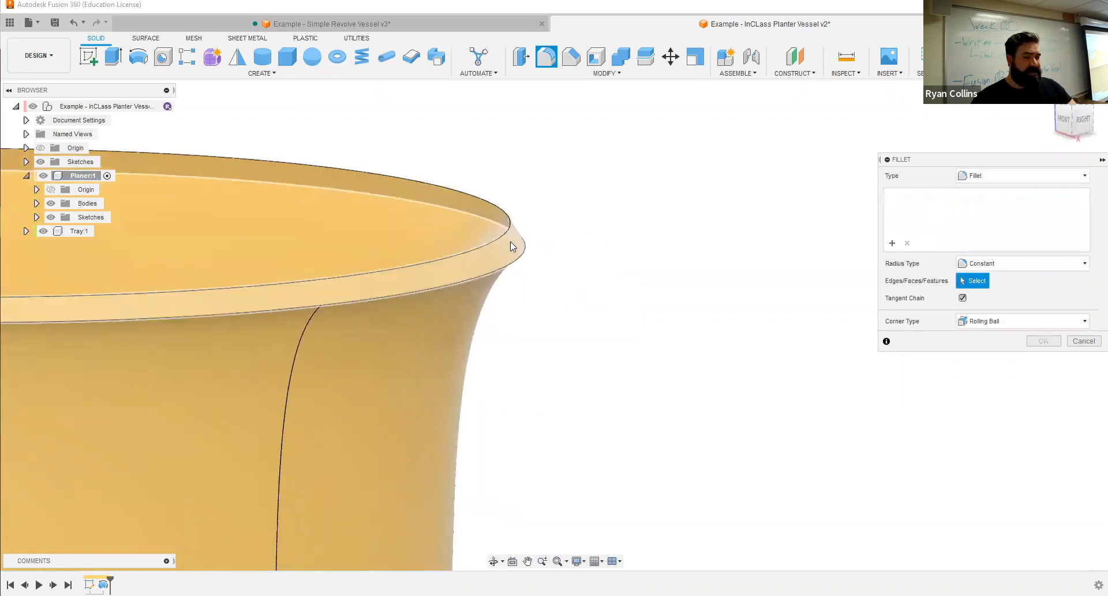
Try a 1 mm constant-radius fillet on the rim's top face, and remove the selection set.
click(510, 243)
text(1)
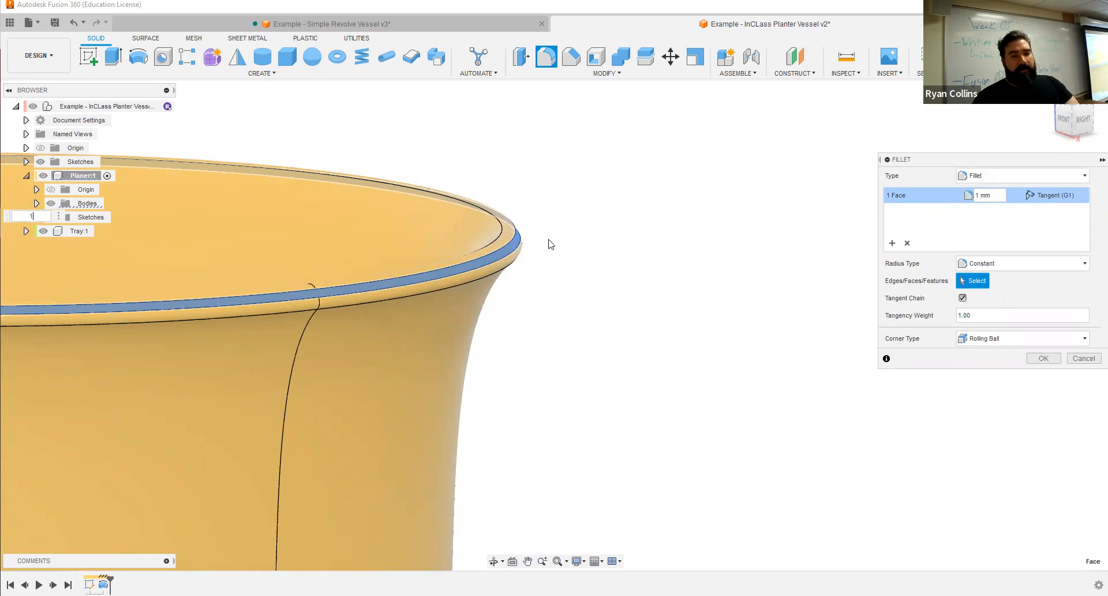
scroll(522, 265, up, 3)
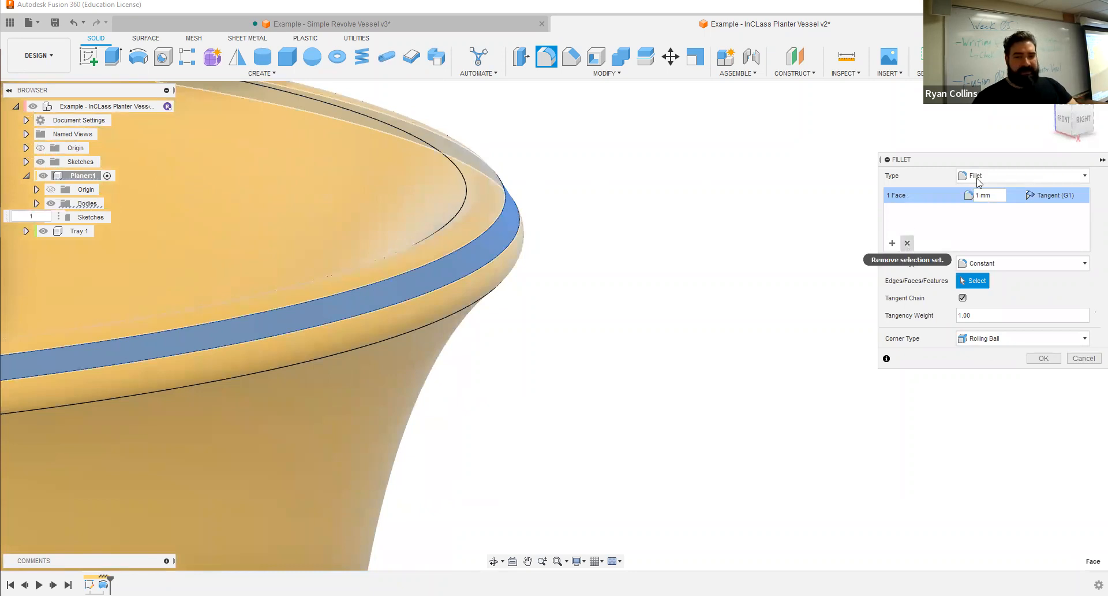
click(907, 243)
Apply a Full Round Fillet to the planter's rim, using the rim's top face as the center face.
click(997, 176)
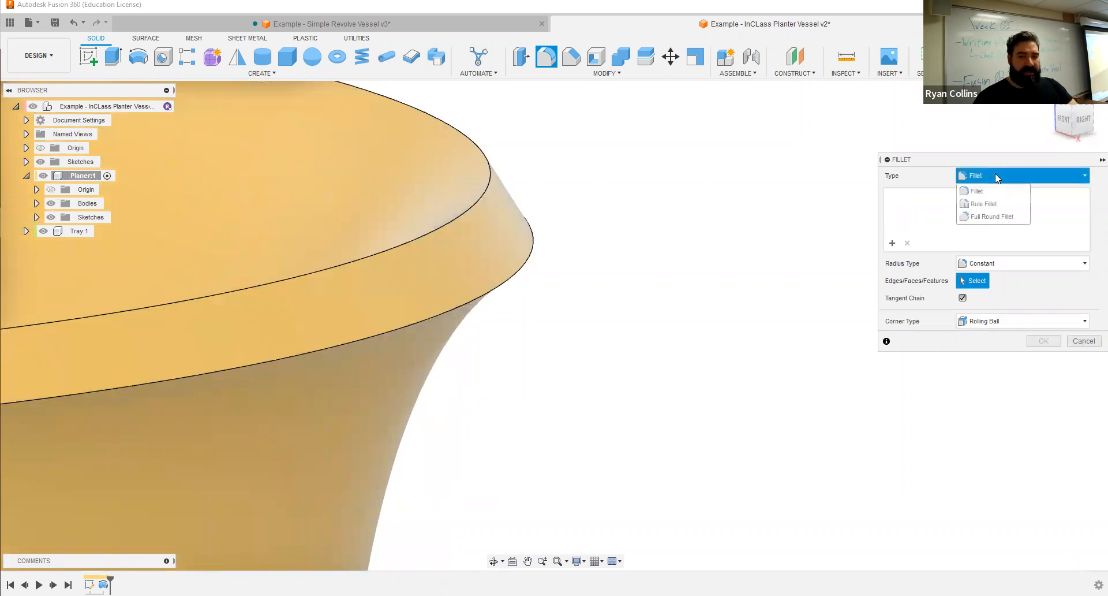
click(988, 217)
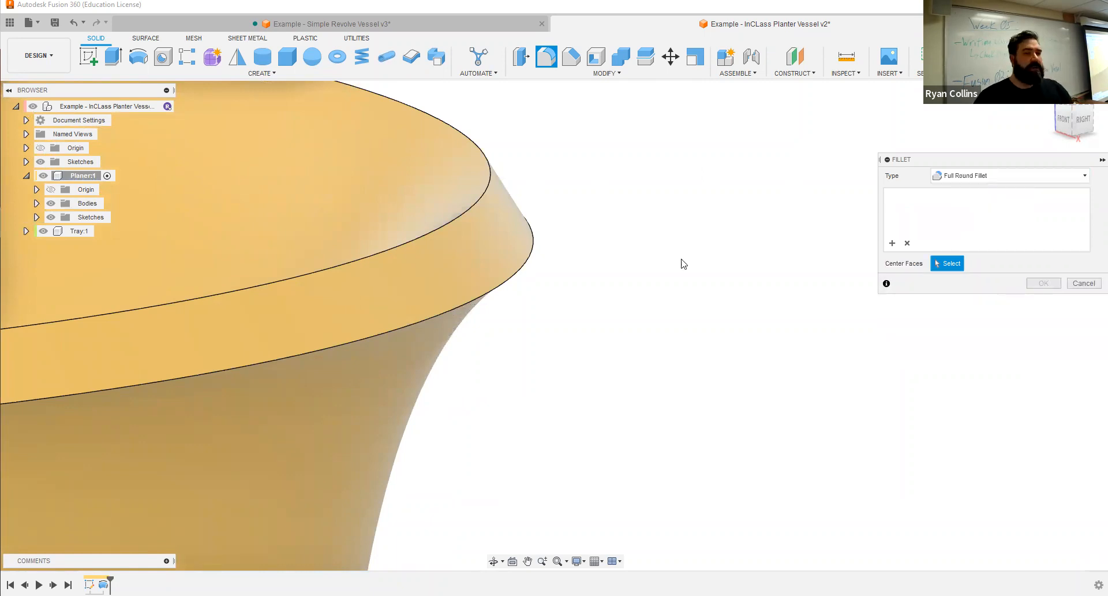
scroll(681, 259, down, 2)
middle_drag(659, 228, 742, 172)
scroll(742, 232, down, 2)
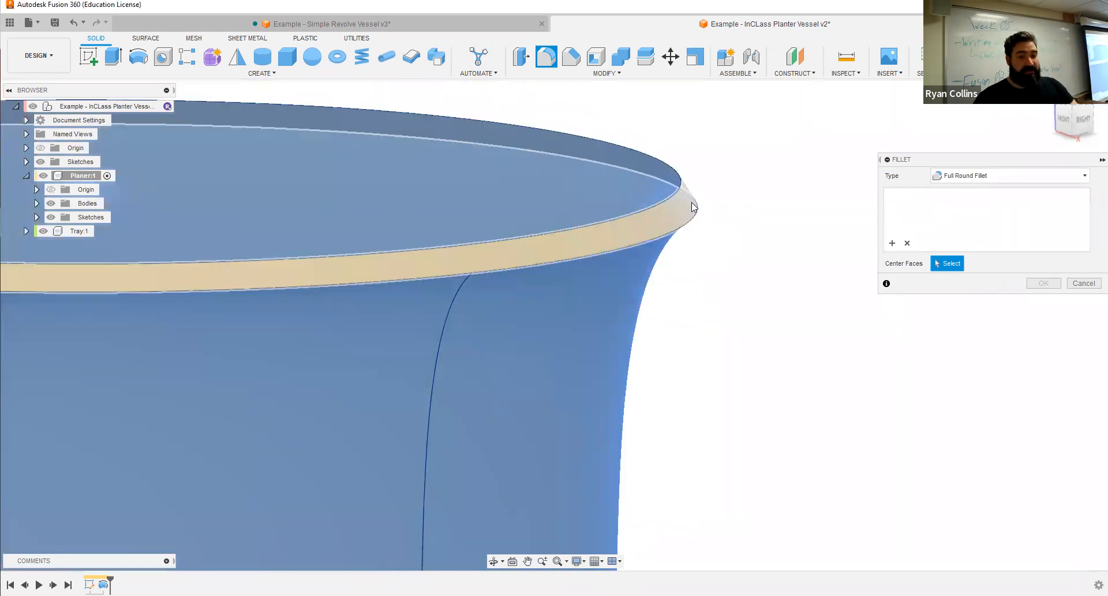
click(699, 206)
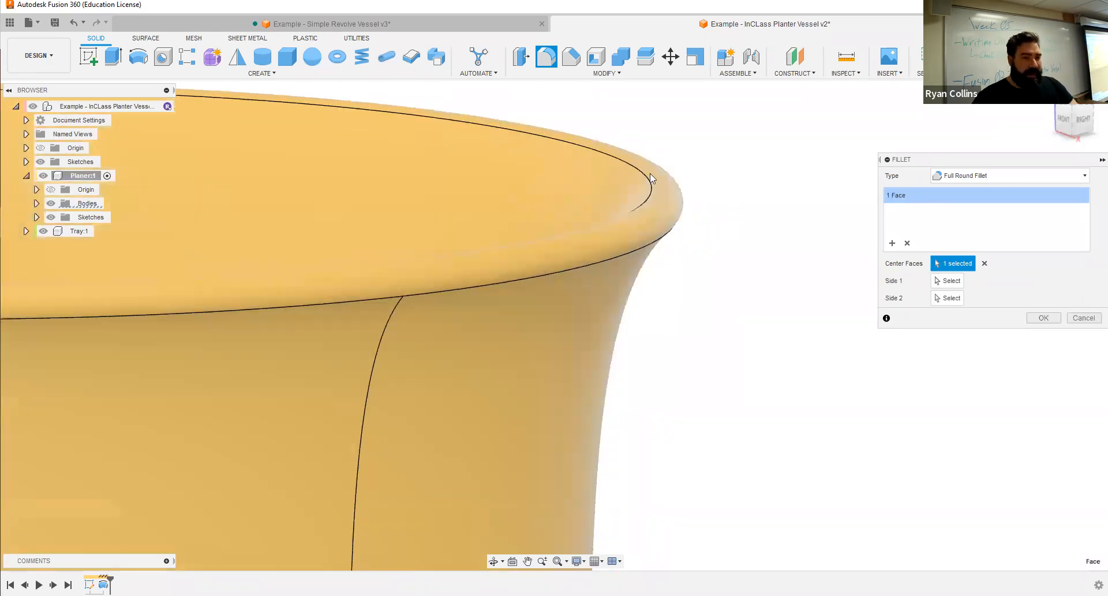
scroll(732, 210, up, 2)
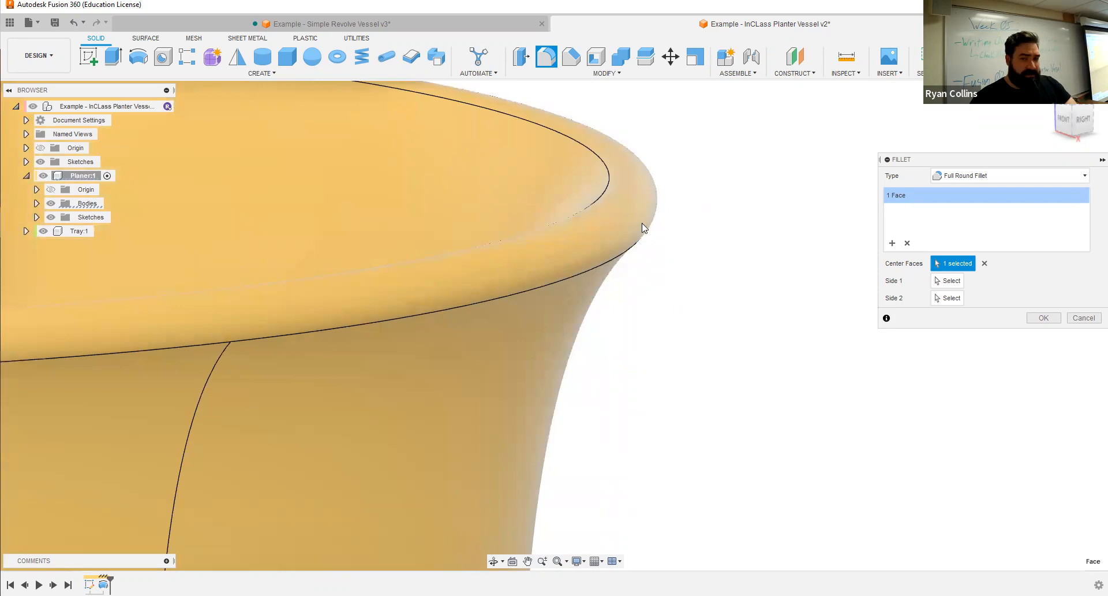
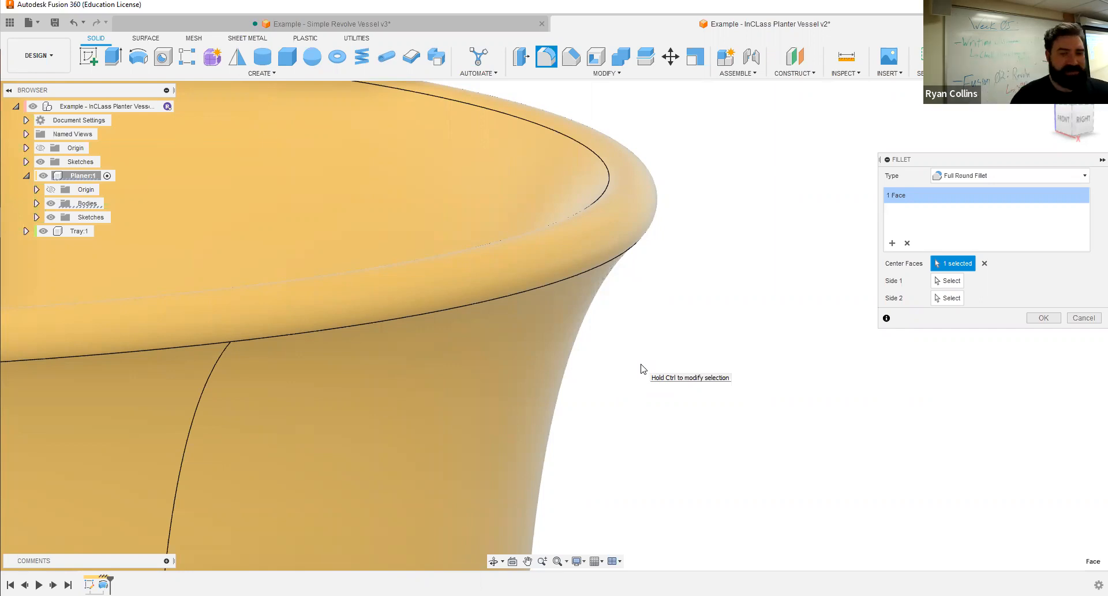
scroll(650, 440, down, 5)
middle_drag(636, 230, 673, 8)
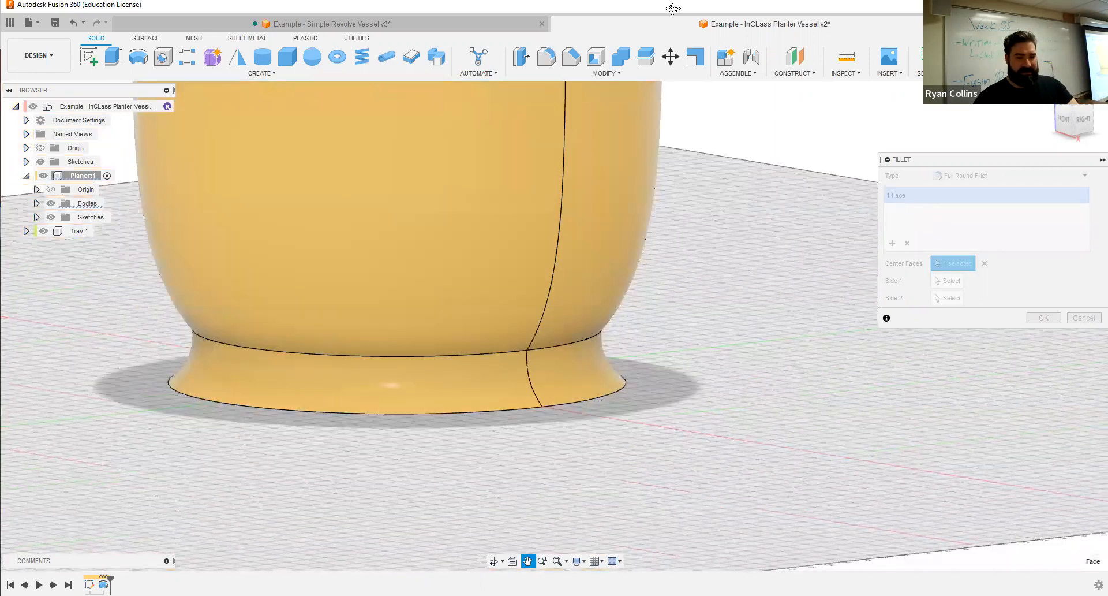
shift+middle_drag(614, 376, 629, 433)
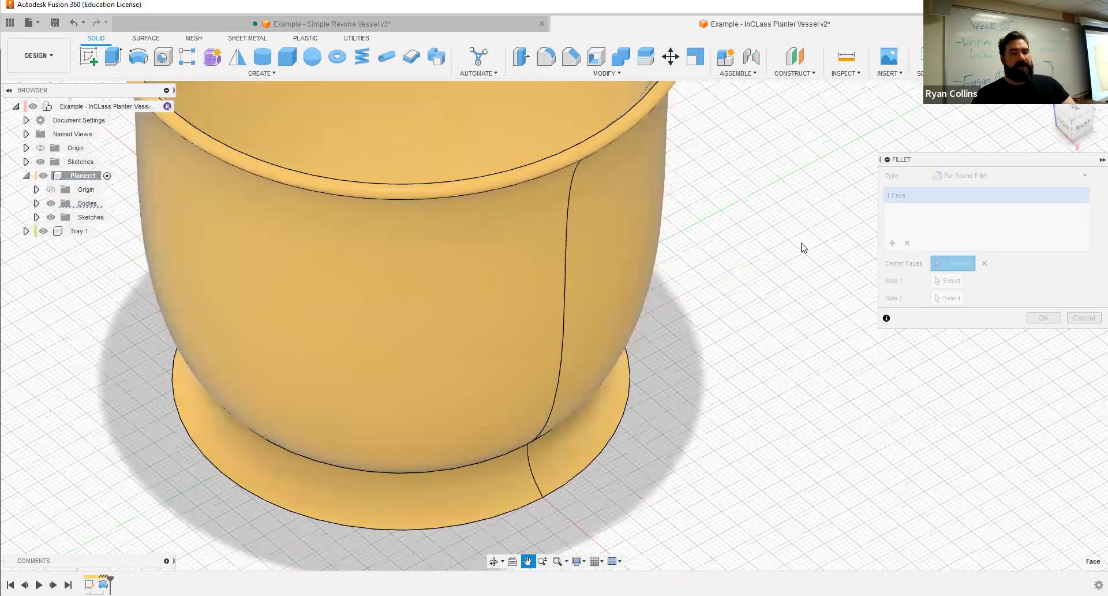
middle_drag(840, 146, 804, 247)
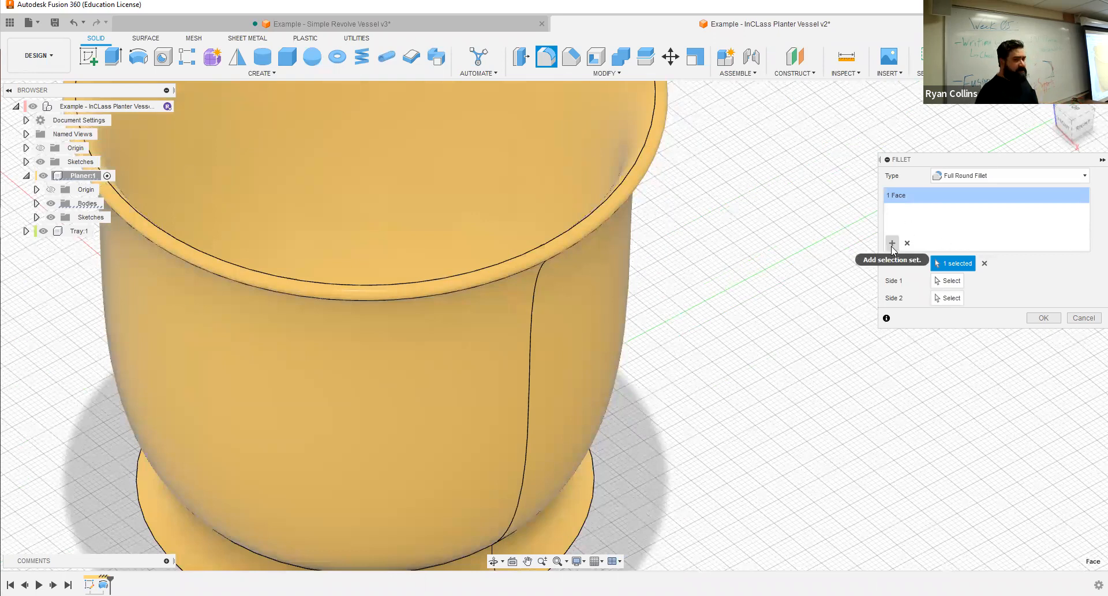
click(1037, 316)
Try a constant-radius fillet of 114 mm on the outer edge where the planter wall meets the foot.
click(555, 64)
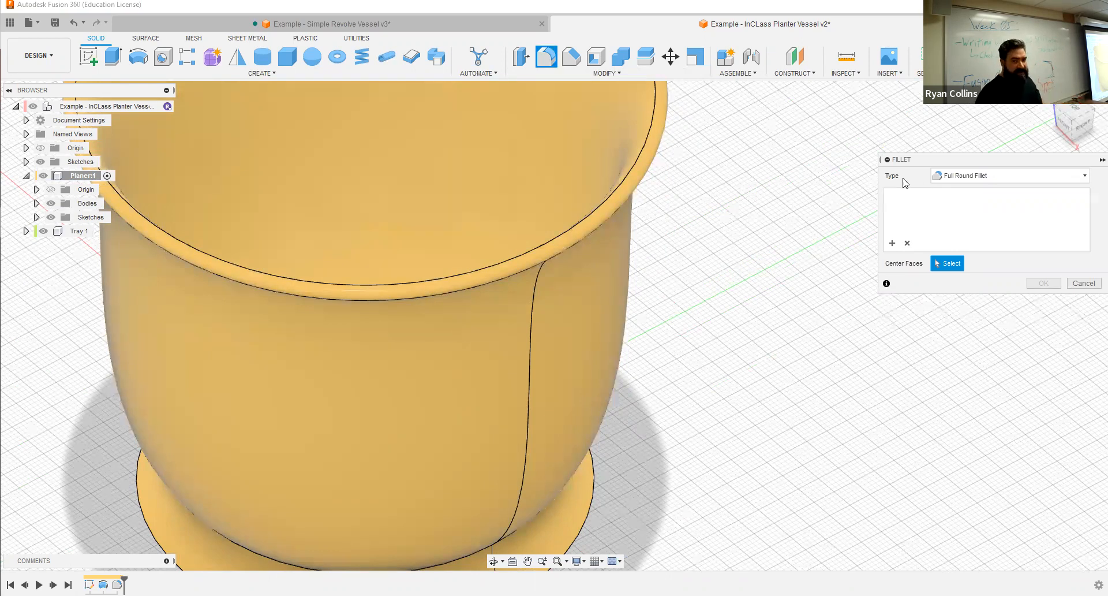
click(976, 175)
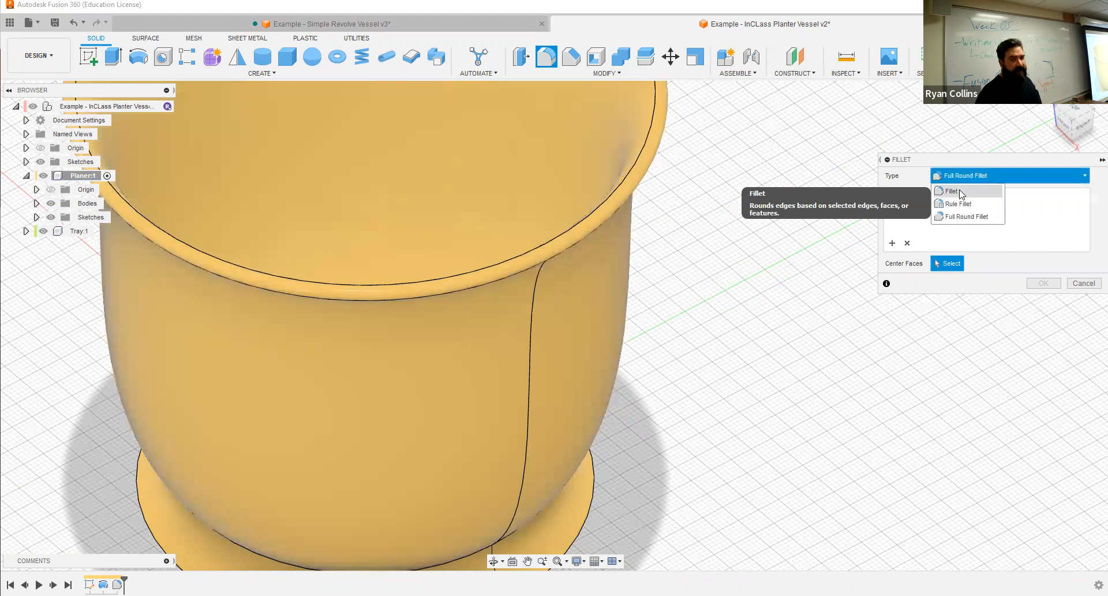
click(962, 193)
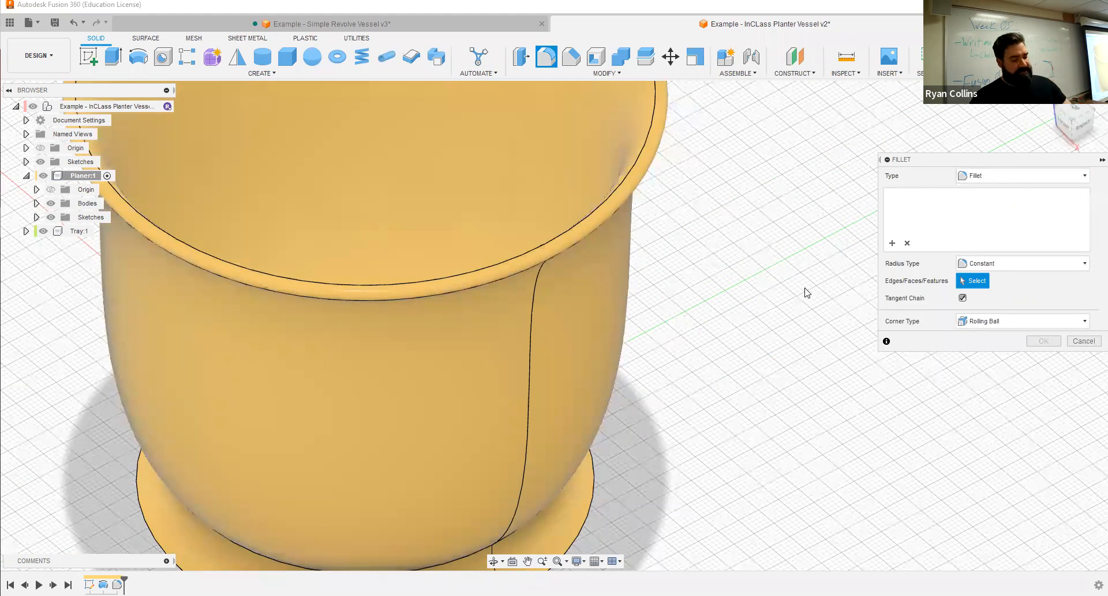
scroll(758, 375, down, 3)
shift+middle_drag(686, 373, 750, 289)
scroll(637, 325, up, 5)
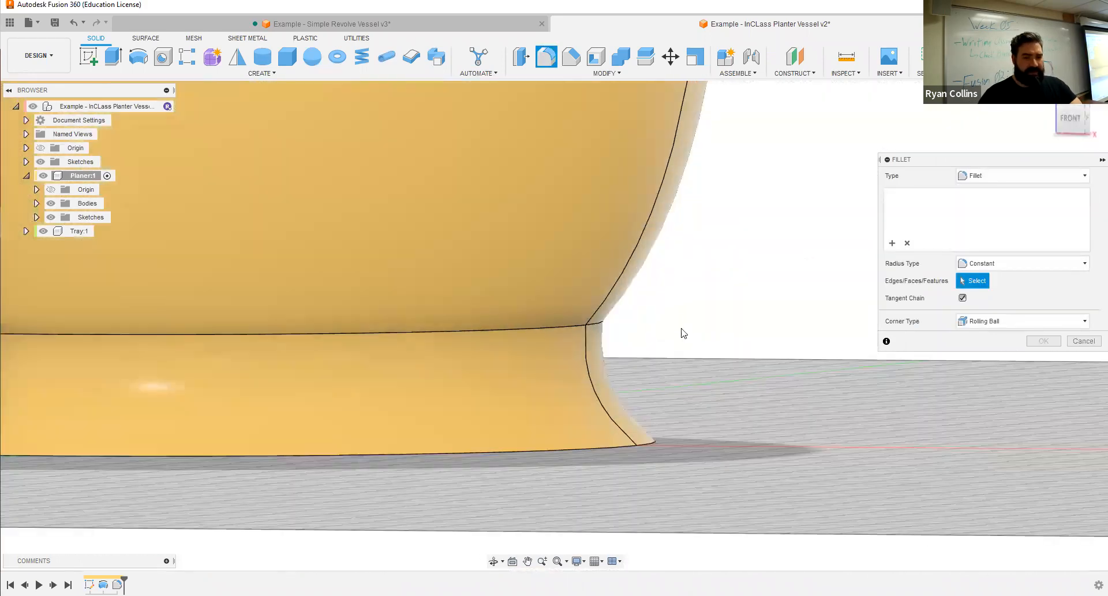
shift+middle_drag(650, 386, 613, 337)
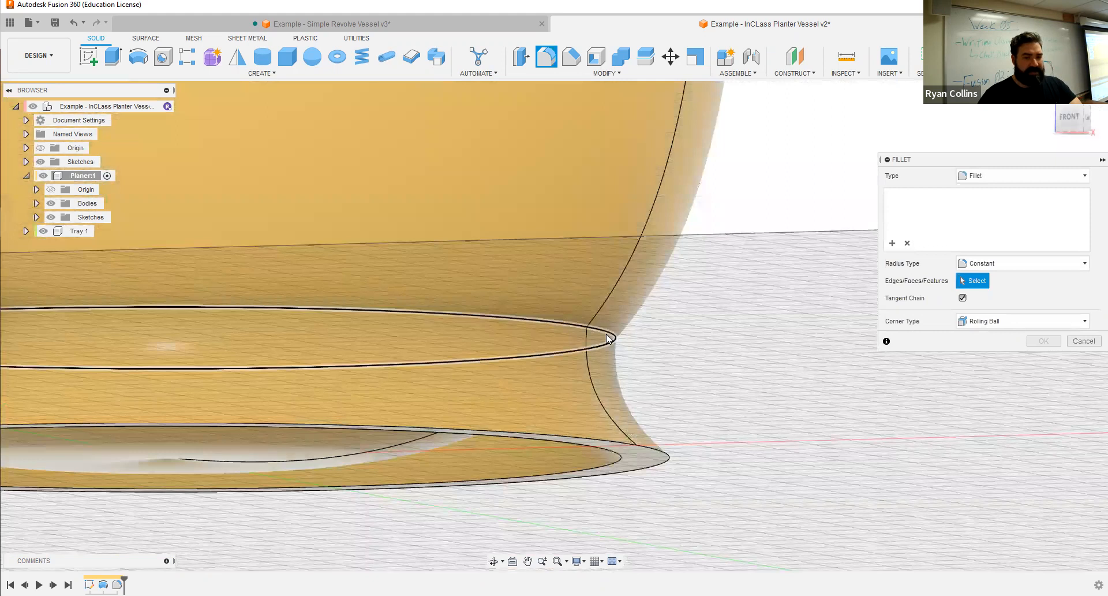
click(616, 336)
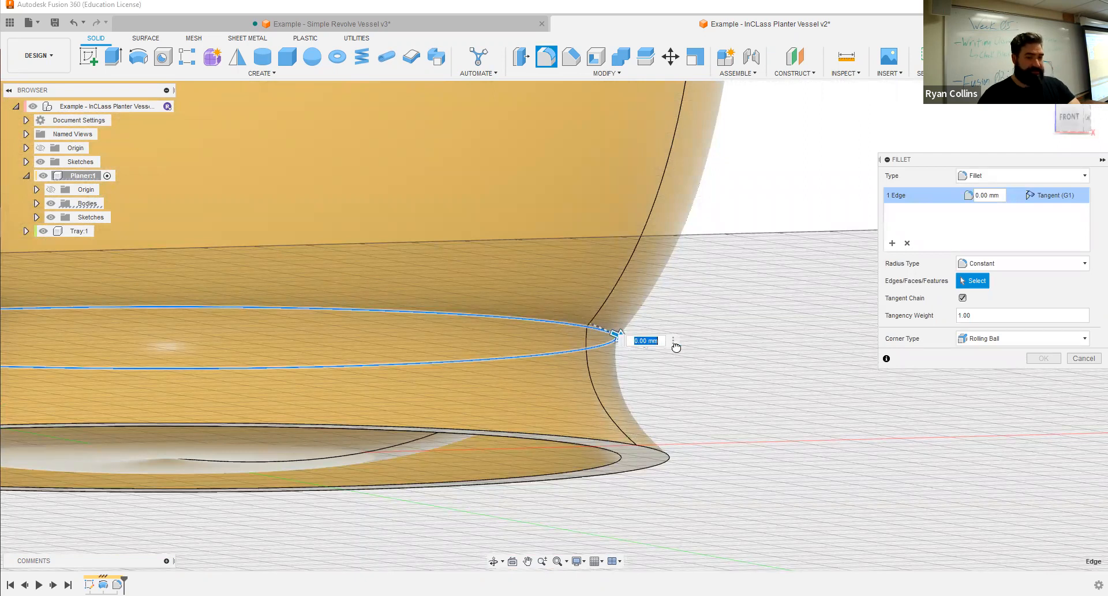
text(114)
key(Return)
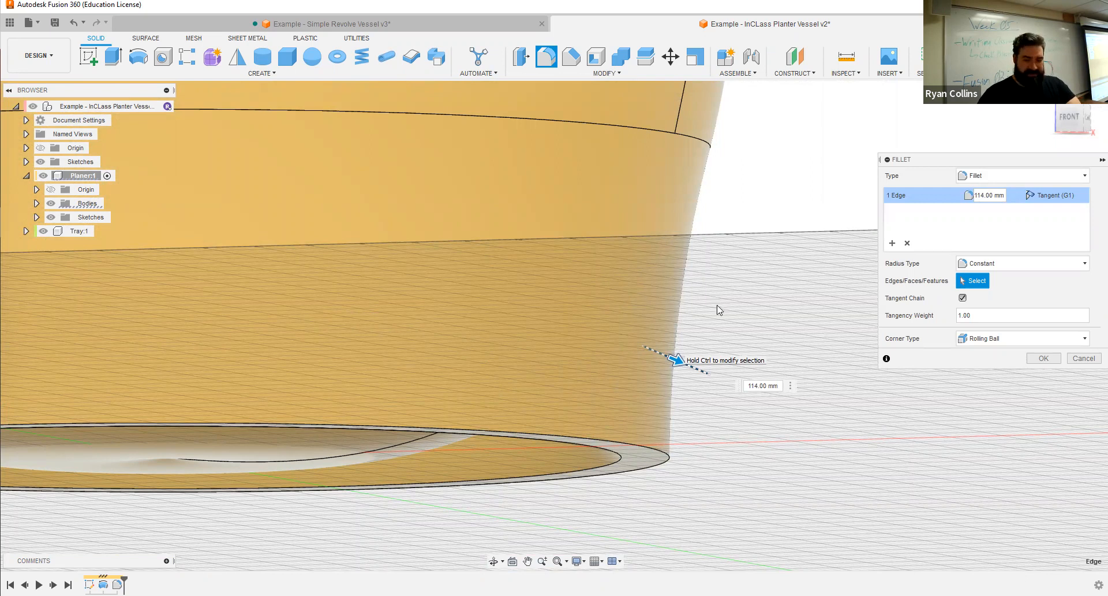
Try a radius of 6 mm for the fillet between wall and foot, and cancel the fillet.
text(6)
key(Return)
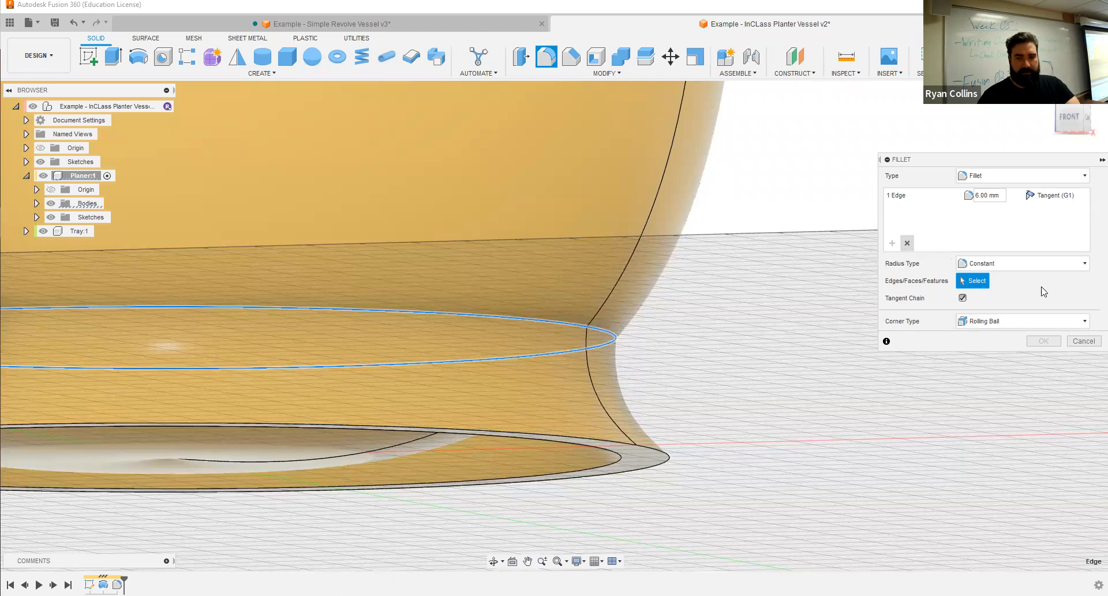
click(1081, 341)
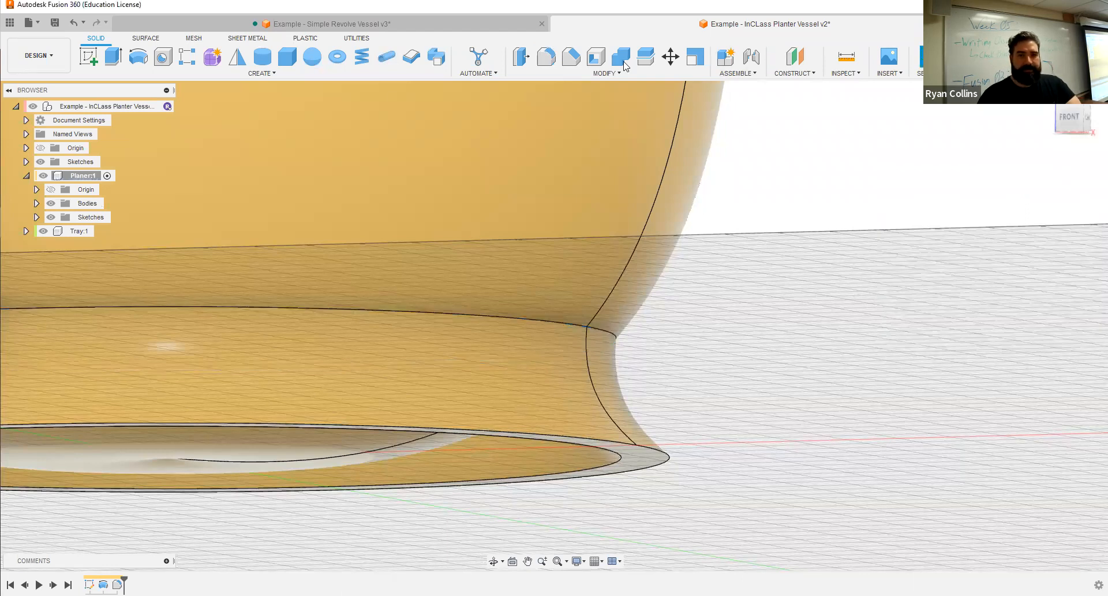
Apply a 6 mm constant-radius fillet to the outer edge where the planter wall meets the foot.
click(543, 57)
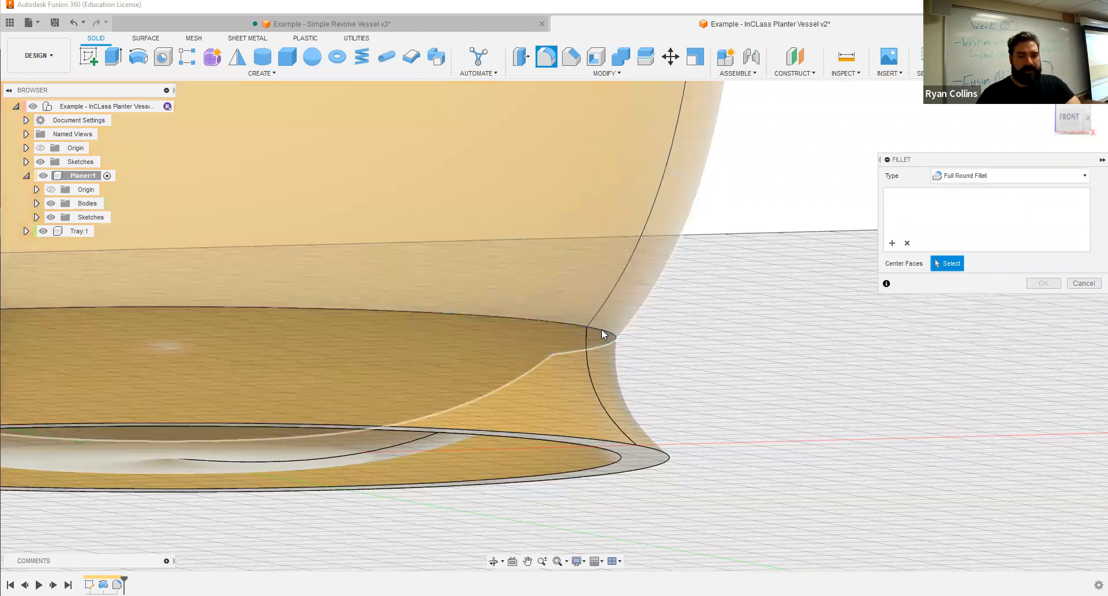
click(603, 330)
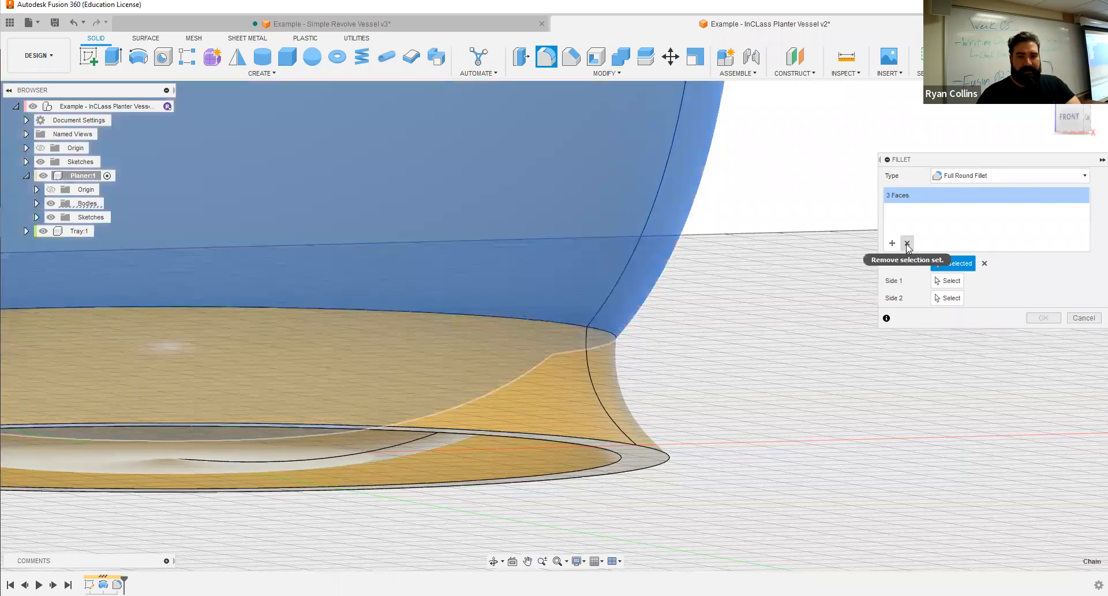
click(600, 328)
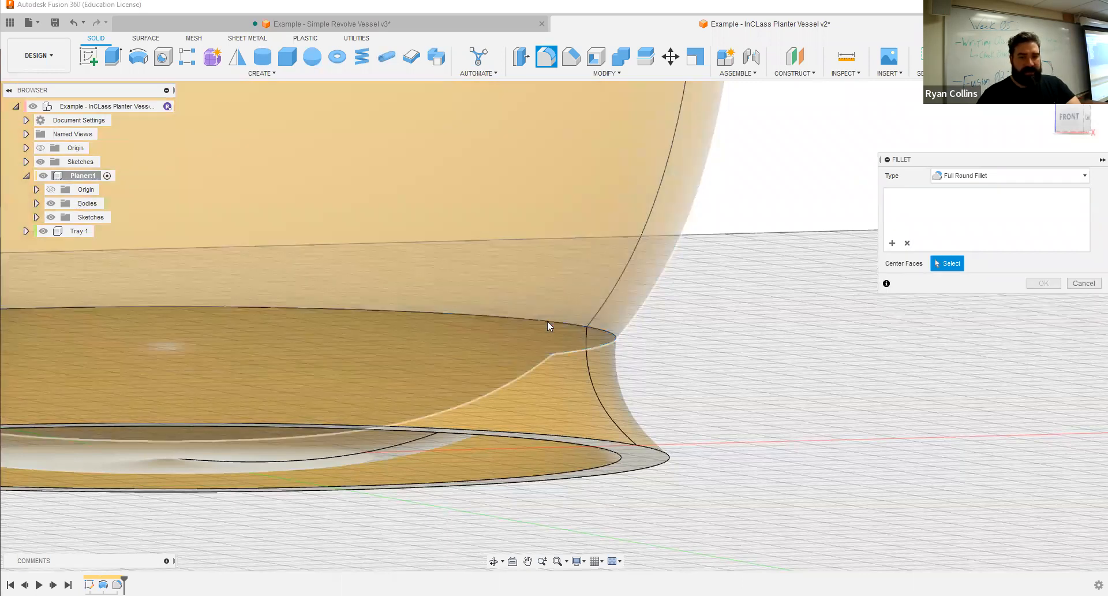
shift+middle_drag(524, 318, 540, 319)
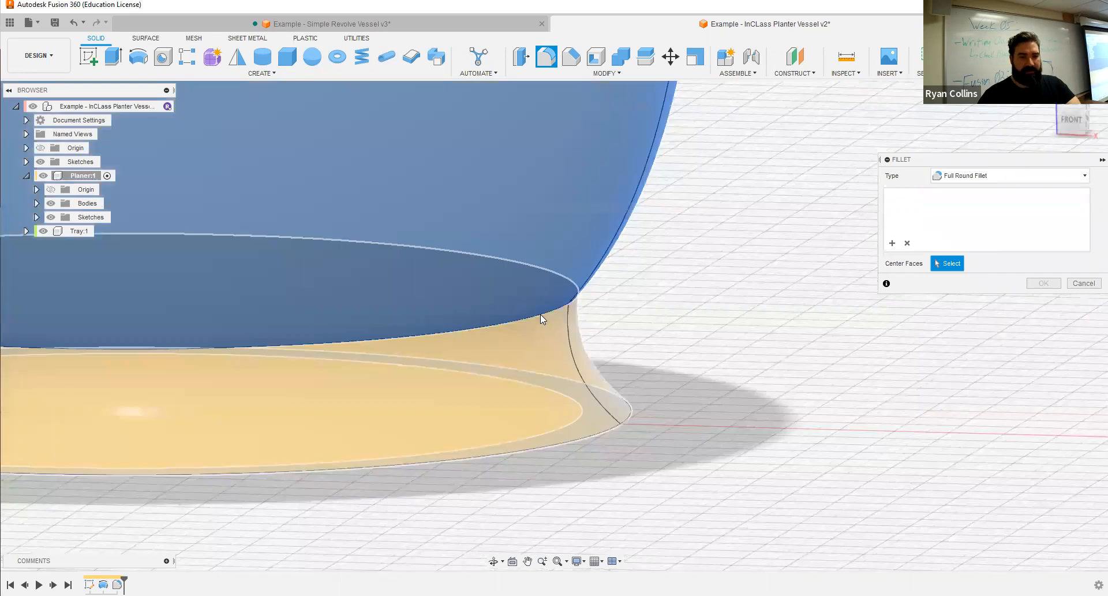
click(1039, 176)
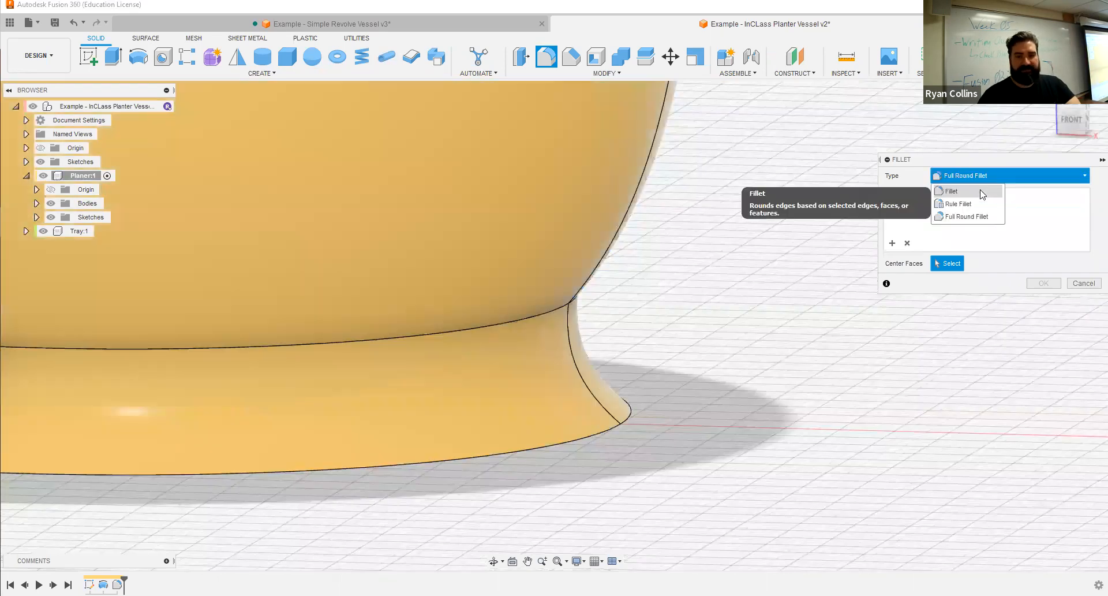
click(985, 189)
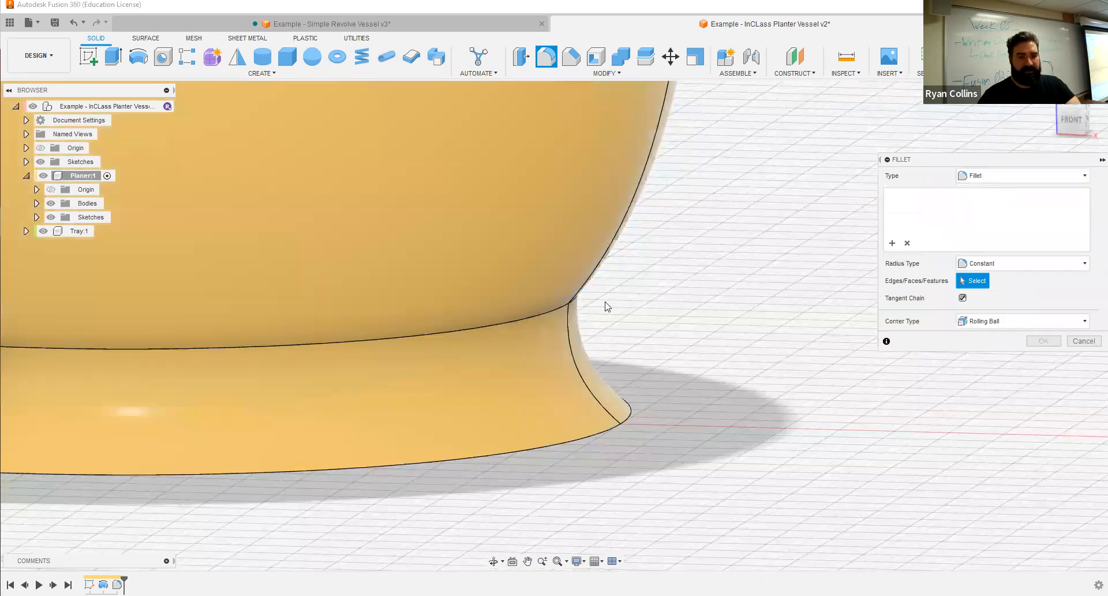
click(564, 302)
text(6)
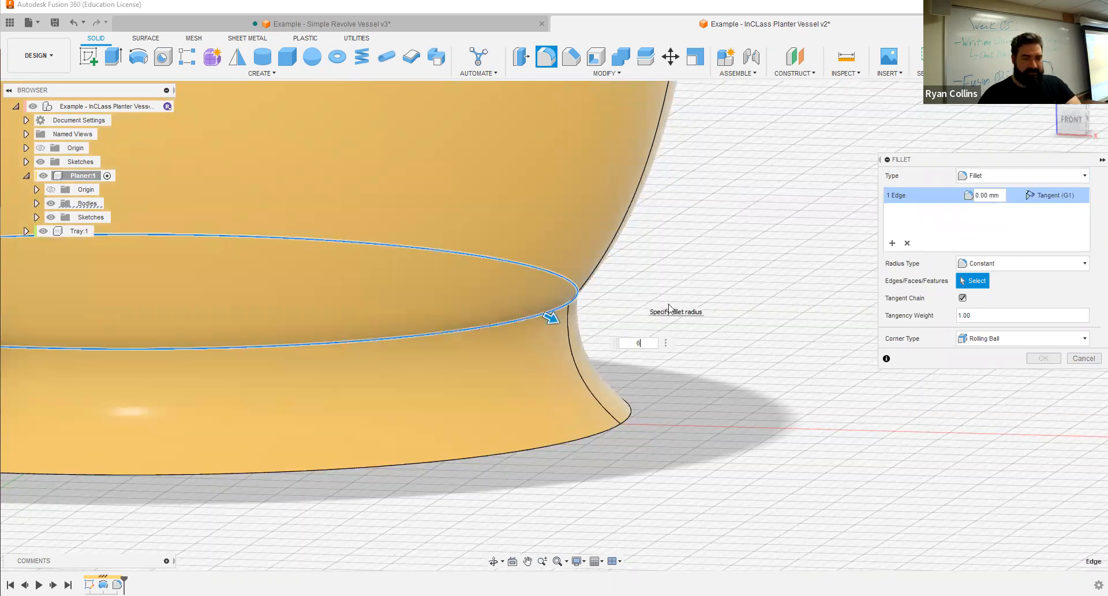
key(Return)
right_click(834, 362)
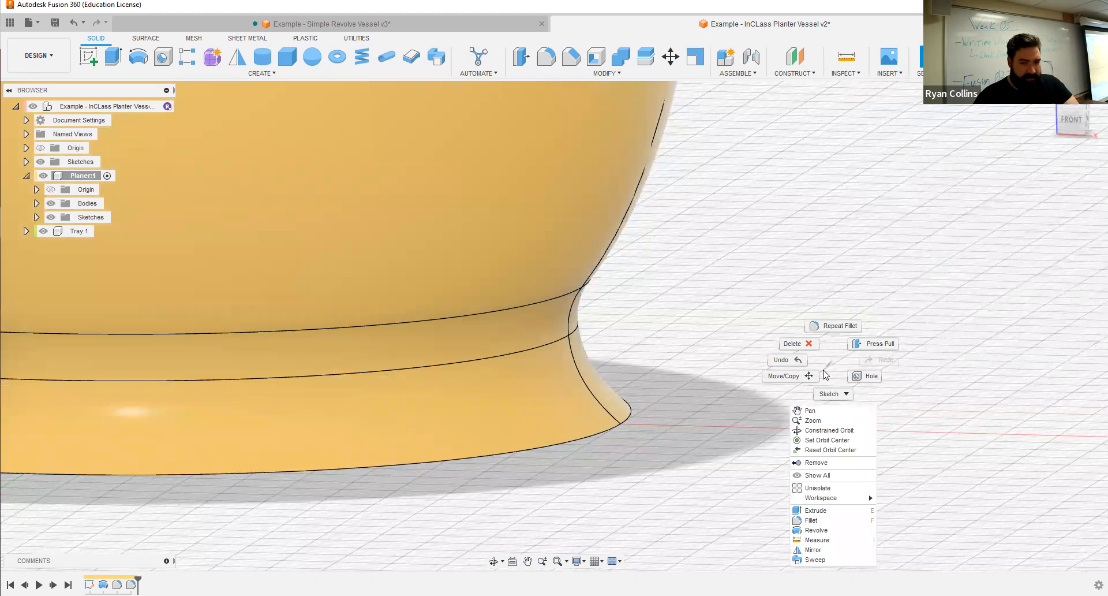
click(836, 296)
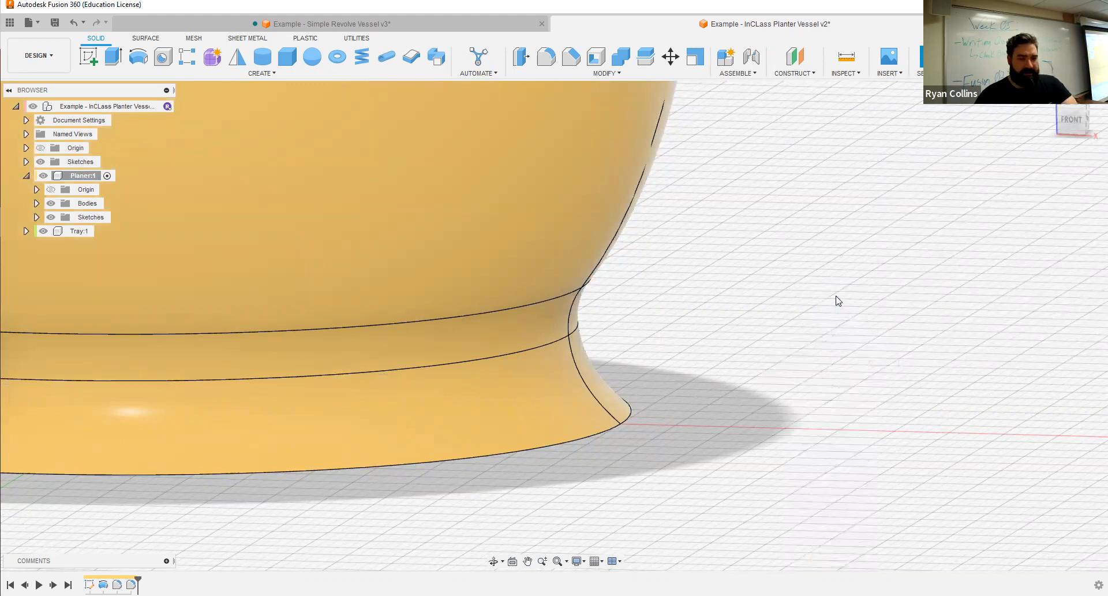
Apply a 4 mm constant-radius fillet to the inner edge on the underside, where the planter's bottom meets the foot.
shift+middle_drag(656, 328, 573, 280)
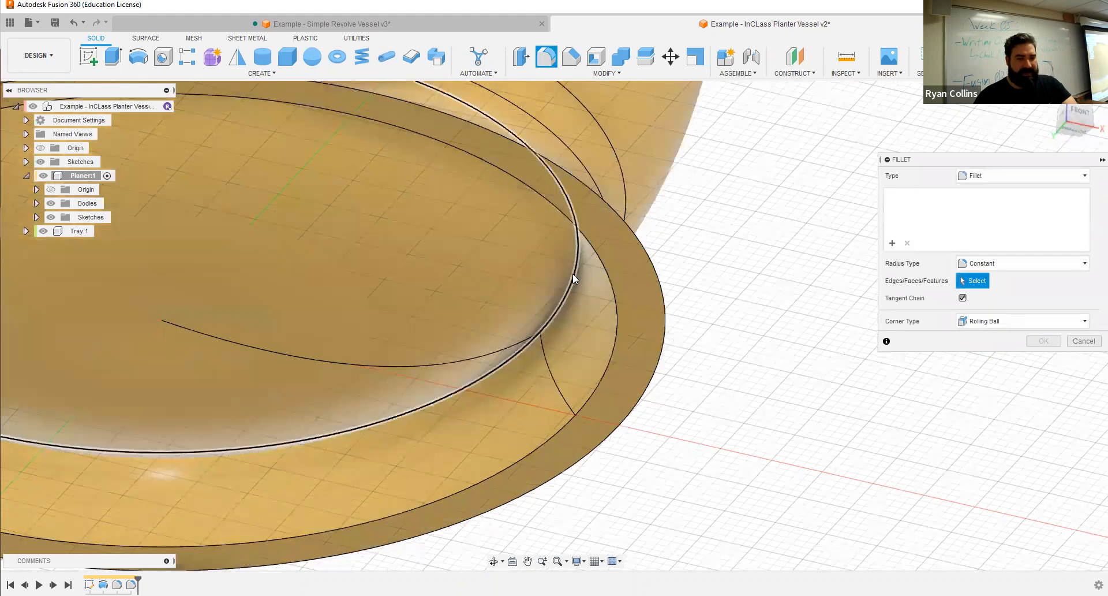
click(571, 280)
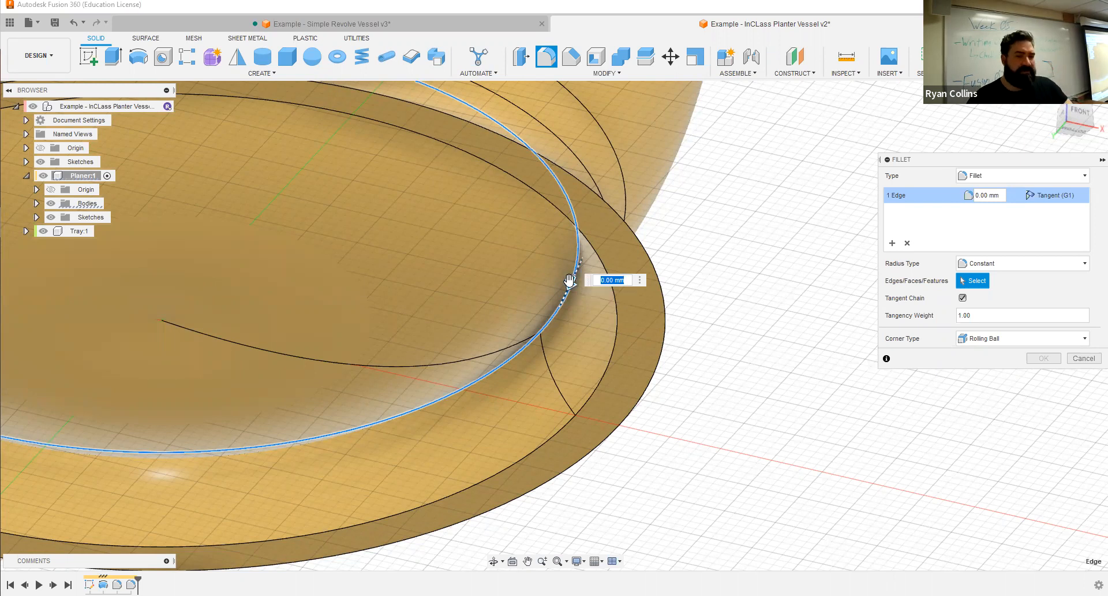
drag(570, 280, 565, 295)
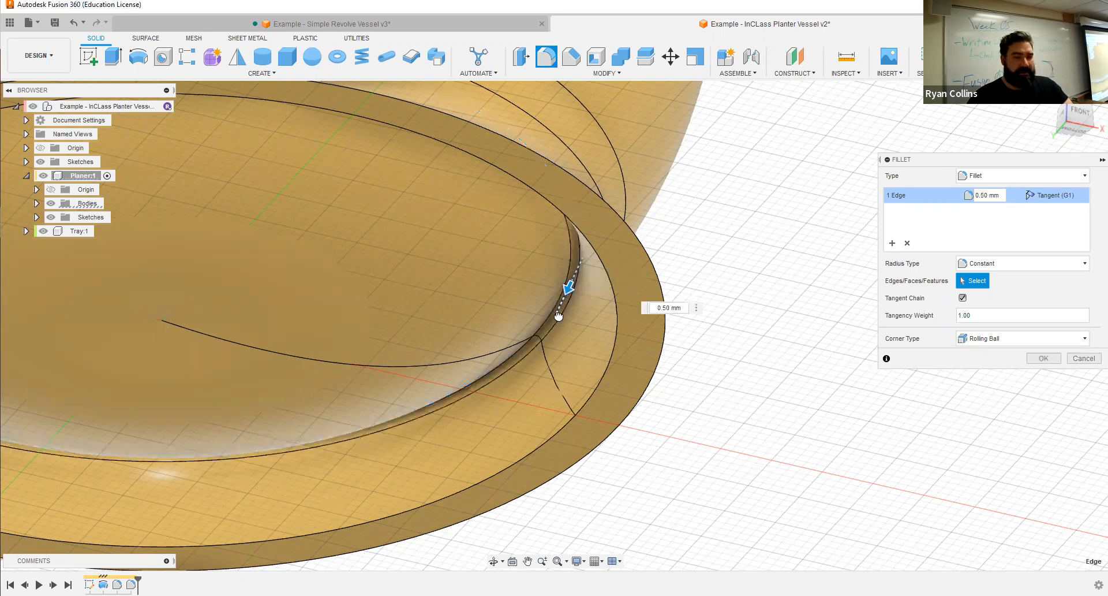
drag(559, 324, 558, 327)
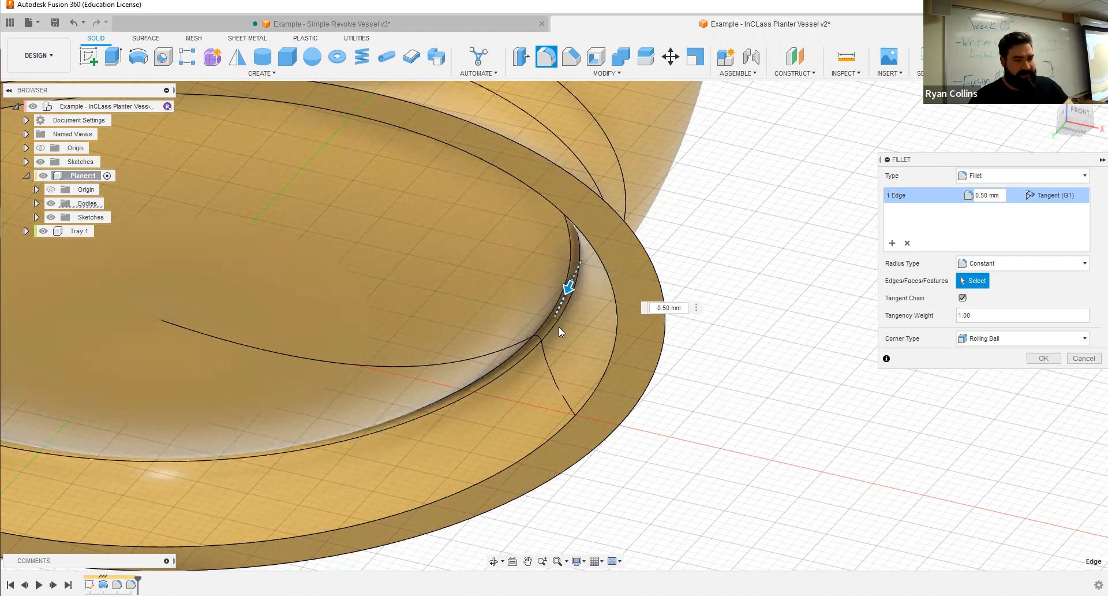
shift+middle_drag(558, 326, 560, 331)
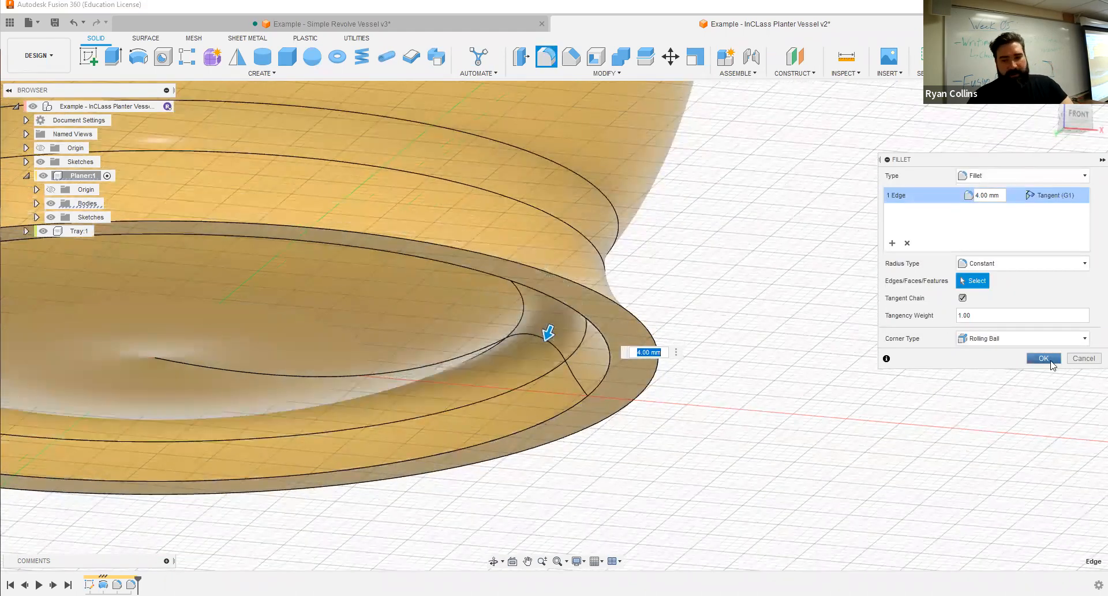
click(1051, 362)
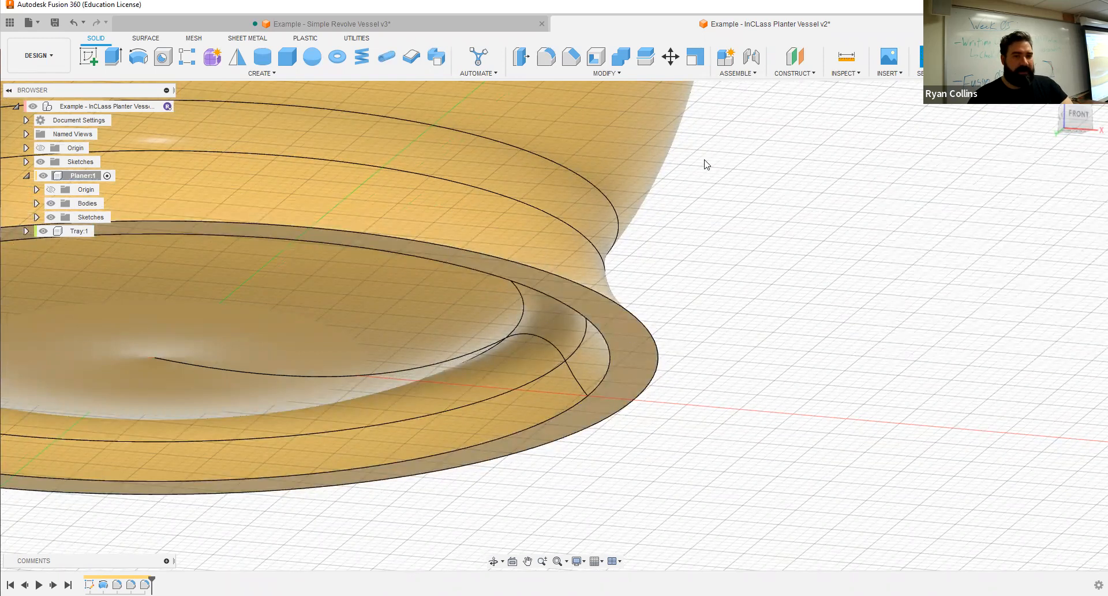
Try a Full Round Fillet on the foot's bottom face, and remove the selection set.
click(549, 57)
click(999, 176)
click(995, 217)
click(625, 346)
mouse_move(703, 320)
shift+middle_down()
mouse_move(690, 331)
mouse_move(703, 319)
shift+middle_up()
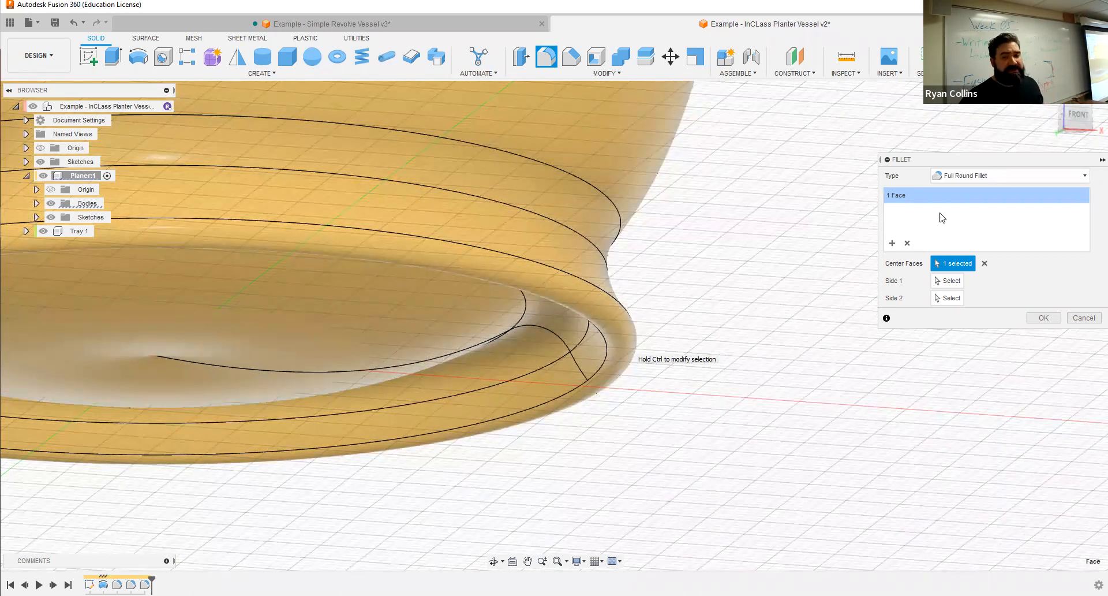
click(908, 244)
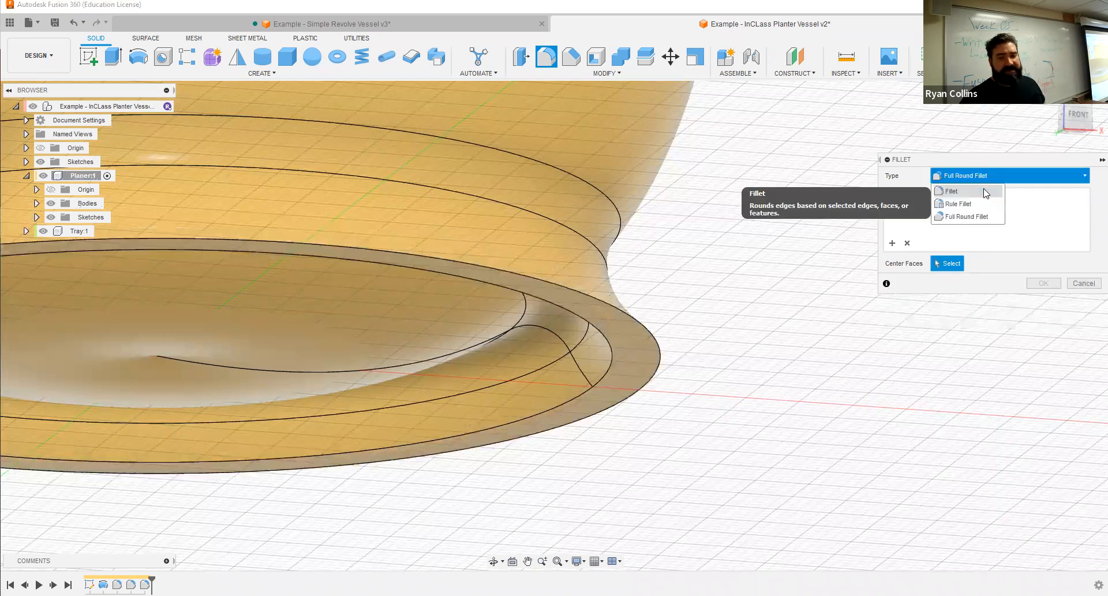
Fillet both the inner and outer edges of the foot's bottom face with a constant radius of 0.5 mm.
click(610, 349)
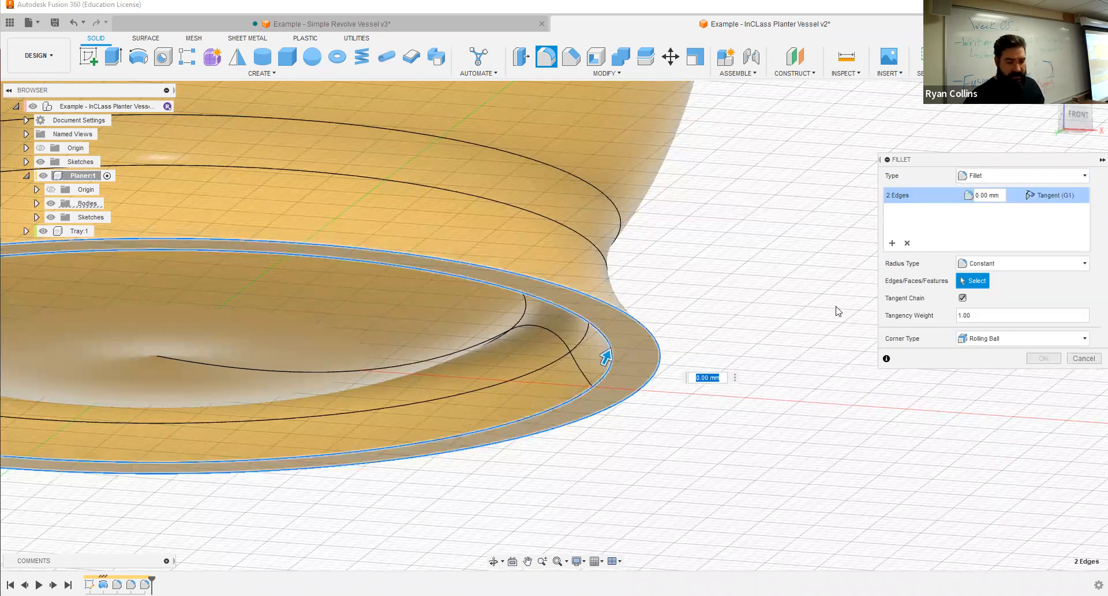
text(1)
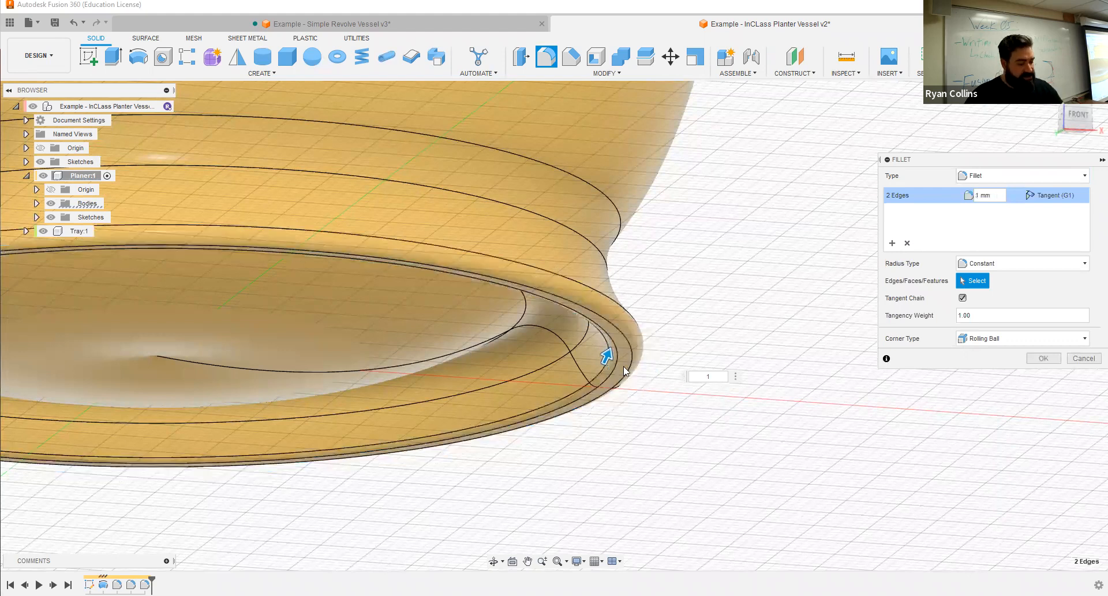
mouse_move(623, 366)
shift+middle_down()
mouse_move(606, 375)
mouse_move(636, 376)
mouse_move(641, 362)
shift+middle_up()
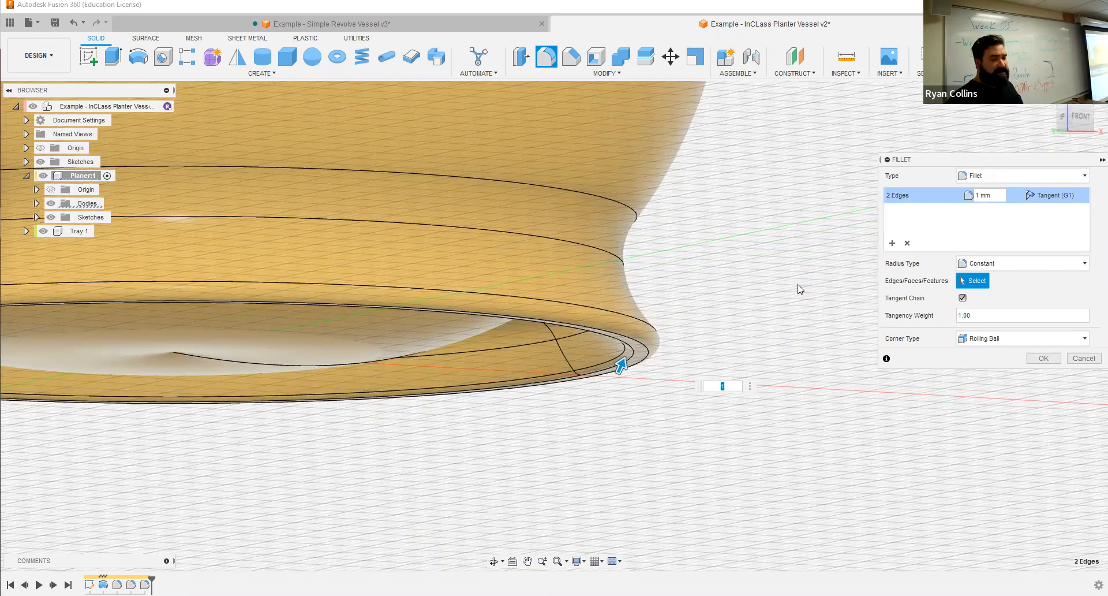
text(5)
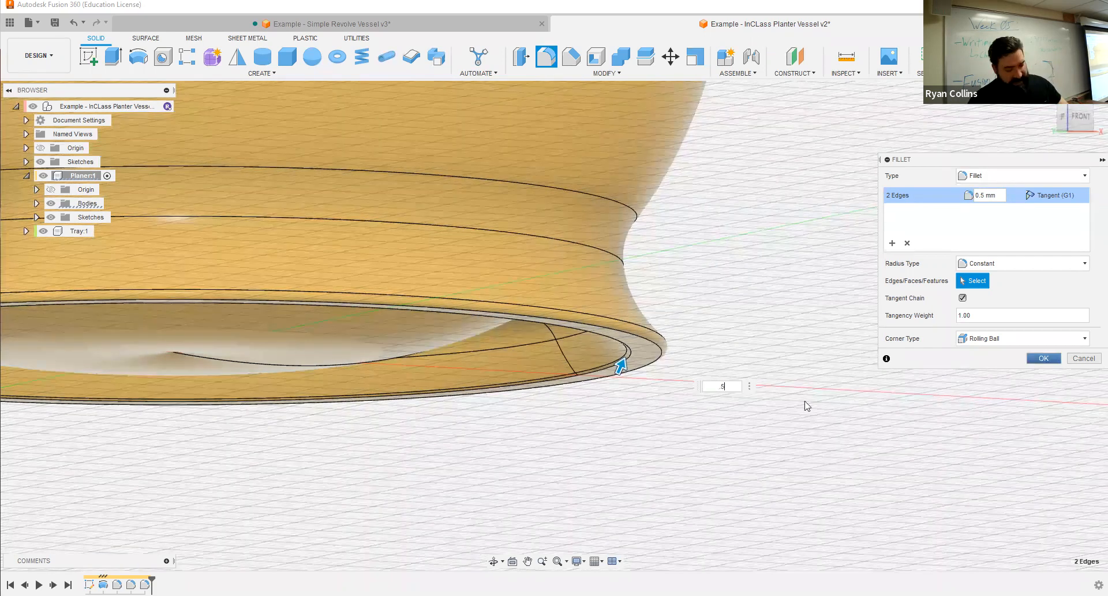
key(Return)
Save the design with the version description "Falliets Added".
scroll(809, 400, down, 10)
mouse_move(829, 328)
shift+middle_down()
mouse_move(808, 341)
mouse_move(789, 396)
mouse_move(819, 323)
shift+middle_up()
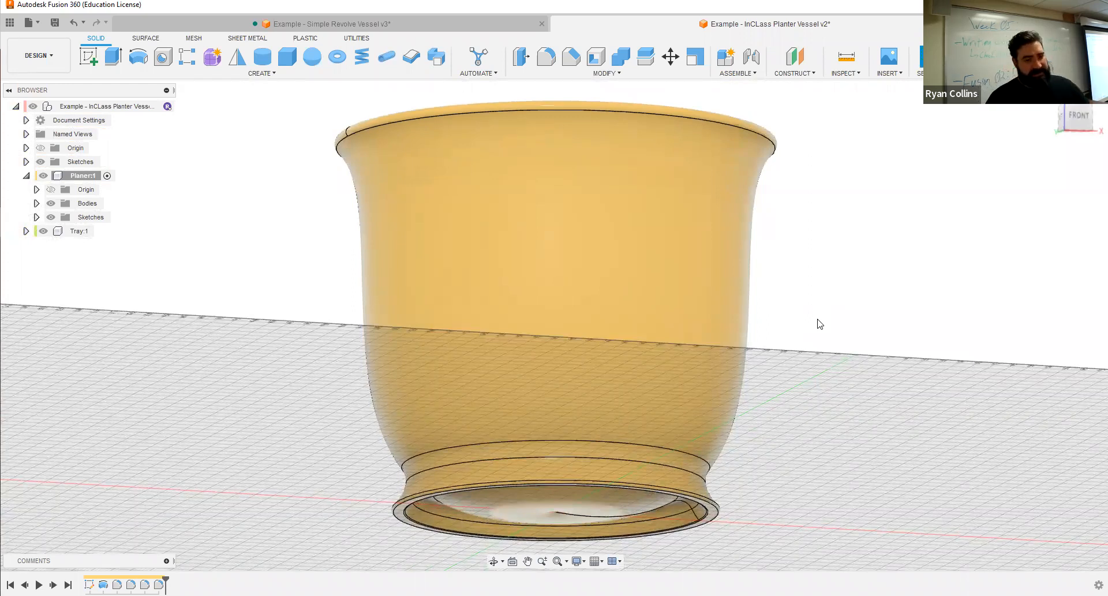
key(ctrl+s)
text(Falliets Added)
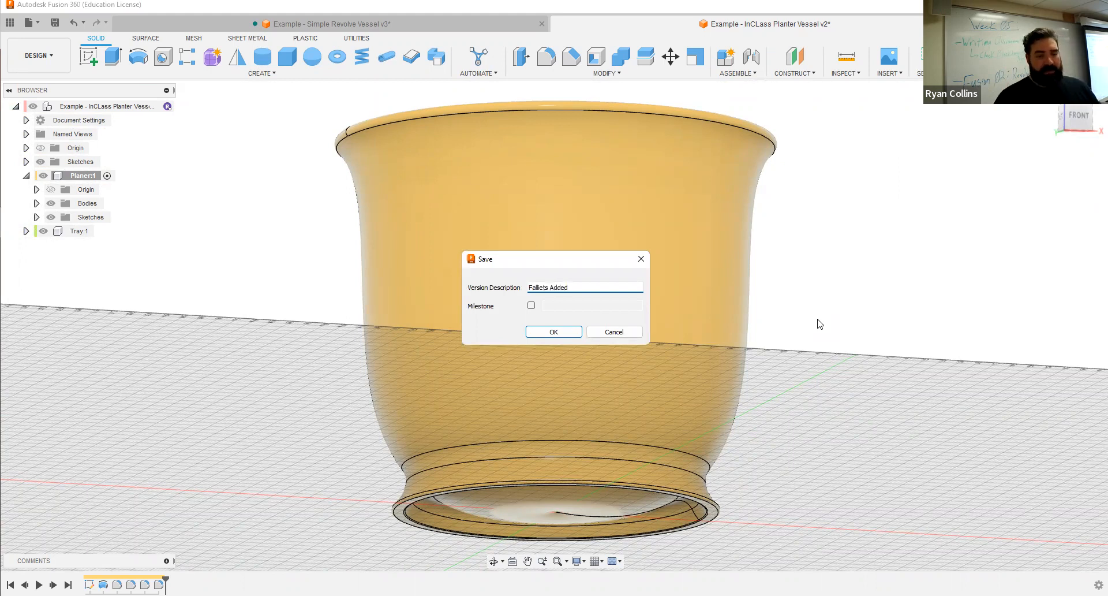
key(Return)
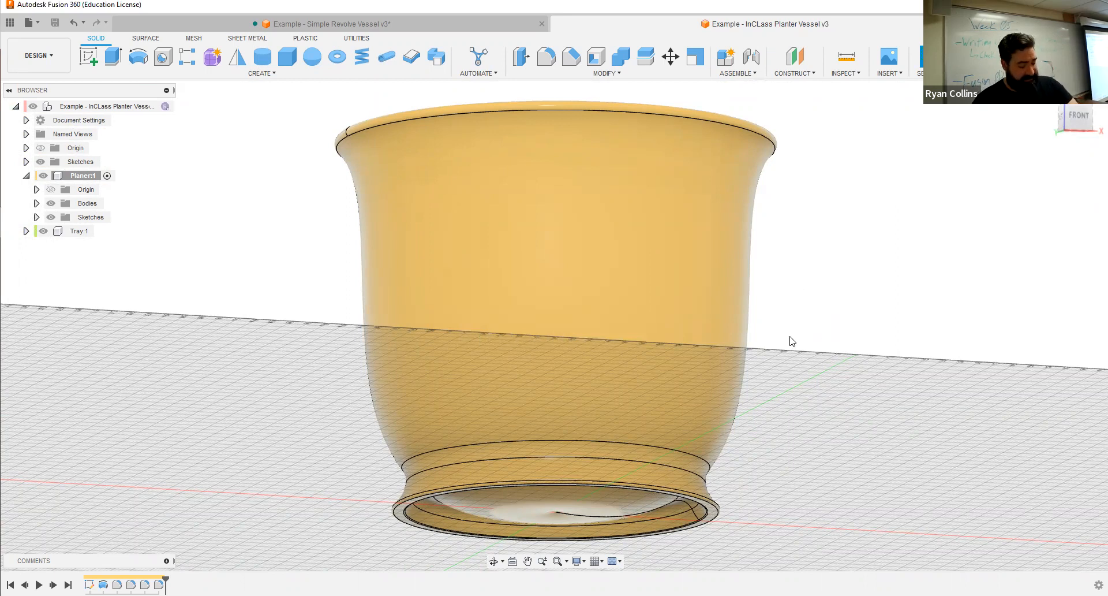
Create a new sketch on the horizontal origin plane at the planter's base.
middle_drag(801, 401, 797, 314)
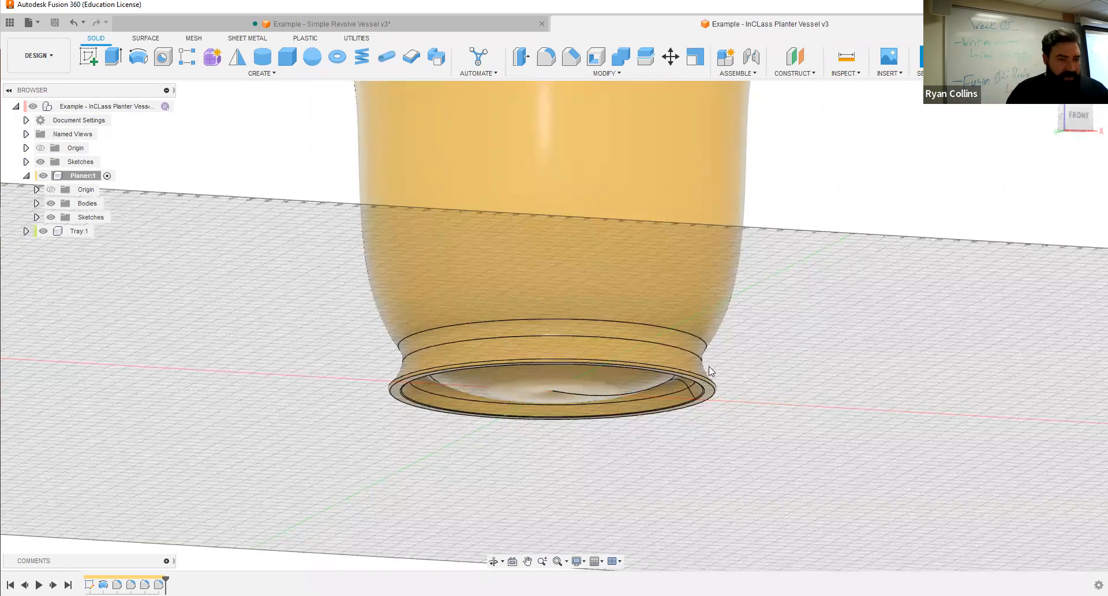
click(91, 56)
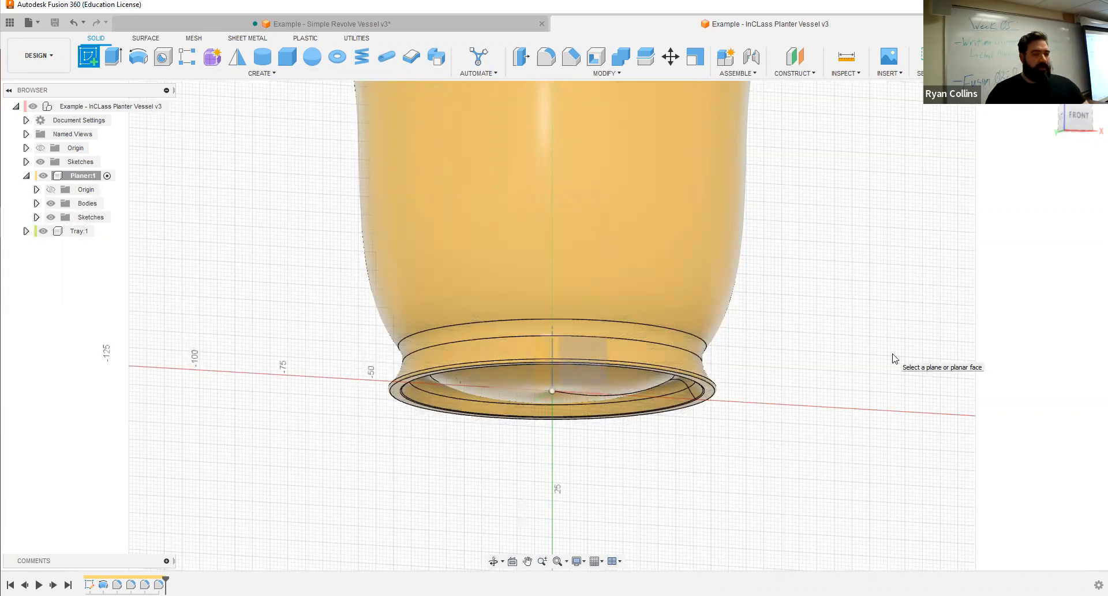
shift+middle_drag(894, 358, 820, 386)
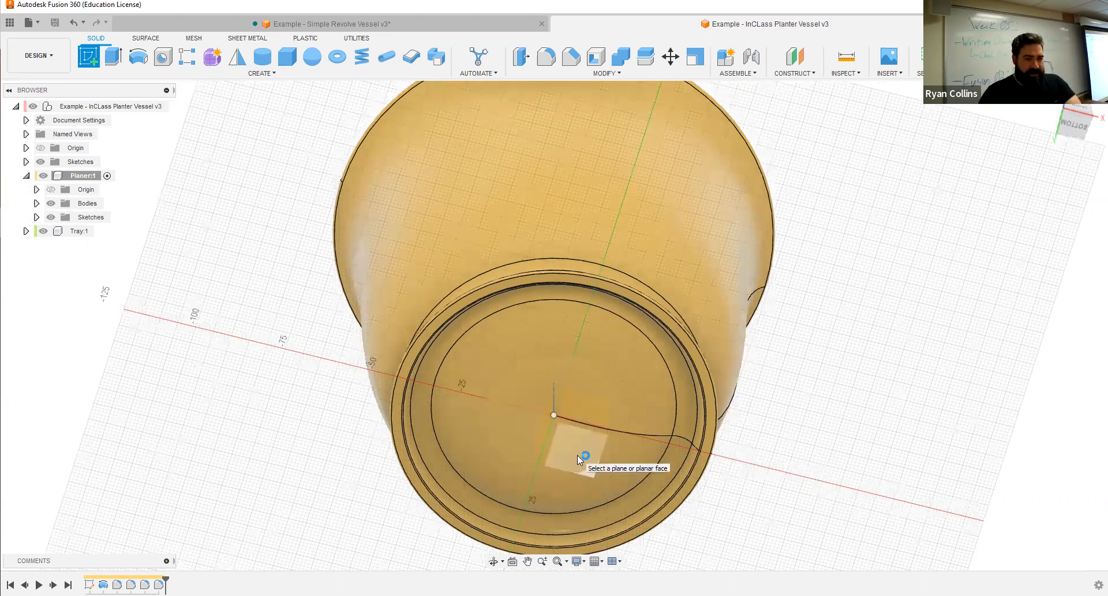
click(578, 454)
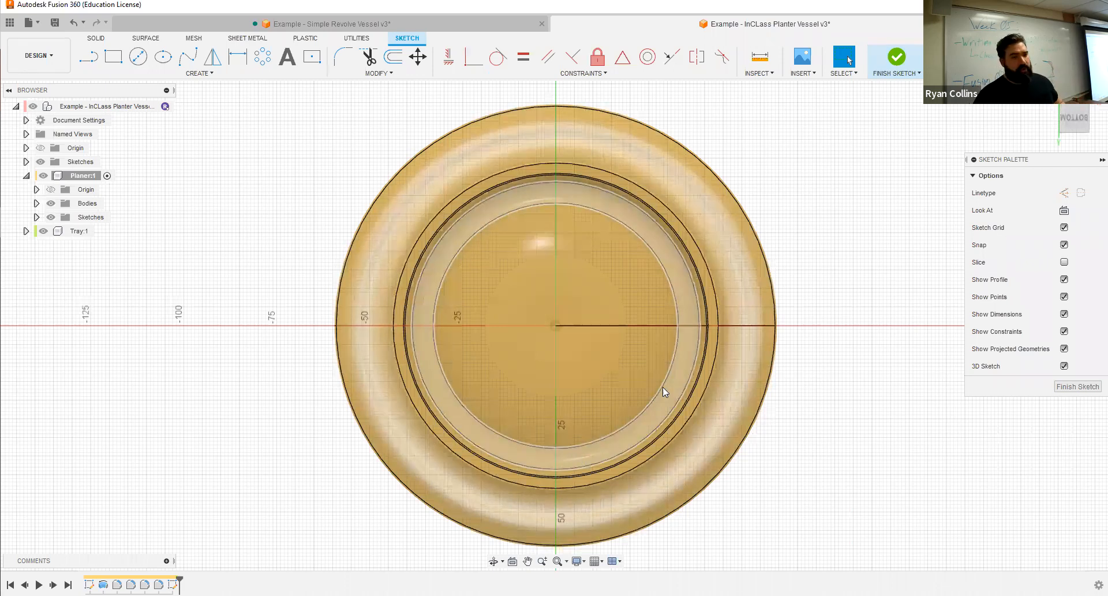
Start a center-diameter circle on the red axis, away from the center of the planter's base.
click(139, 58)
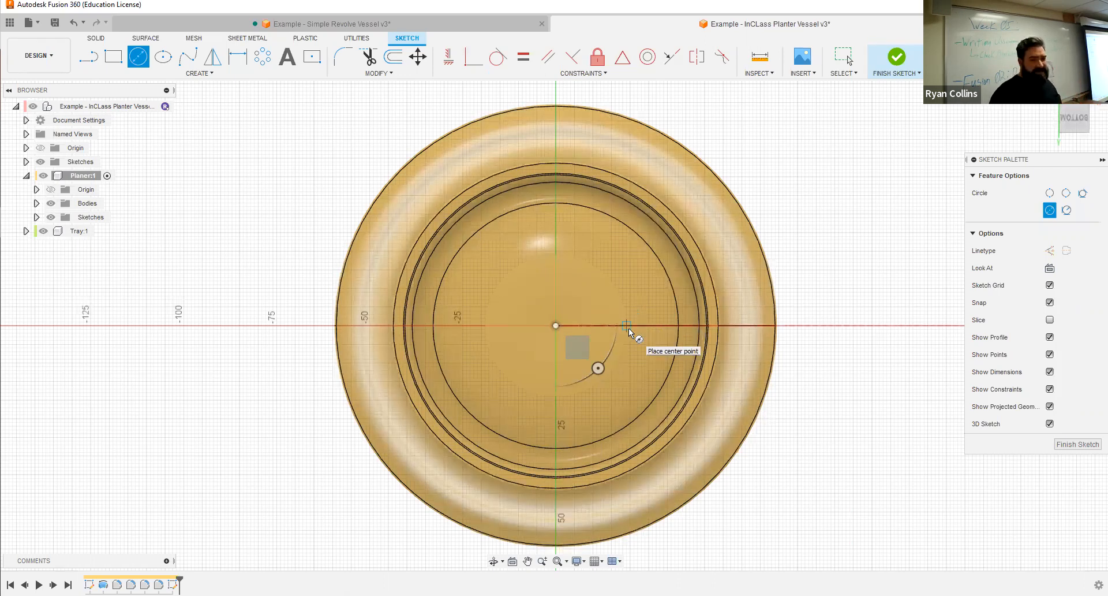
scroll(631, 327, up, 3)
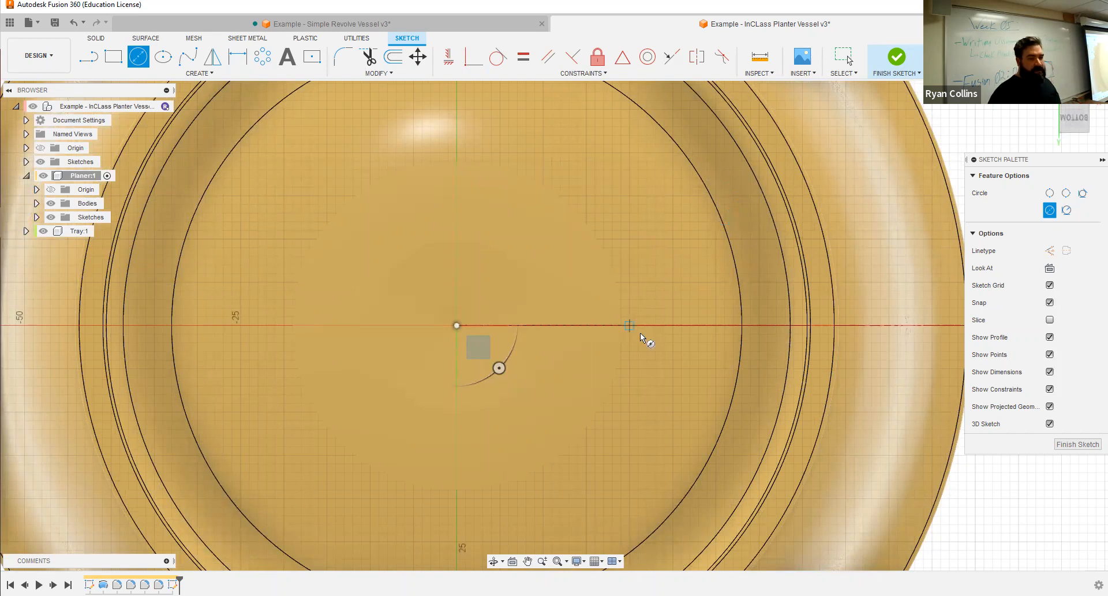
Sketch a 6 mm diameter circle on the horizontal axis between the planter base's centre and its foot ring, then finish the sketch.
click(621, 325)
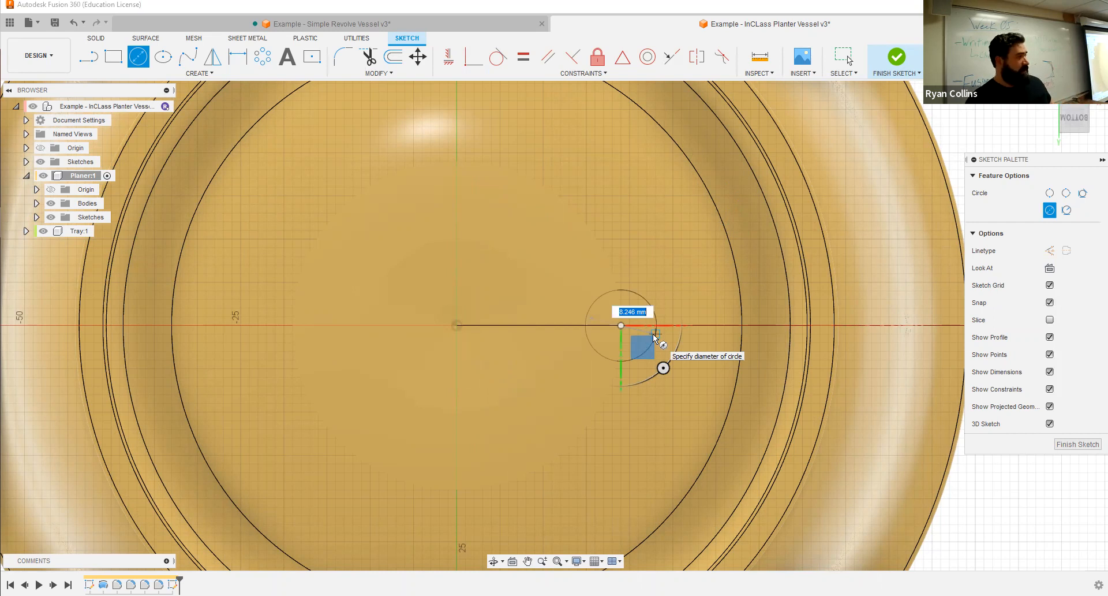
key(Tab)
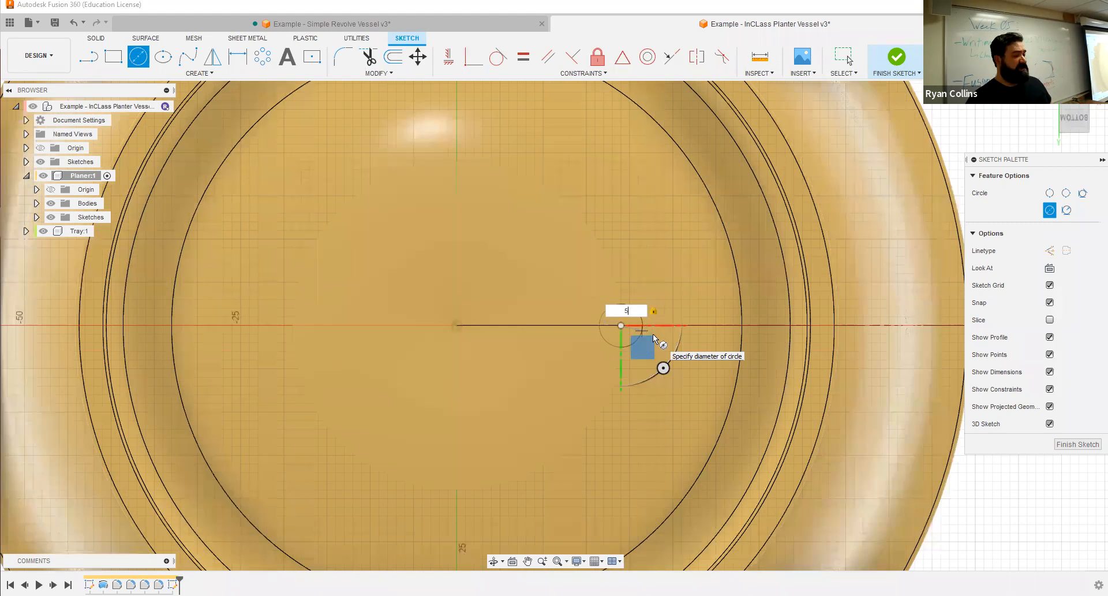
text(6)
key(Tab)
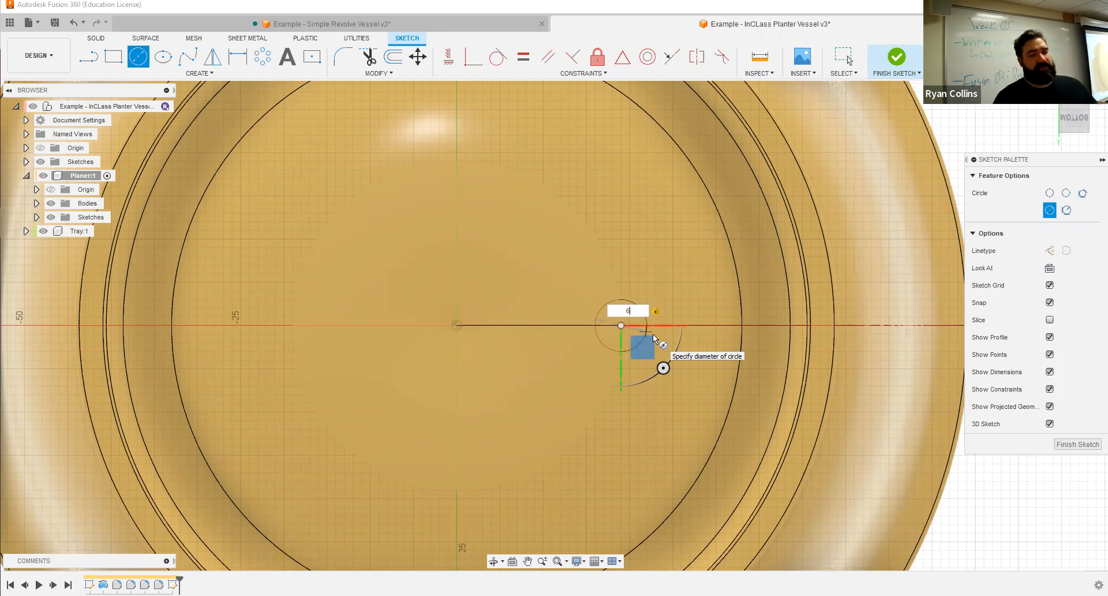
key(Return)
key(Return)
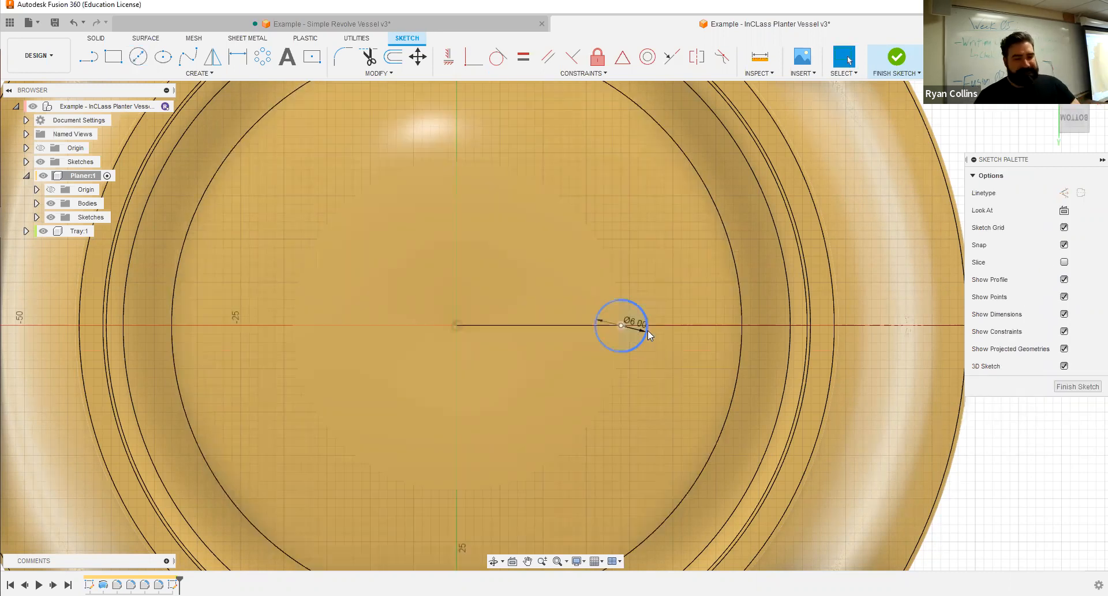
scroll(595, 324, down, 3)
mouse_move(687, 312)
shift+middle_down()
mouse_move(659, 270)
mouse_move(656, 292)
shift+middle_up()
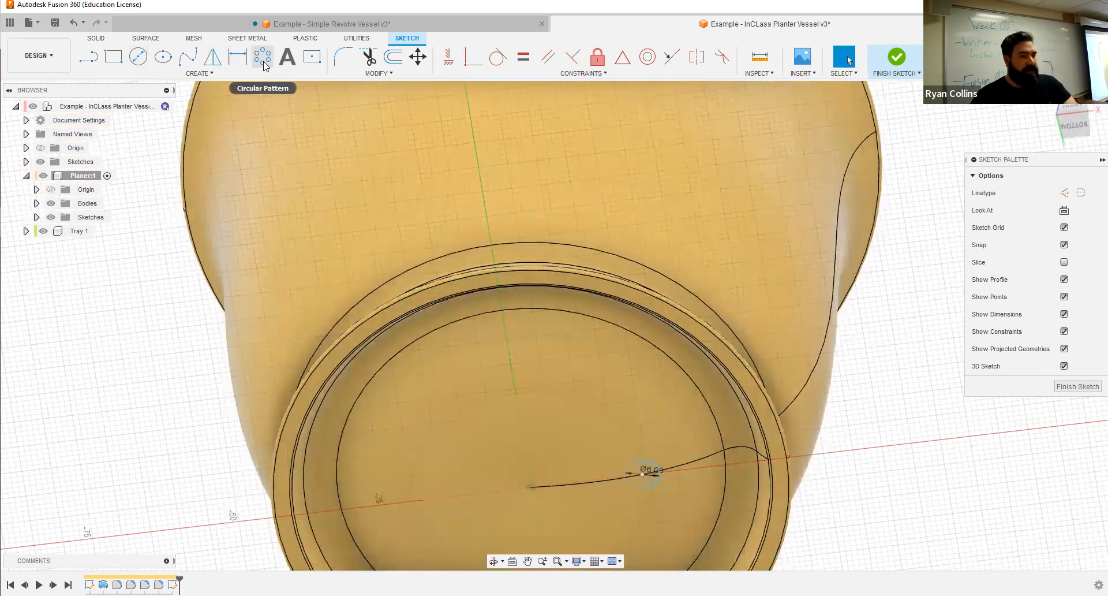
click(199, 73)
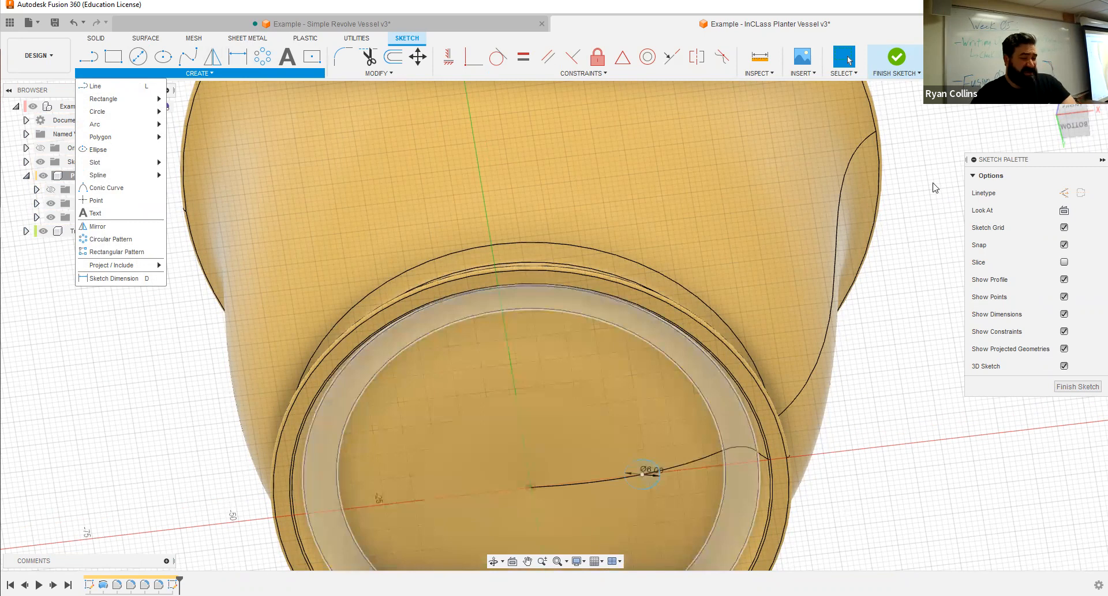
click(898, 60)
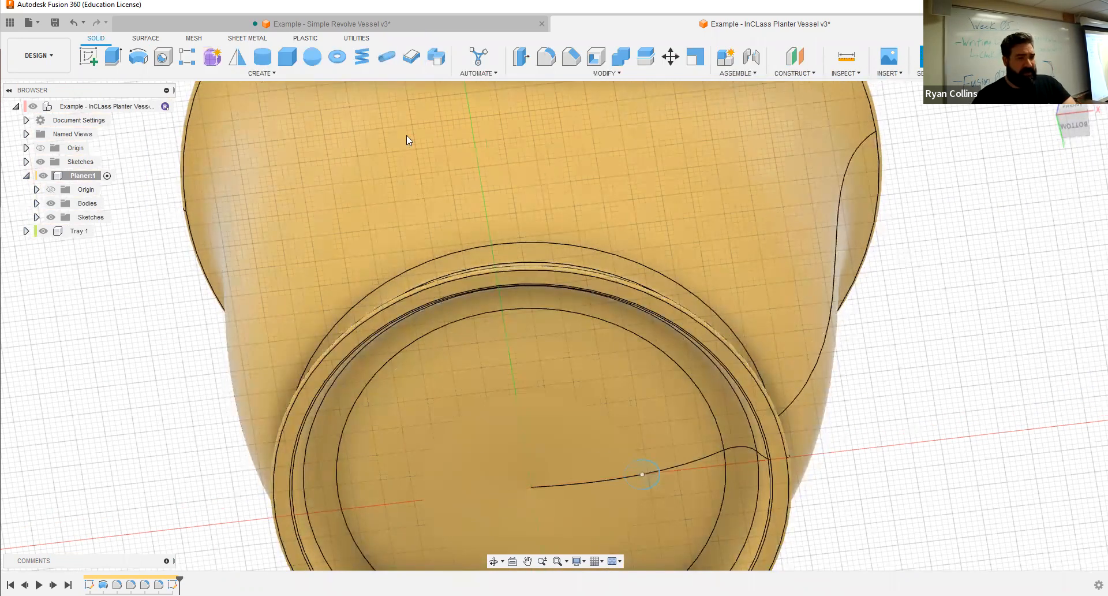
Extrude the circle upward as a cut about 19 mm deep into the planter's base.
click(107, 59)
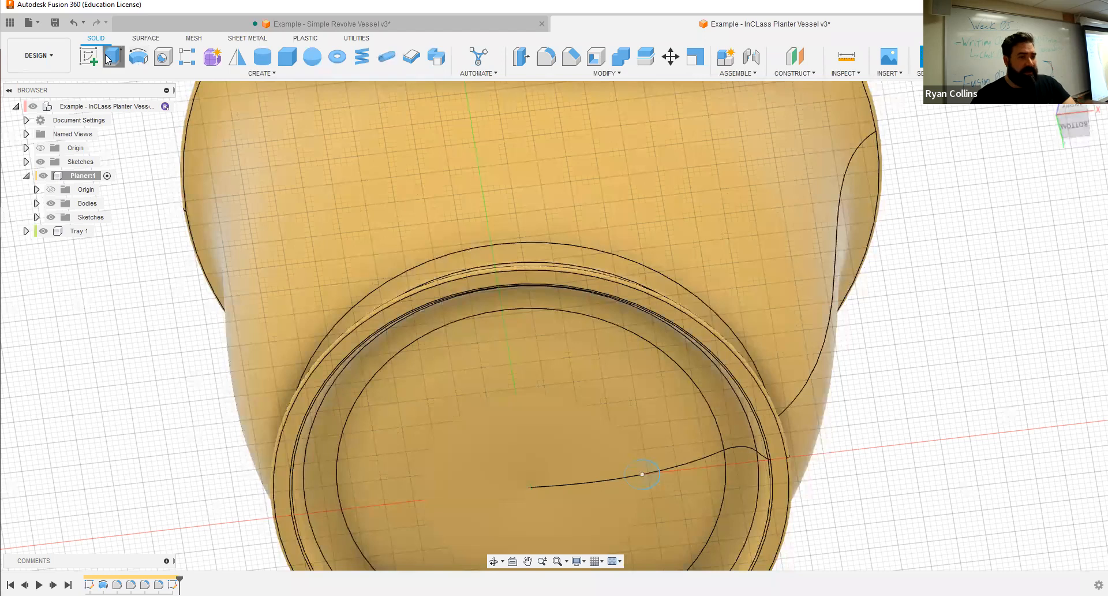
click(654, 477)
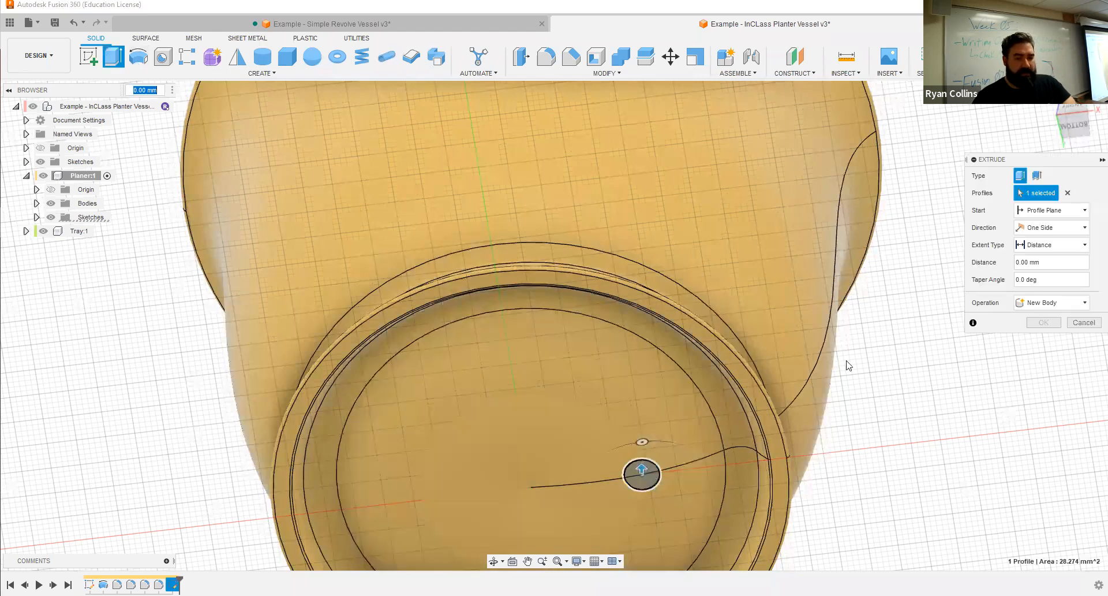
click(651, 480)
shift+middle_drag(651, 485, 664, 542)
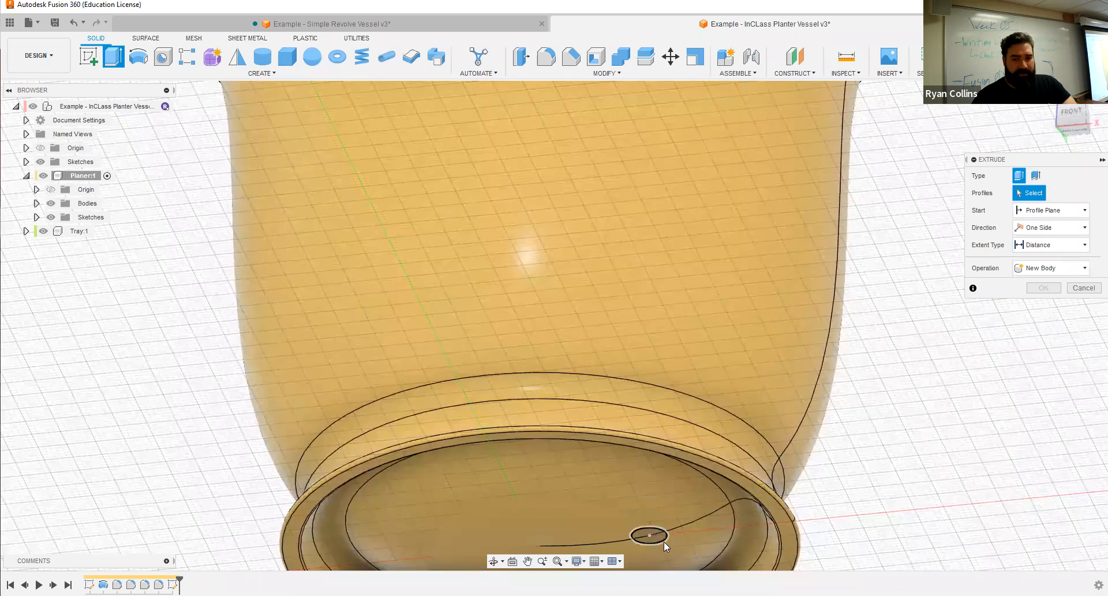
click(647, 528)
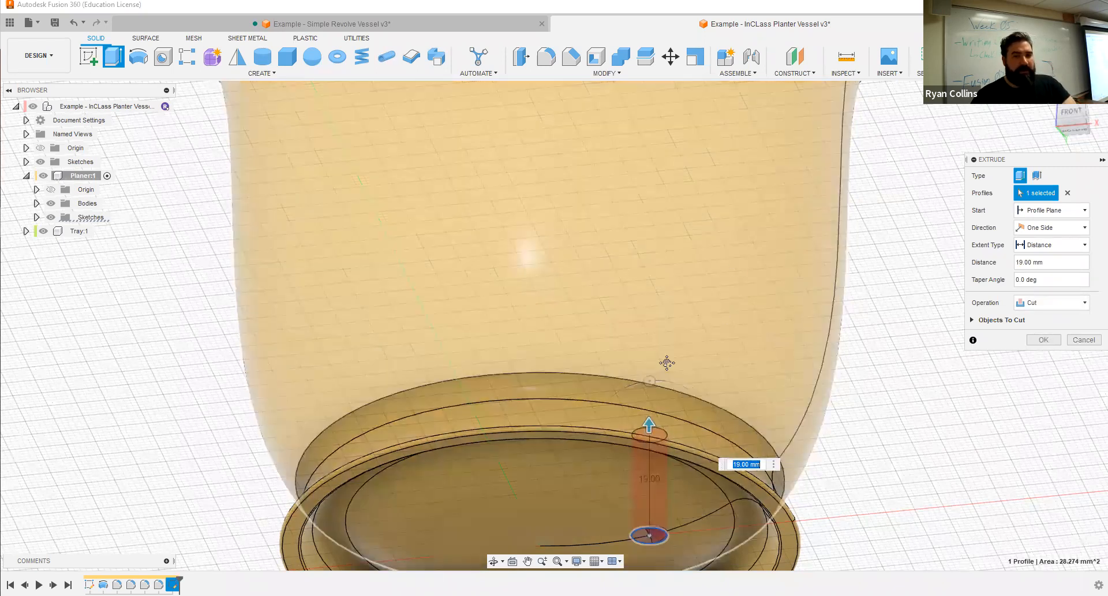
shift+middle_drag(653, 231, 574, 328)
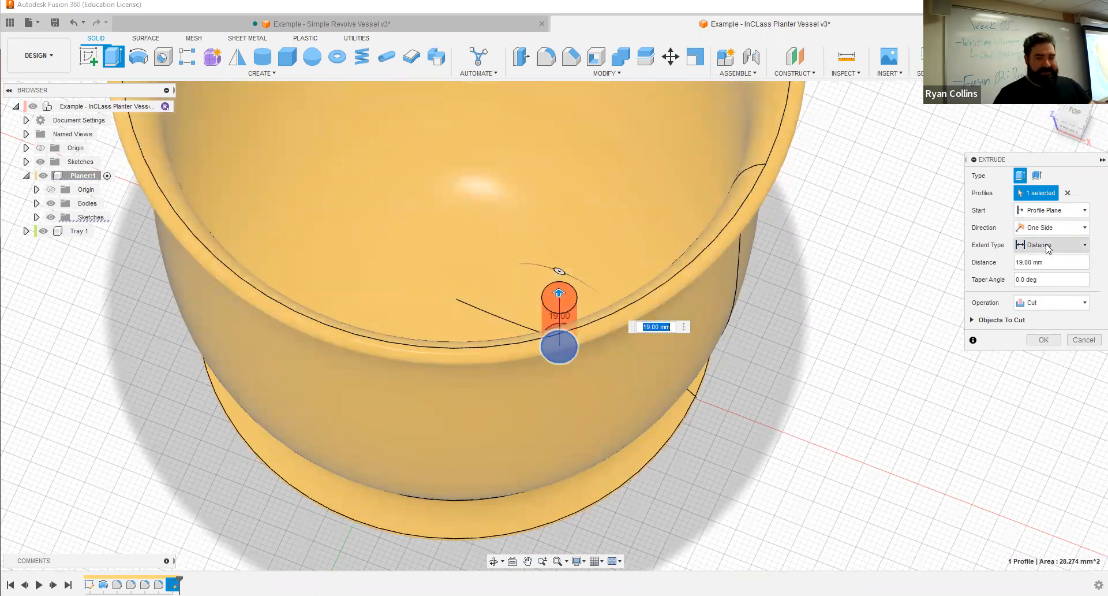
Set the cut's extent to To Object, ending at the planter's inner floor face, and complete the extrusion.
click(1048, 246)
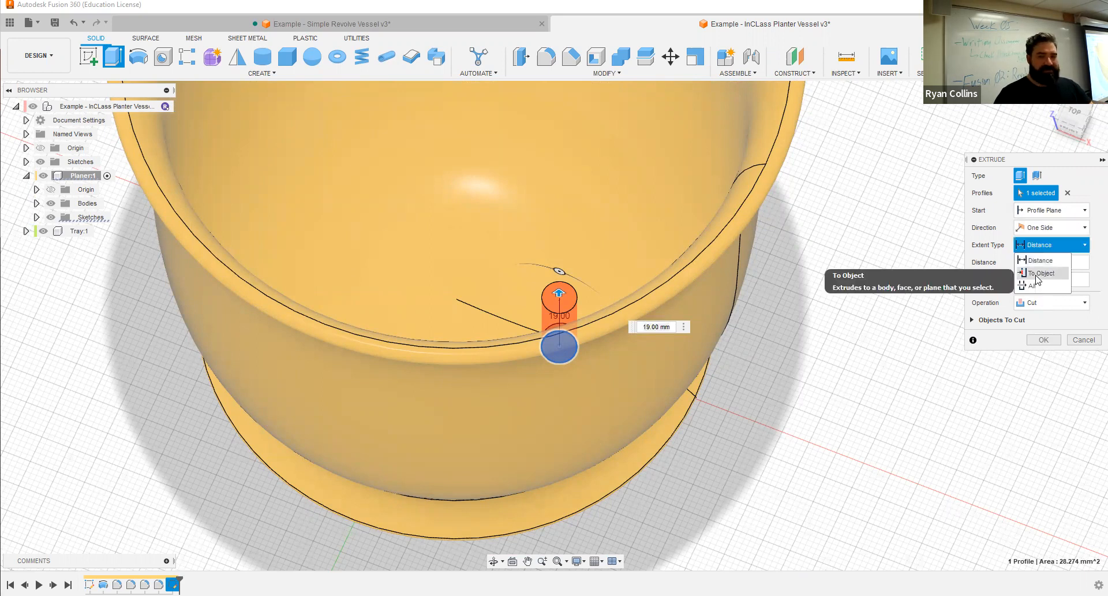
click(1036, 276)
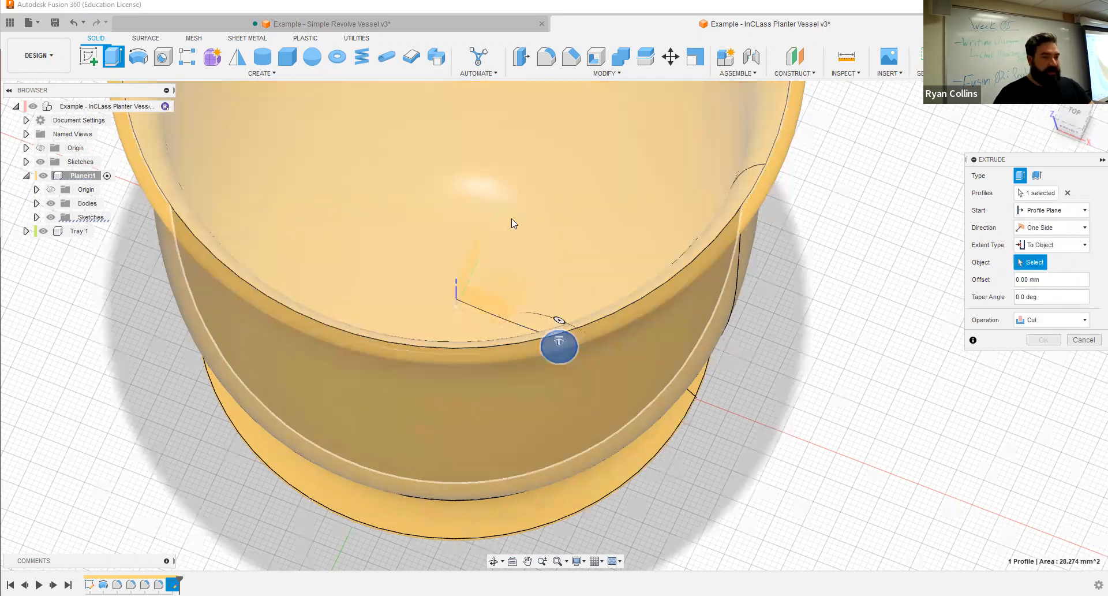
click(558, 234)
shift+middle_drag(558, 233, 615, 268)
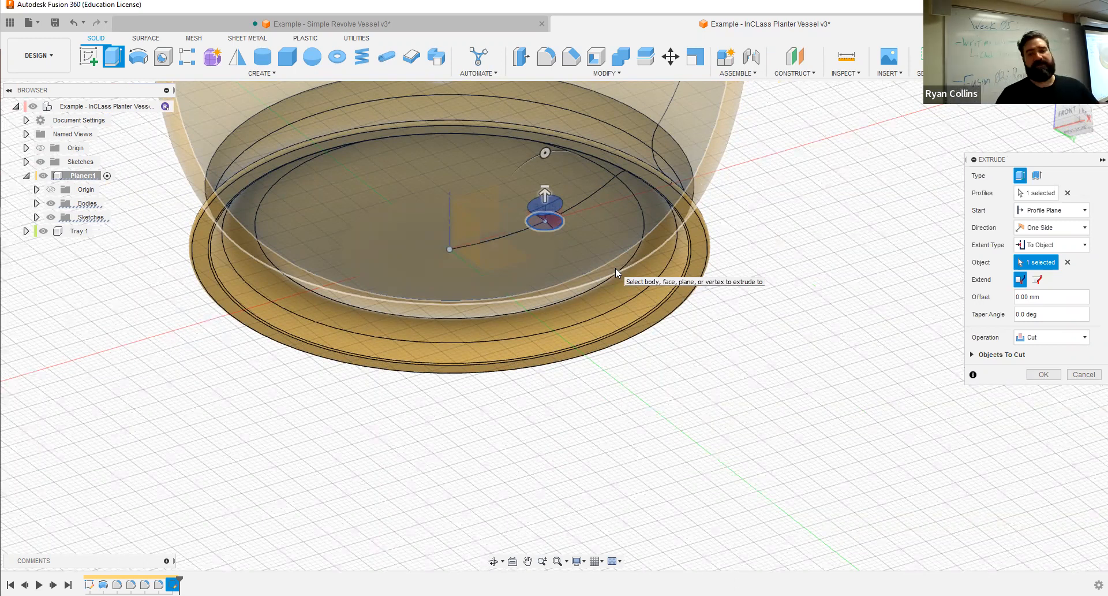
click(1042, 375)
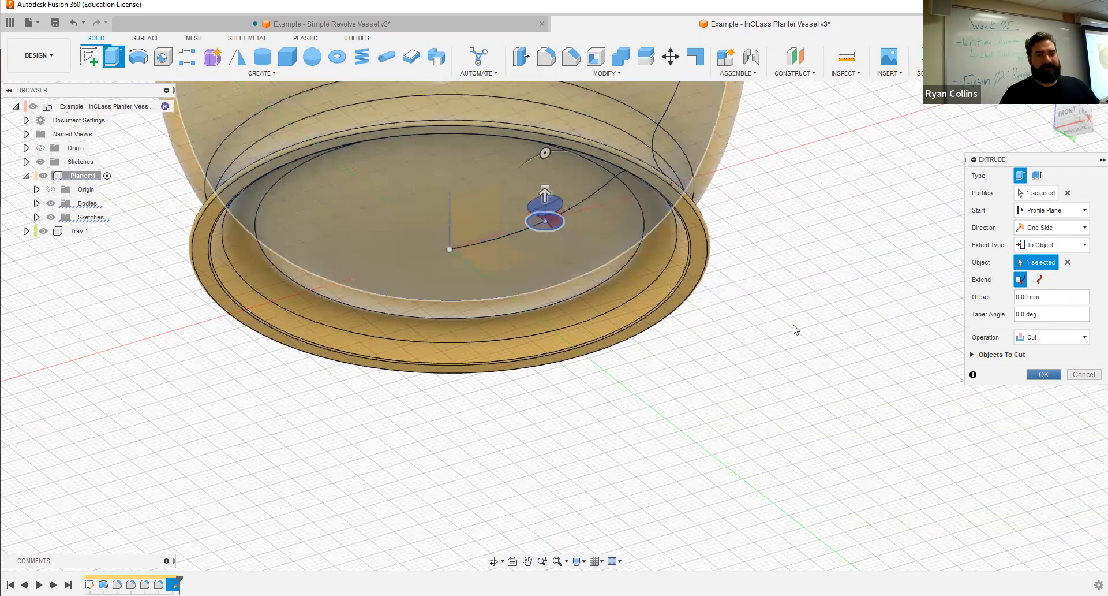
scroll(475, 183, up, 3)
shift+middle_drag(475, 182, 523, 198)
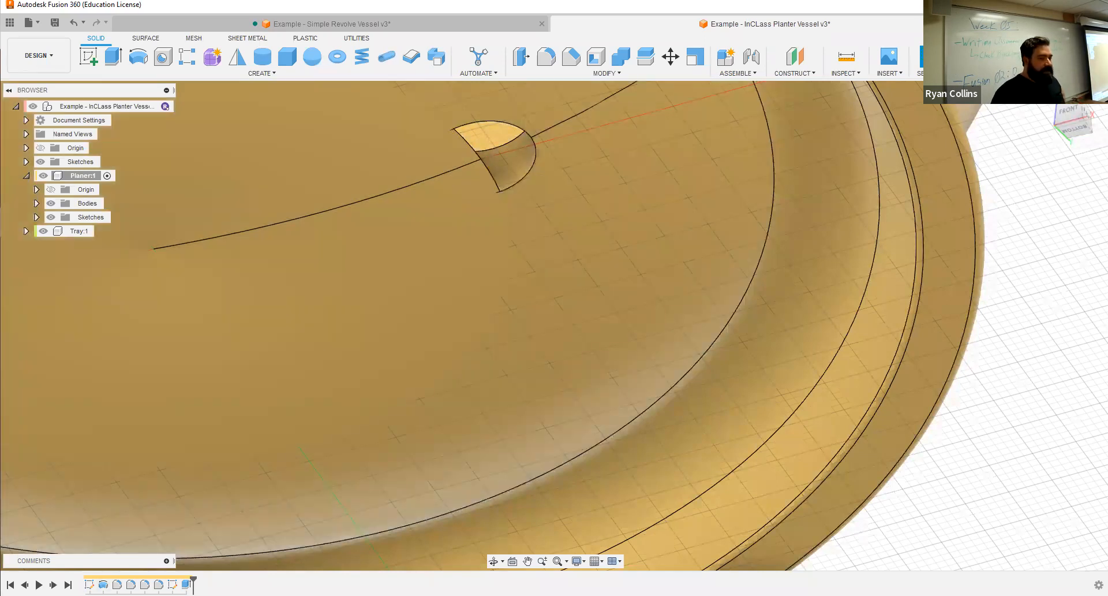
Edit the planter's profile sketch, adding a horizontal line from the origin to where the axis crosses the lower curve, and finish the sketch.
right_click(90, 584)
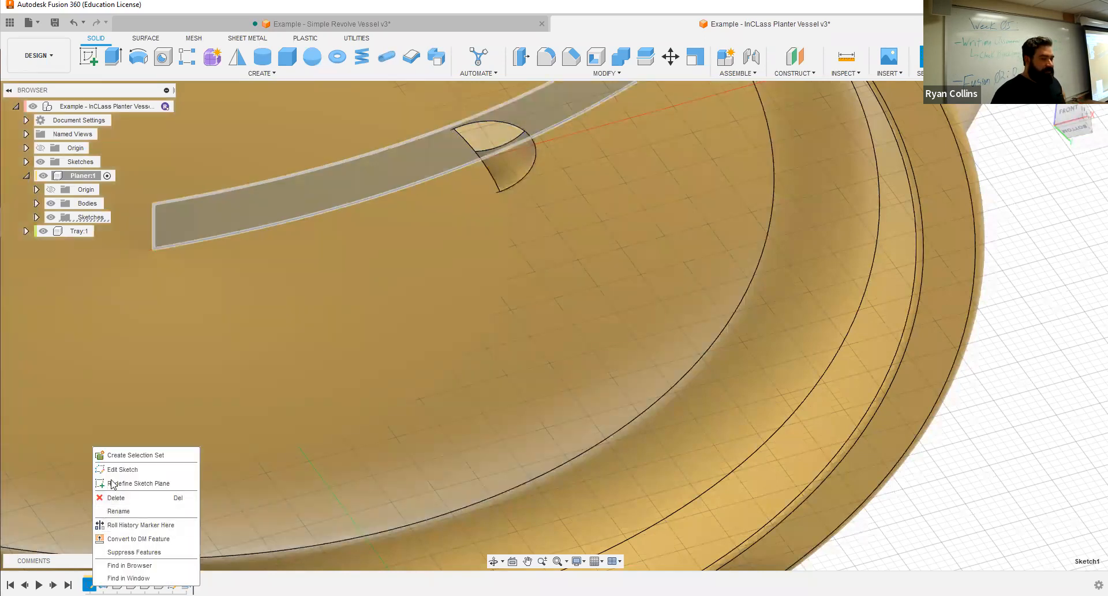
click(119, 470)
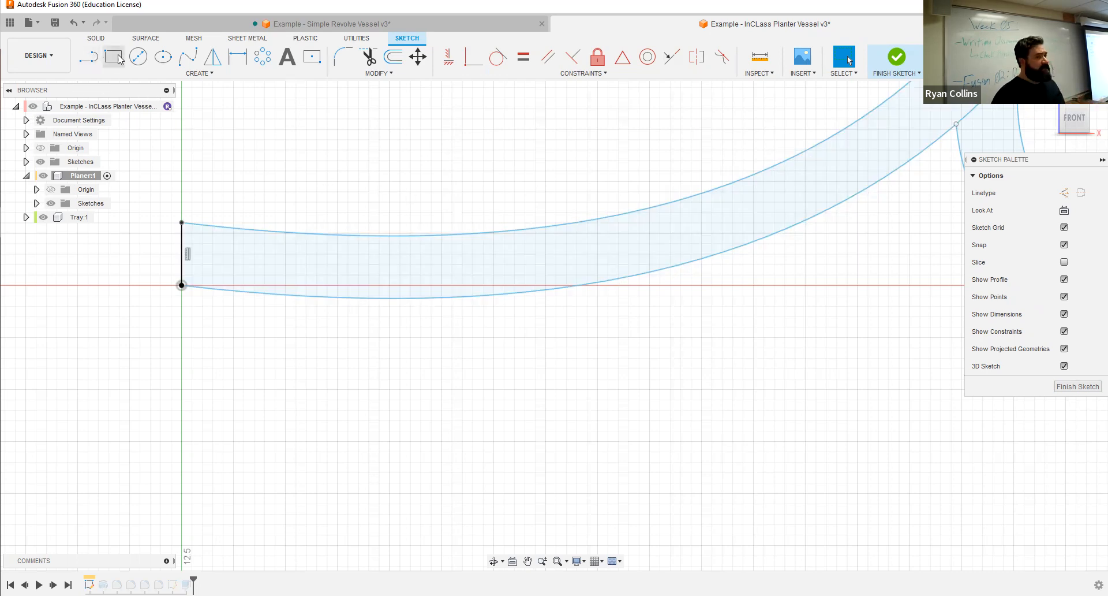
click(88, 56)
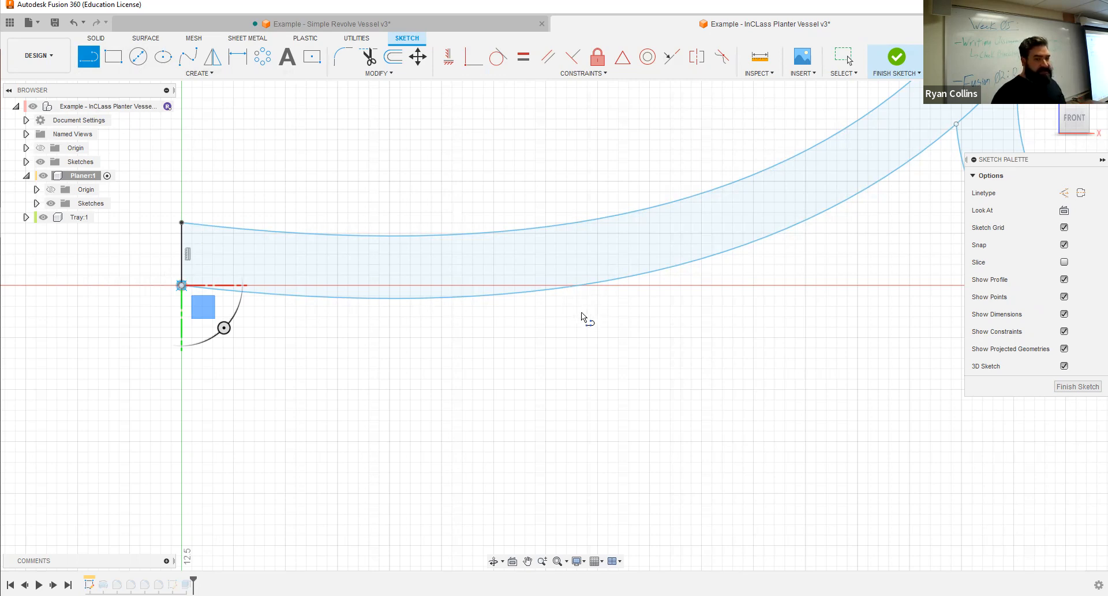
scroll(582, 314, up, 3)
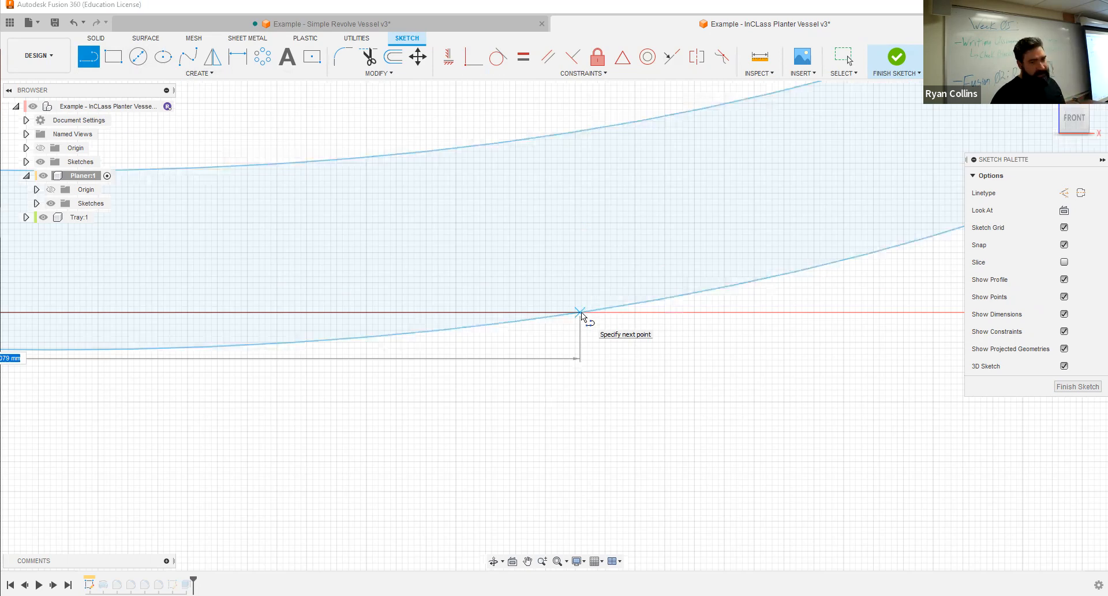
click(581, 312)
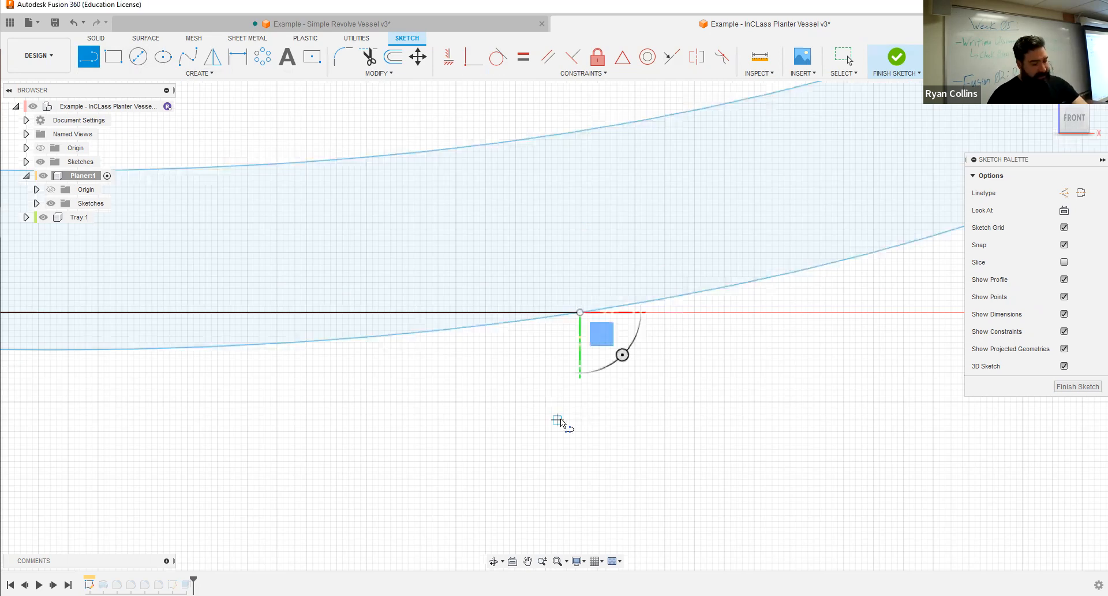
click(846, 58)
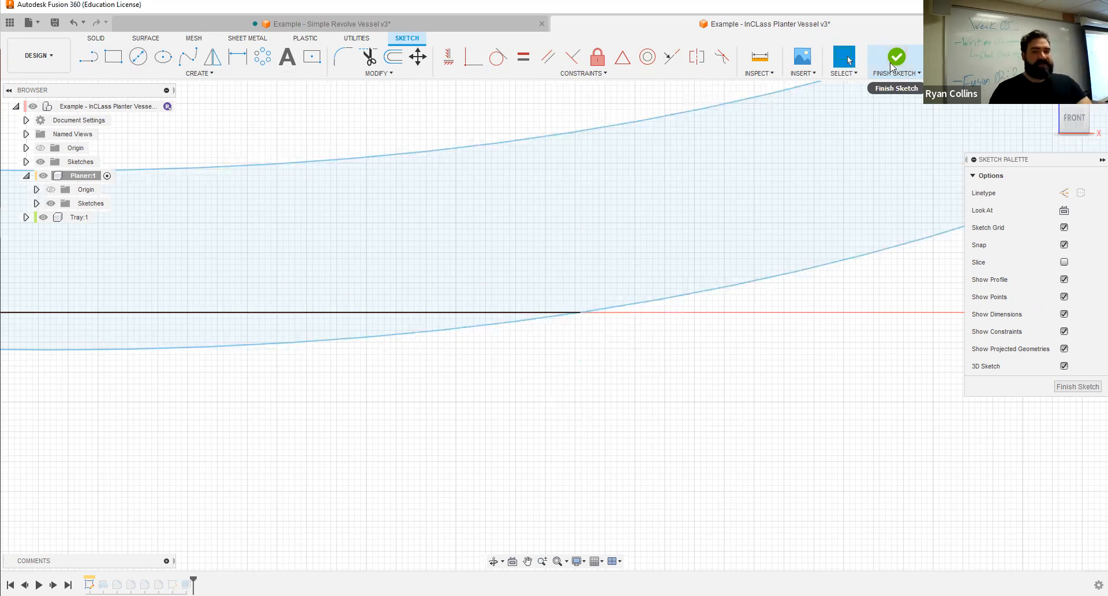
scroll(756, 209, down, 3)
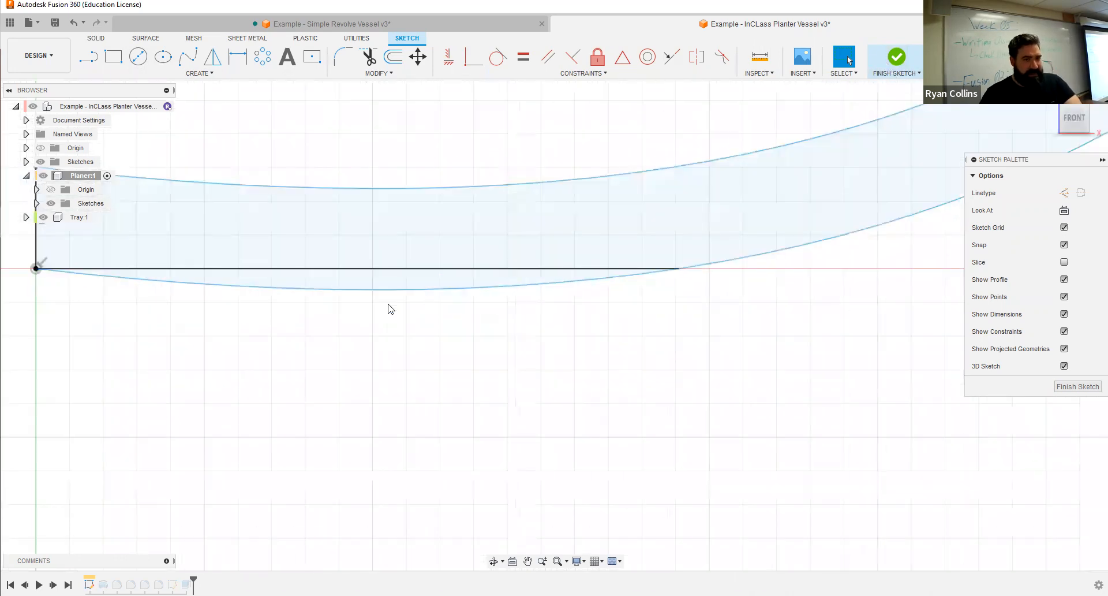
scroll(610, 362, down, 2)
middle_drag(638, 344, 631, 448)
scroll(629, 438, down, 2)
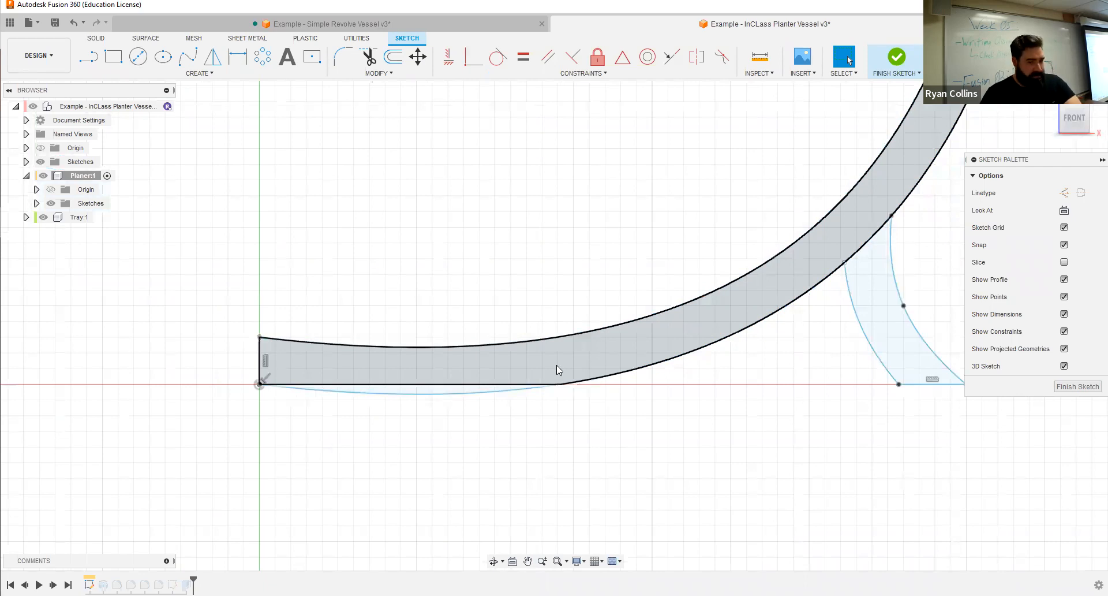
click(276, 351)
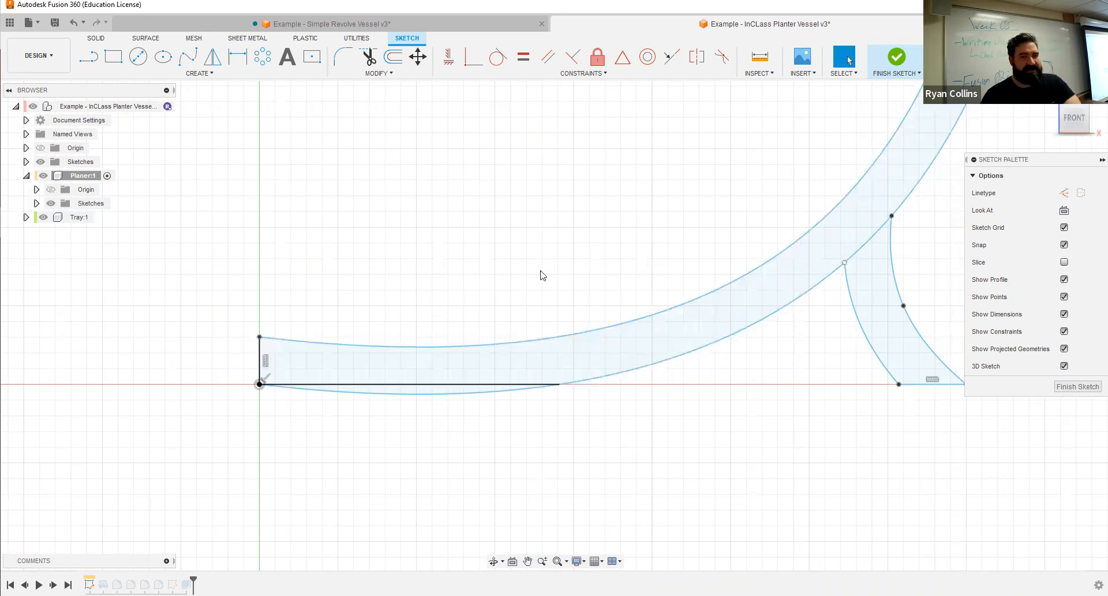
click(898, 57)
Edit the planter's revolve to exclude the thin profile sliver below the new horizontal line, giving the base a flat underside.
mouse_move(621, 359)
shift+middle_down()
mouse_move(583, 428)
mouse_move(581, 388)
mouse_move(578, 441)
shift+middle_up()
middle_drag(237, 456, 250, 348)
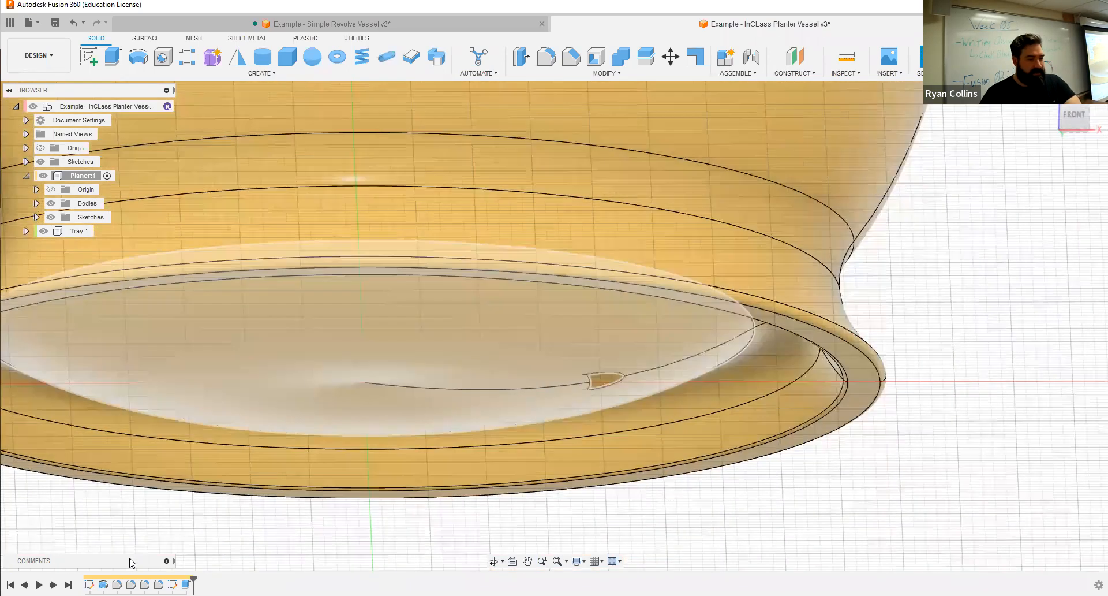
right_click(104, 584)
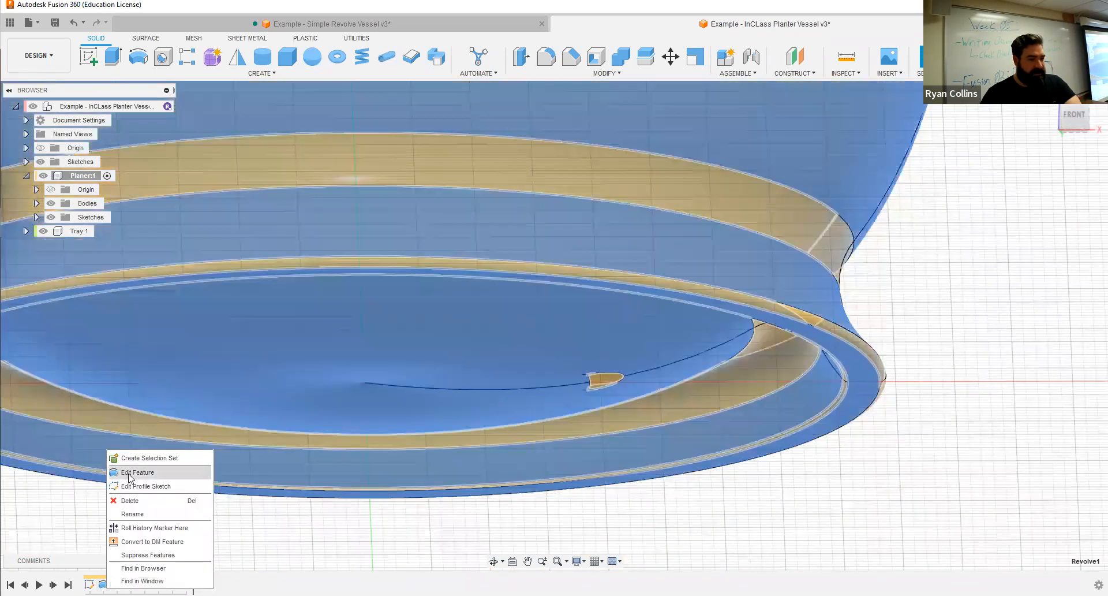
click(129, 473)
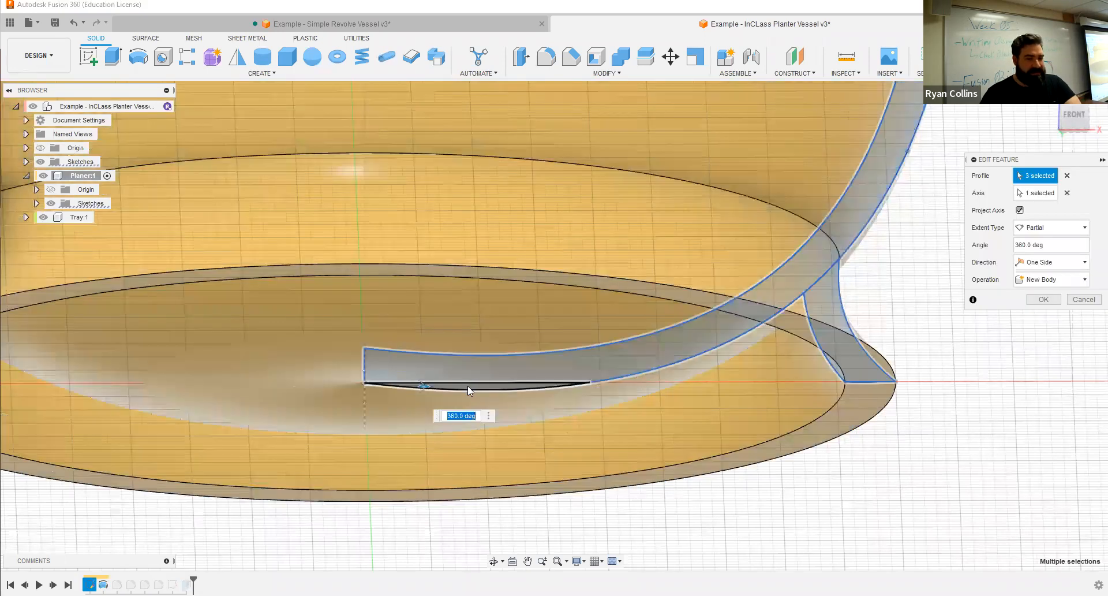
scroll(488, 390, up, 2)
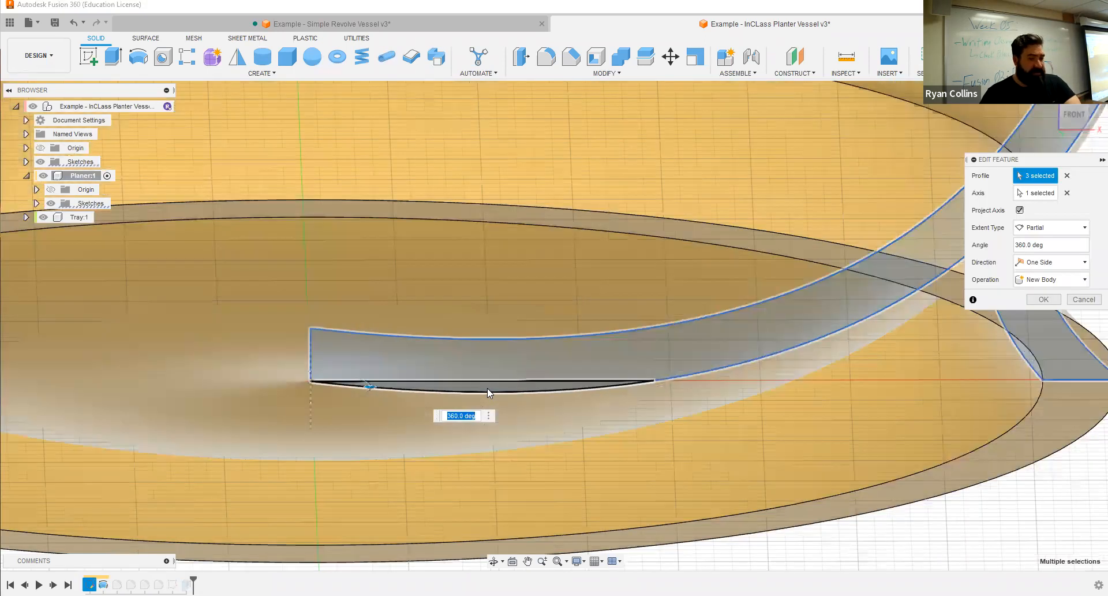
click(245, 401)
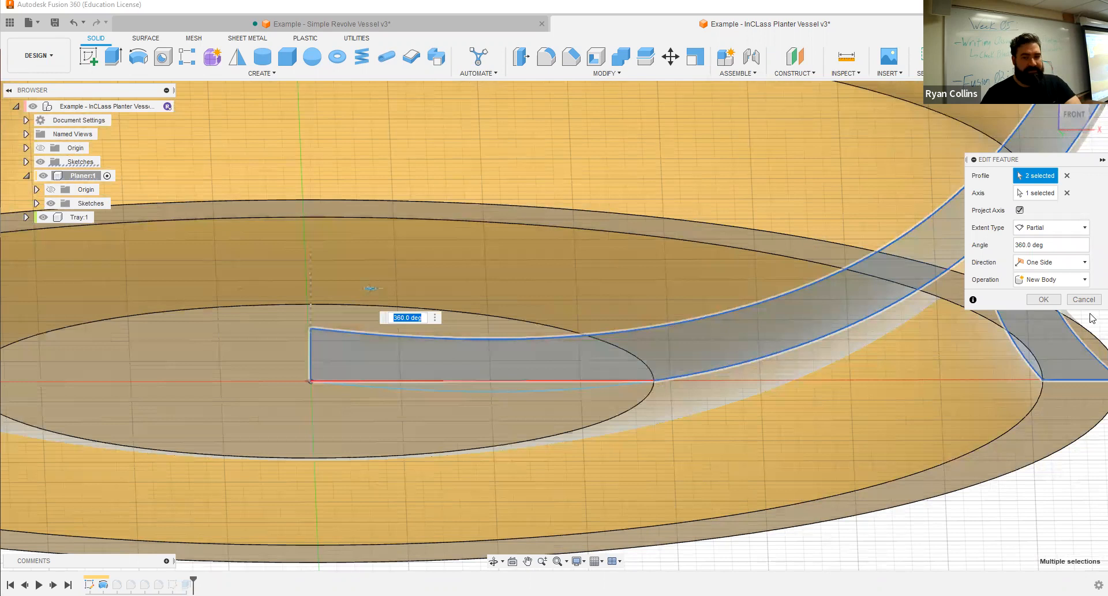
click(1044, 299)
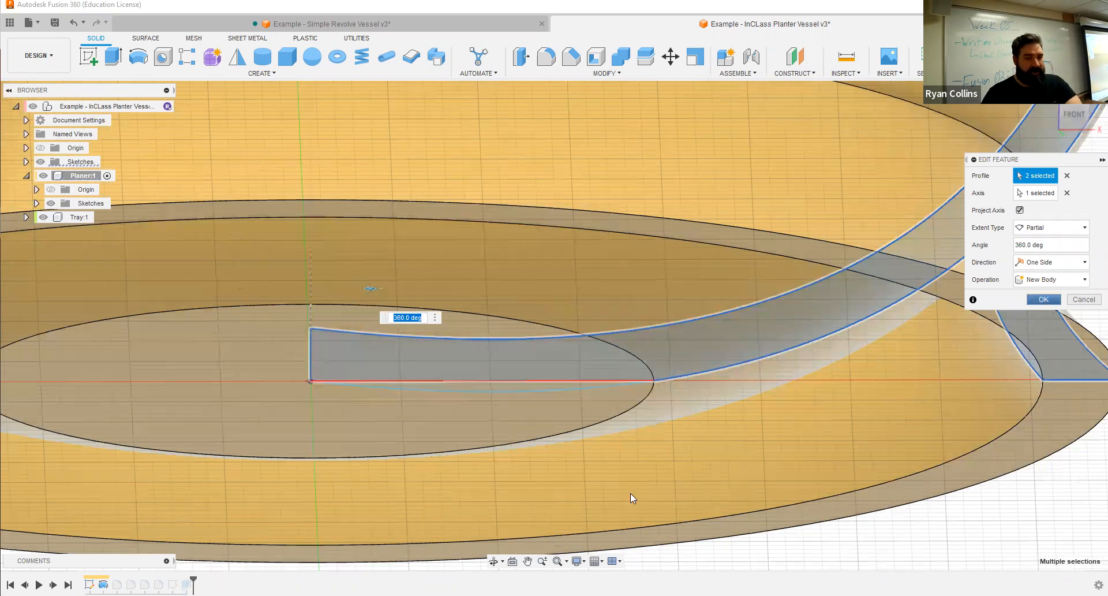
scroll(693, 412, down, 2)
middle_drag(682, 375, 666, 284)
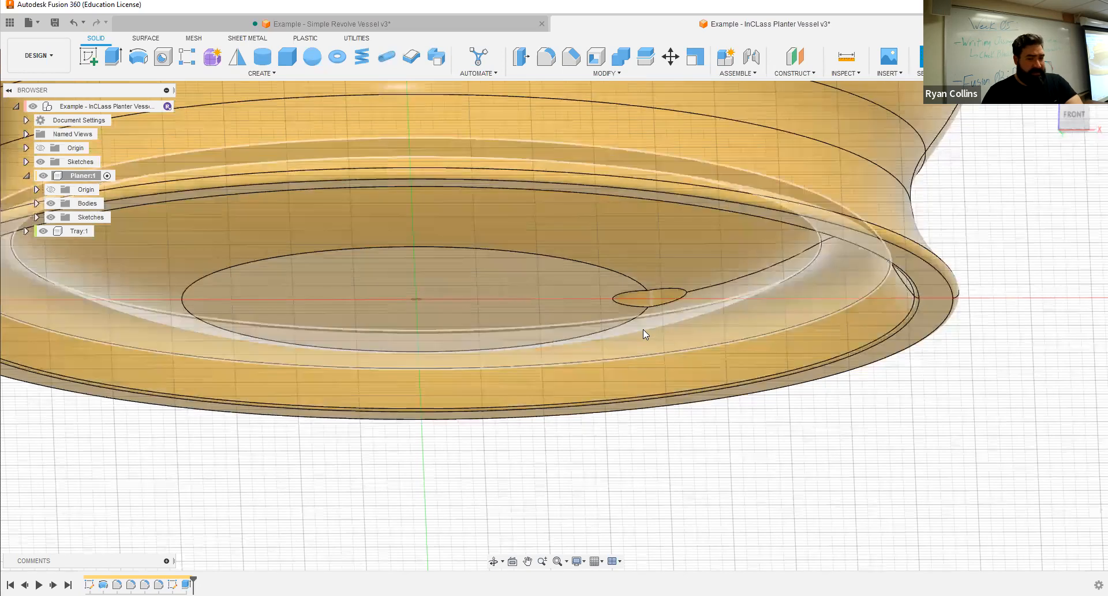
shift+middle_drag(671, 423, 429, 254)
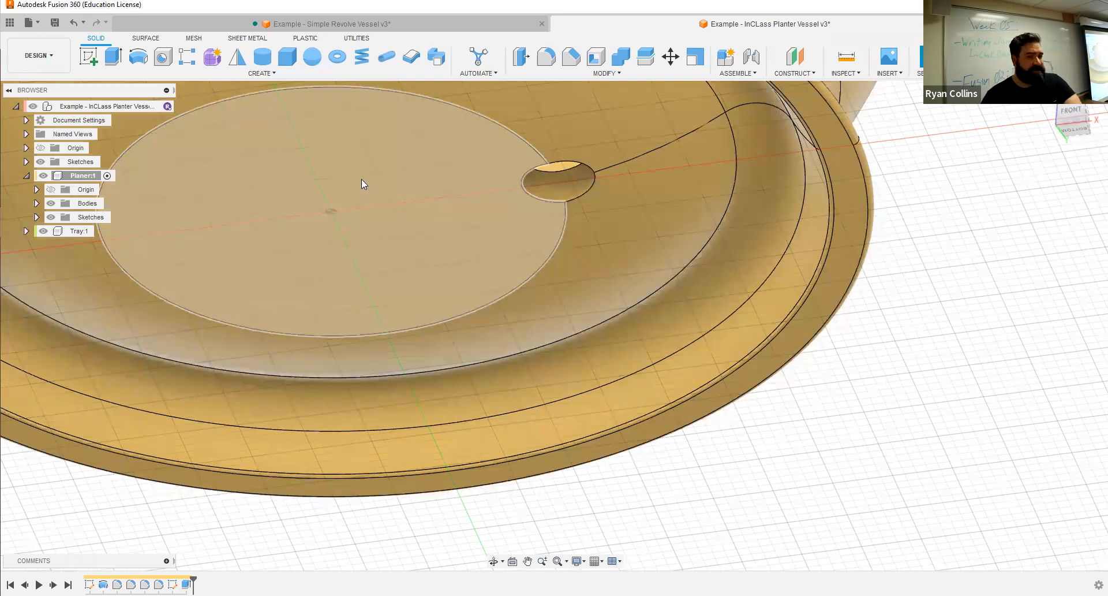
scroll(513, 213, up, 2)
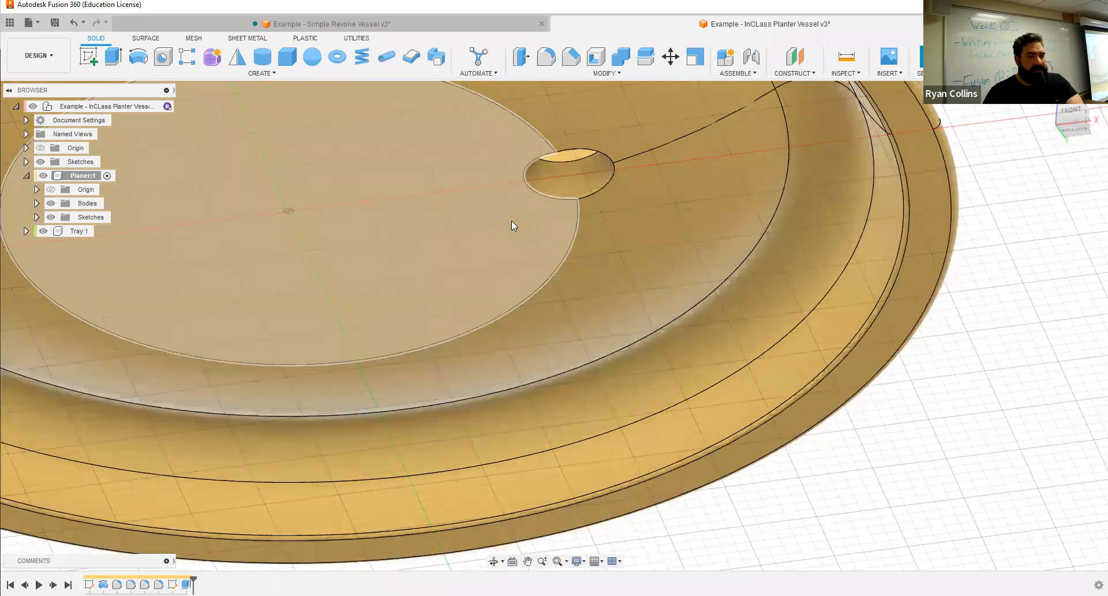
Fillet the drainage hole's inner face with a 0.5 mm radius so both of its rims are rounded.
scroll(556, 184, down, 1)
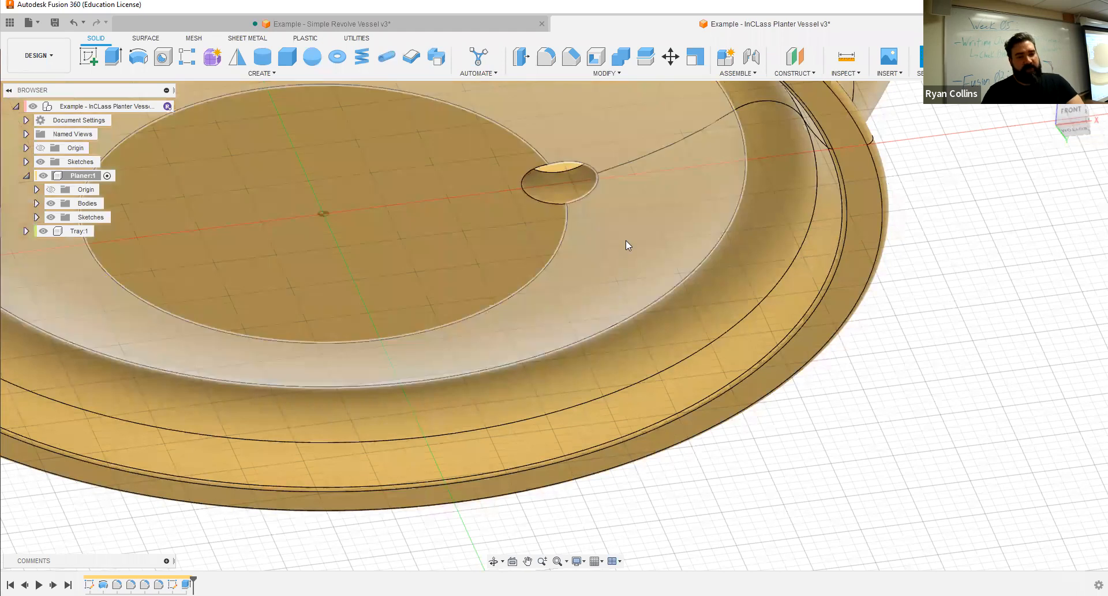
scroll(627, 237, down, 2)
shift+middle_drag(608, 188, 685, 238)
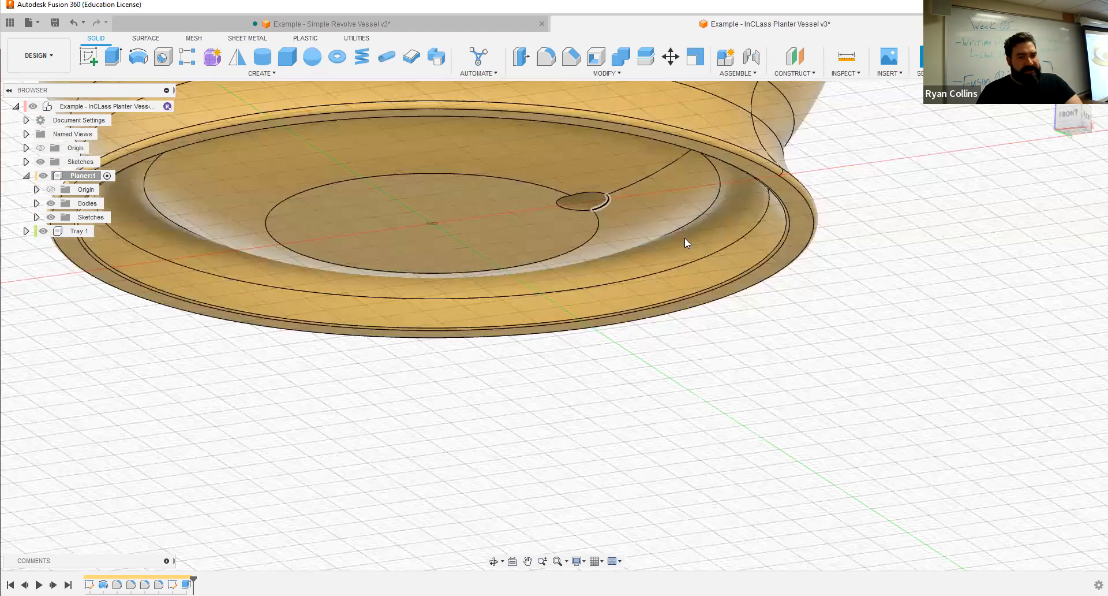
scroll(607, 211, up, 3)
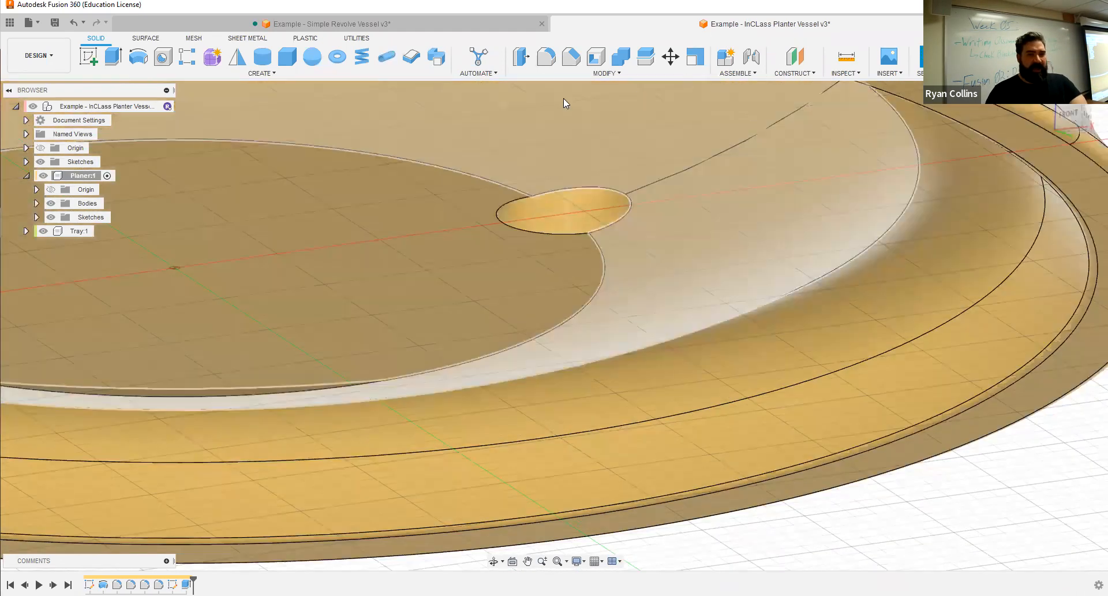
click(547, 55)
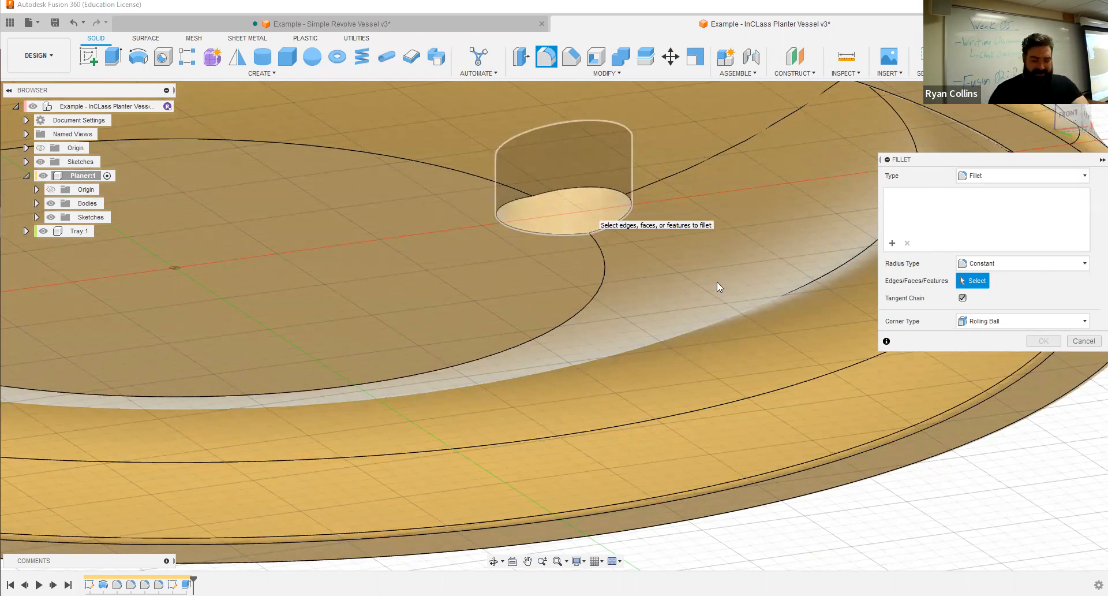
text(.5)
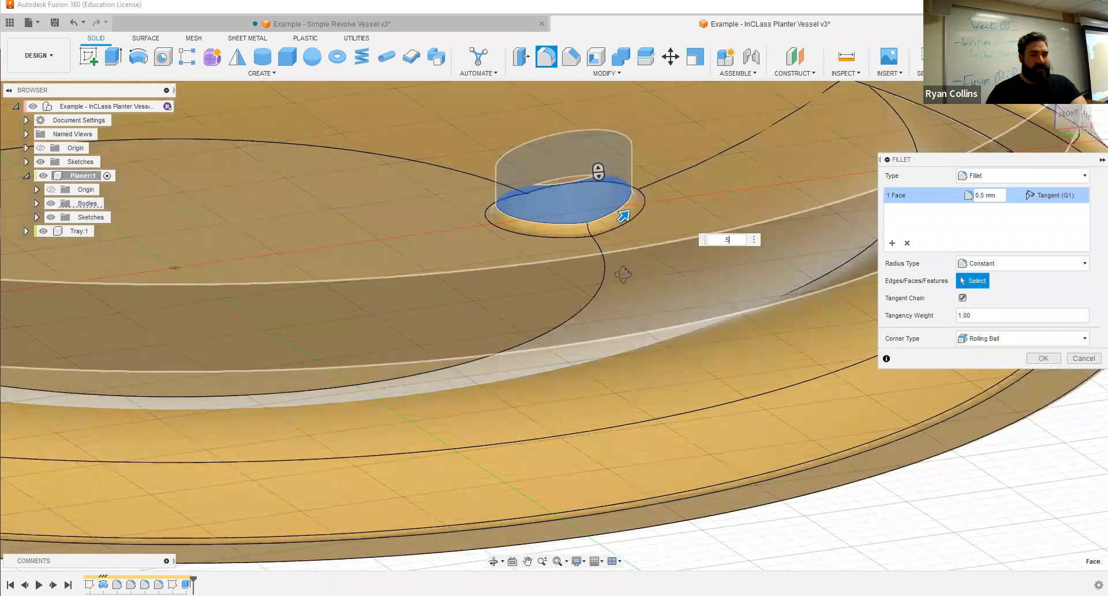
shift+middle_drag(624, 273, 605, 285)
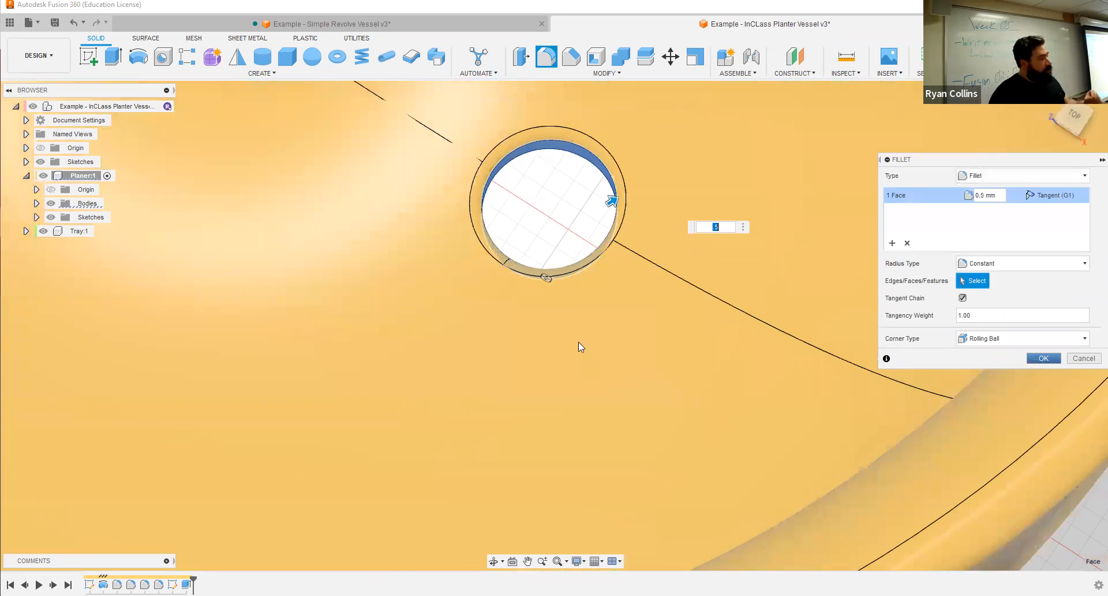
key(Return)
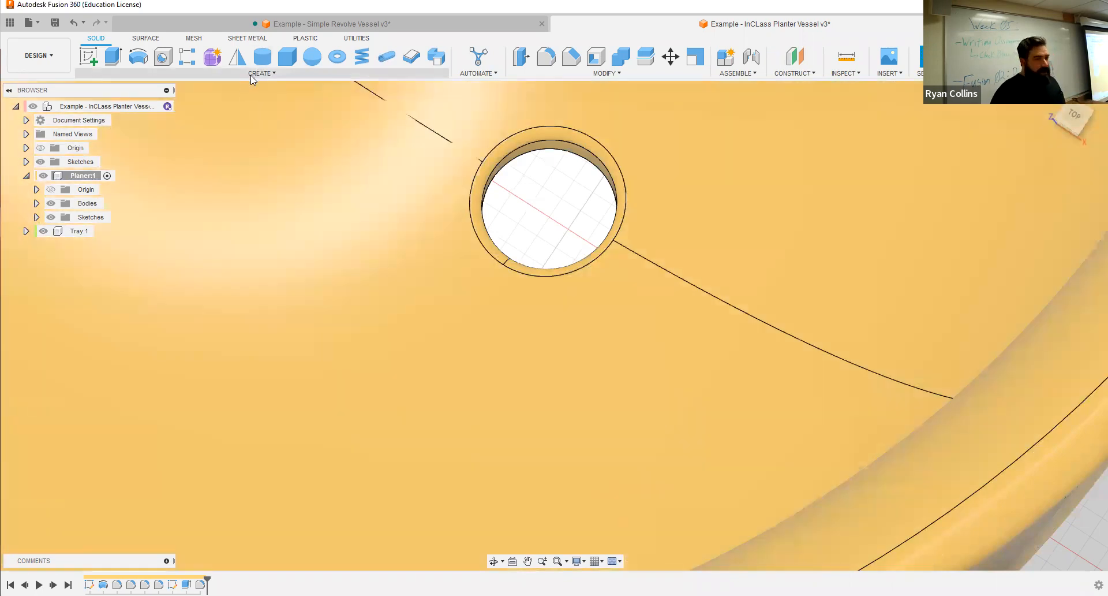
Start a circular pattern with the object type Features and select the drainage hole's cut and fillet as its objects.
click(251, 75)
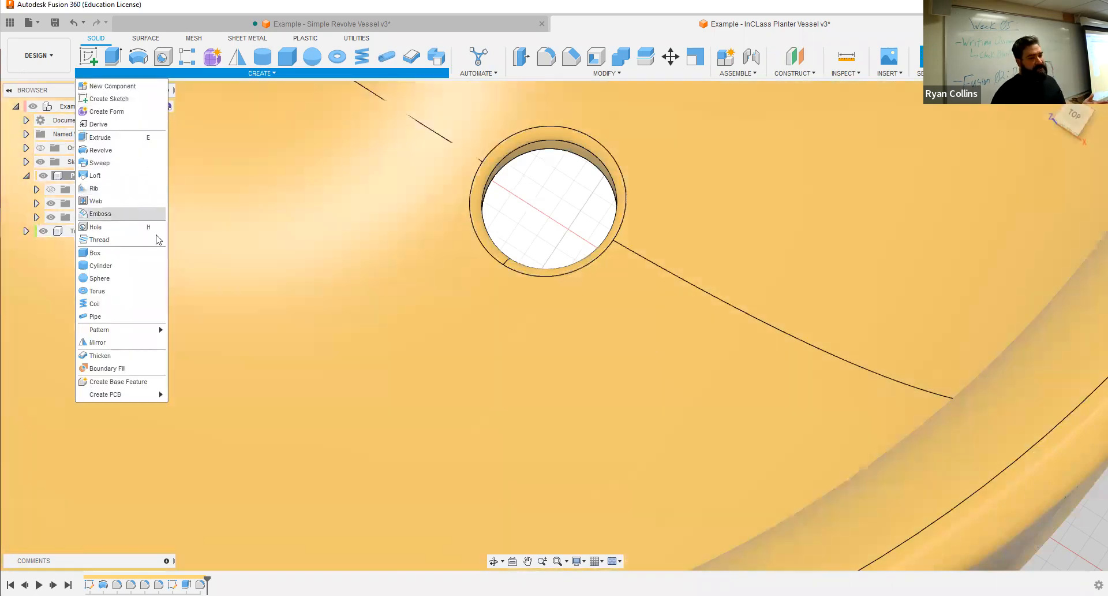
mouse_move(138, 330)
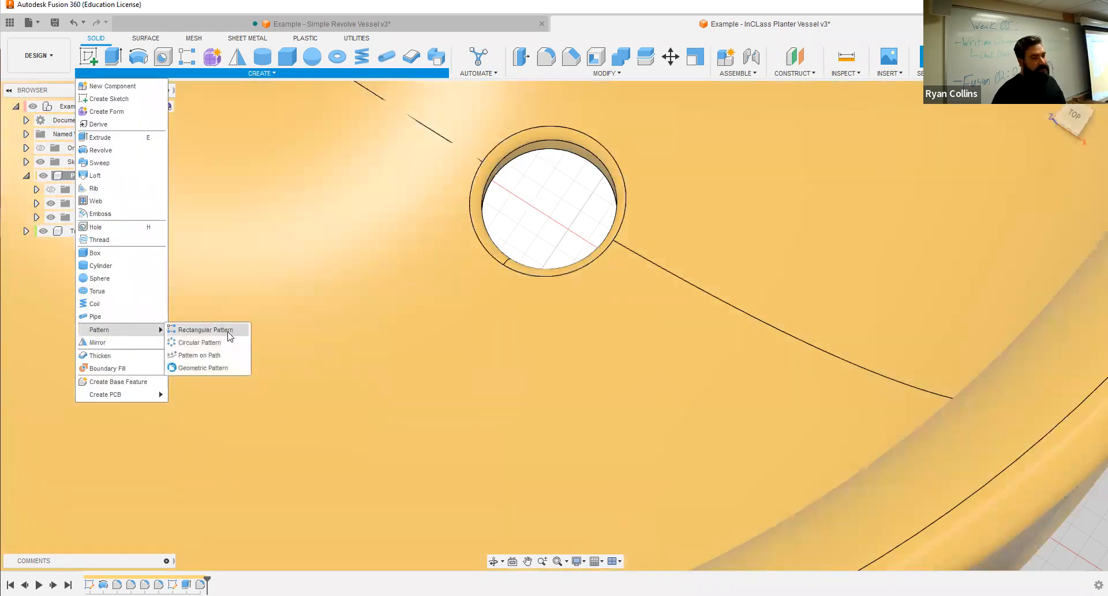
click(199, 342)
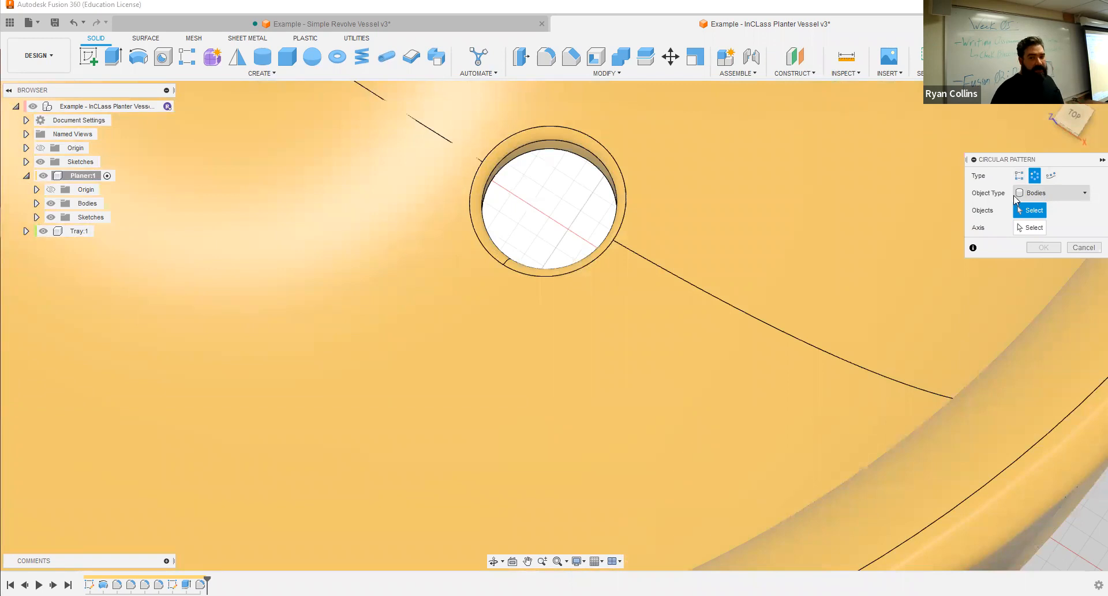
click(1056, 199)
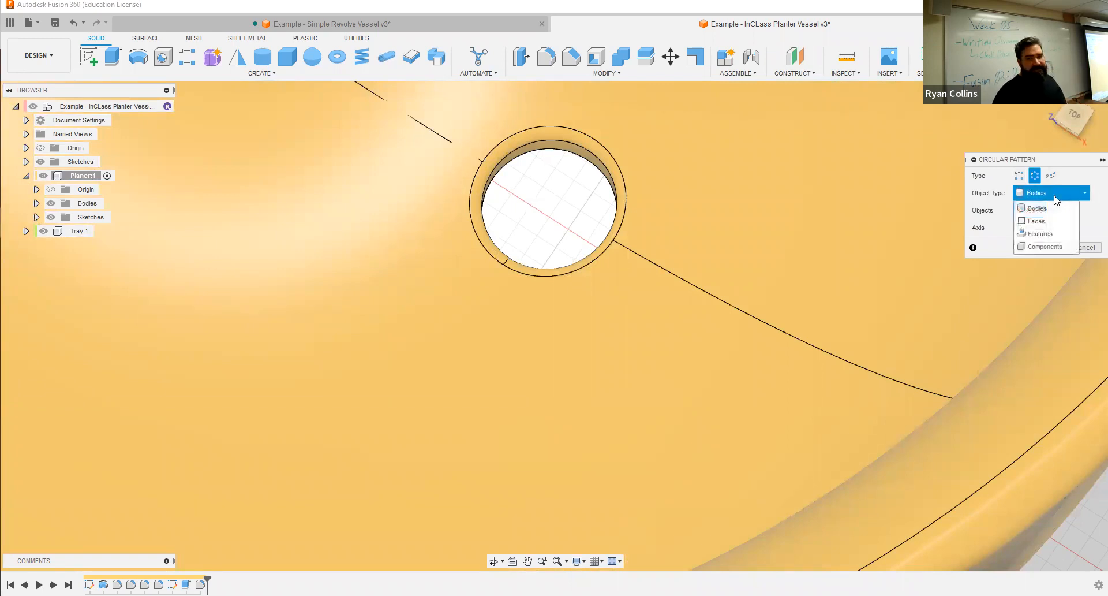
click(1040, 234)
scroll(508, 174, down, 3)
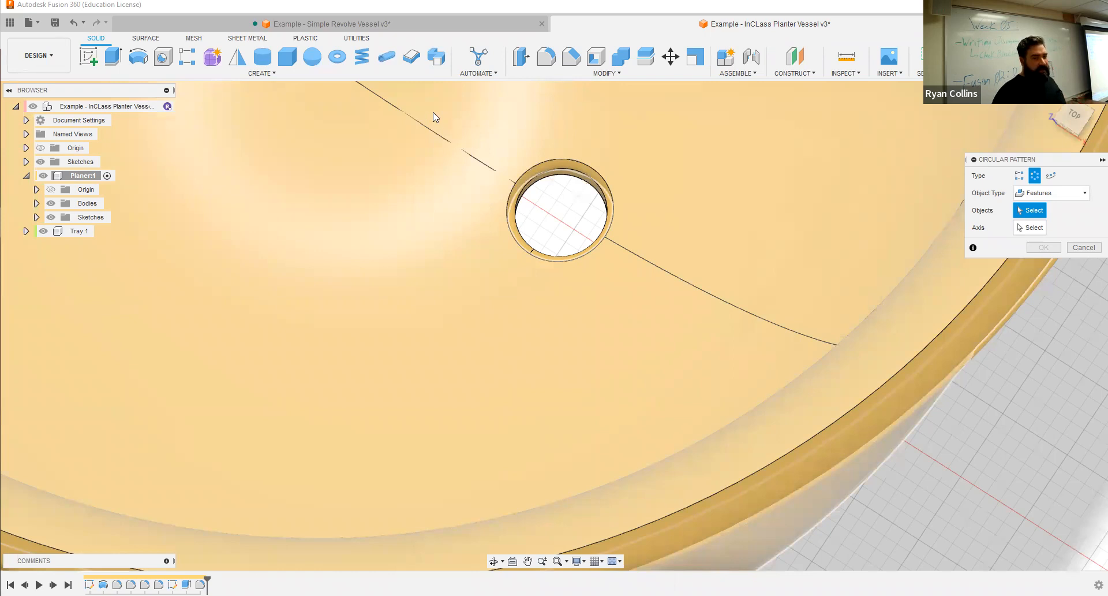
drag(433, 113, 683, 322)
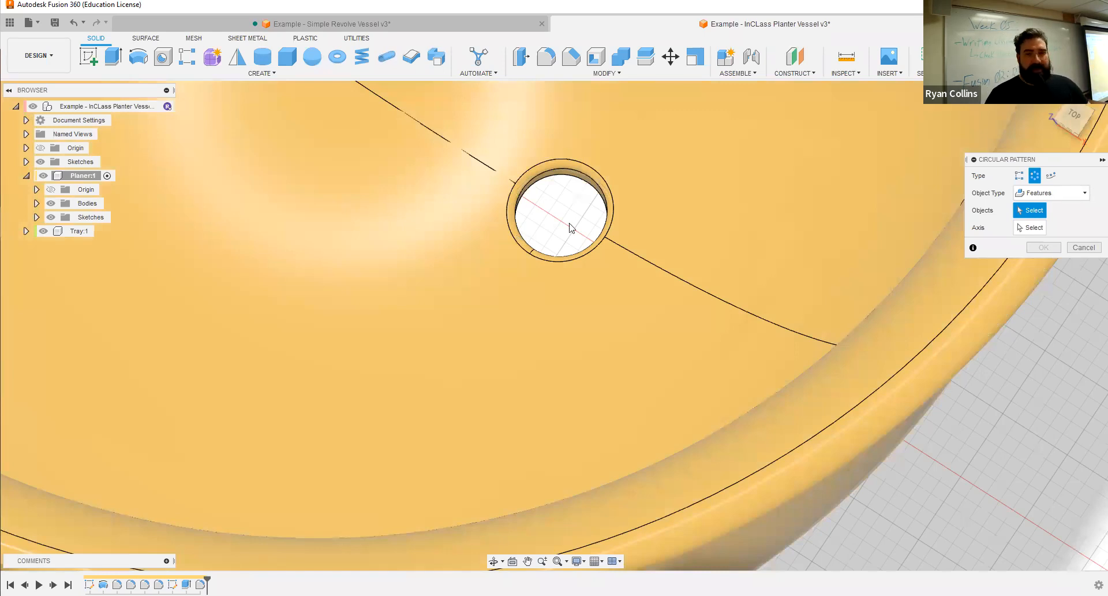
scroll(569, 227, up, 2)
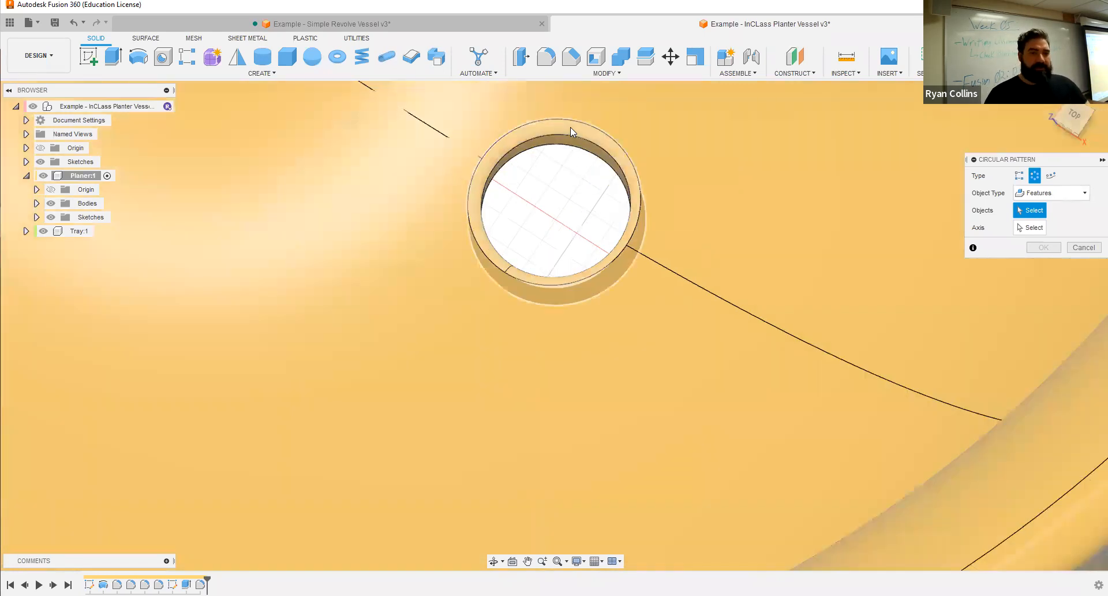
click(575, 149)
shift+middle_drag(552, 238, 593, 253)
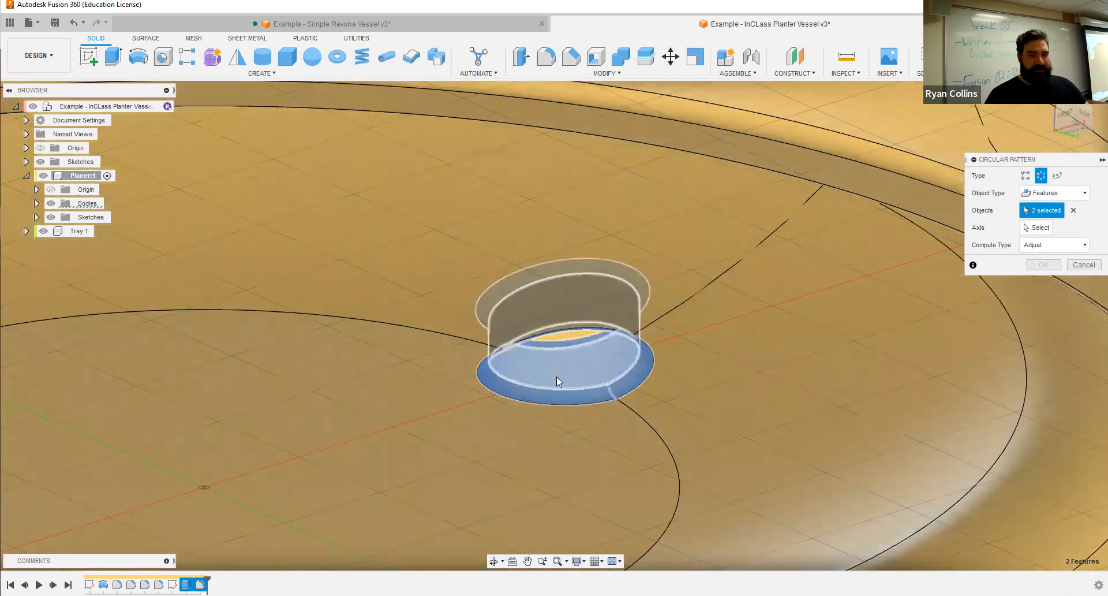
Hide the planter's bodies temporarily and choose the vertical axis line at the origin as the circular pattern's axis.
scroll(557, 376, down, 5)
middle_drag(520, 314, 589, 306)
click(1049, 227)
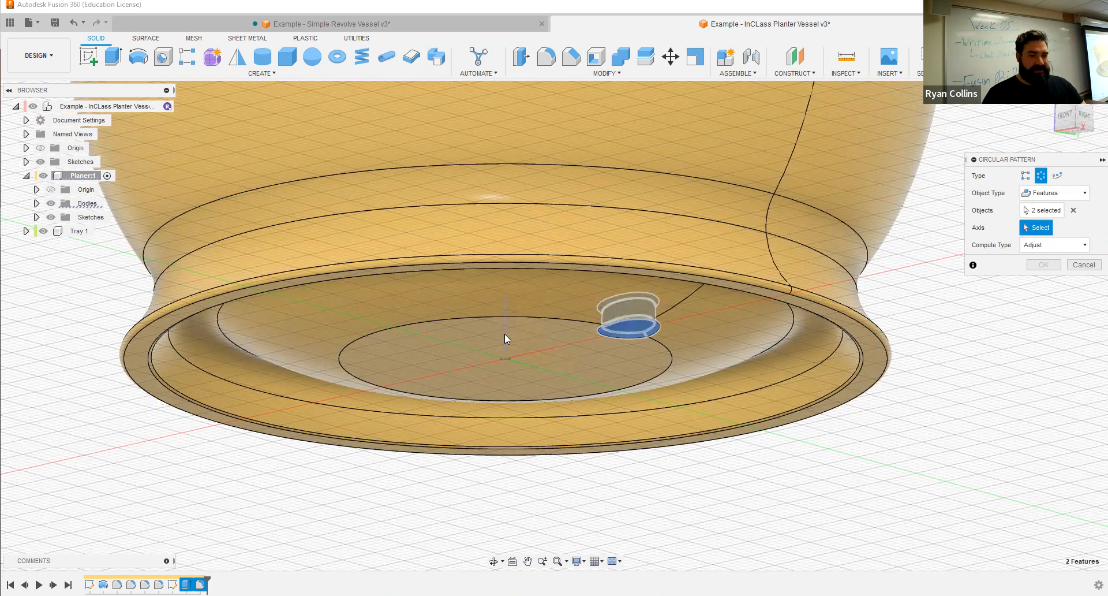
shift+middle_drag(505, 260, 485, 310)
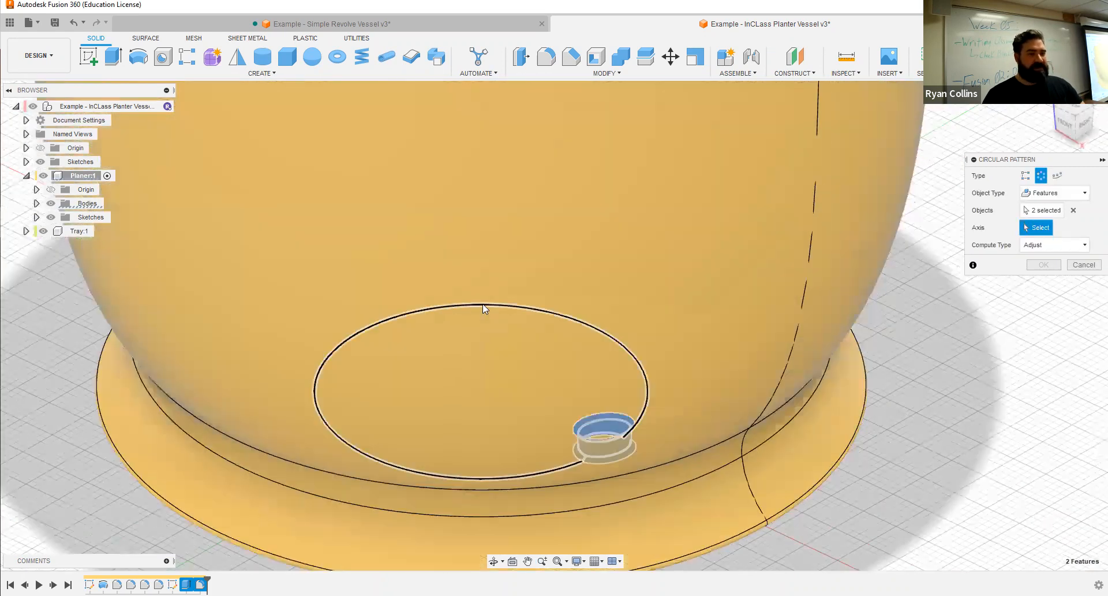
click(50, 205)
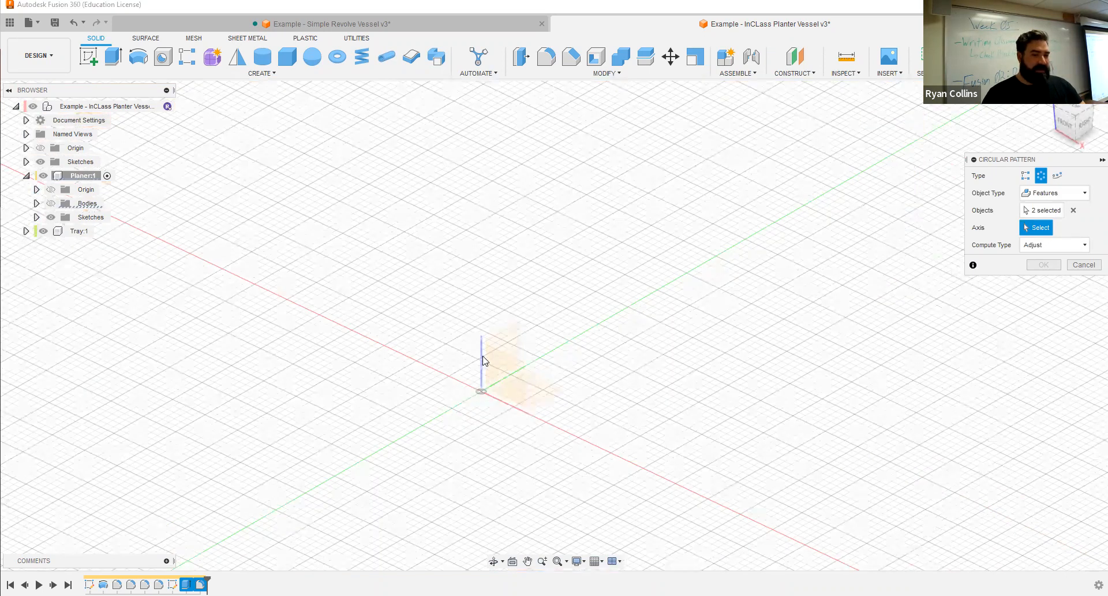
click(482, 361)
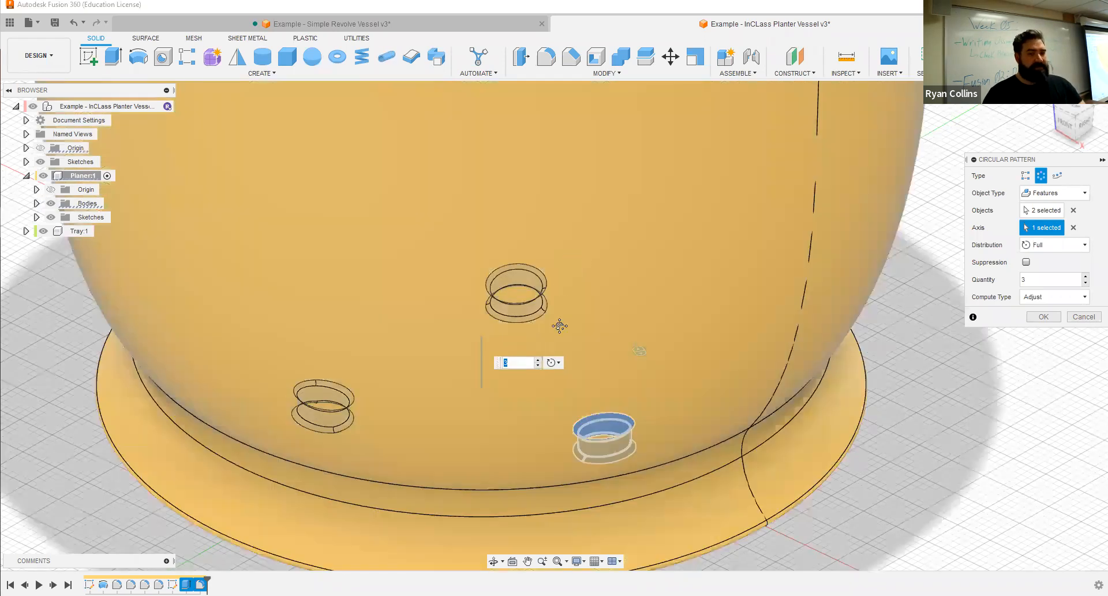
Set the circular pattern's quantity to 5 with full distribution and complete the pattern of drainage holes.
scroll(557, 341, down, 3)
mouse_move(558, 342)
shift+middle_down()
mouse_move(546, 371)
mouse_move(550, 359)
shift+middle_up()
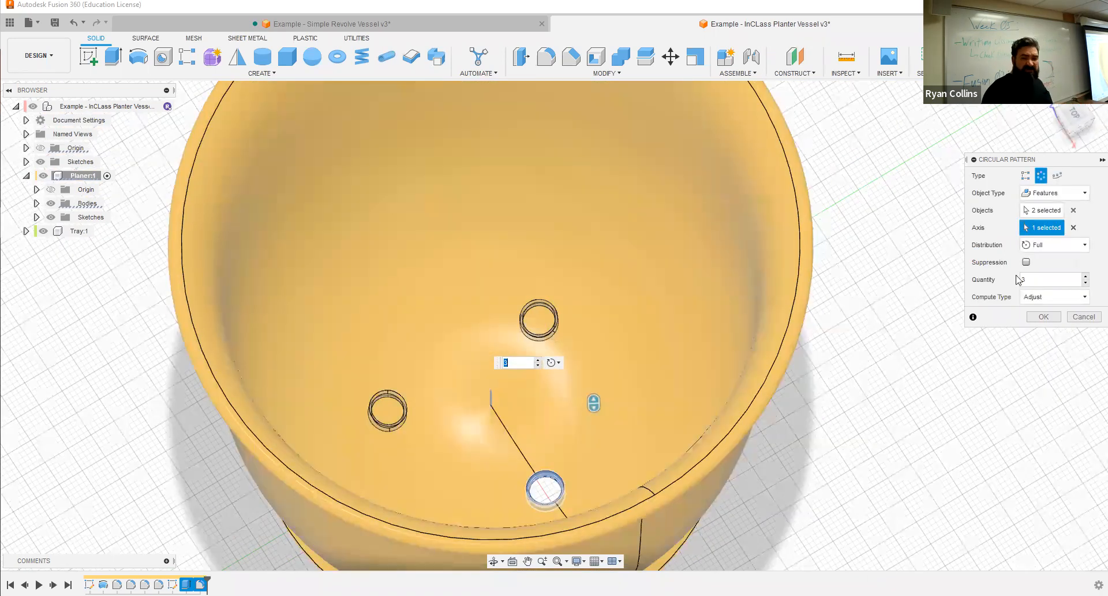
click(1034, 281)
text(5)
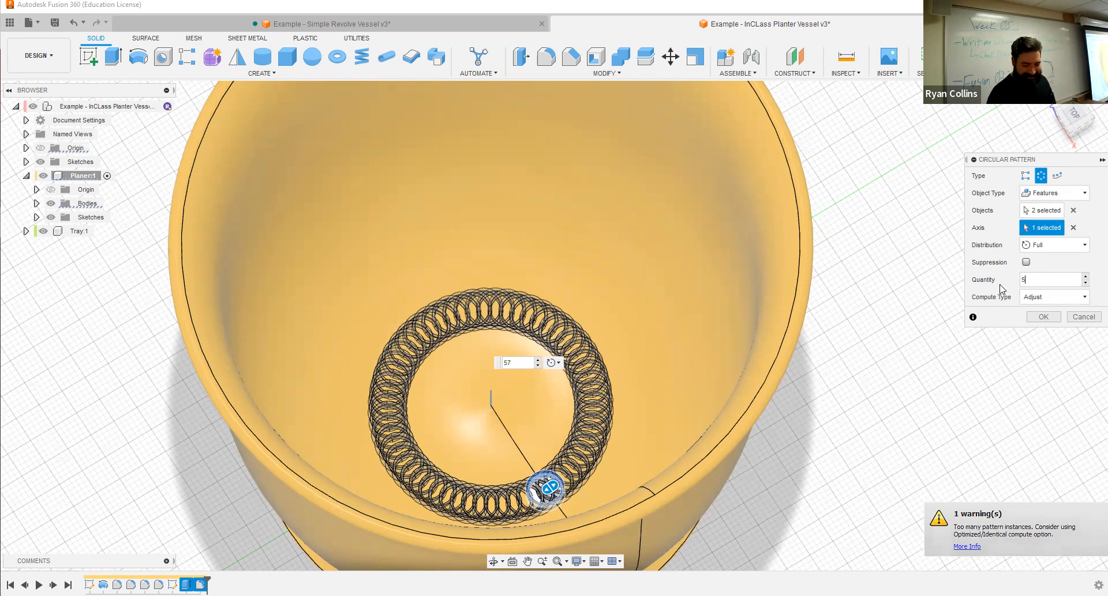
key(BackSpace)
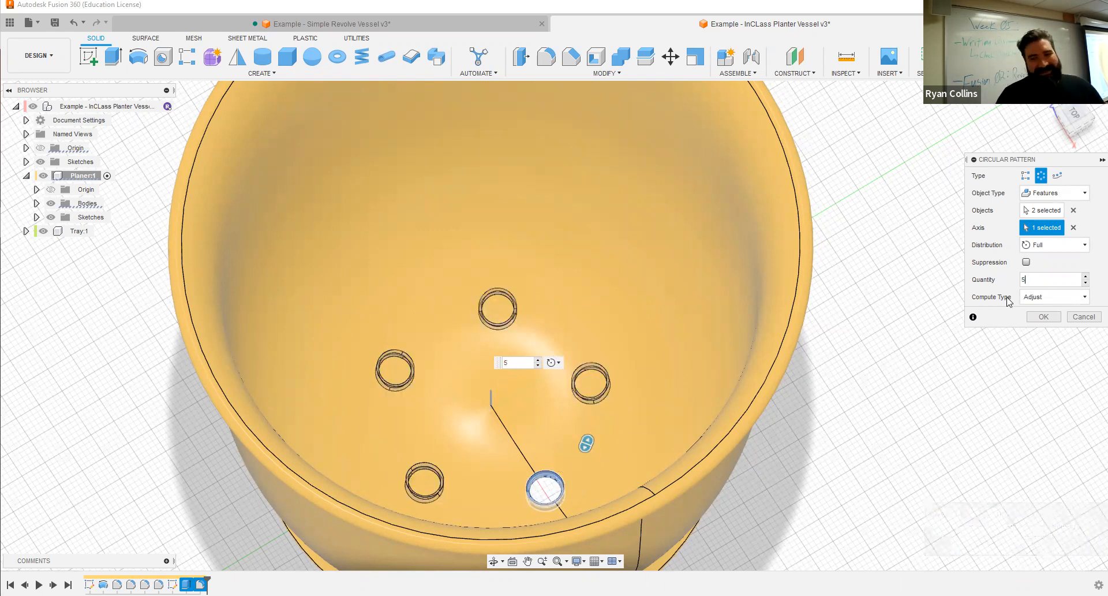
click(1043, 317)
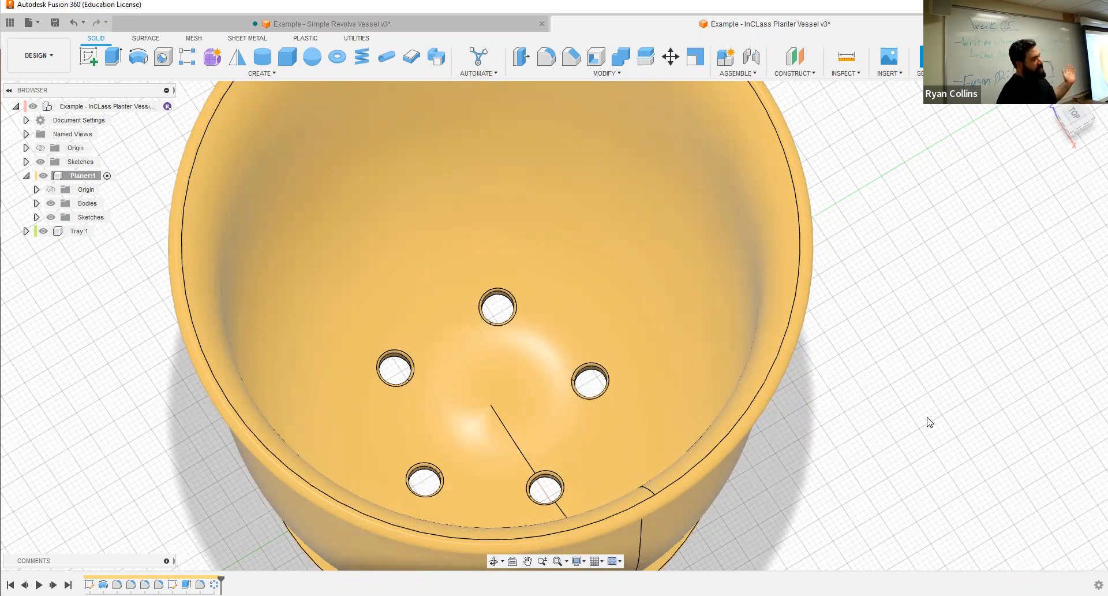
Sketch a 10 mm diameter circle centred on the origin on the vertical origin plane facing the right view, and finish the sketch.
middle_click(908, 403)
middle_click(911, 403)
shift+middle_drag(716, 372, 531, 359)
scroll(683, 445, up, 5)
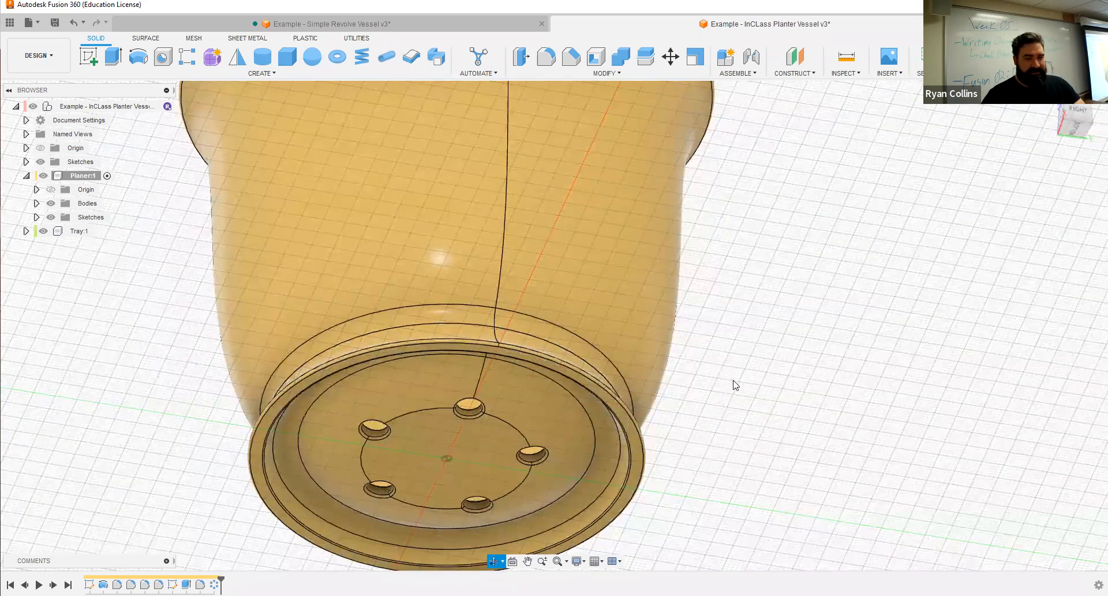
click(1076, 116)
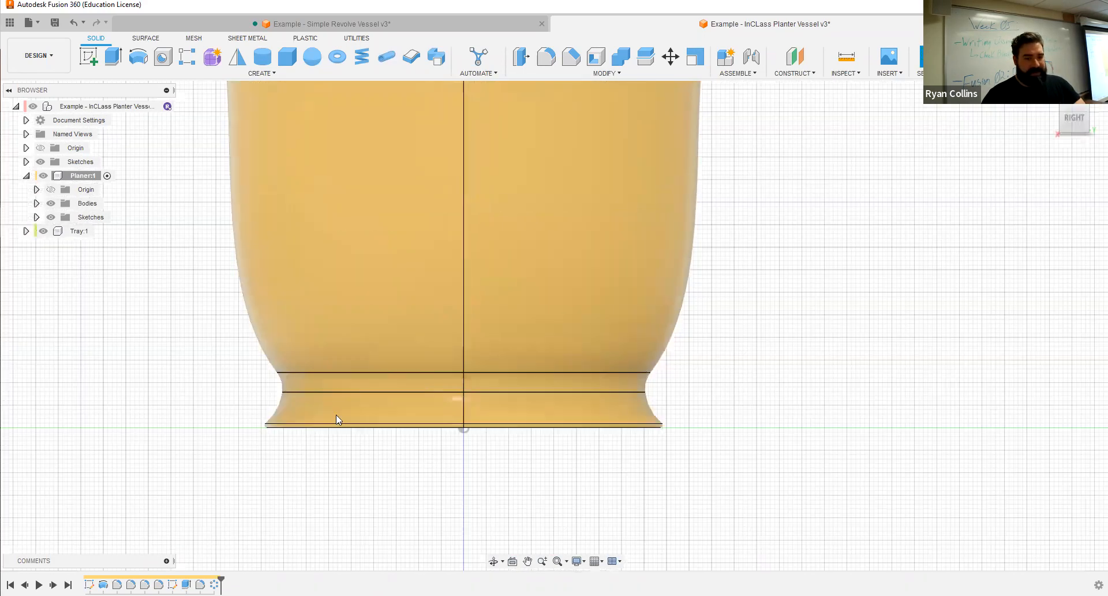
click(88, 56)
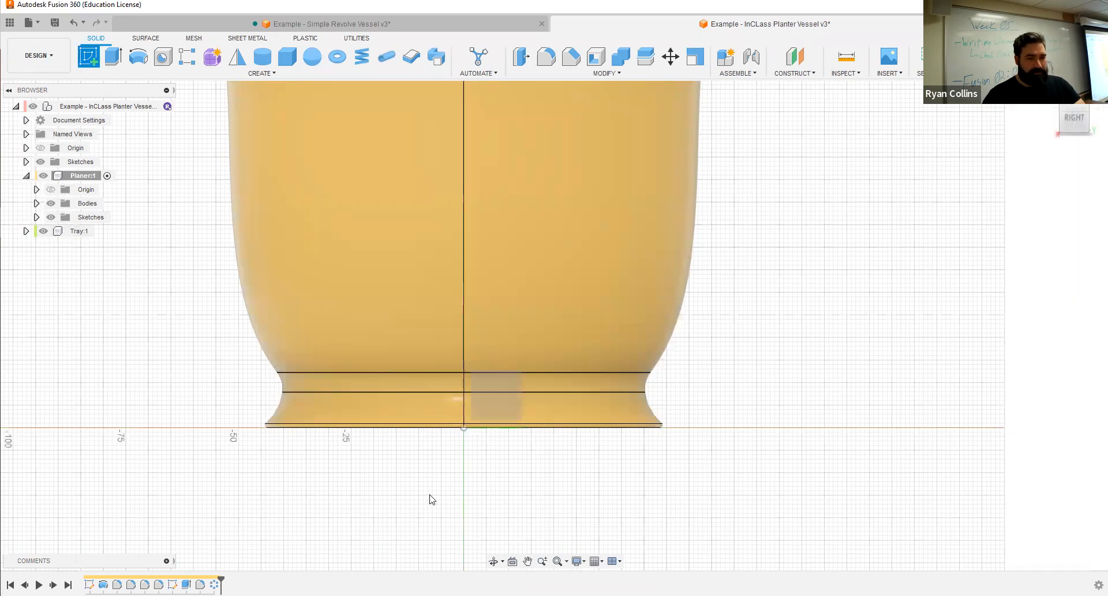
click(506, 408)
click(138, 56)
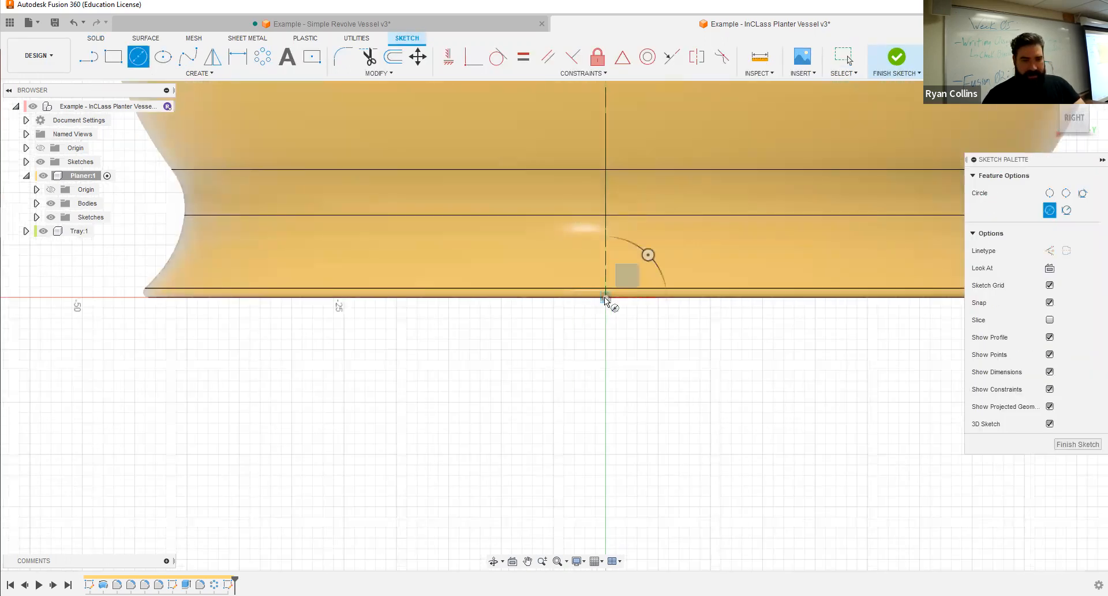
text(10)
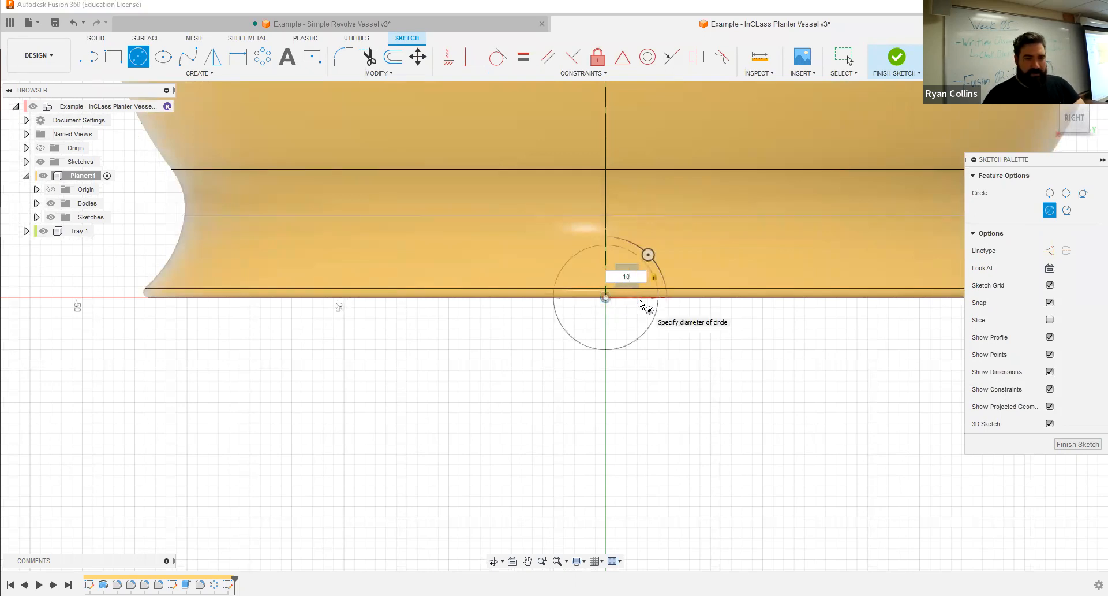
key(Return)
key(Escape)
shift+middle_drag(606, 425, 638, 429)
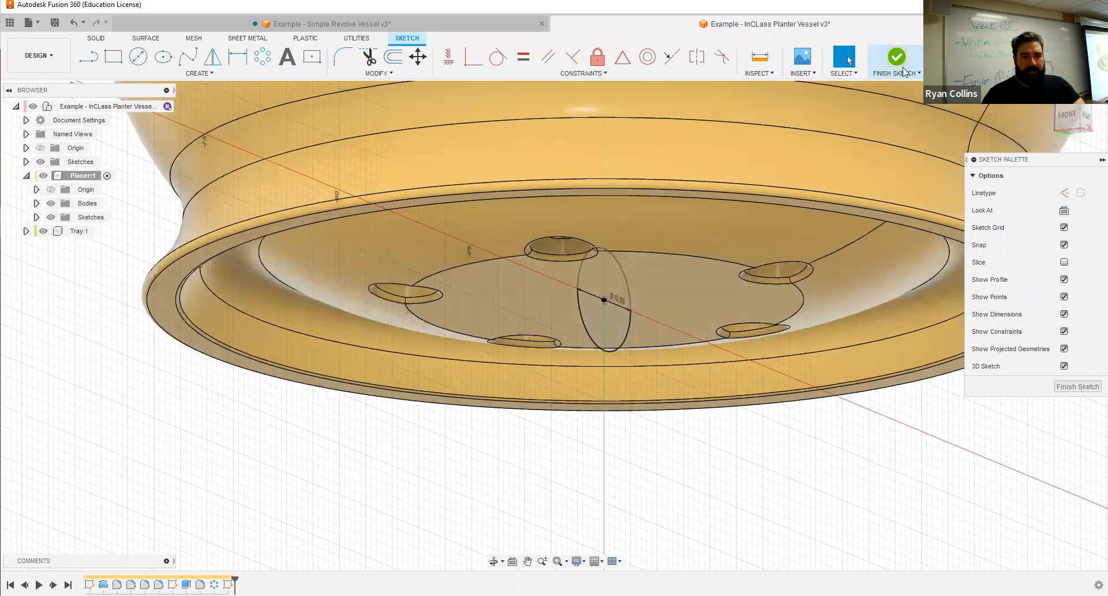
click(898, 58)
Try to extrude-cut the circle with an Object start and a To Object extent ending at the foot ring's outer face.
click(113, 56)
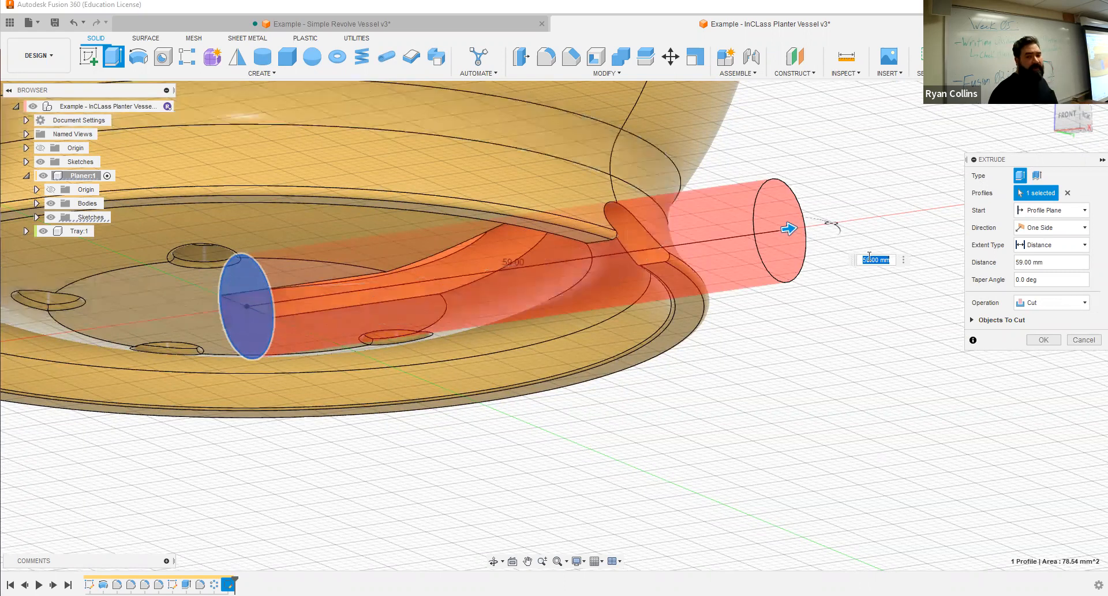
click(1057, 208)
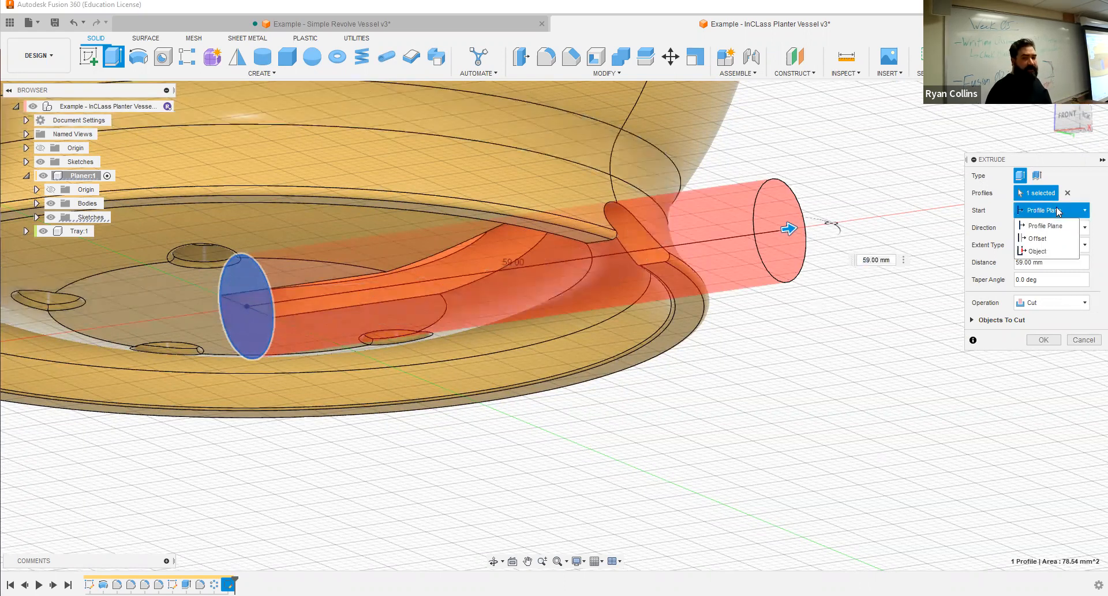
click(1040, 239)
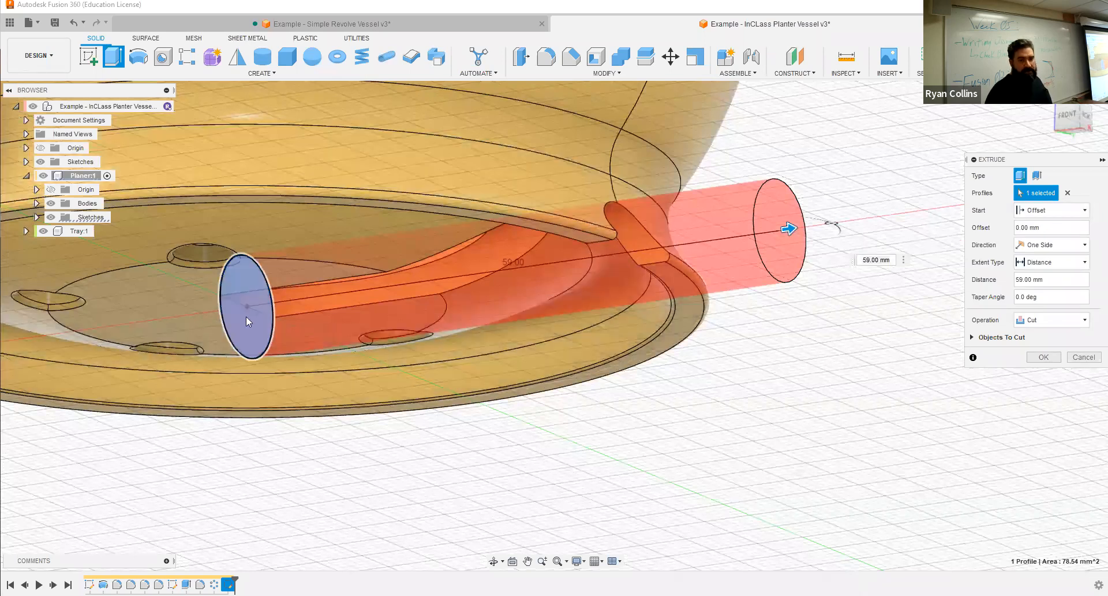
click(1037, 211)
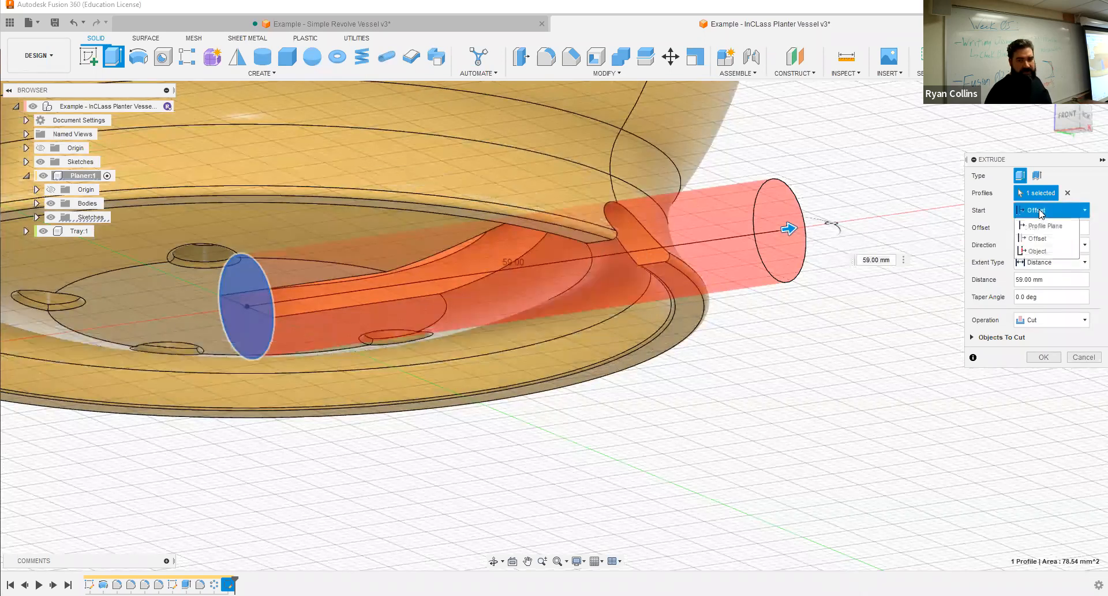
click(1038, 254)
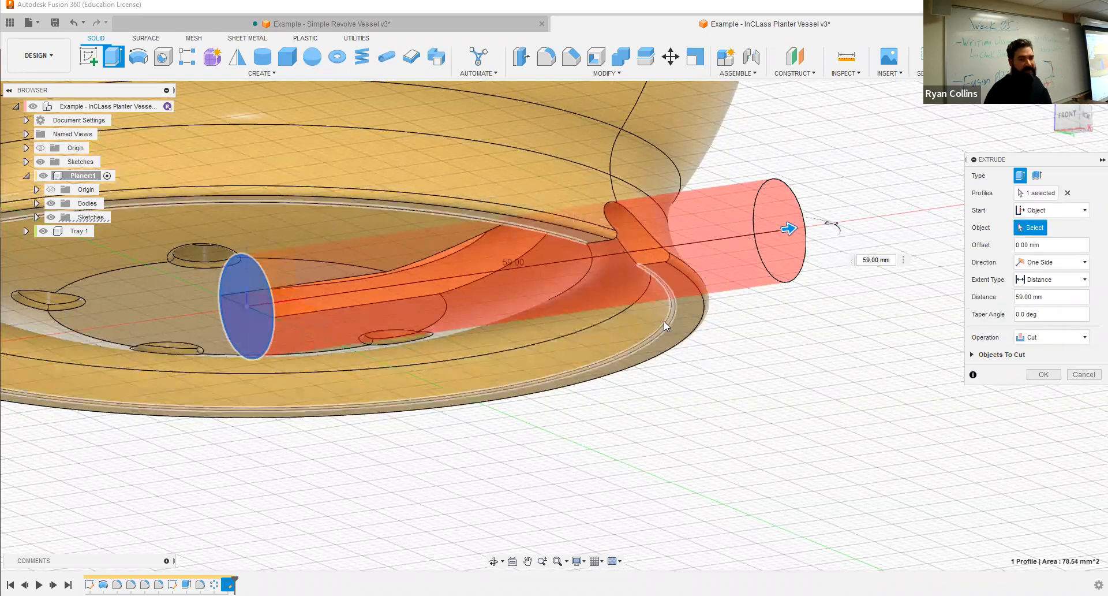
click(626, 321)
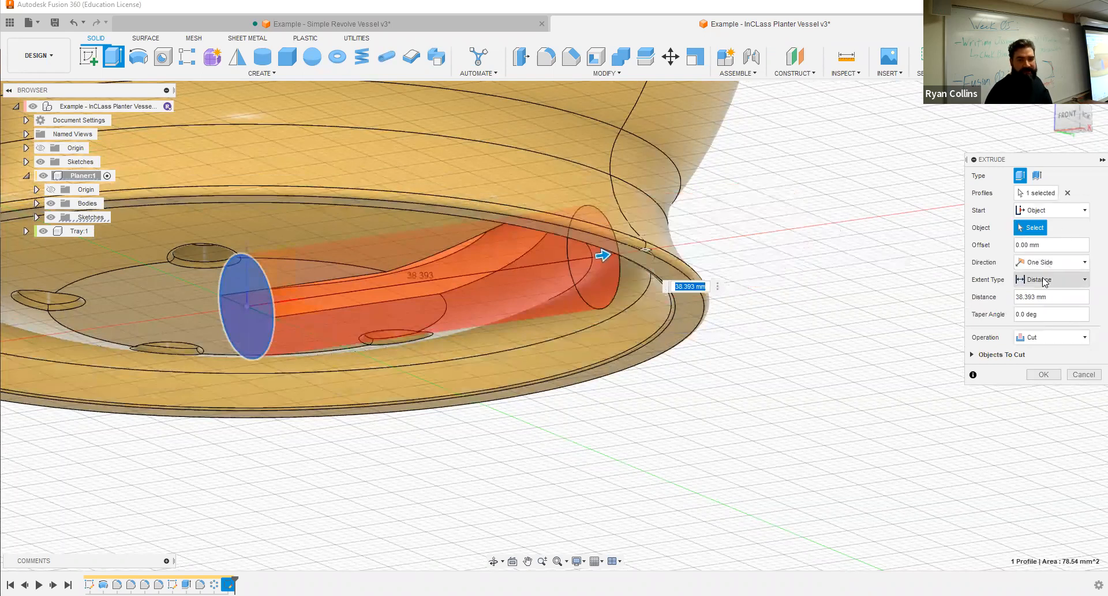
click(1045, 282)
click(1042, 311)
click(662, 238)
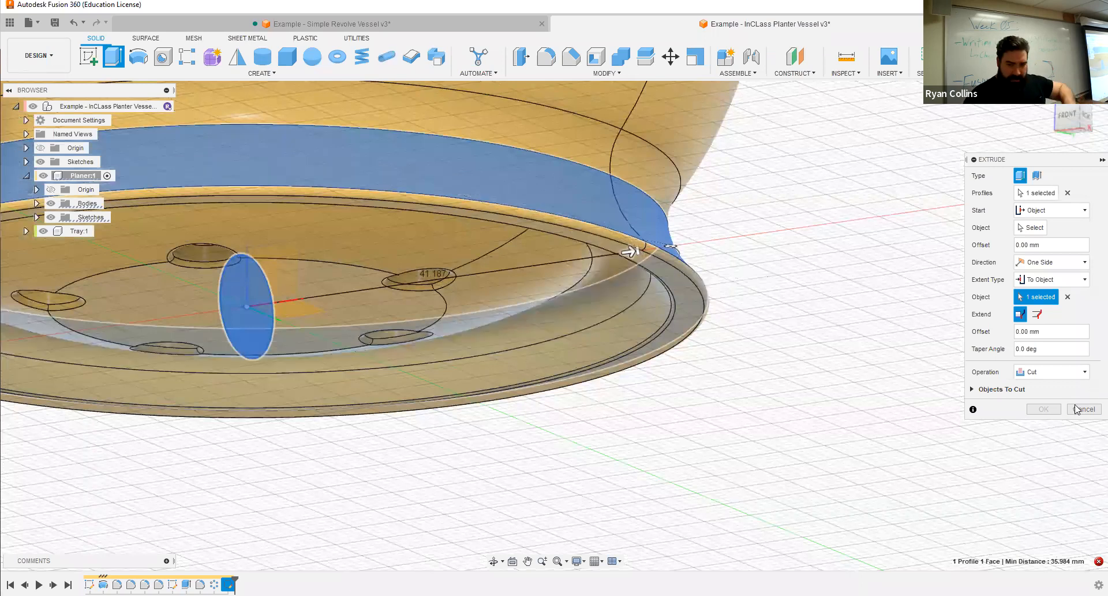
key(Escape)
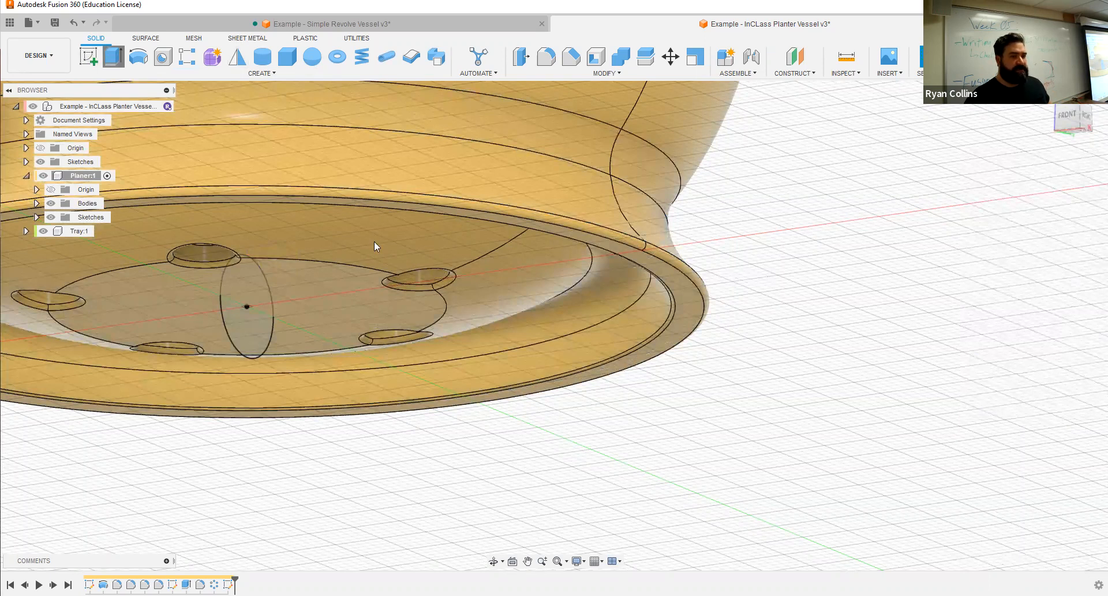
Try to extrude the circle from the foot ring's inner face as start object to its outer face as end object.
key(e)
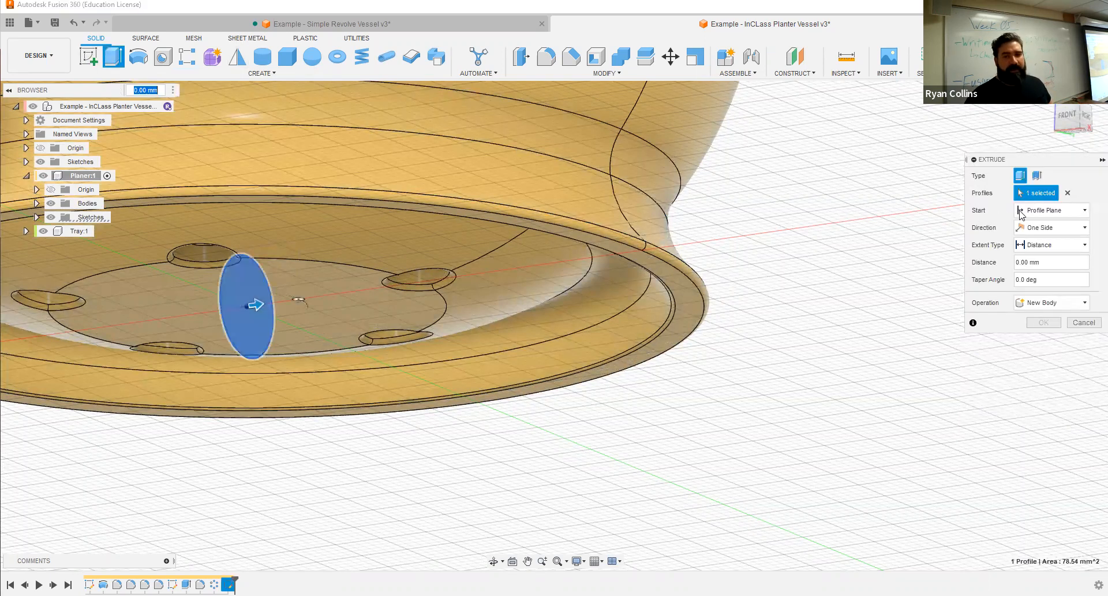
click(1049, 210)
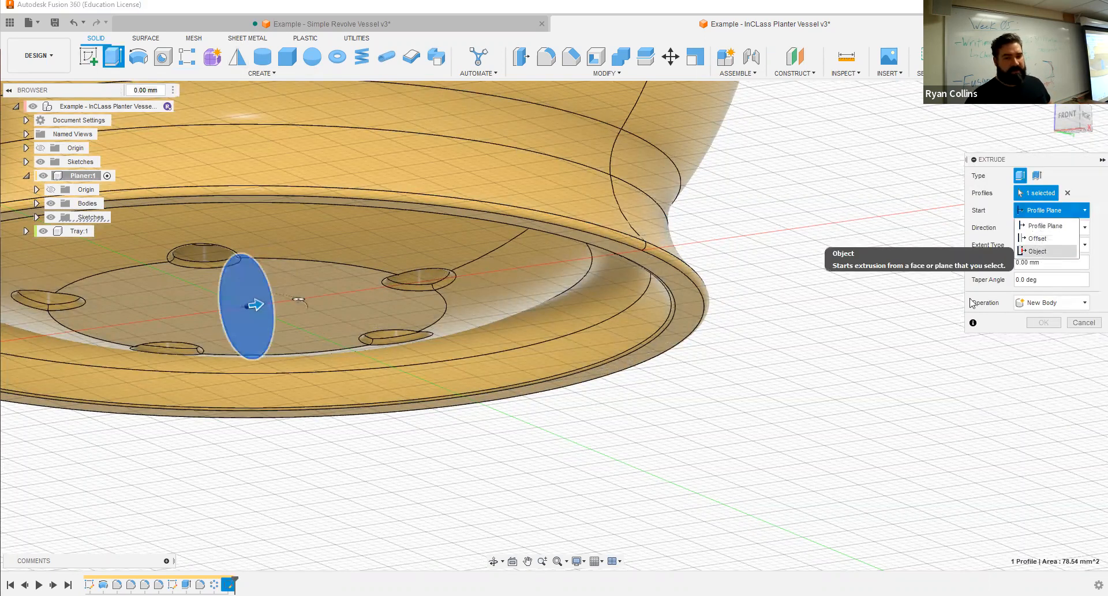
click(1043, 255)
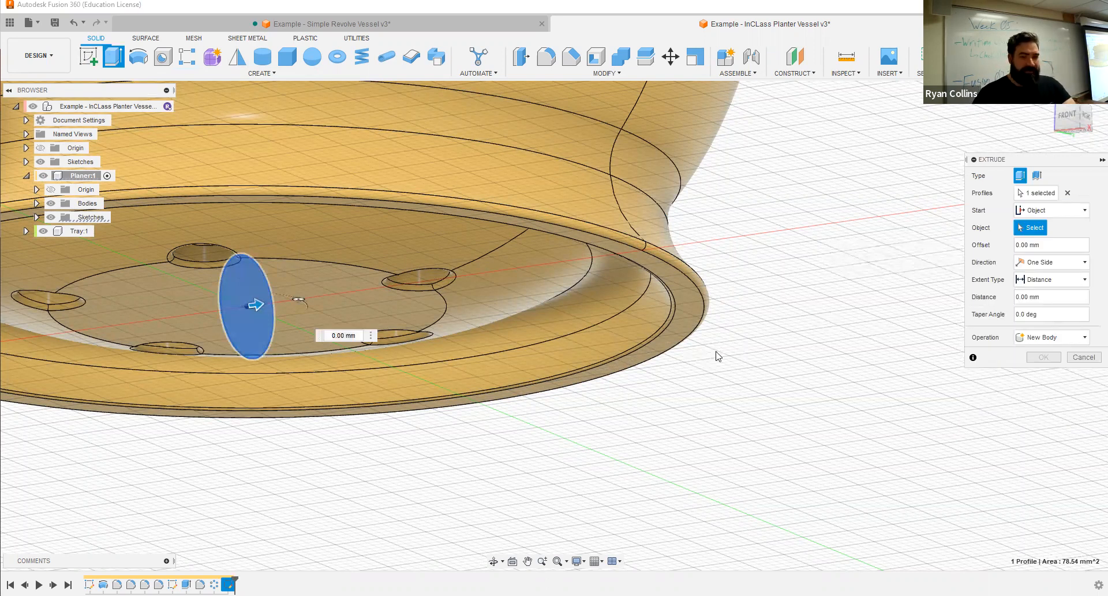
shift+middle_drag(717, 354, 733, 229)
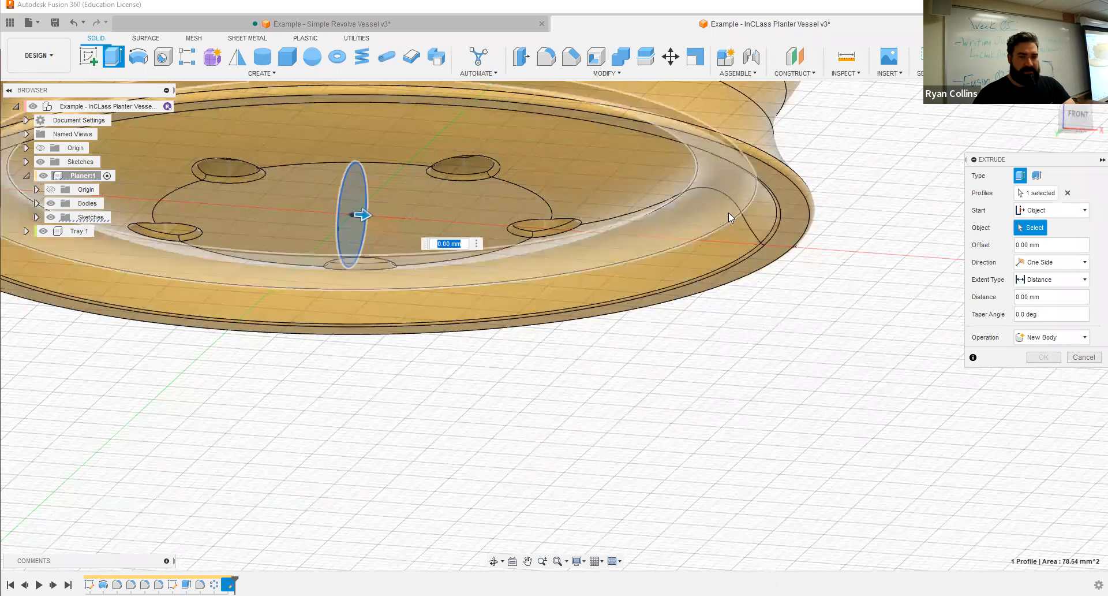
click(730, 217)
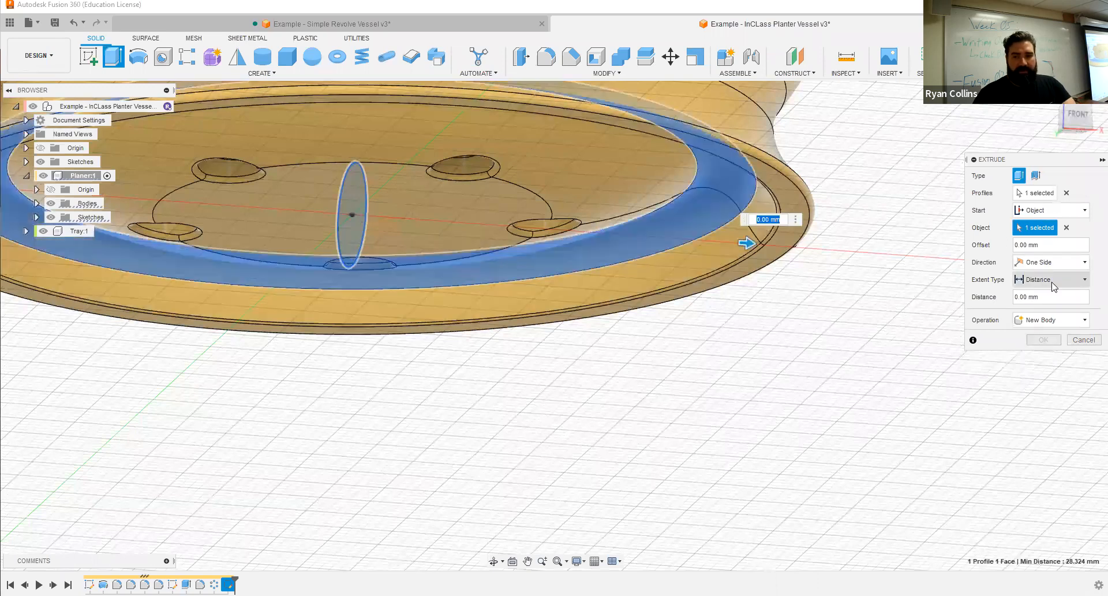
click(1052, 282)
click(1041, 308)
shift+middle_drag(826, 268, 873, 167)
click(872, 169)
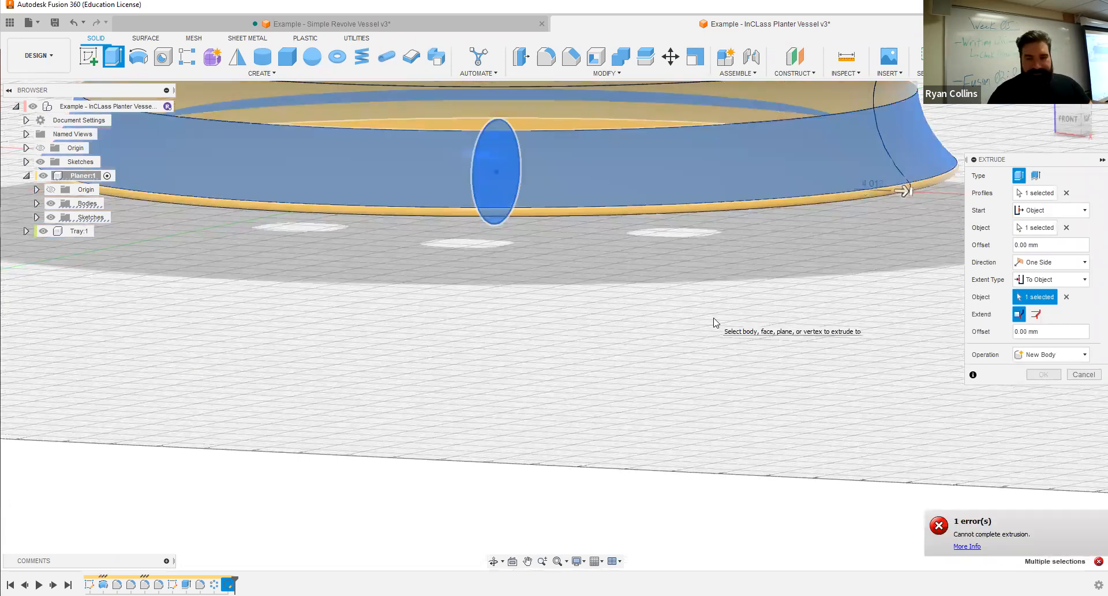
scroll(787, 374, down, 2)
scroll(819, 356, up, 2)
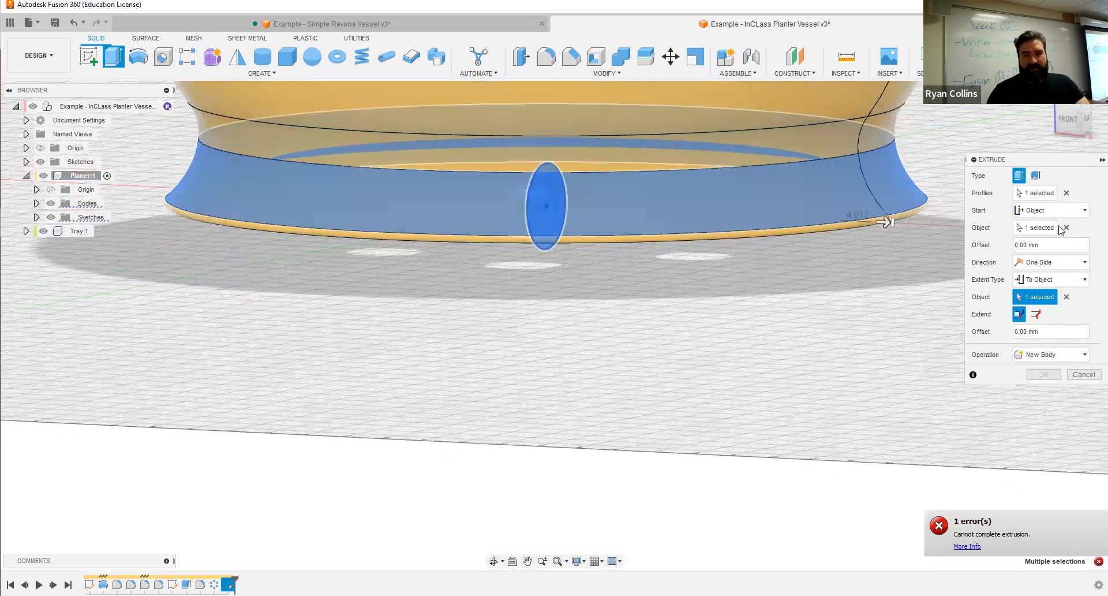
Try an Offset start with a 51 mm cut distance for the circle's extrusion, and cancel the command.
click(1086, 212)
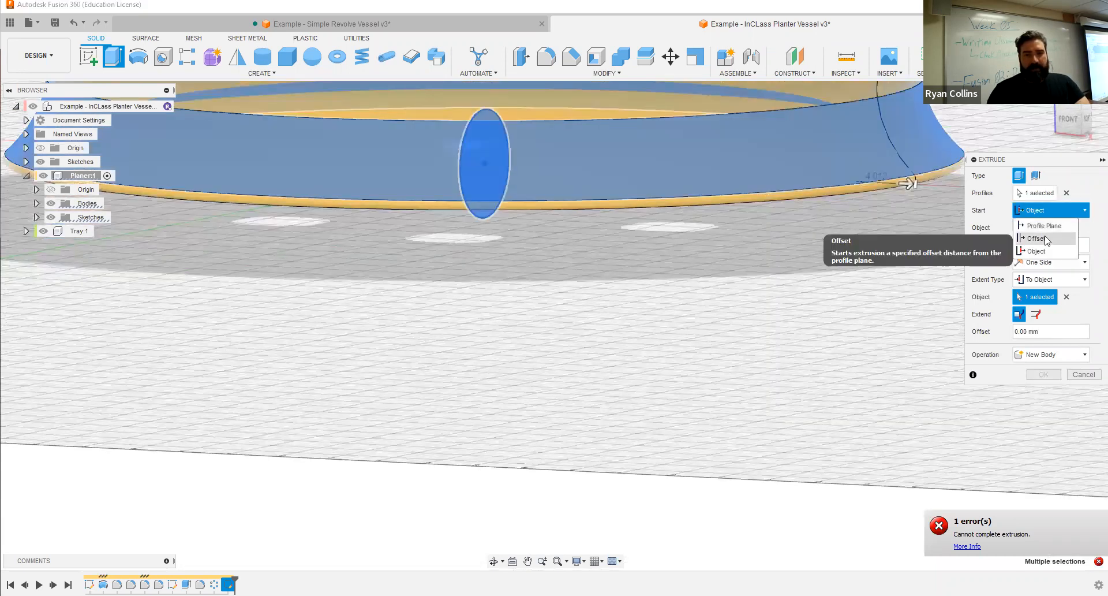
click(1046, 239)
shift+middle_drag(668, 386, 734, 295)
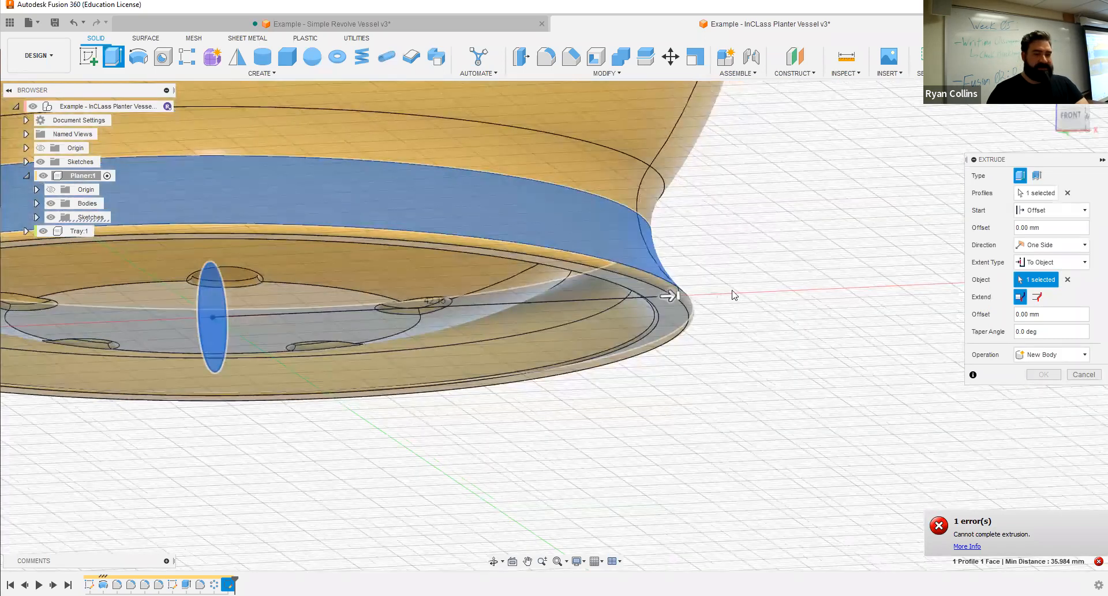
drag(747, 293, 763, 290)
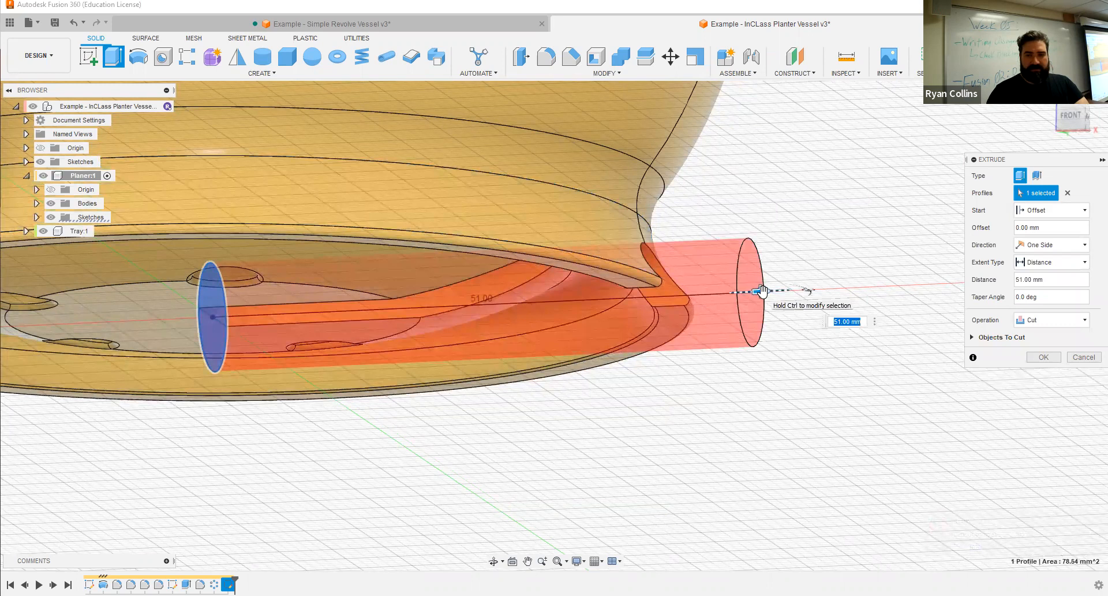
click(1085, 356)
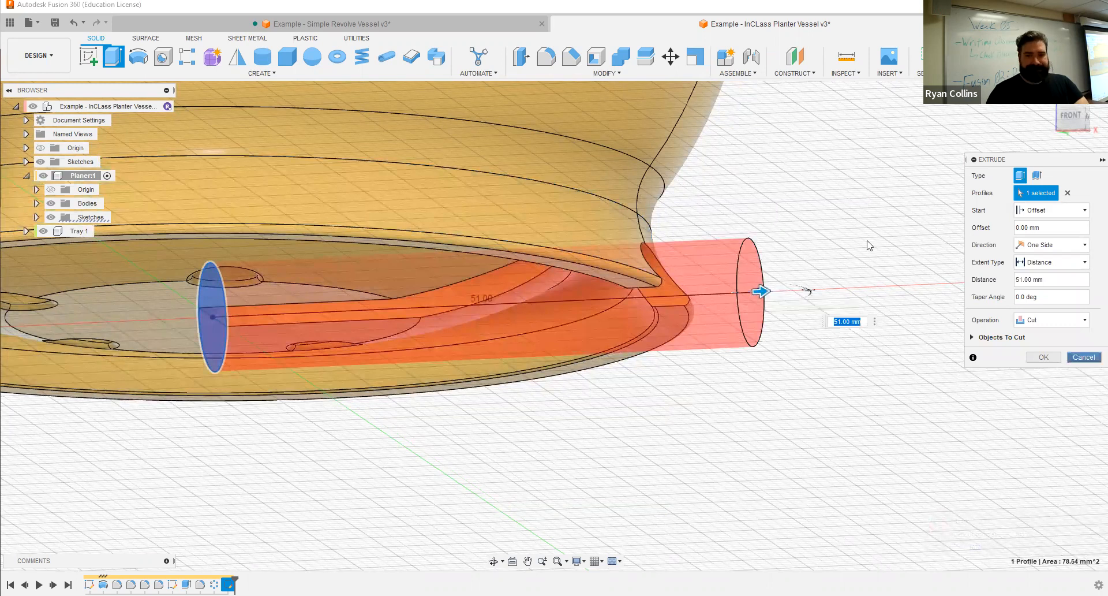
Try extruding the circle as a 37 mm cut with an Offset start, reaching towards the foot ring's inner wall.
key(e)
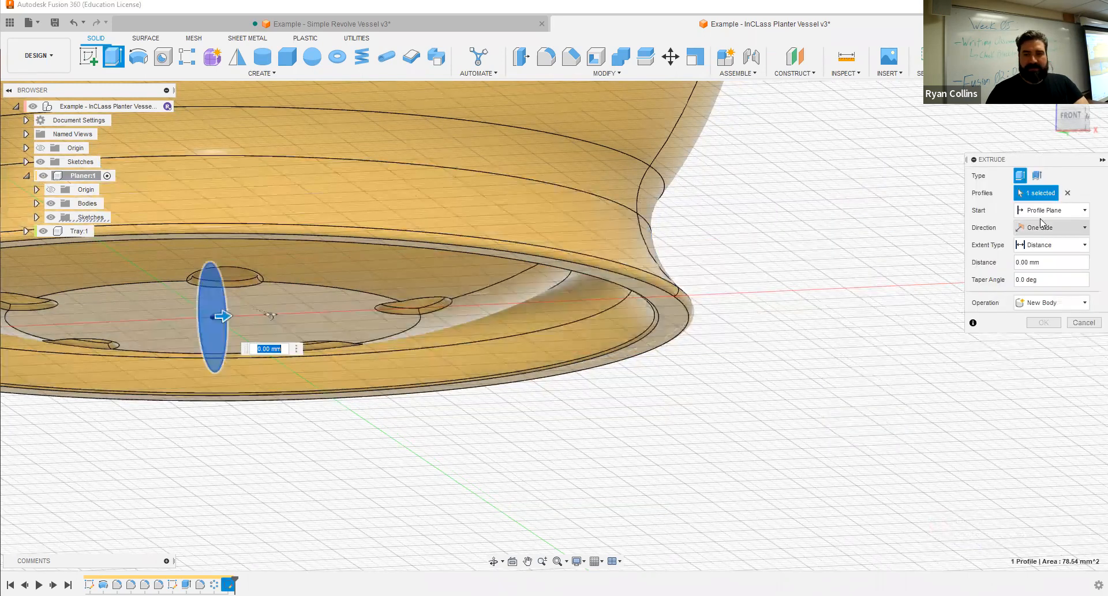
click(1051, 213)
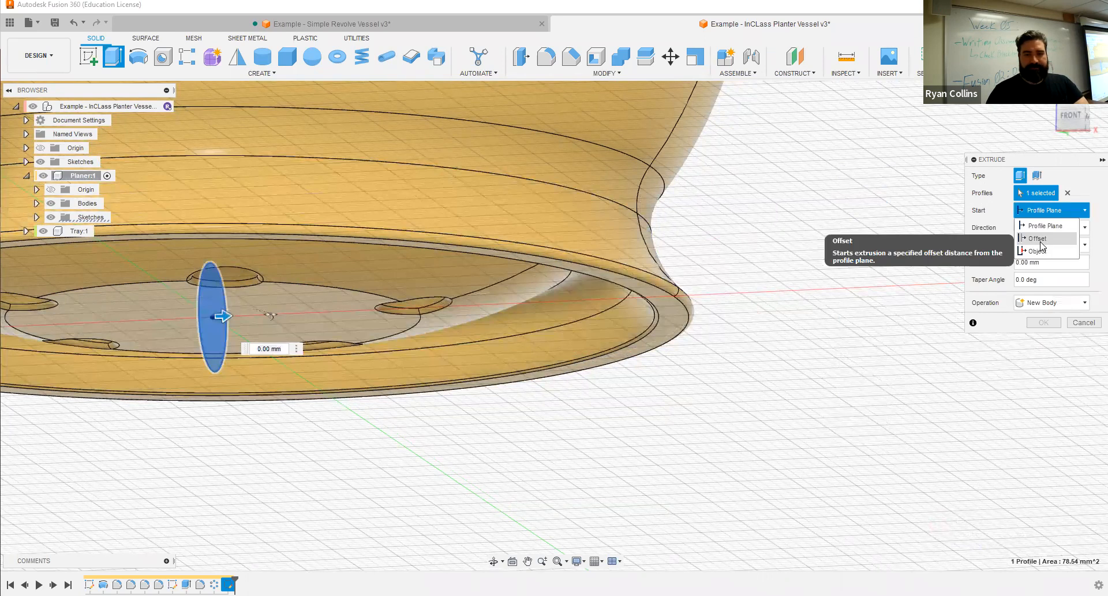
click(1037, 238)
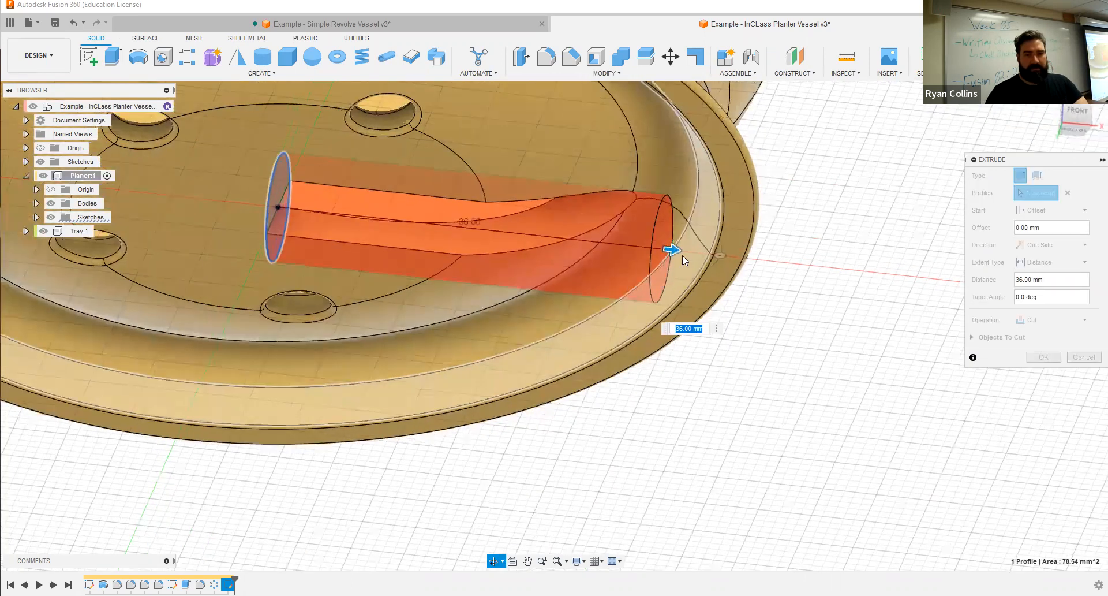
drag(682, 255, 685, 249)
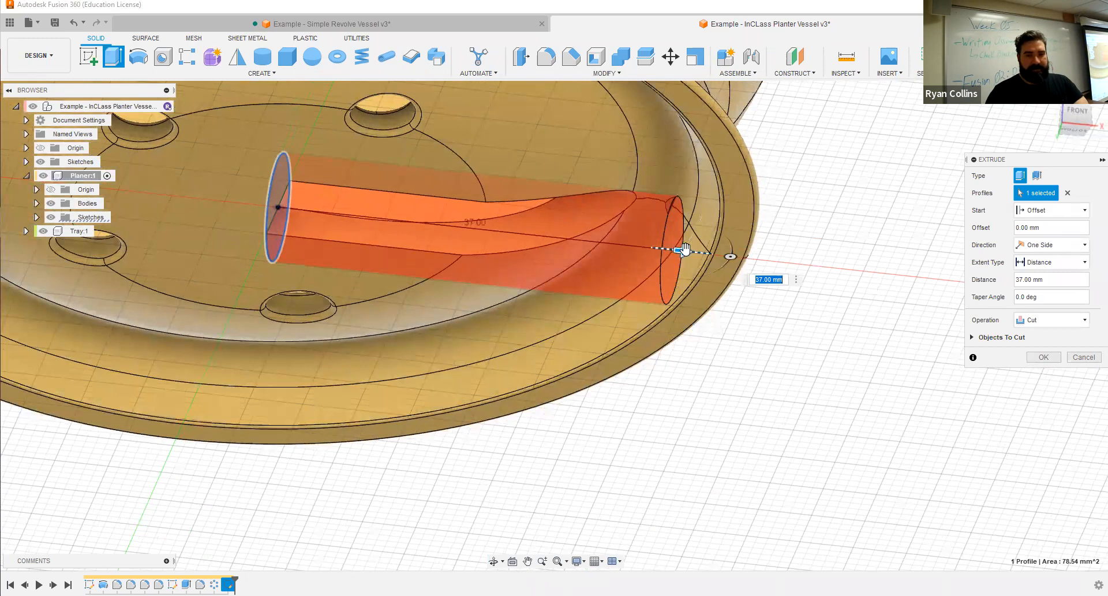
click(1036, 358)
shift+middle_drag(836, 341, 453, 374)
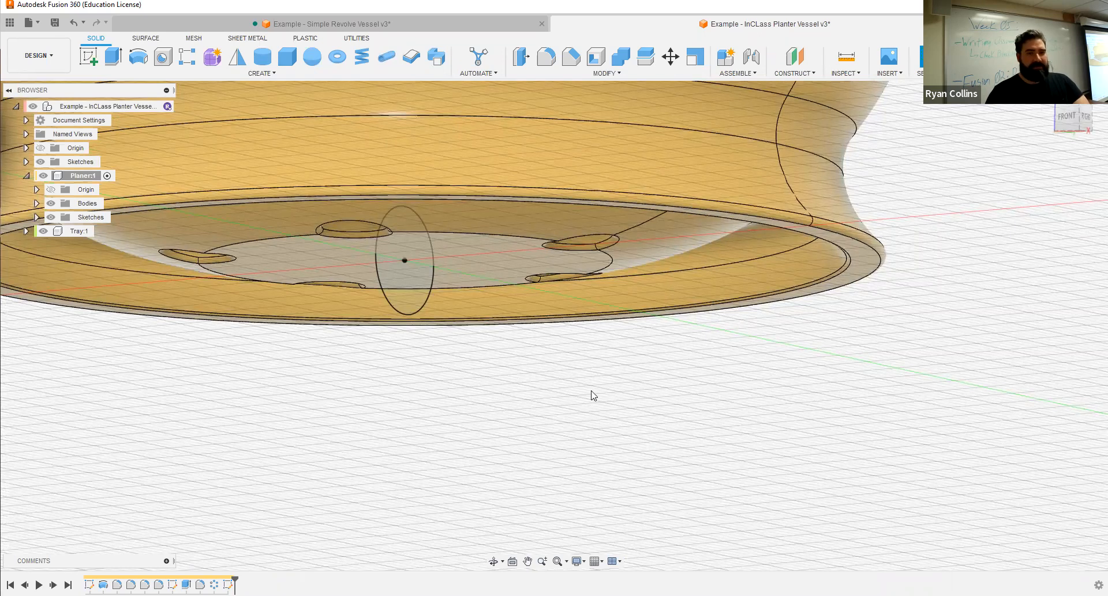
Extrude the circle with an Offset start, pulling it about 67 mm outward through one side of the foot ring.
right_click(589, 411)
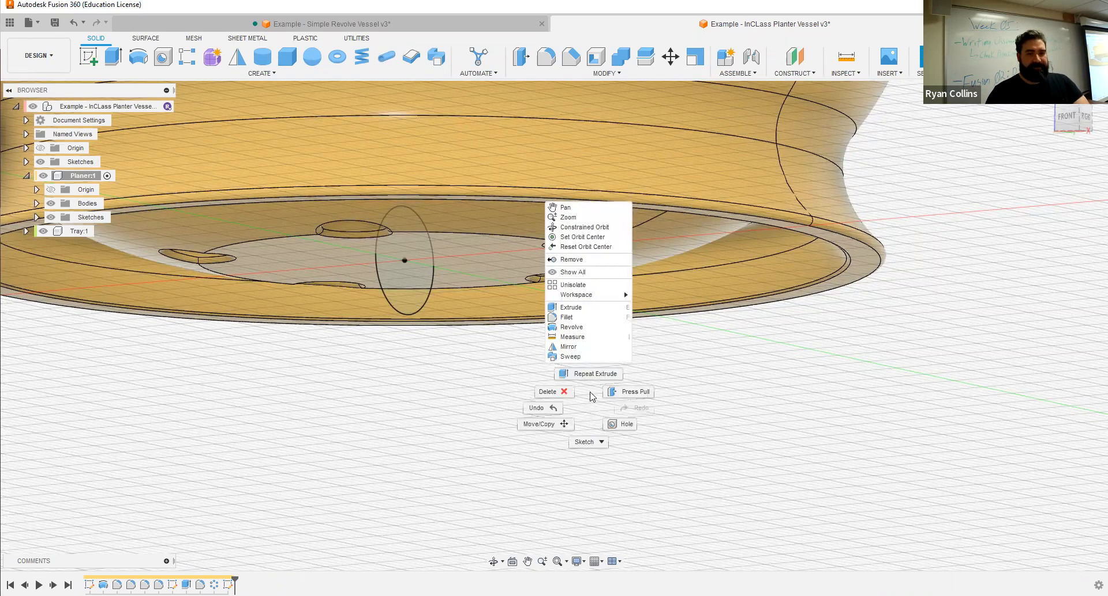
click(406, 302)
click(1069, 211)
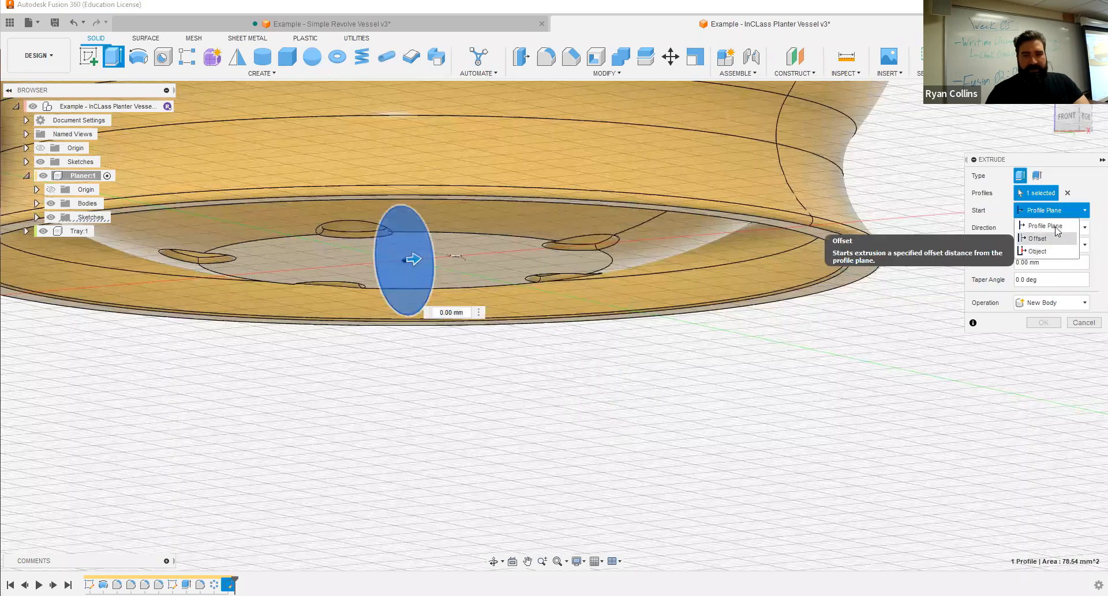
click(1056, 238)
click(1057, 227)
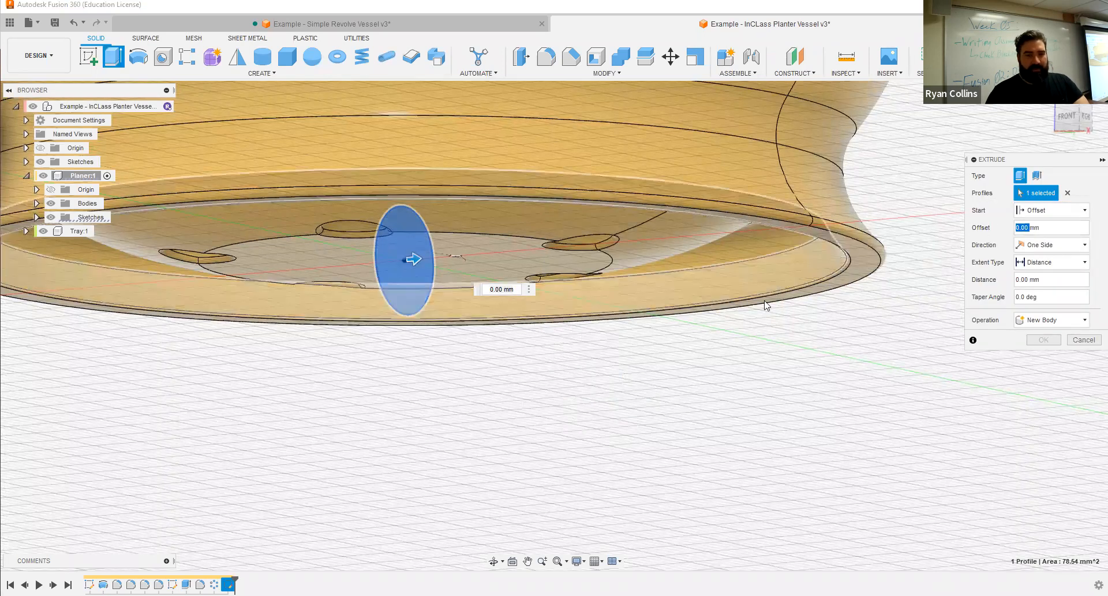
middle_drag(310, 297, 190, 325)
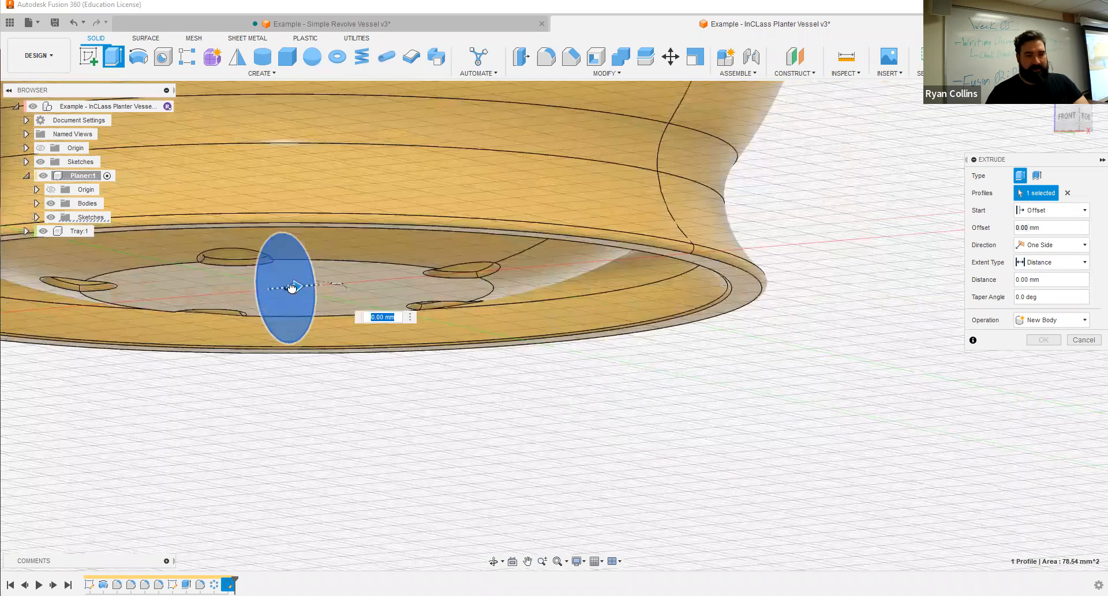
drag(294, 286, 915, 266)
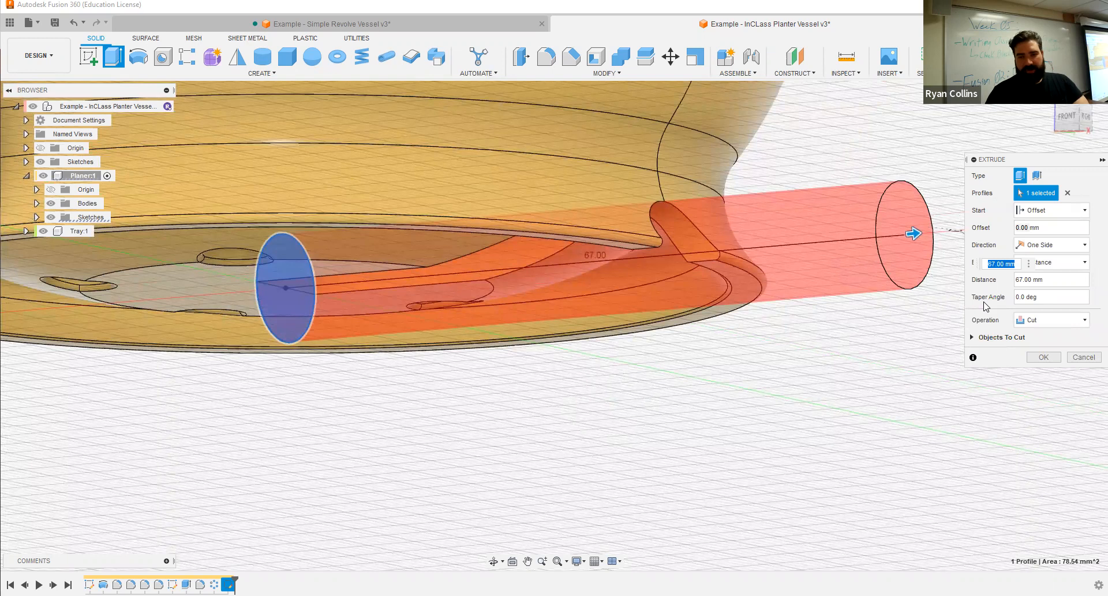
click(1054, 262)
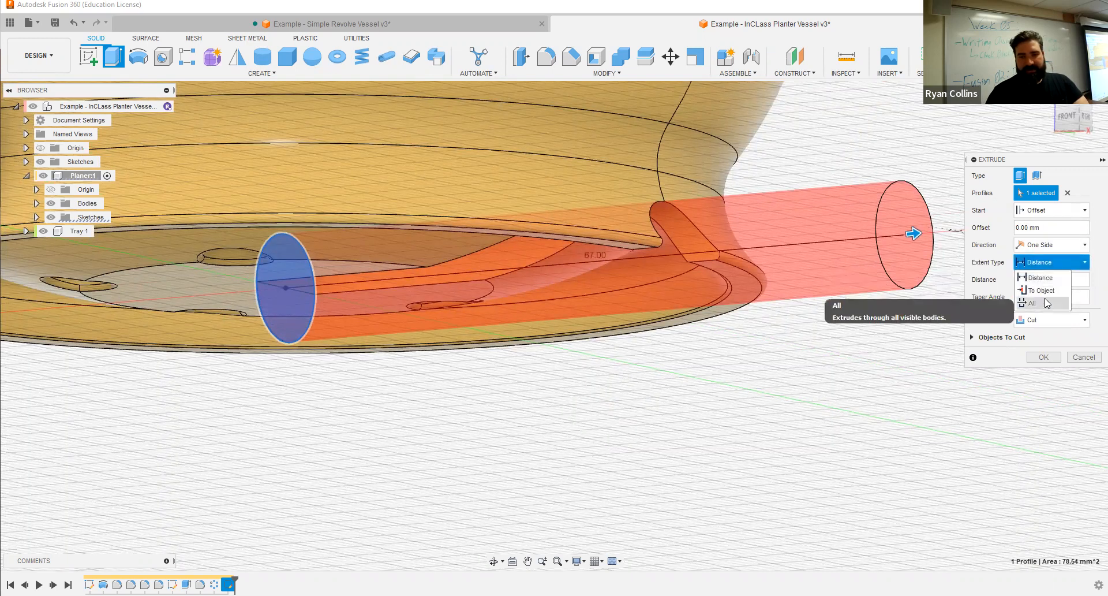
click(1040, 277)
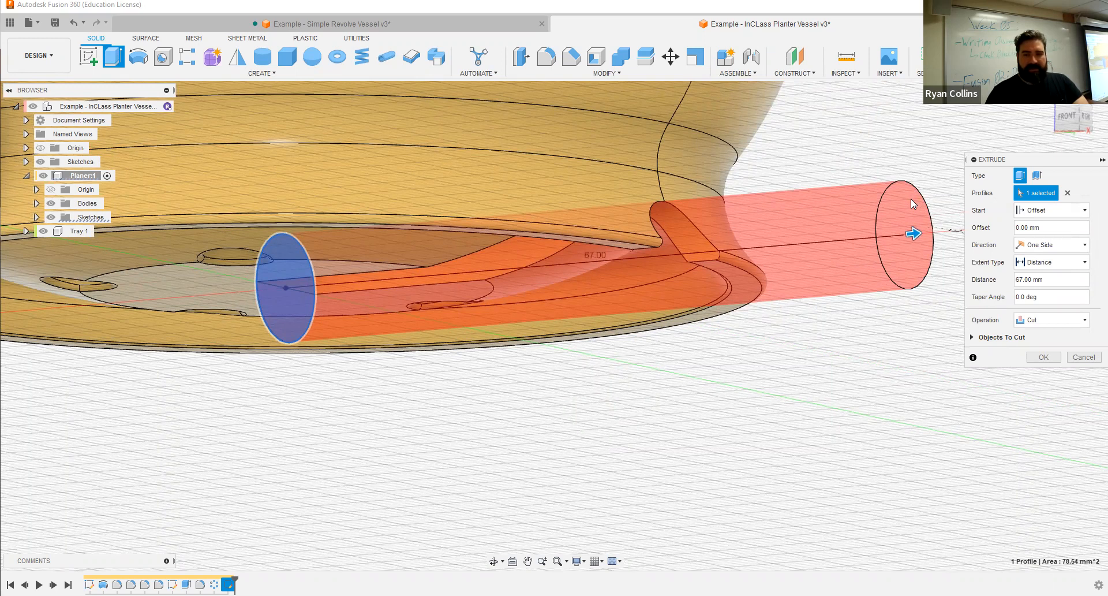
Set the extrusion's start offset to 60 mm so that it begins outside the foot ring.
click(1050, 227)
drag(1039, 228, 1004, 235)
text(60)
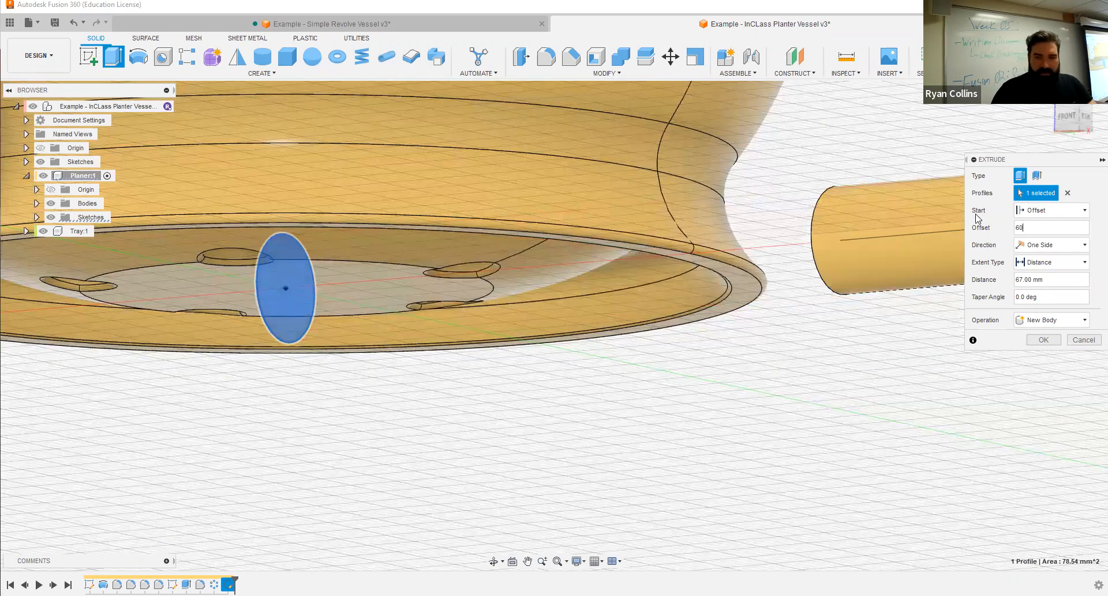
Try ending the circle's extrusion at the foot ring's inner face with the To Object extent type.
middle_drag(890, 294, 753, 309)
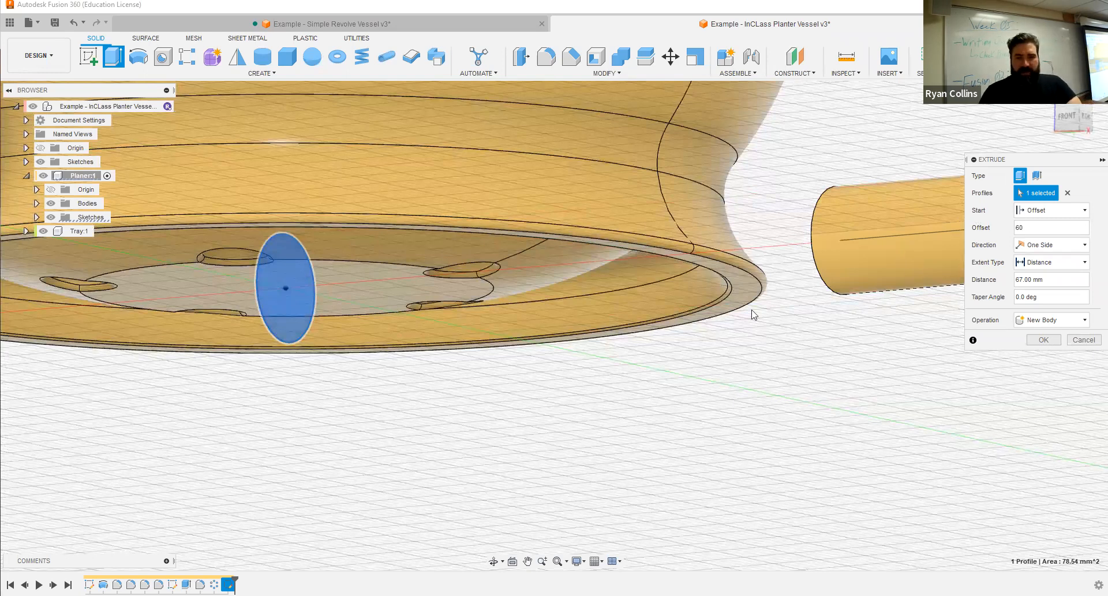
click(1060, 260)
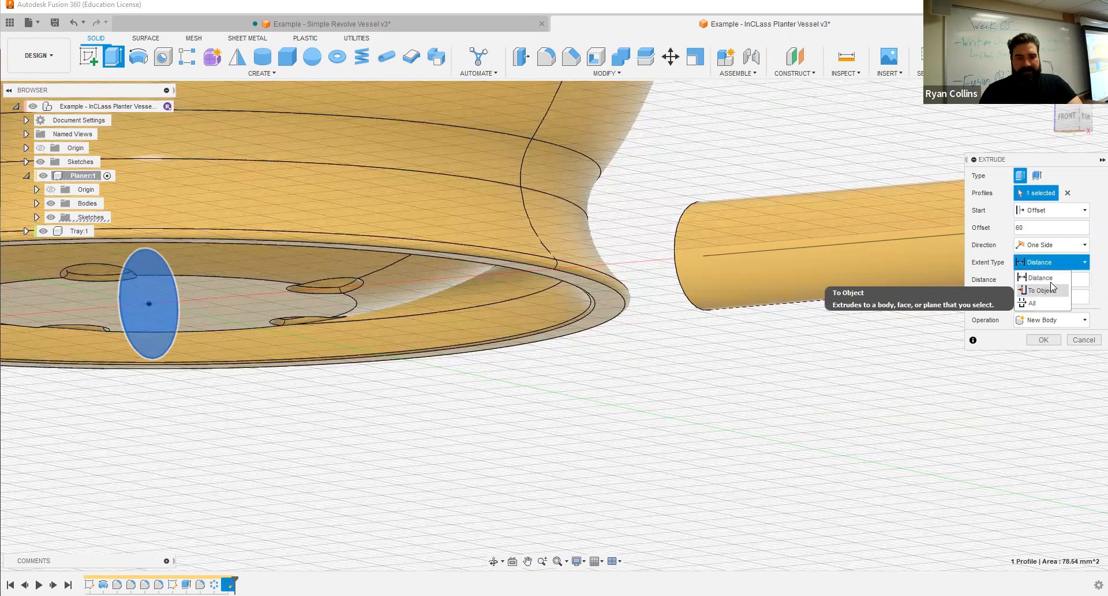
click(1042, 290)
shift+middle_drag(764, 276, 578, 182)
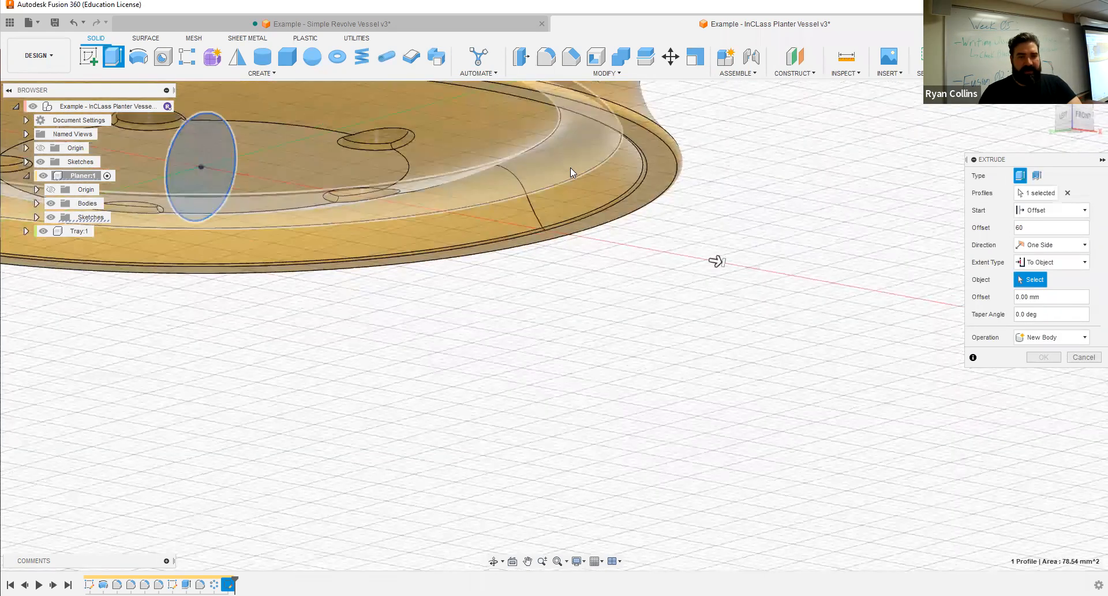
click(570, 167)
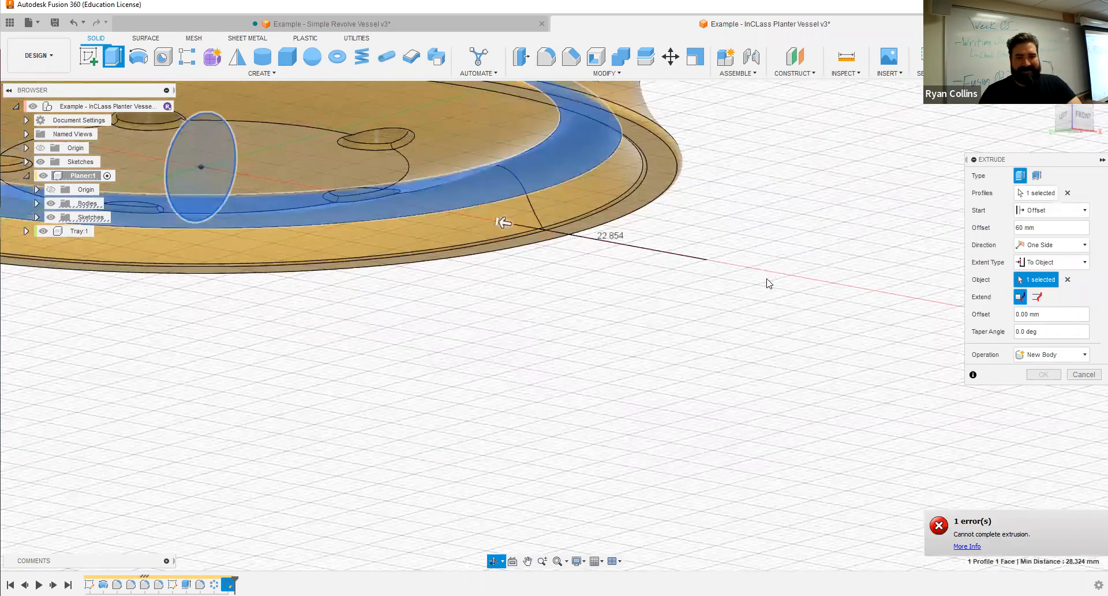
Try changing the To Object extrusion's operation to Cut, and cancel the command.
shift+middle_drag(767, 282, 1091, 375)
click(1051, 354)
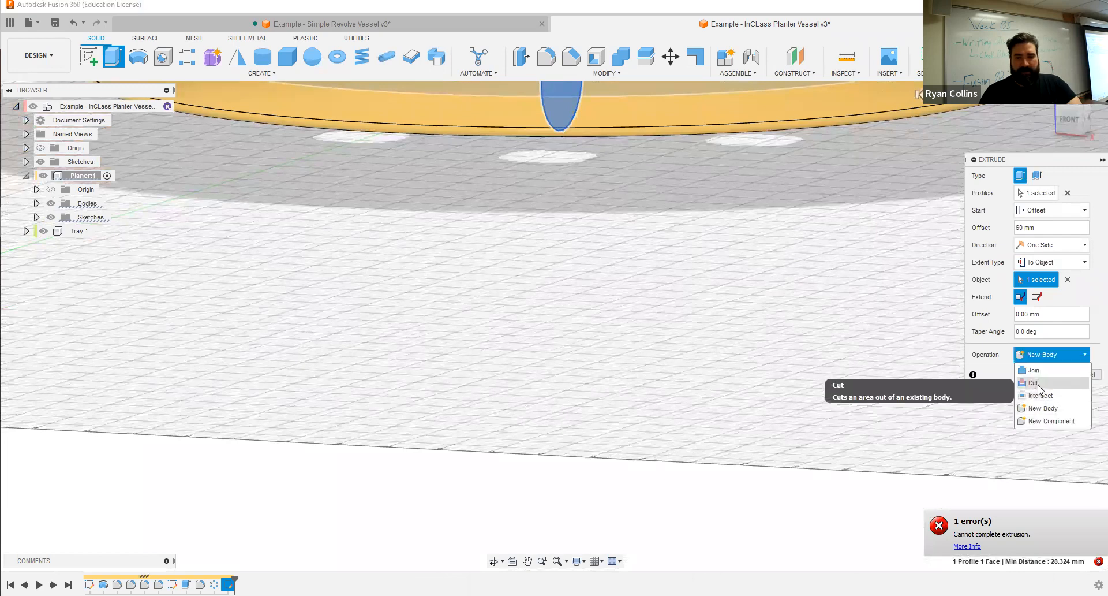
click(1038, 384)
middle_drag(932, 140, 785, 246)
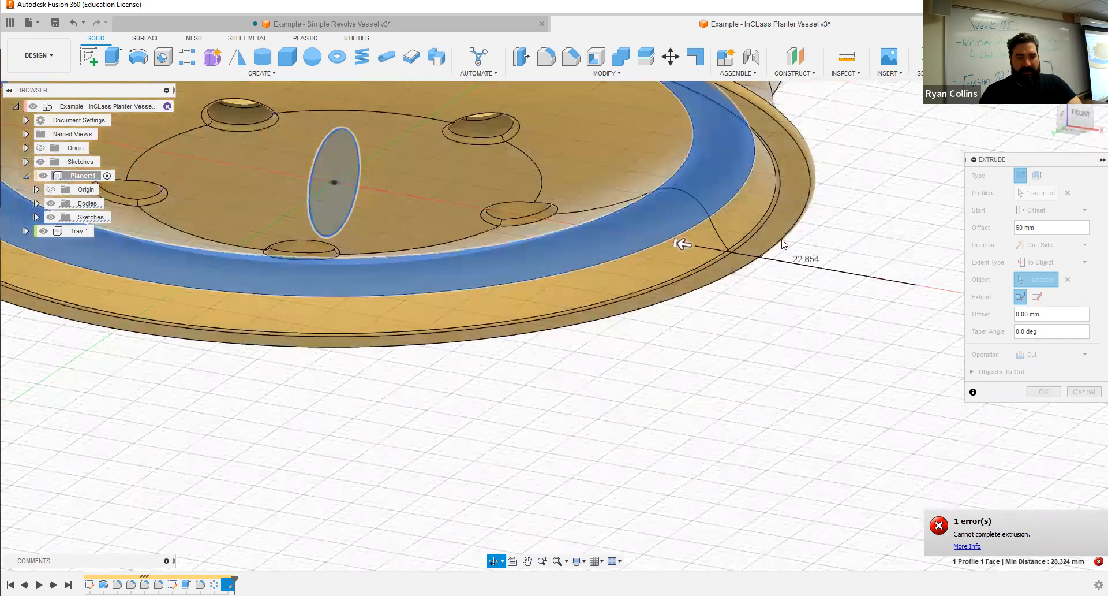
middle_drag(671, 303, 673, 304)
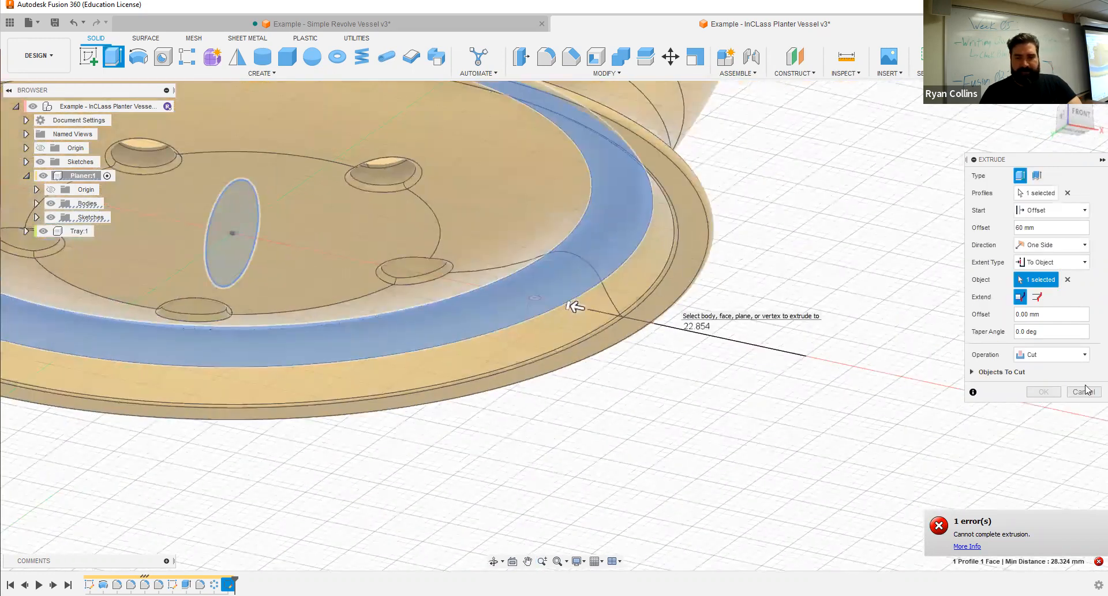
key(Escape)
Extrude the circle again with an Offset start of 50 mm, outside the foot ring.
right_click(871, 280)
click(870, 233)
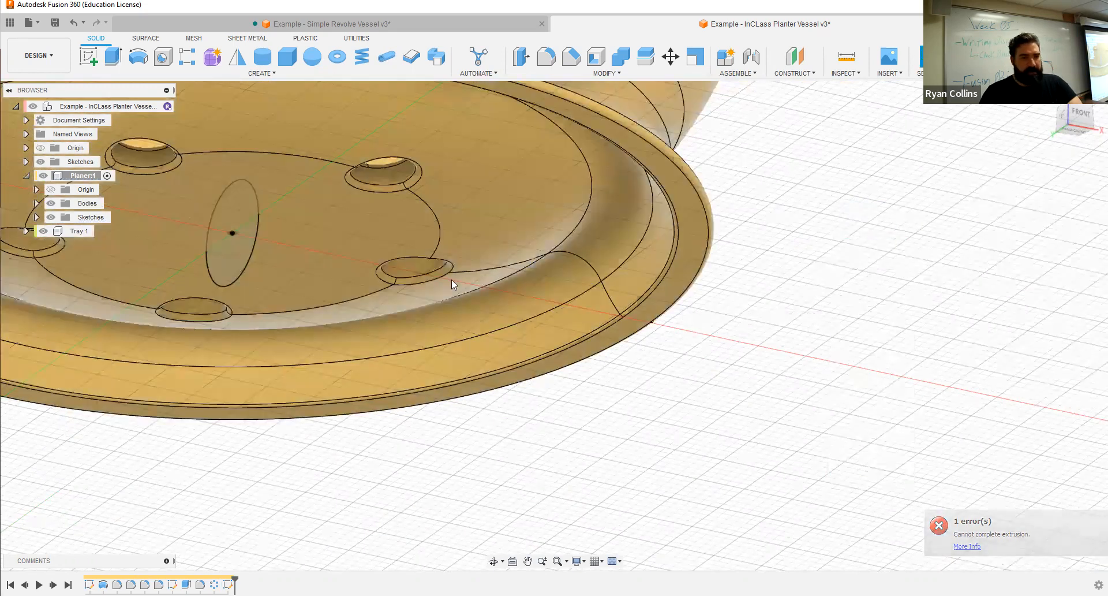
shift+middle_drag(770, 251, 722, 296)
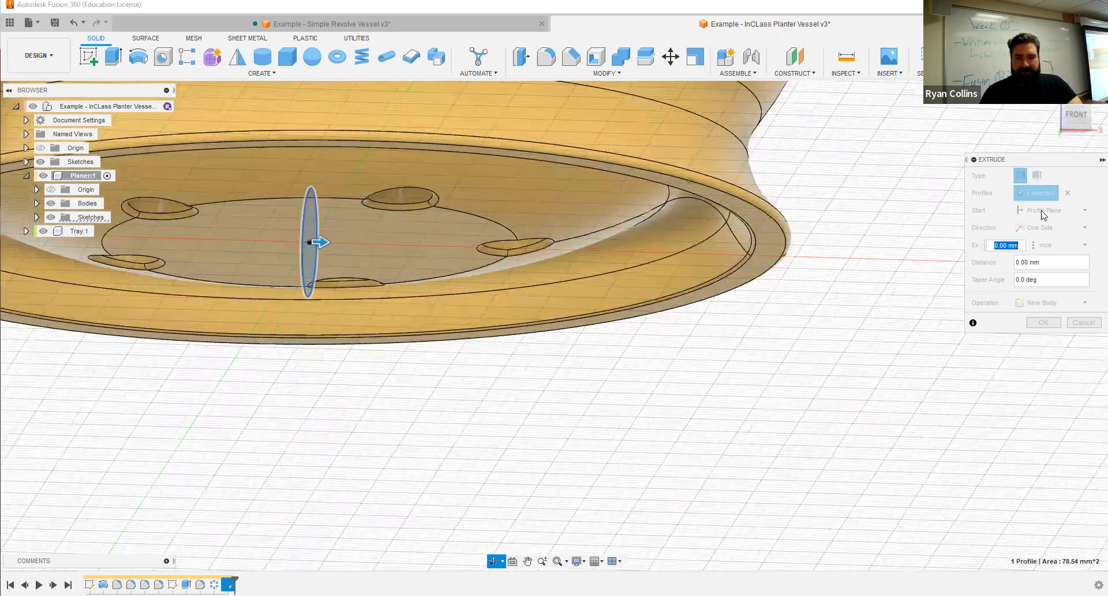
click(1052, 212)
click(1044, 239)
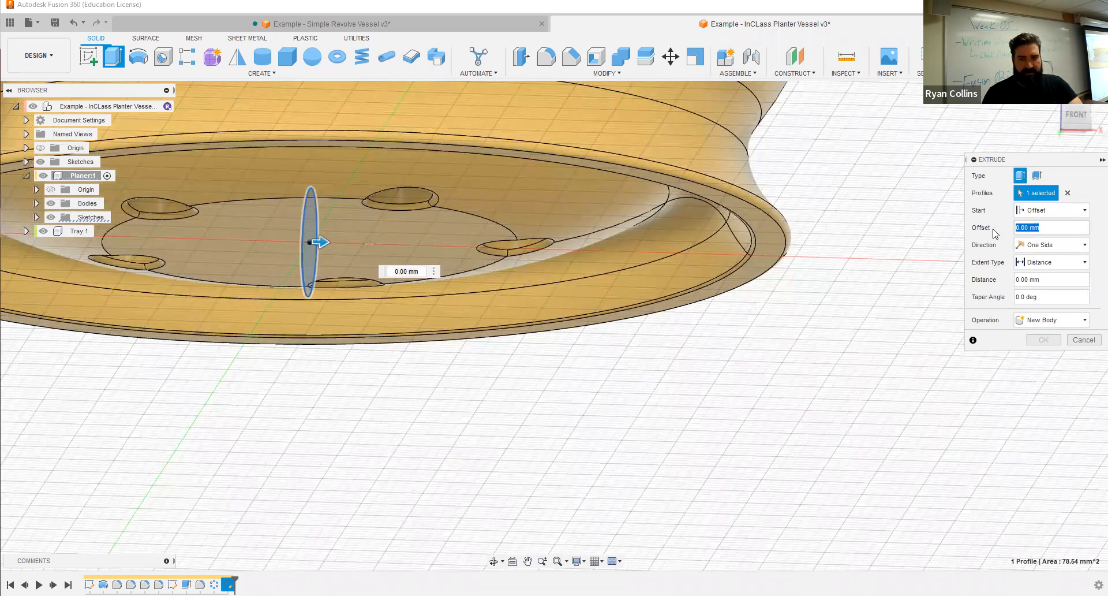
text(50)
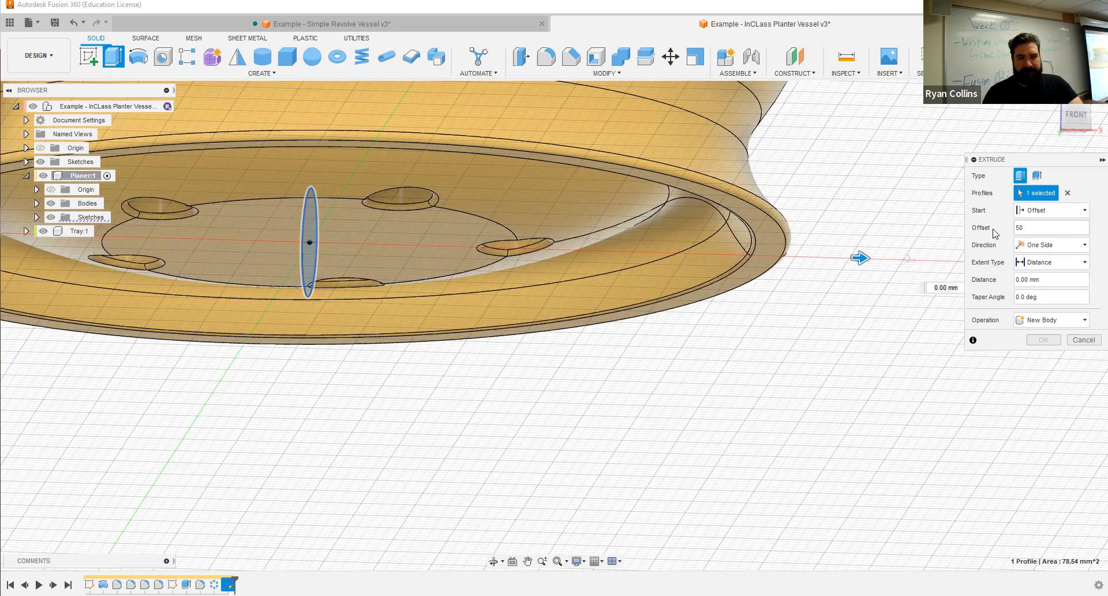
Try a -15 mm cut distance back through the foot ring's wall, and cancel the extrusion.
click(1051, 263)
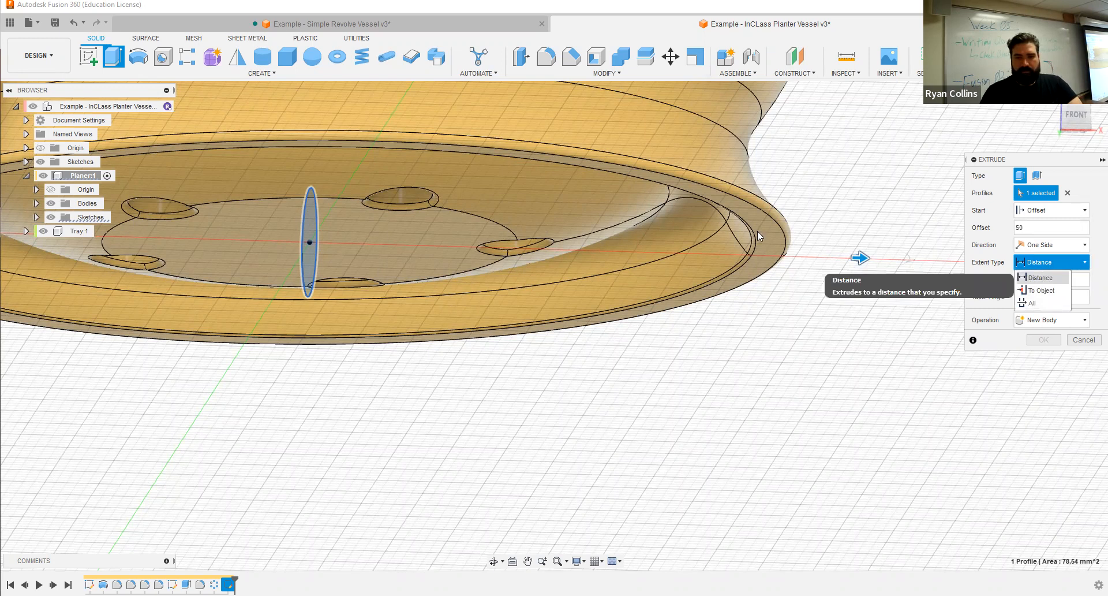
click(1045, 278)
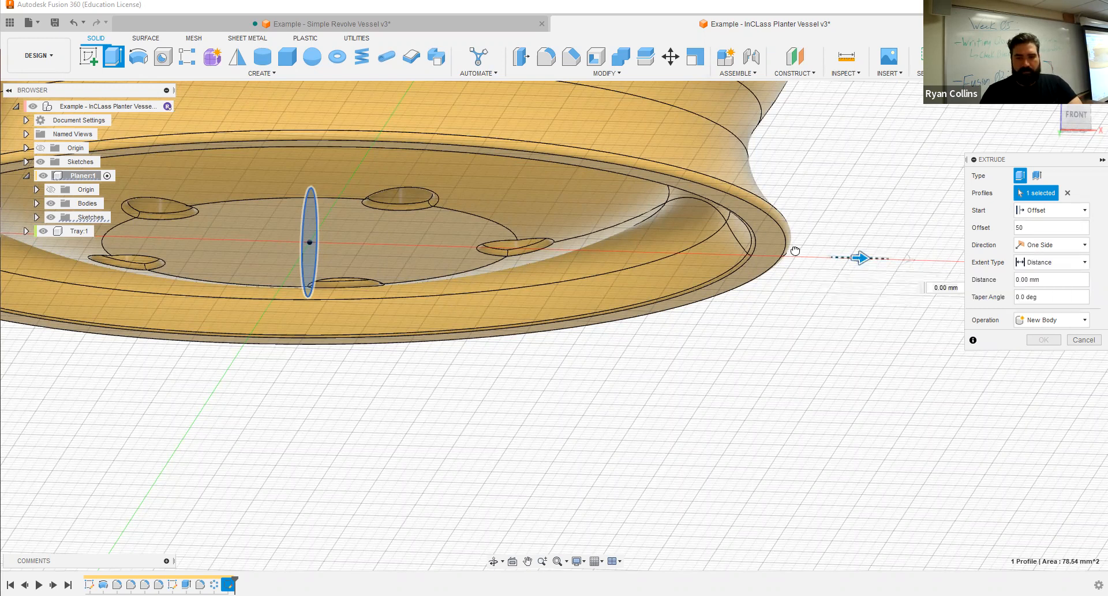
drag(702, 243, 676, 252)
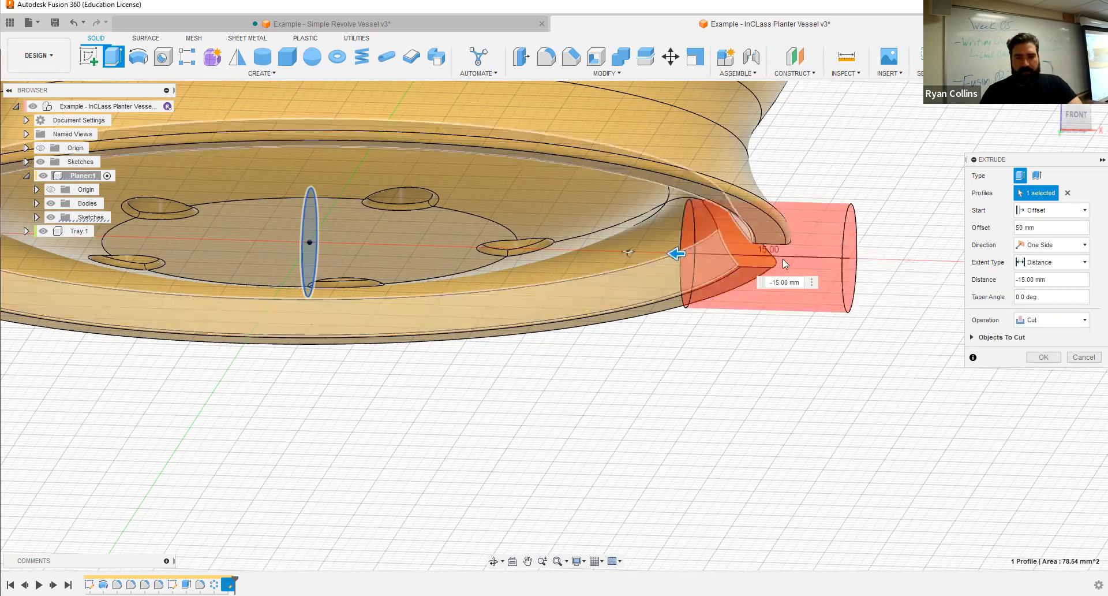
shift+middle_drag(875, 318, 838, 335)
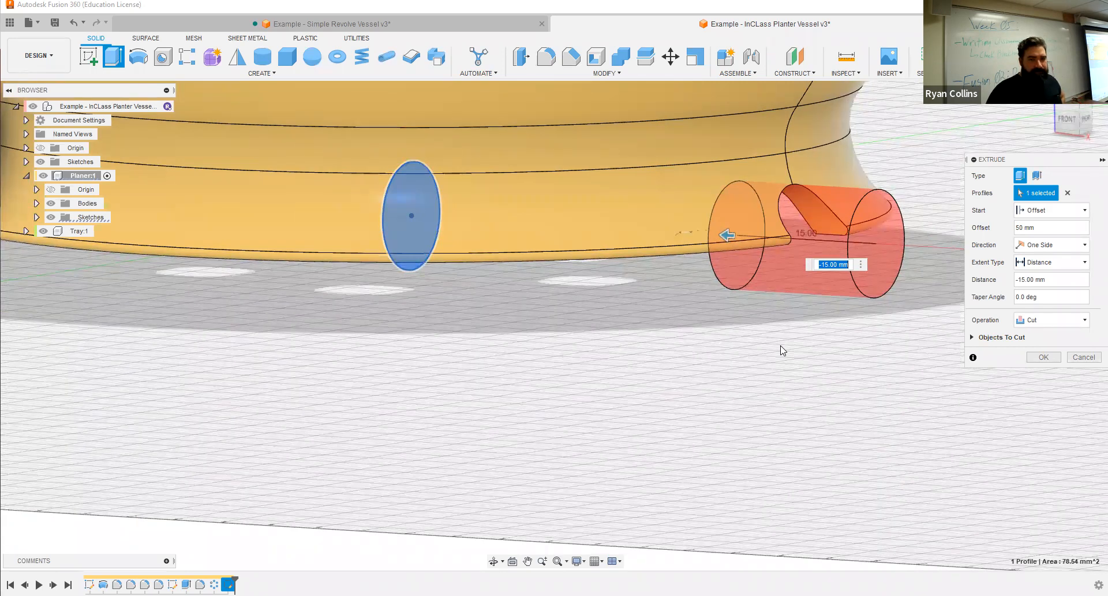
click(1090, 357)
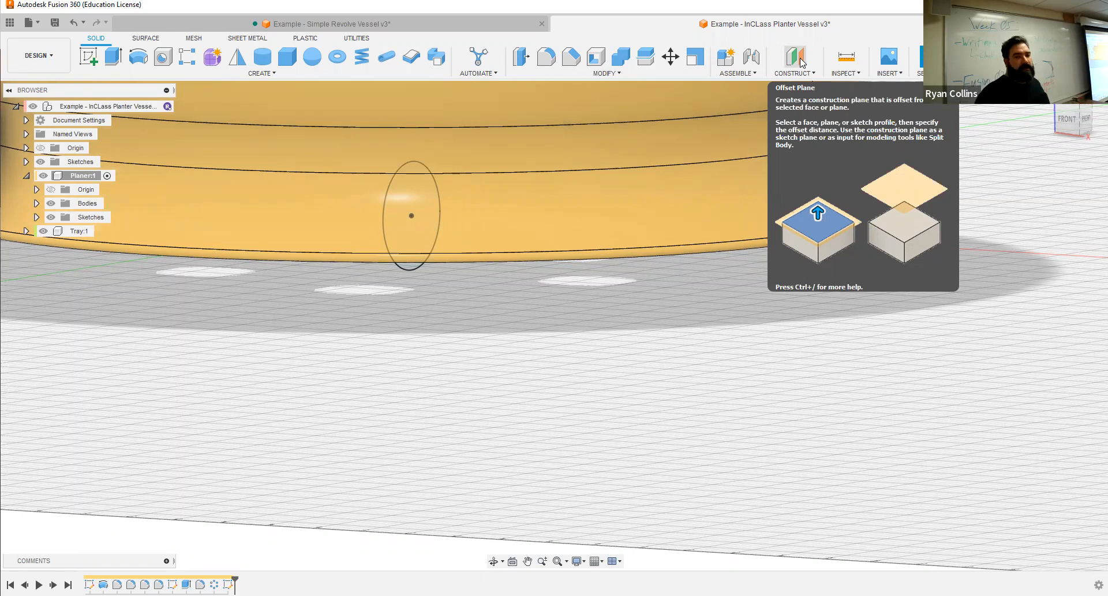
Begin an Offset Plane and hide the planter's bodies to expose the origin planes for selection.
click(799, 75)
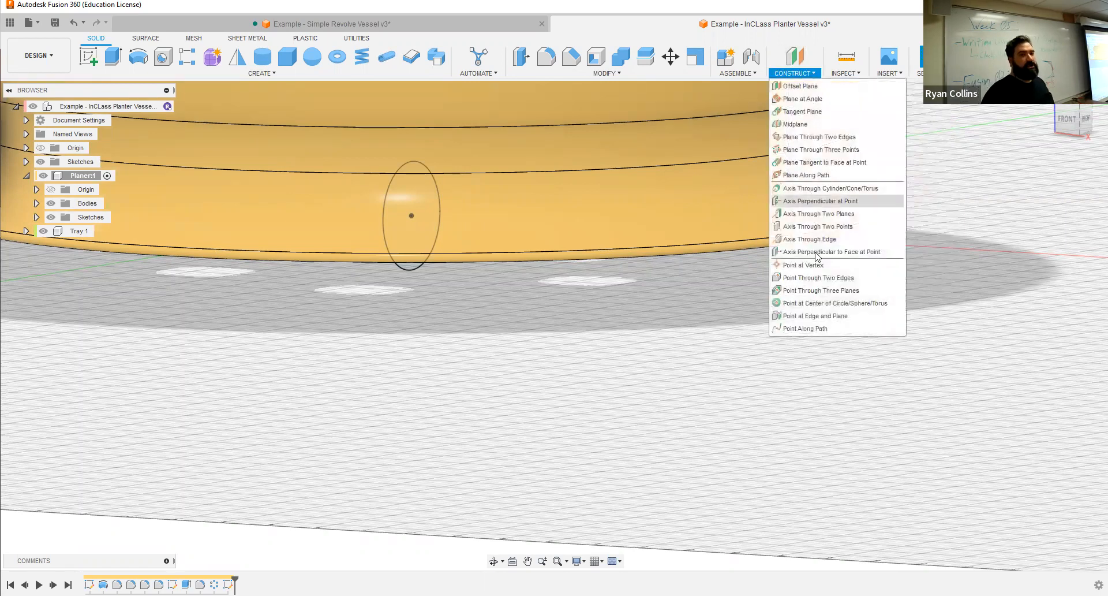
click(792, 61)
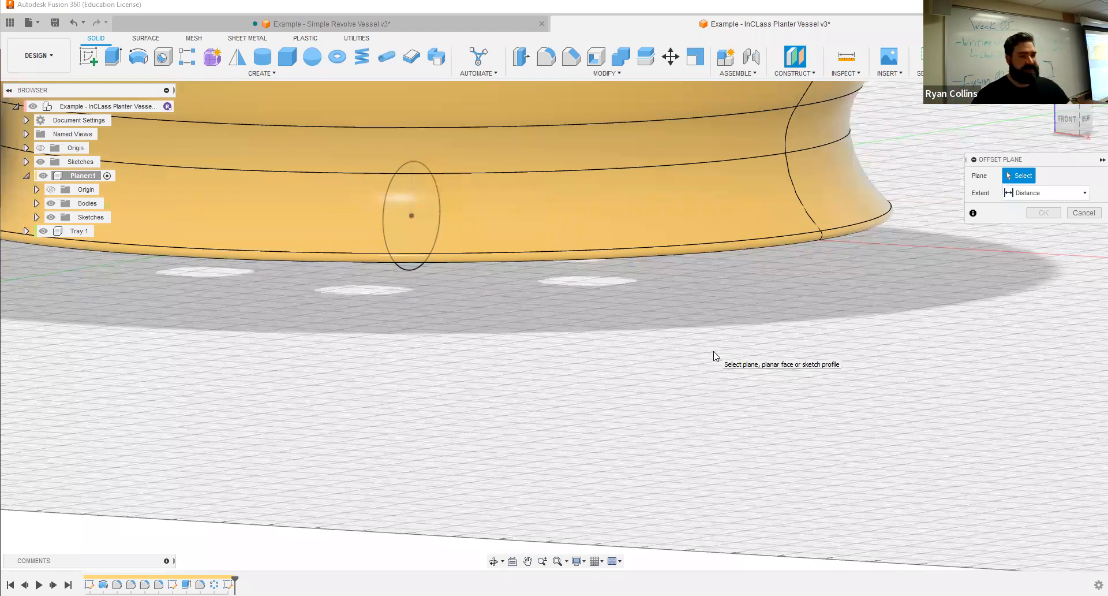
scroll(597, 412, down, 3)
scroll(618, 368, up, 3)
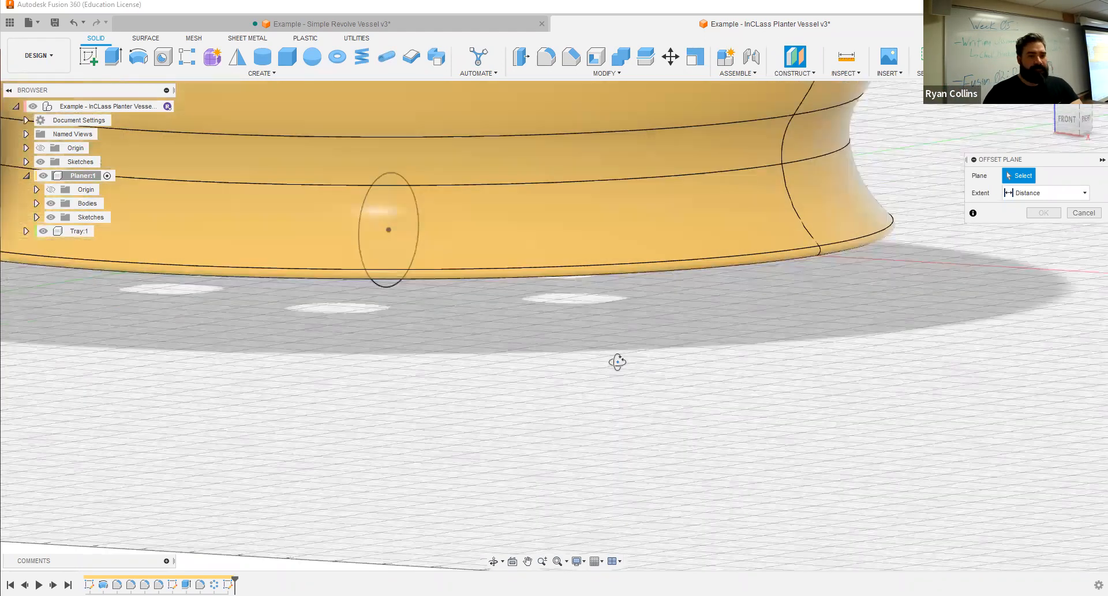
shift+middle_drag(597, 342, 567, 381)
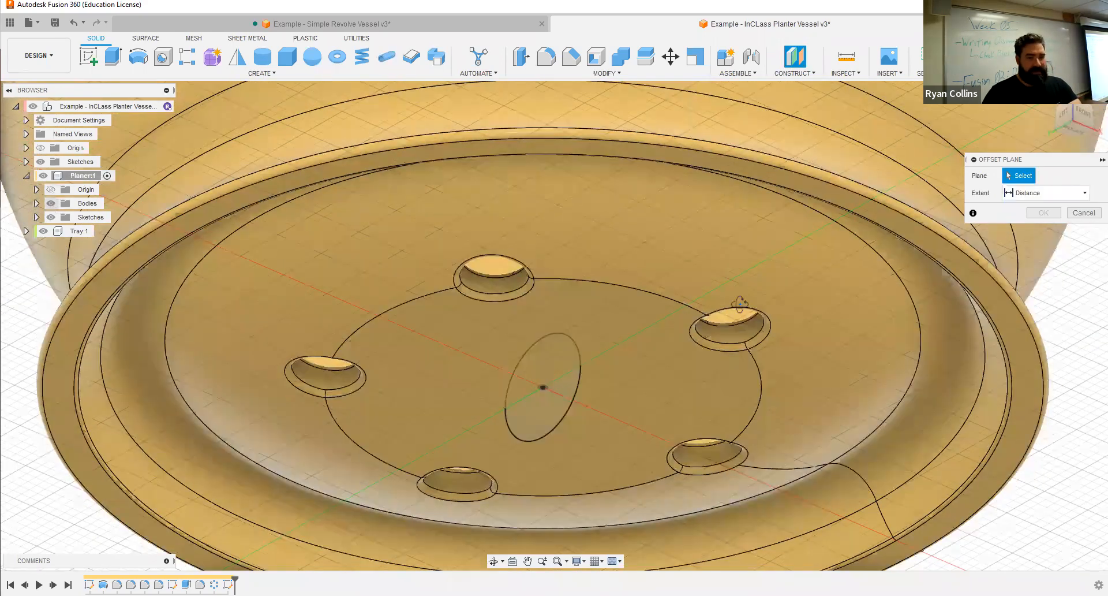
click(50, 205)
Create a construction plane offset 60 mm from the YZ plane, outside the foot ring.
mouse_move(643, 344)
shift+middle_down()
mouse_move(583, 349)
mouse_move(595, 349)
shift+middle_up()
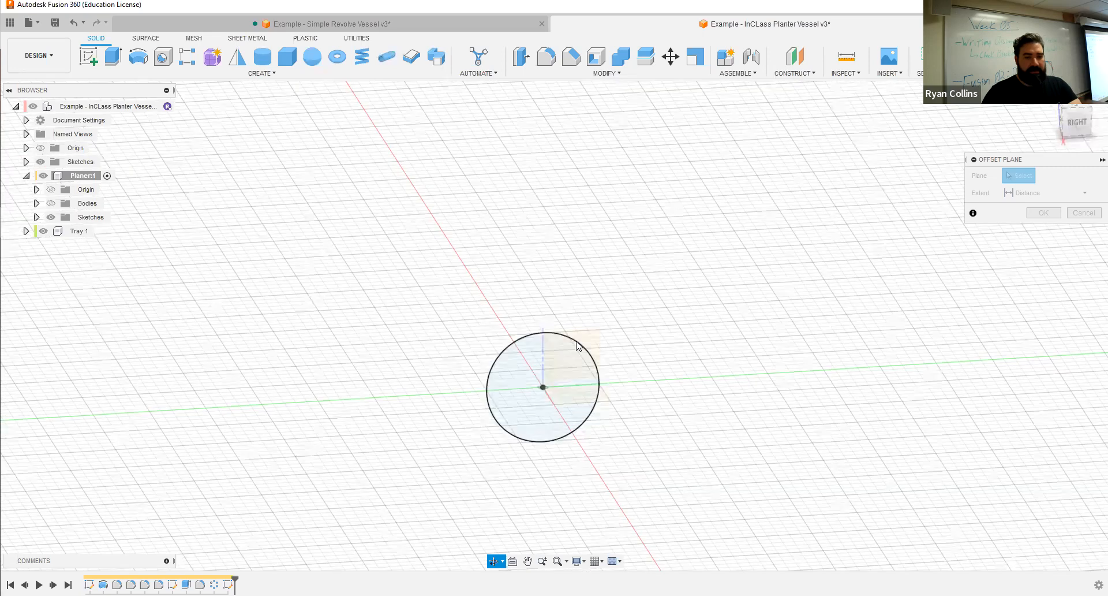
click(595, 348)
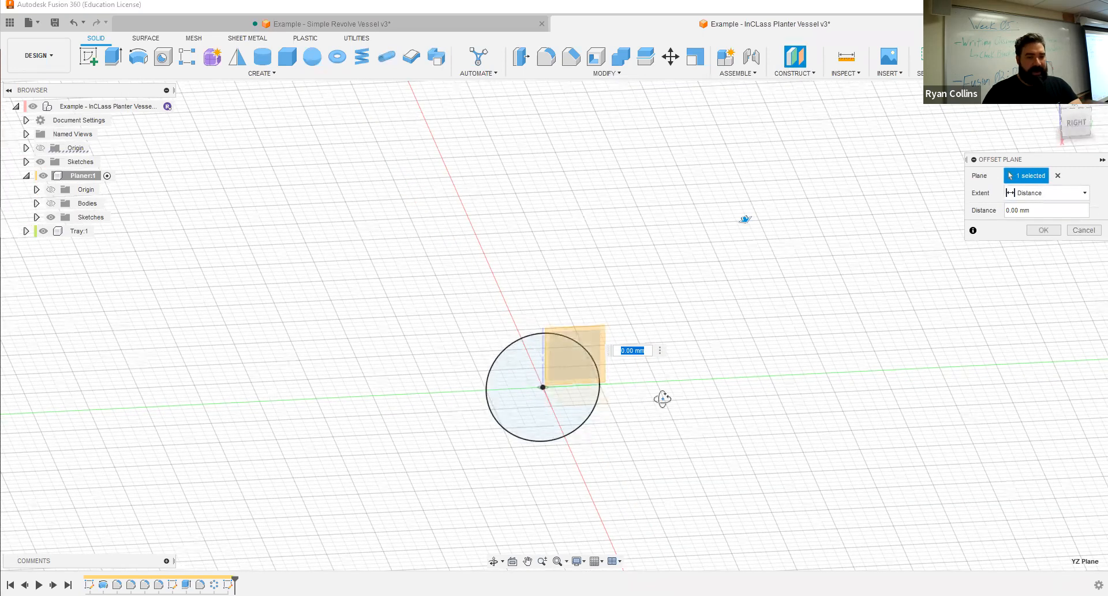
shift+middle_drag(679, 190, 825, 205)
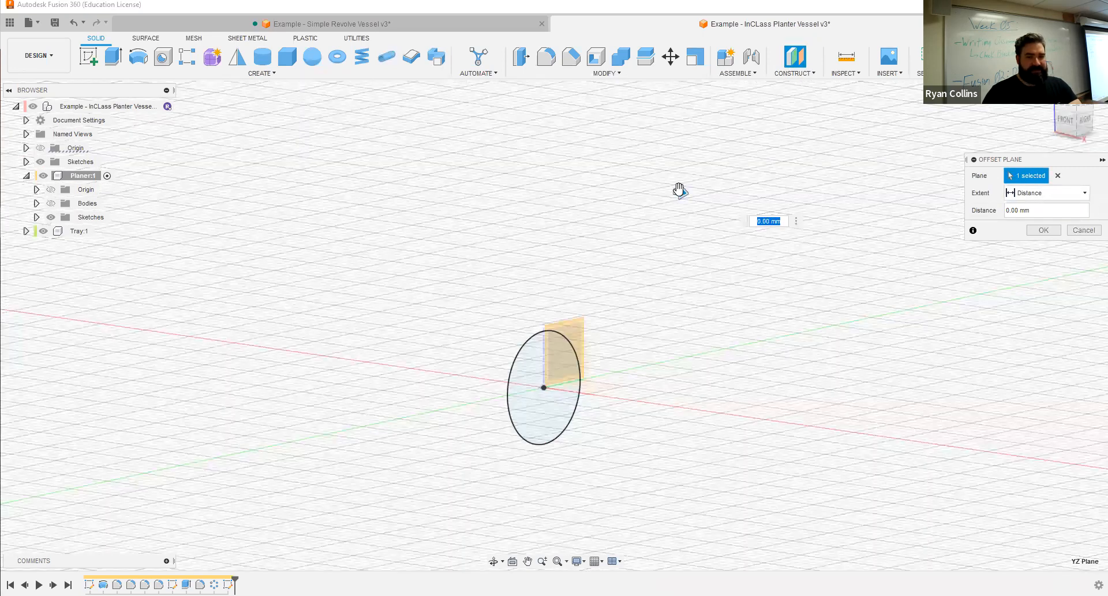
text(19)
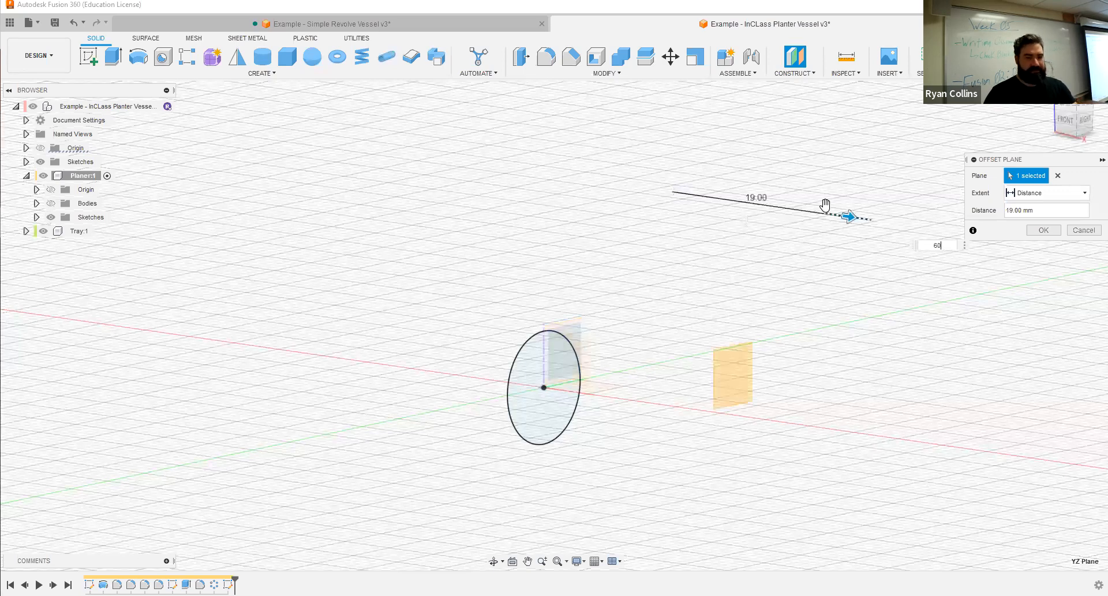
key(BackSpace)
key(BackSpace)
text(60)
key(Return)
Hide the origin planes and show the planter's bodies again.
scroll(651, 371, down, 3)
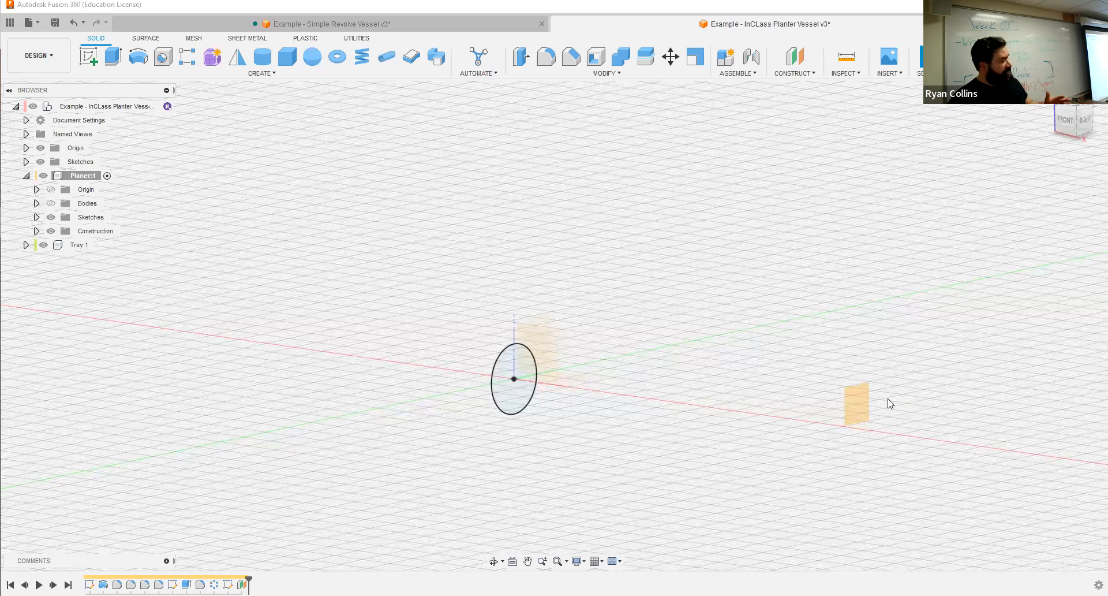
click(40, 148)
click(51, 203)
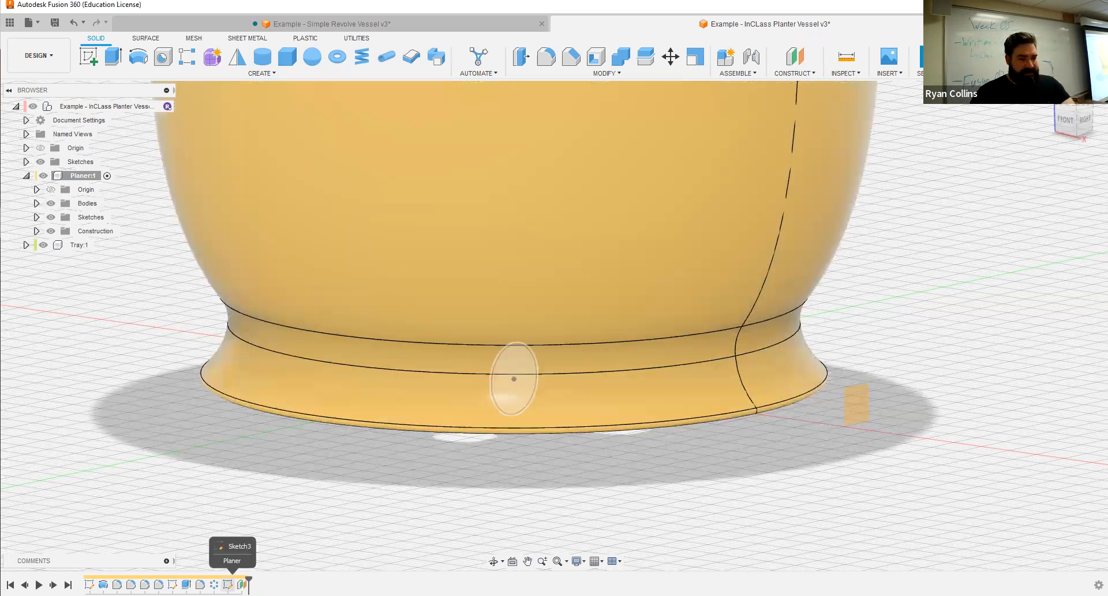
Delete the old circle sketch at the planter's centre and start a new sketch on the offset construction plane.
right_click(228, 584)
click(250, 494)
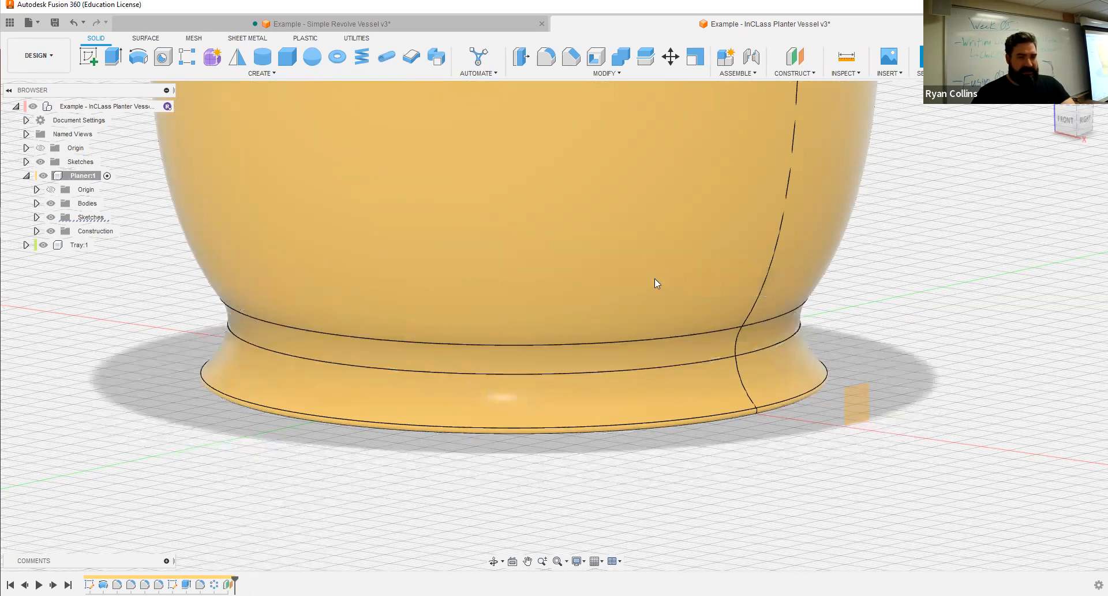
click(87, 57)
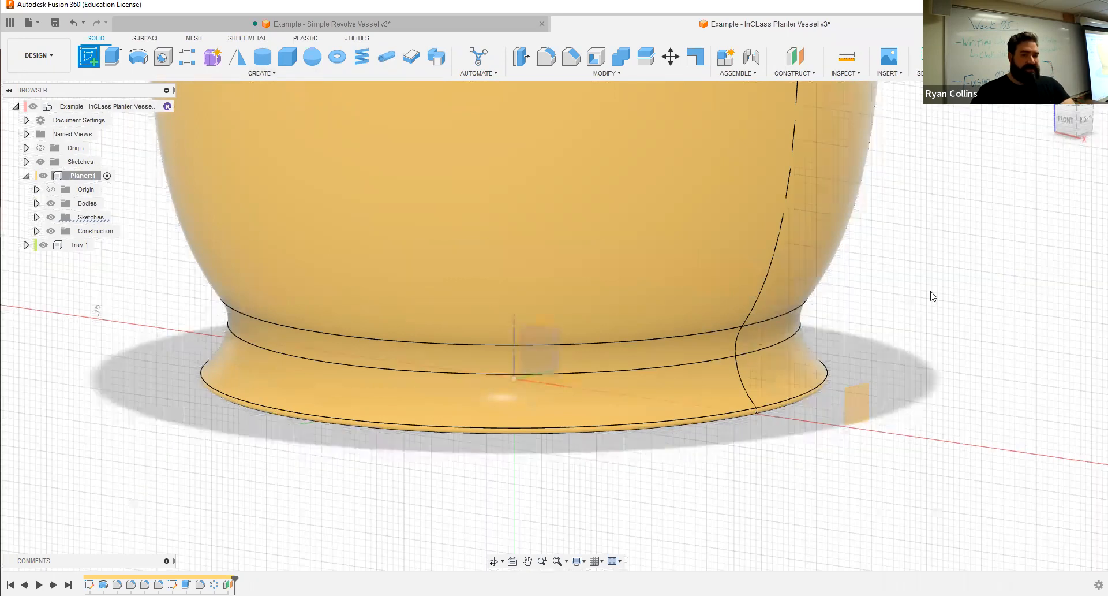
click(863, 407)
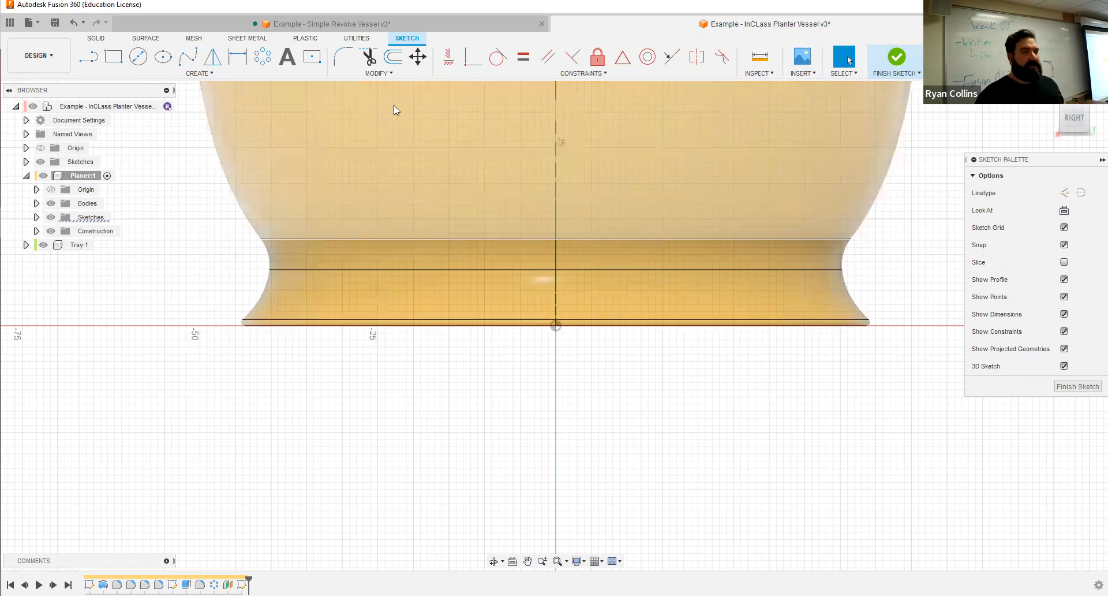
Draw a 10 mm diameter circle centred on the sketch origin and finish the sketch.
click(137, 56)
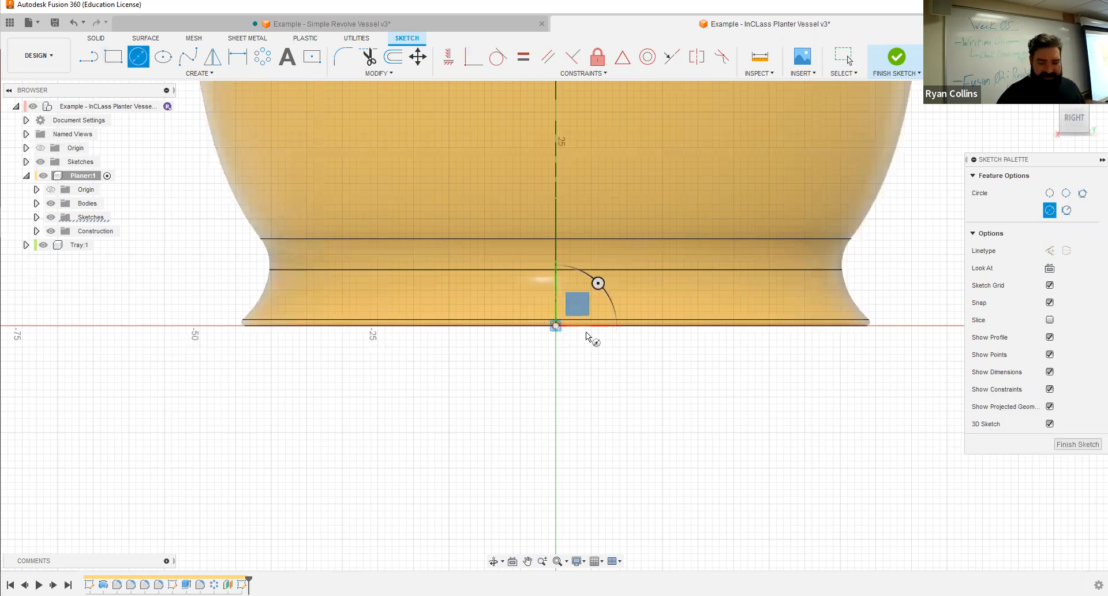
click(555, 325)
text(10)
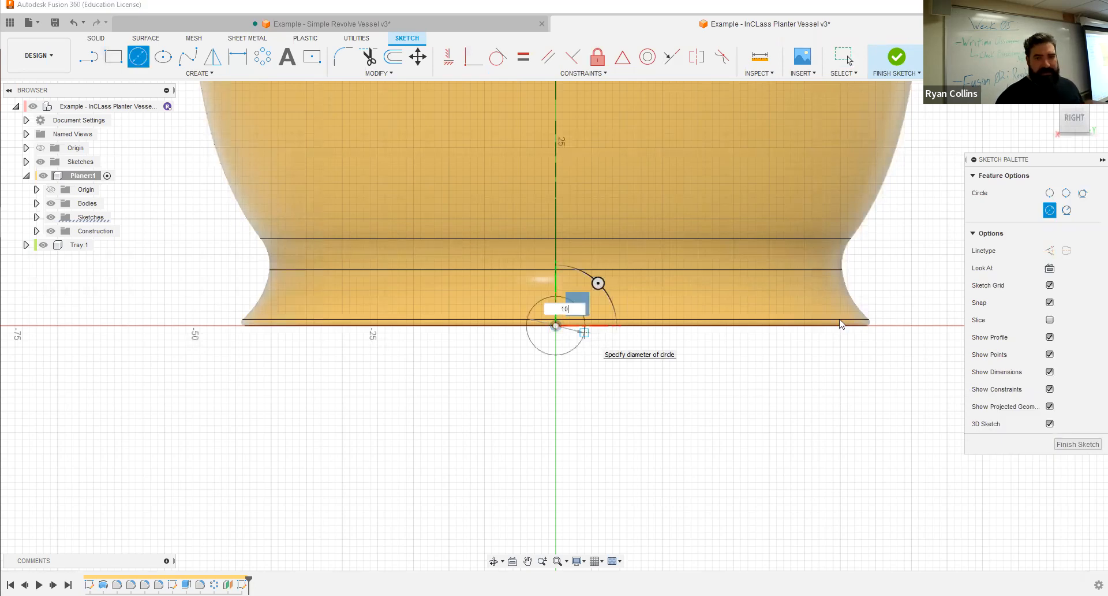
key(Return)
click(897, 57)
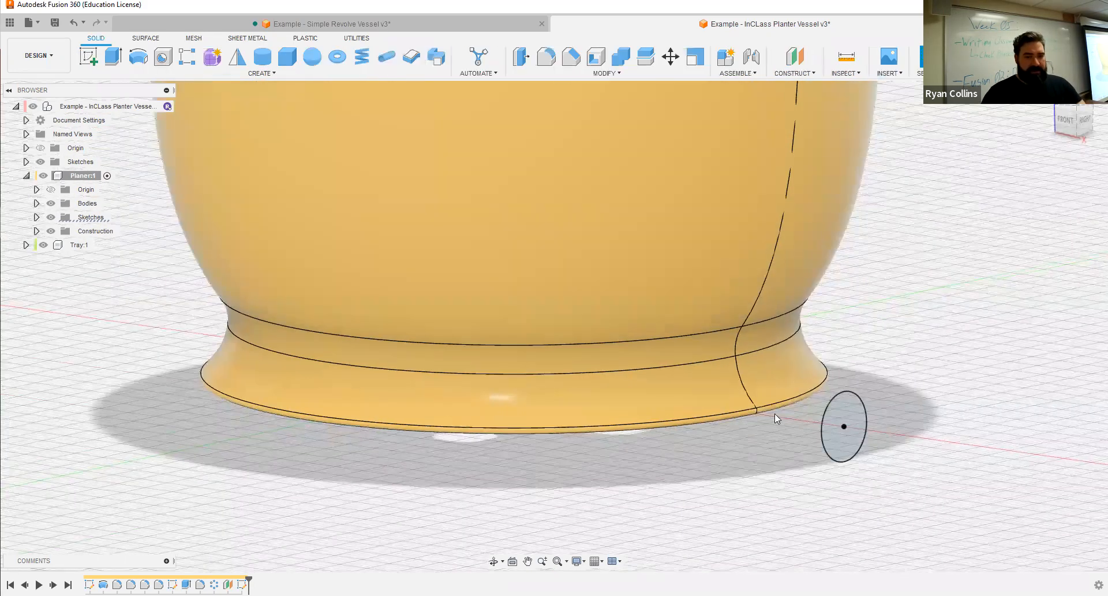
Extrude the new circle -25 mm as a cut through the near side of the foot ring.
mouse_move(668, 378)
shift+middle_down()
mouse_move(712, 370)
mouse_move(683, 379)
shift+middle_up()
click(113, 56)
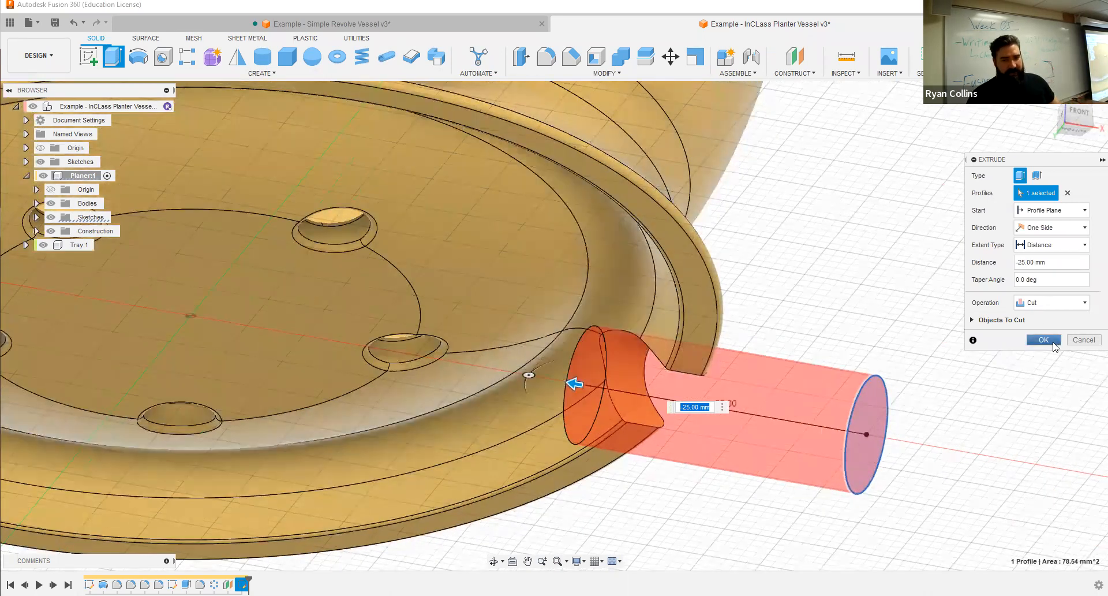
key(Return)
Fillet the edges of the opening cut through the planter's foot ring with a 0.1 mm radius.
shift+middle_drag(832, 390, 789, 428)
scroll(790, 427, down, 5)
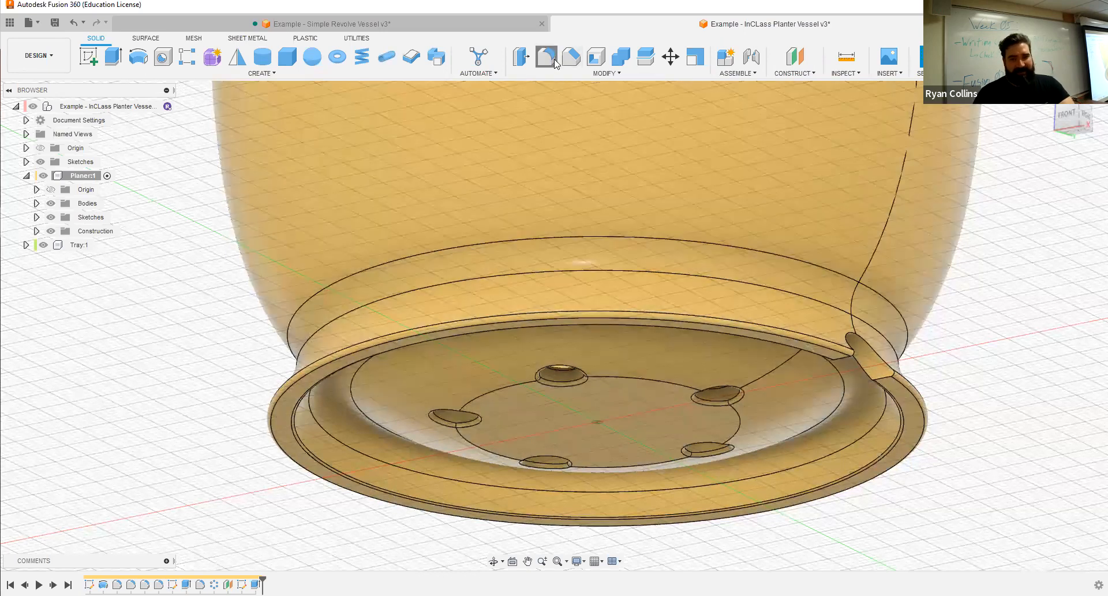
click(556, 60)
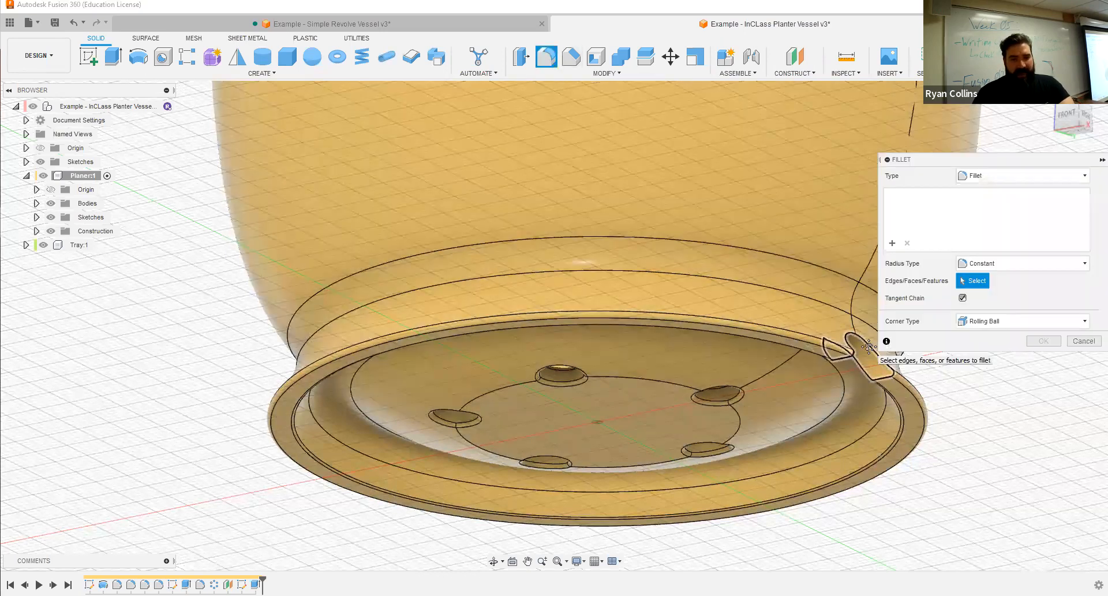
click(594, 415)
scroll(577, 381, up, 5)
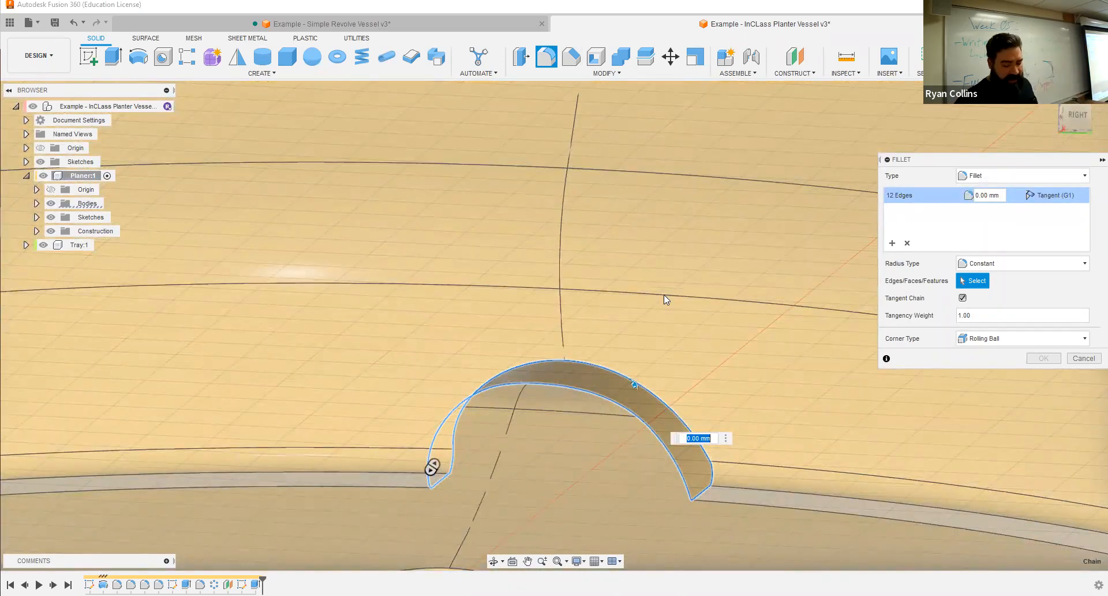
text(.1)
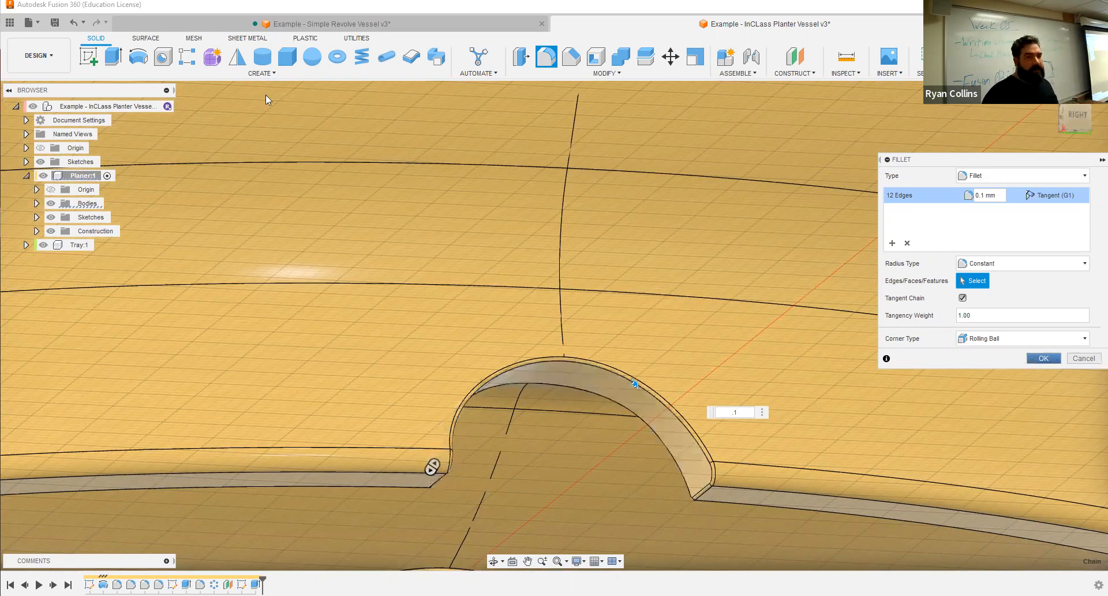
key(Return)
Circular-pattern the foot-ring cut and its fillet around the planter's vertical axis with full distribution and a quantity of 3.
click(263, 73)
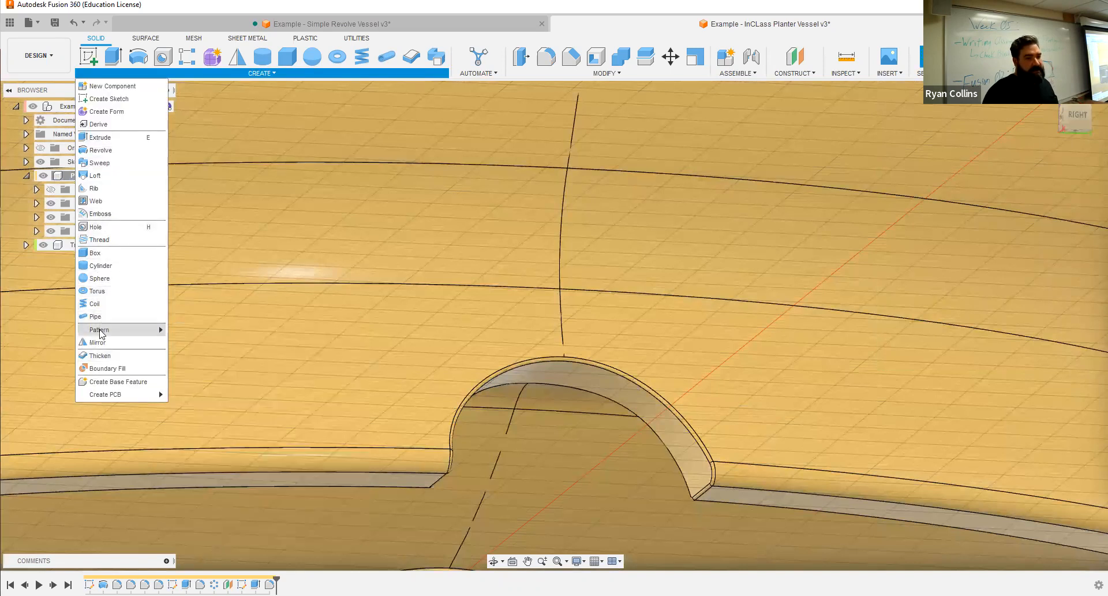
mouse_move(104, 330)
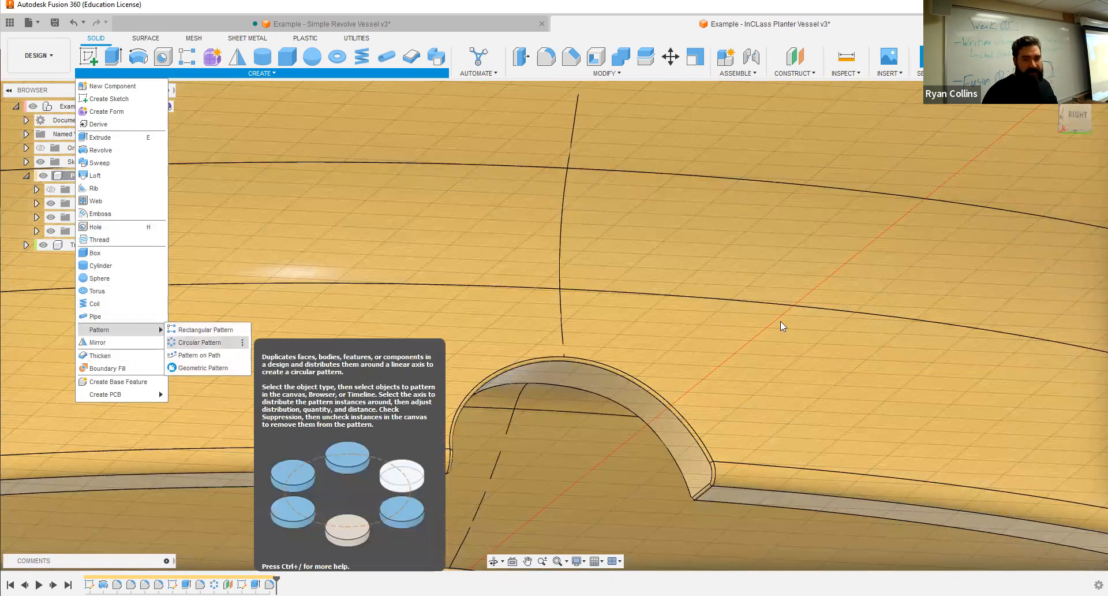
click(193, 342)
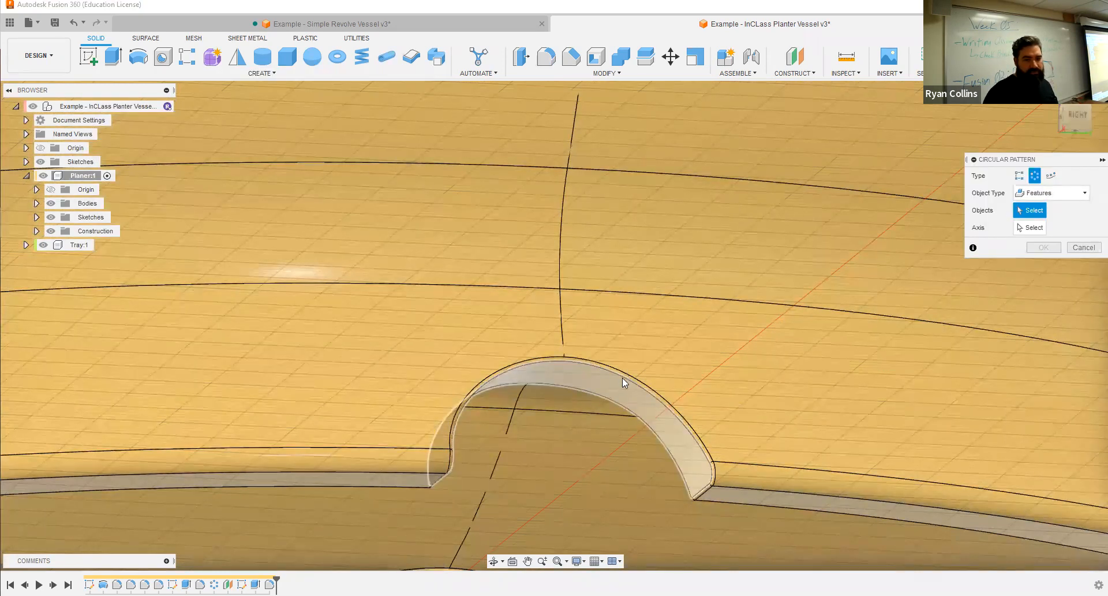
scroll(660, 382, up, 7)
click(659, 383)
click(635, 416)
scroll(635, 417, down, 1)
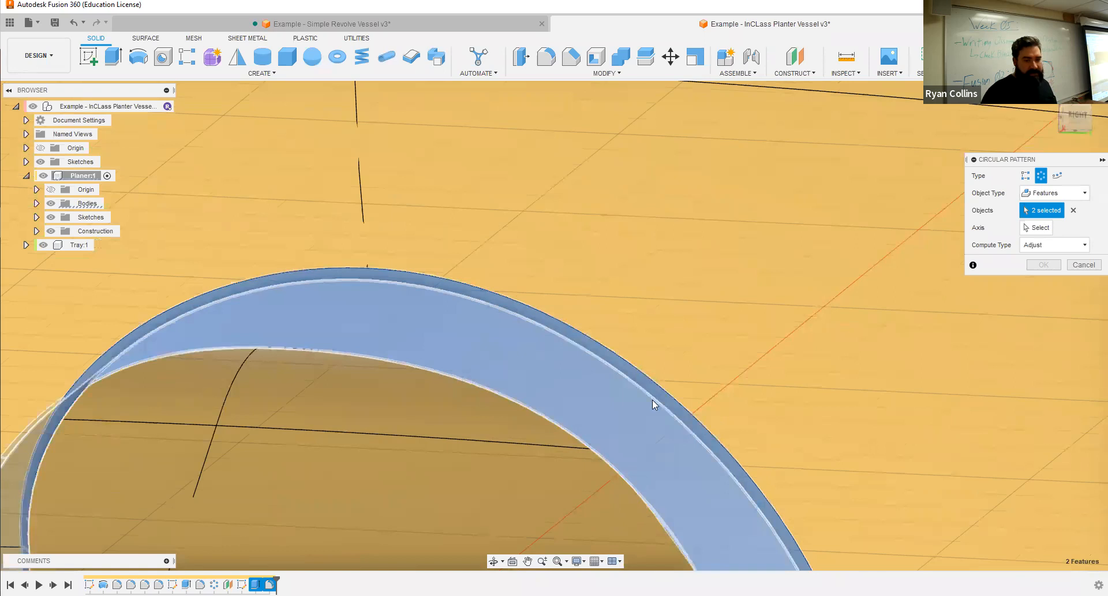
scroll(653, 399, down, 7)
middle_drag(650, 279, 626, 243)
scroll(626, 242, down, 5)
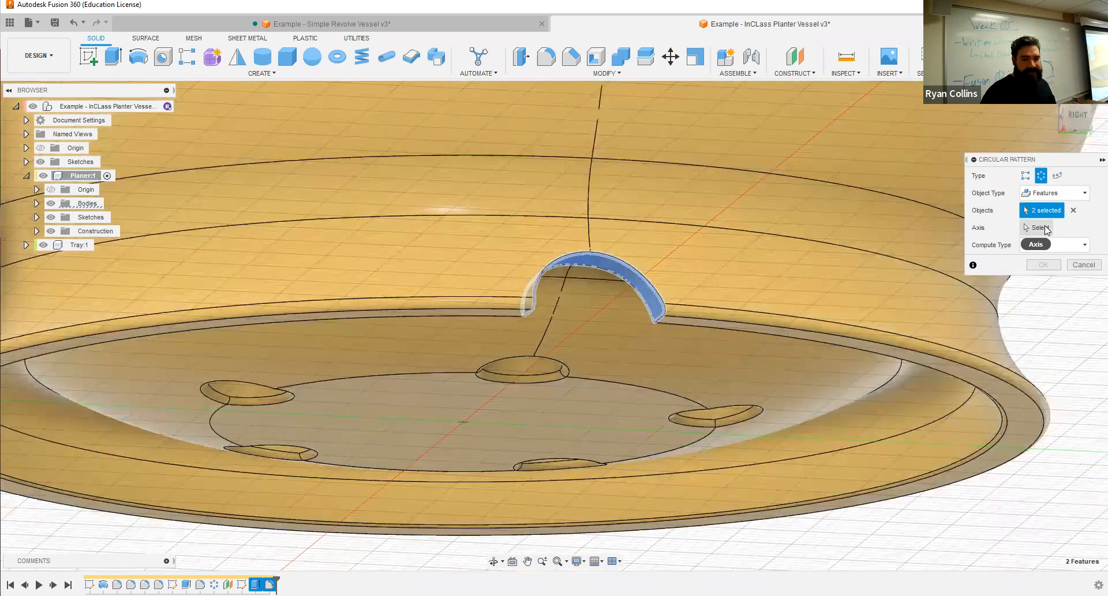
click(1047, 229)
click(470, 396)
click(1033, 281)
text(3)
scroll(871, 372, down, 2)
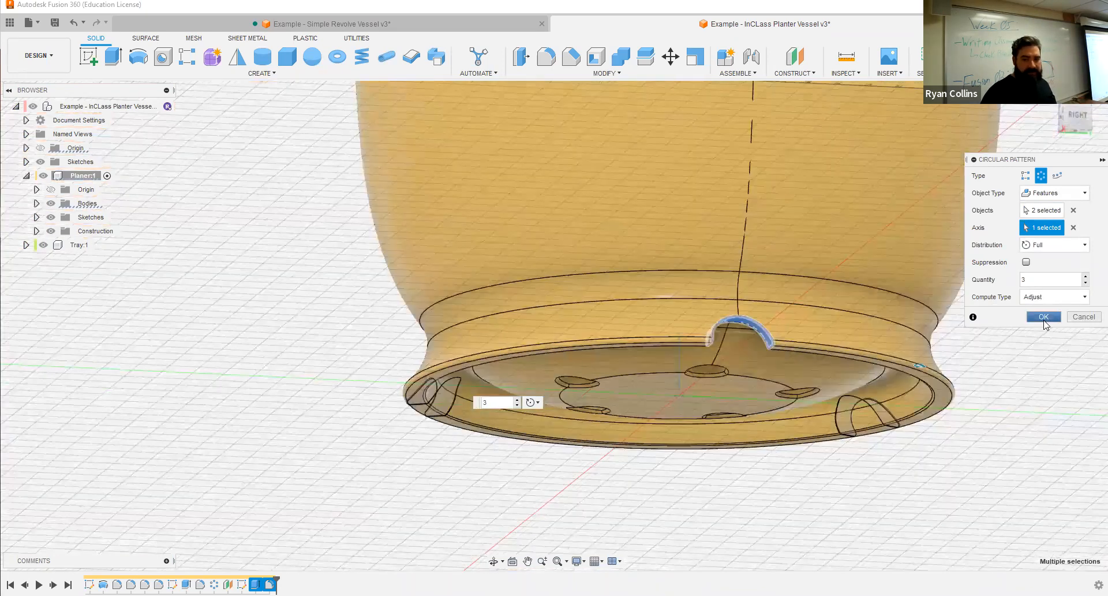
click(1044, 317)
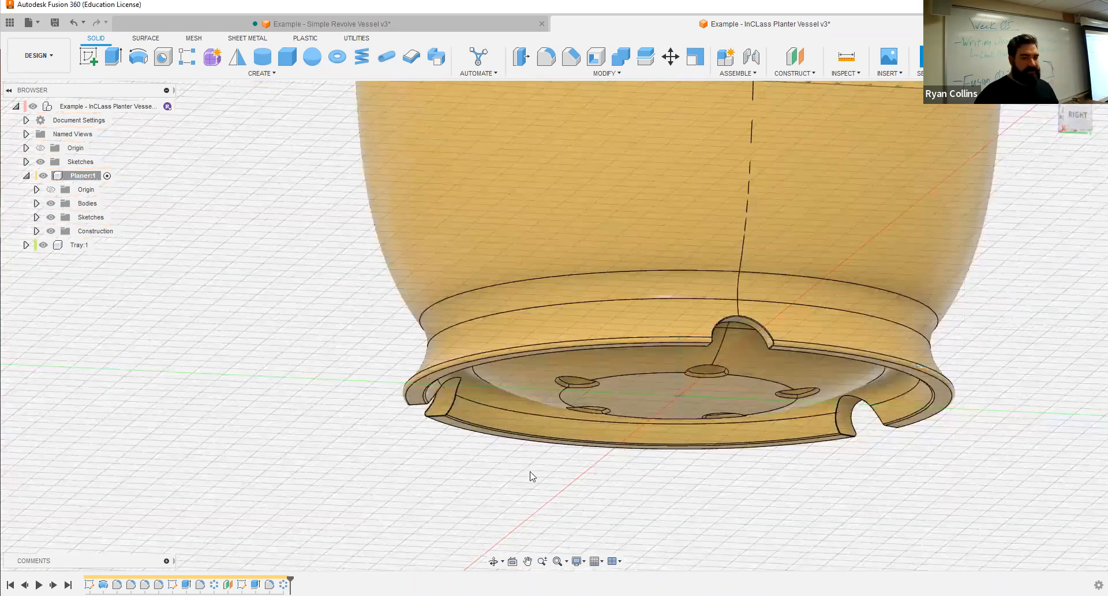
Return to the home view and save a new version of the design with the description "Drainage Holes".
shift+middle_drag(537, 462, 542, 451)
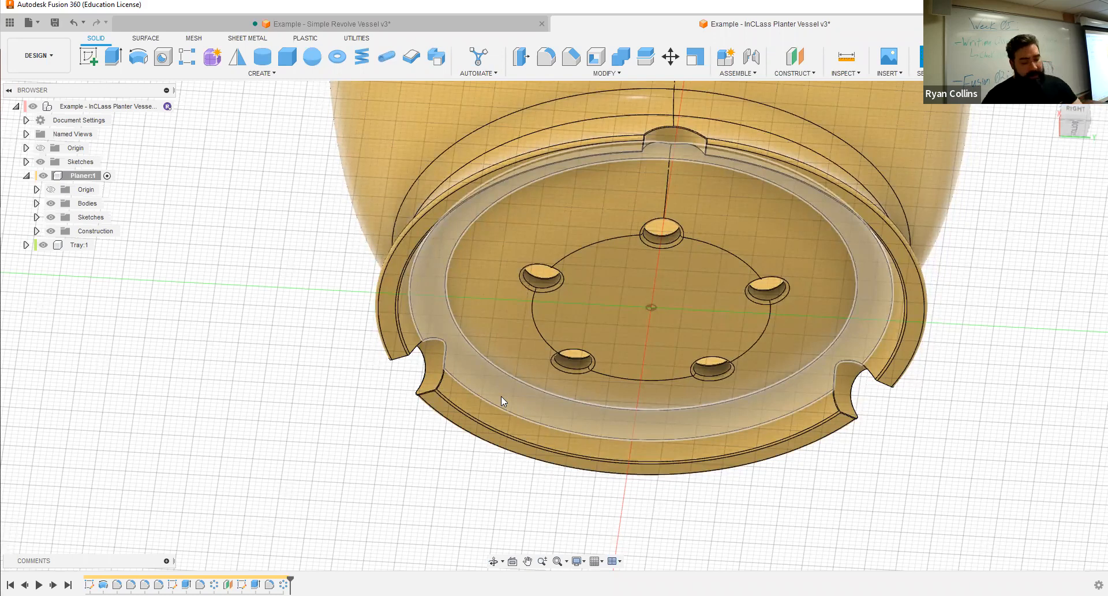
middle_click(736, 355)
middle_click(737, 356)
mouse_move(775, 354)
shift+middle_down()
mouse_move(797, 381)
mouse_move(742, 405)
mouse_move(779, 341)
mouse_move(768, 372)
shift+middle_up()
scroll(768, 370, up, 2)
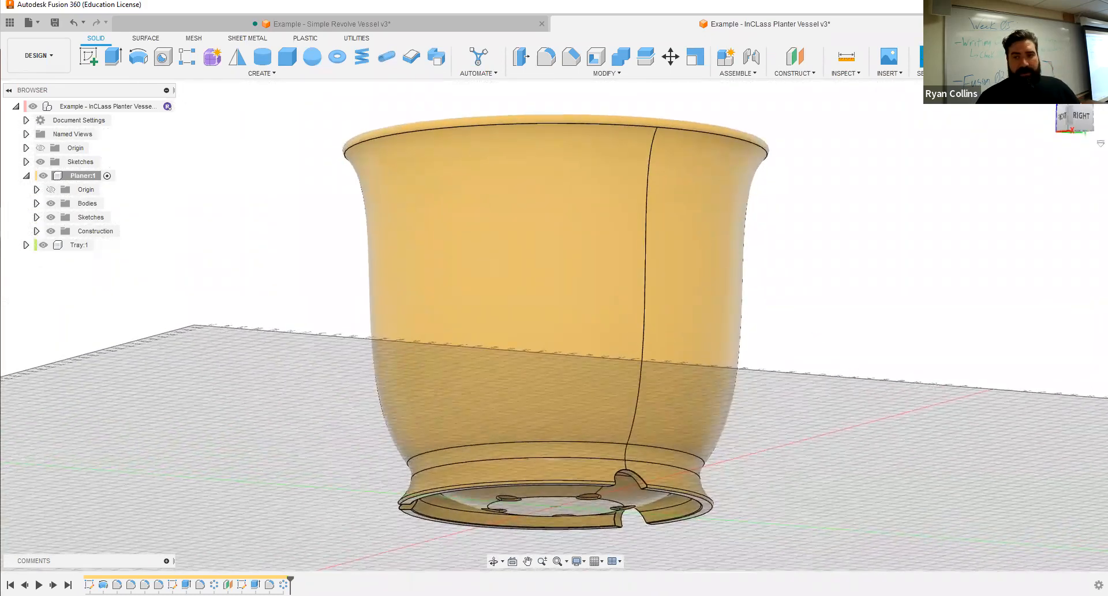
click(1048, 97)
key(ctrl+s)
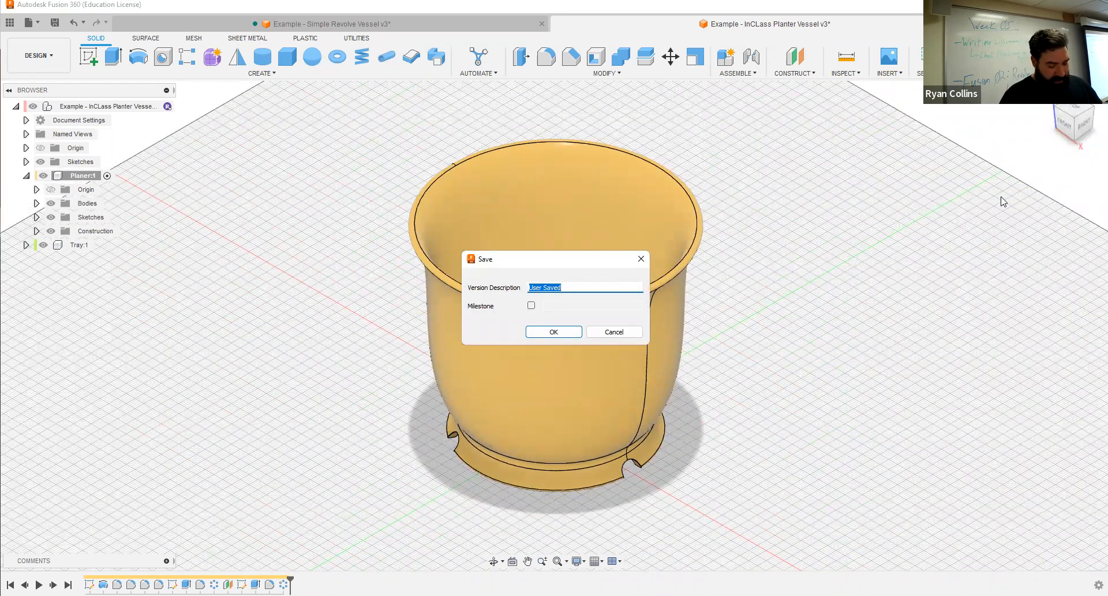
text(Drainage Holes)
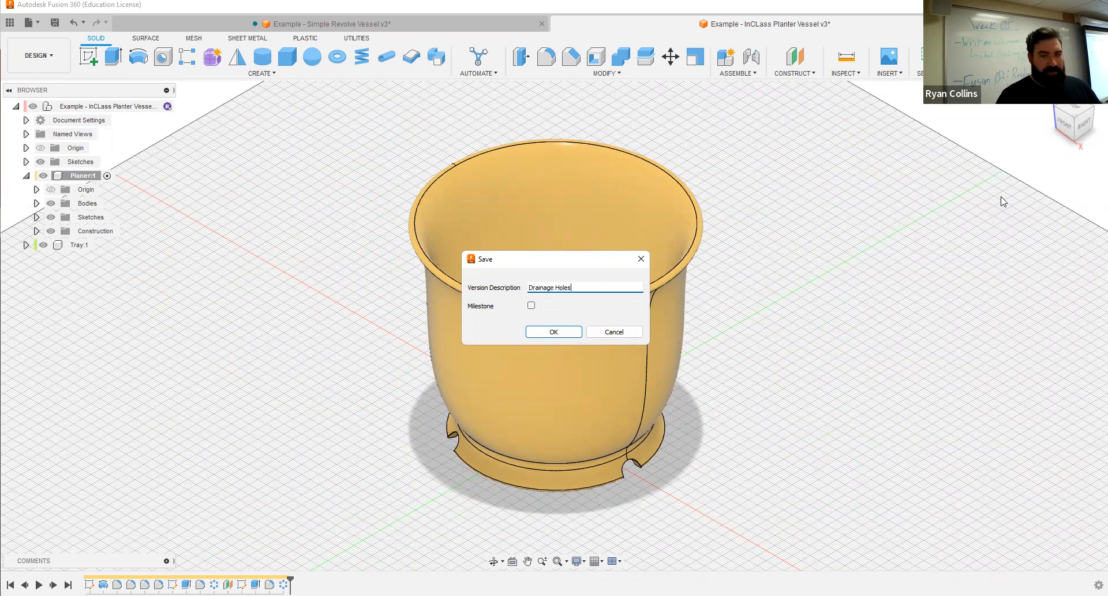
key(Return)
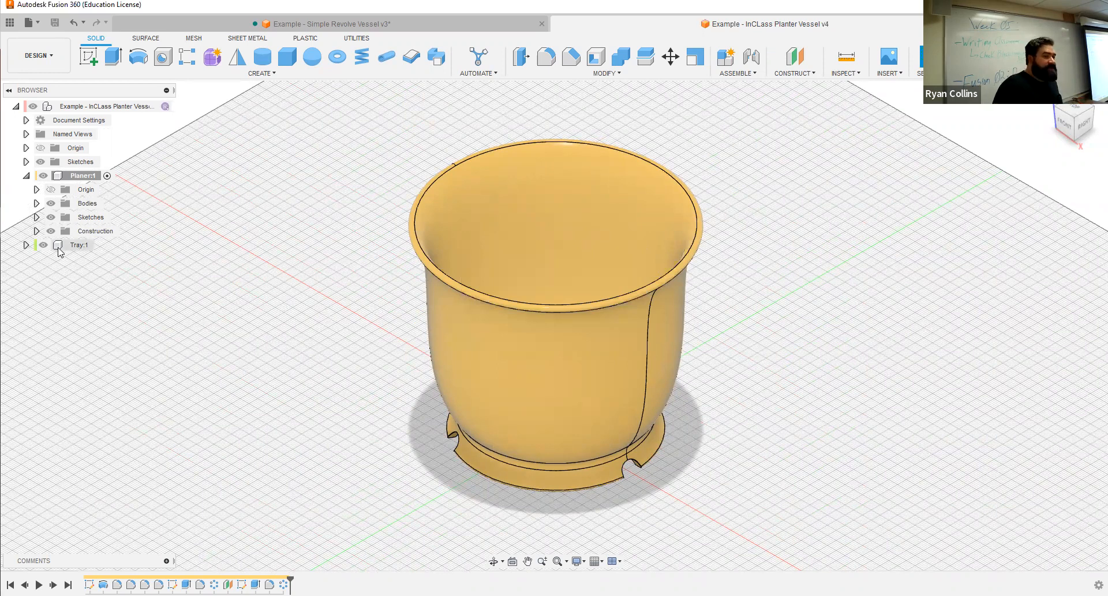
Activate the Tray component and start a new sketch on the vertical front plane.
click(101, 247)
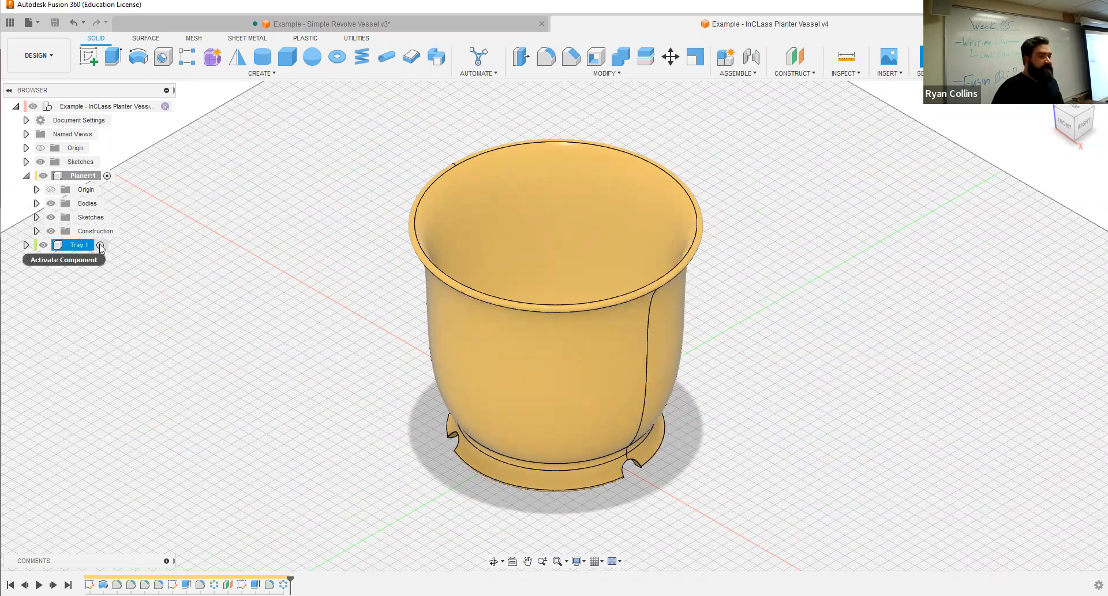
click(101, 246)
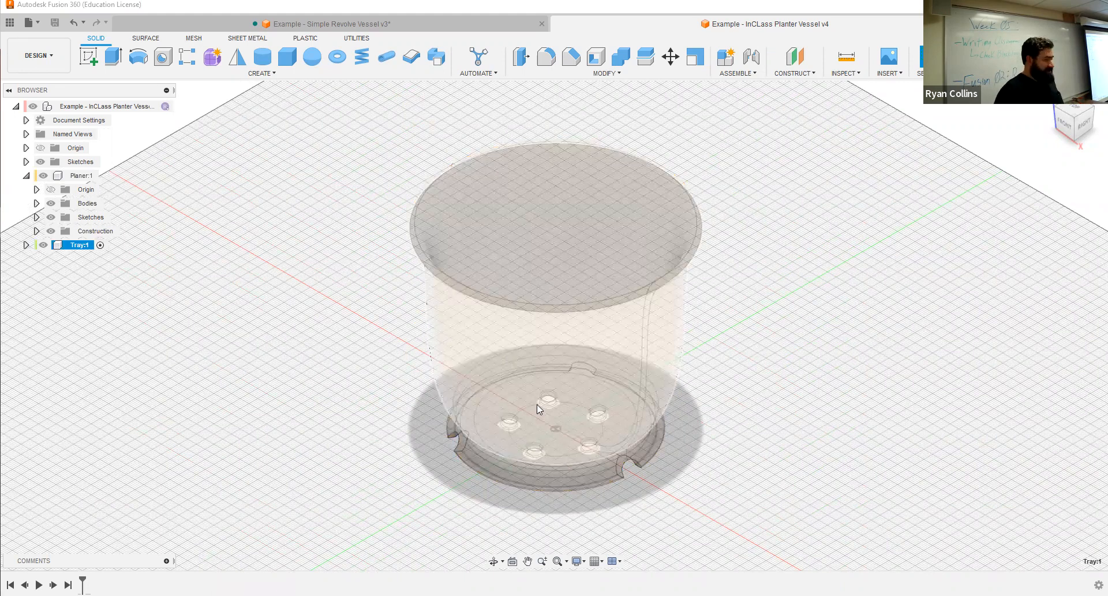
click(89, 56)
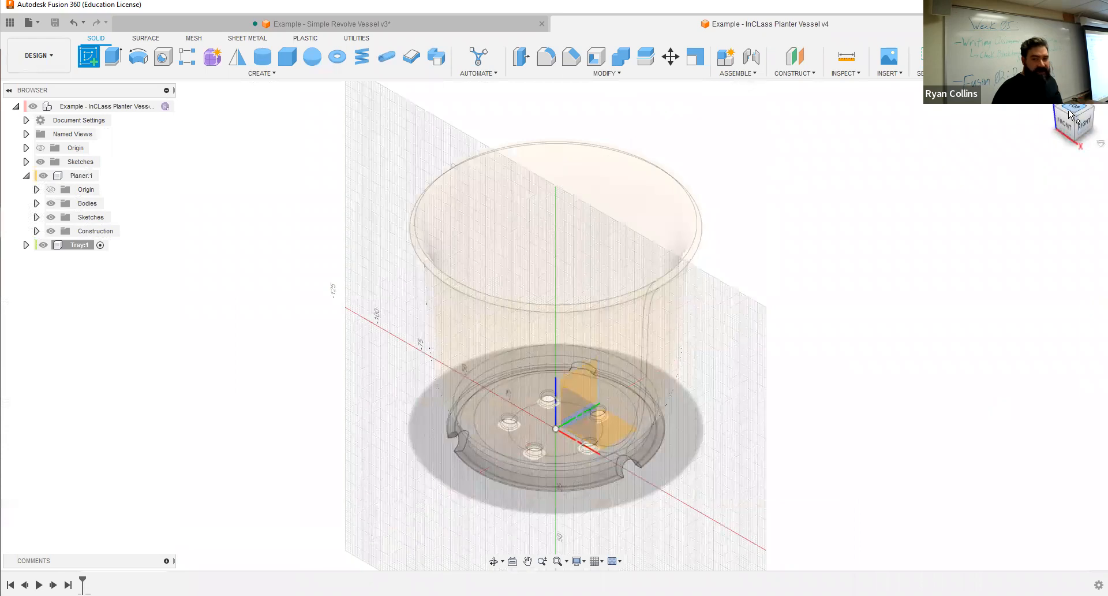
click(586, 422)
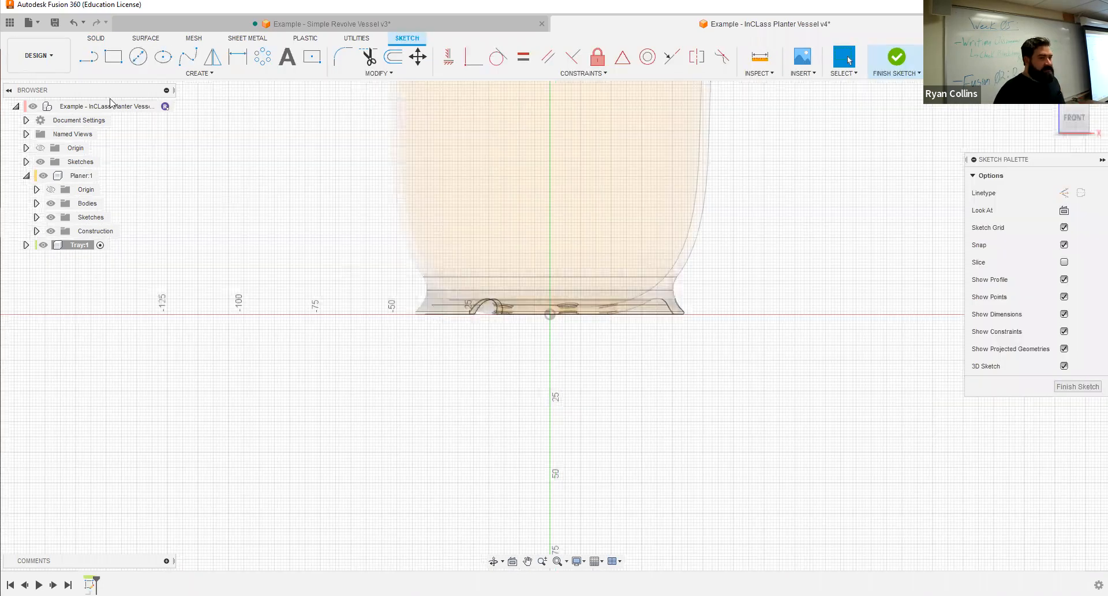
Draw a horizontal line from the sketch origin along the red axis to just past the planter's foot ring.
click(92, 57)
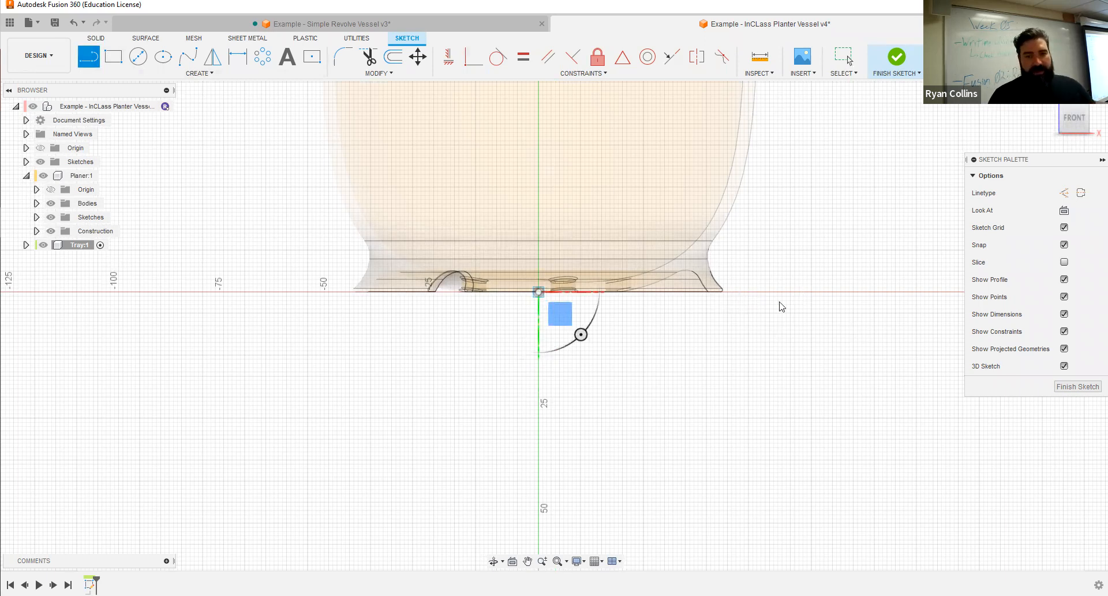
click(741, 291)
key(Escape)
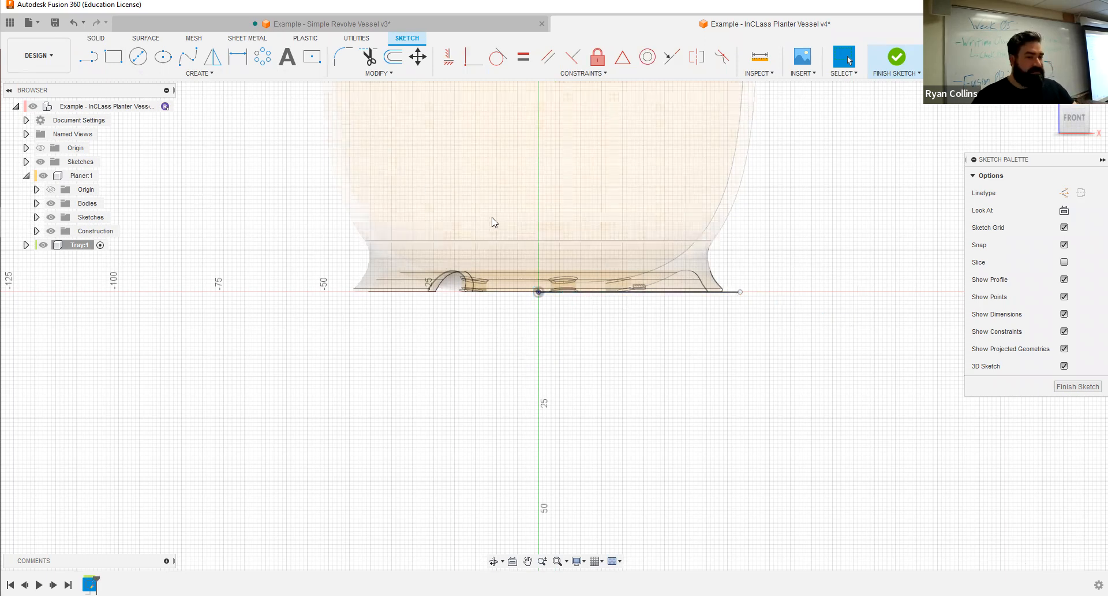
Hide the planter component and expand the design's top-level Sketches folder.
click(47, 176)
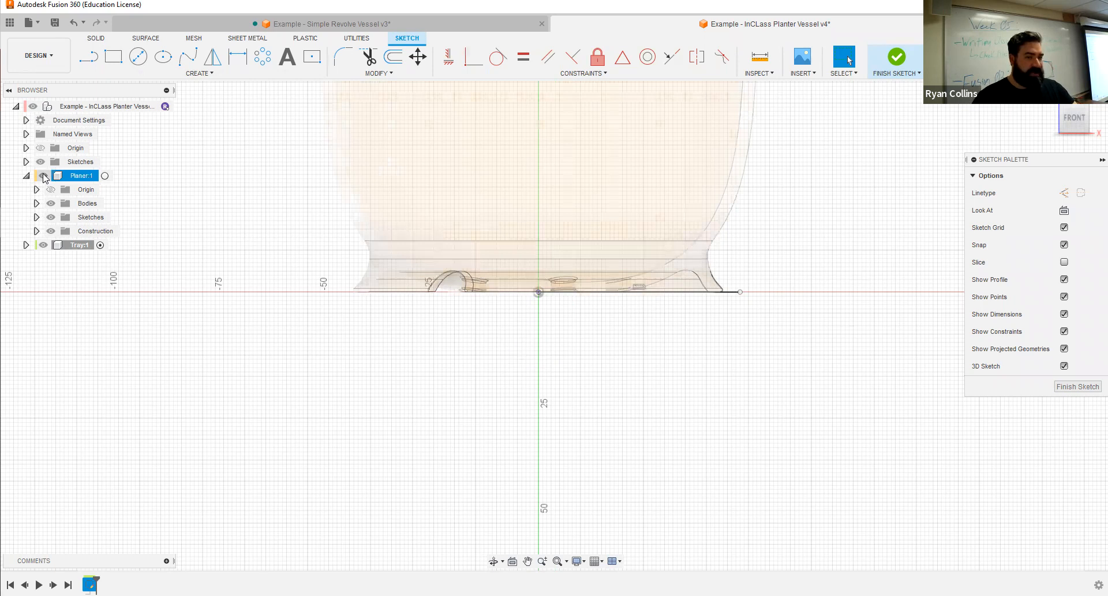
click(43, 177)
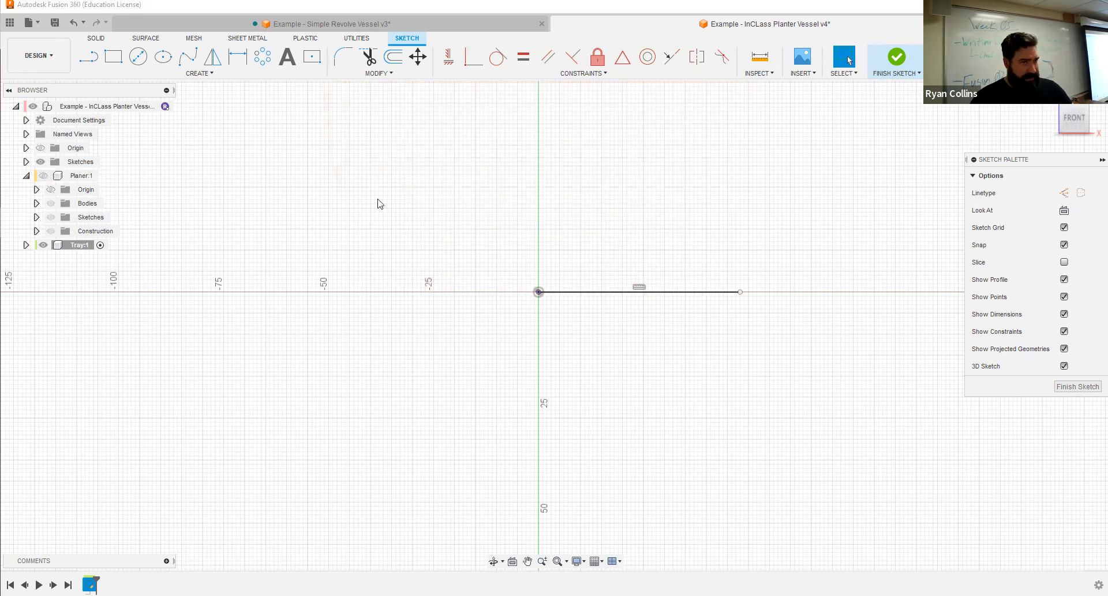
scroll(141, 205, down, 3)
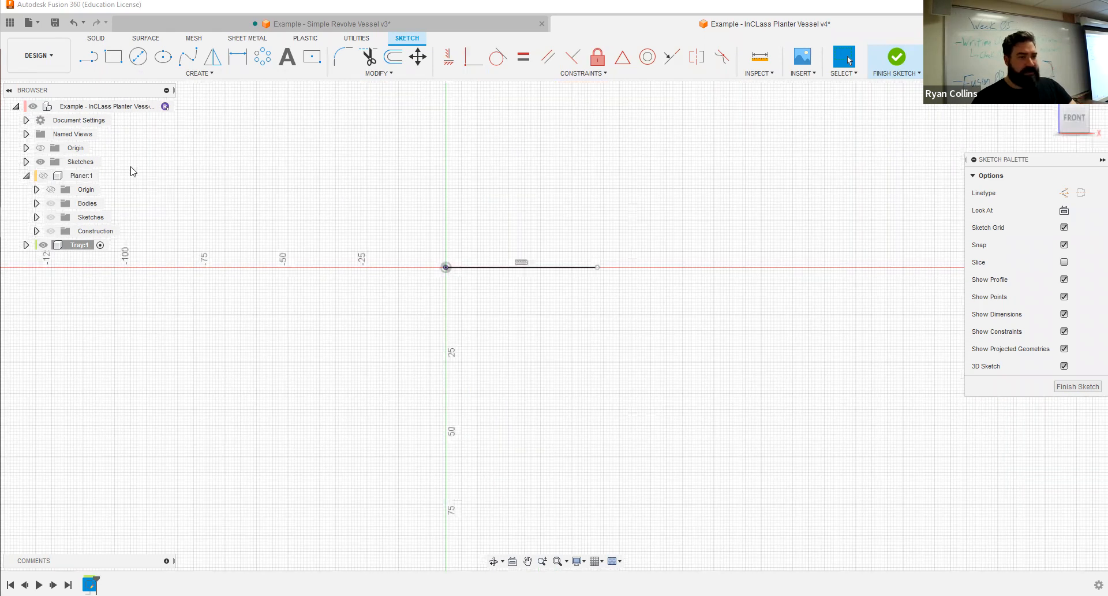
click(26, 162)
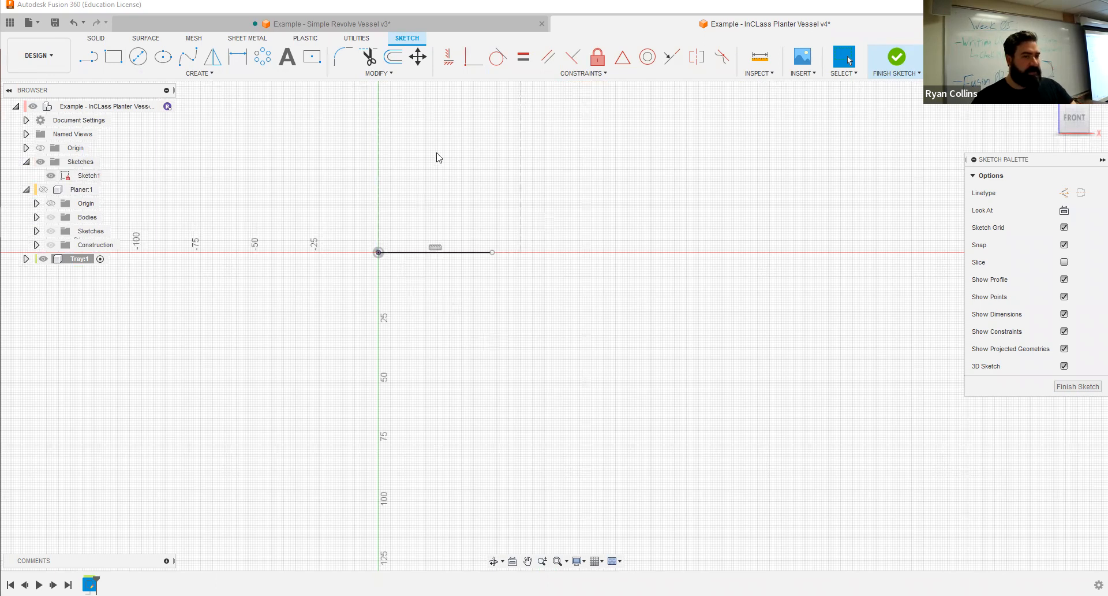
Draw a three-point fit spline from the line's outer end, curving outward and upward as the tray's side wall.
middle_drag(439, 156, 385, 274)
click(188, 56)
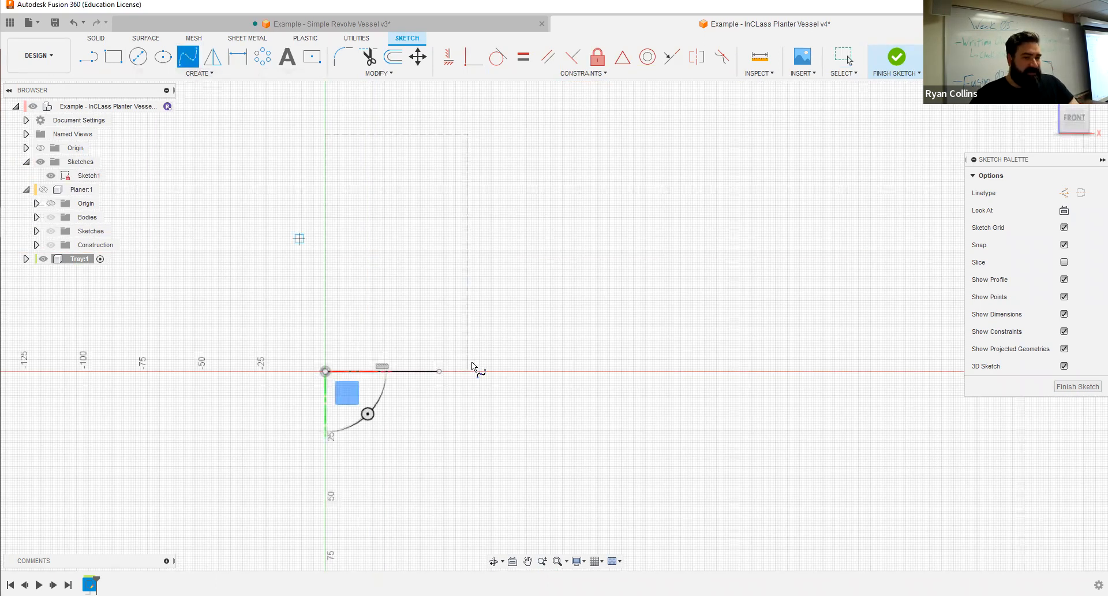
scroll(473, 363, up, 3)
click(396, 397)
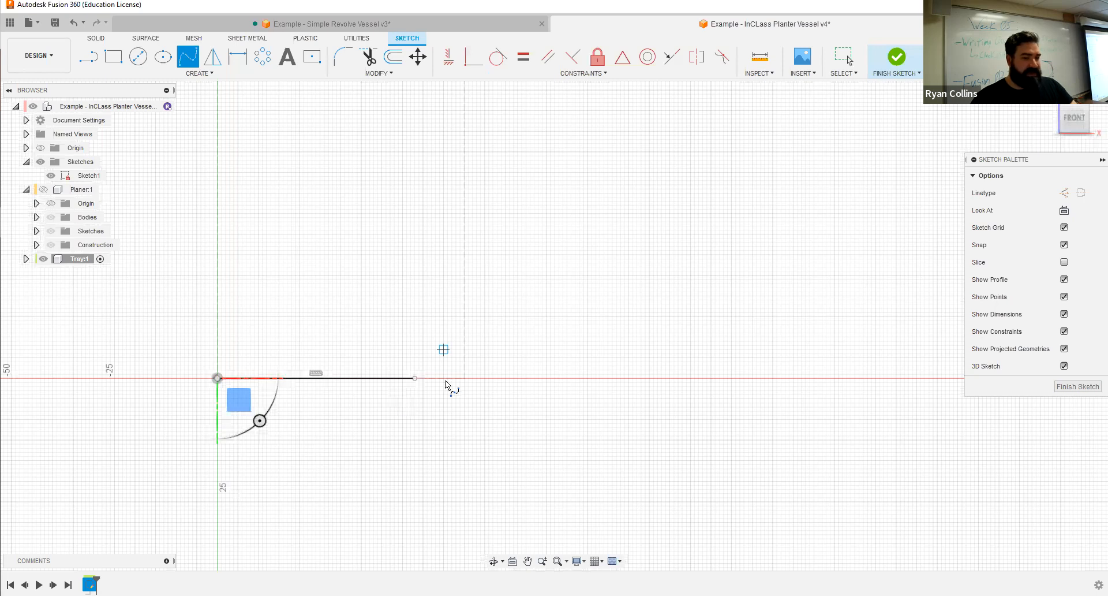
click(450, 377)
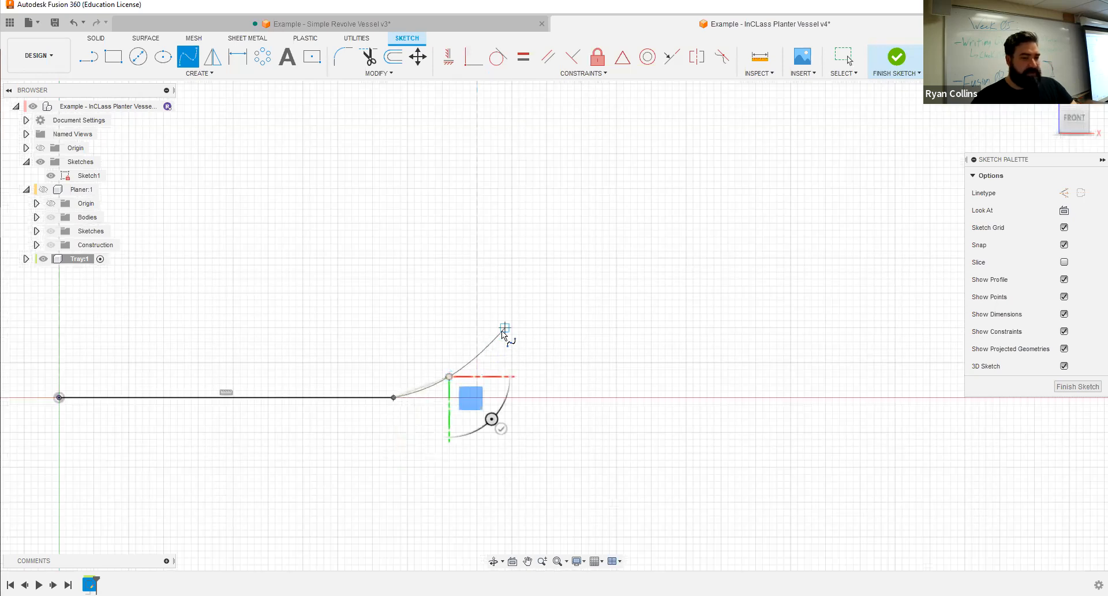
click(505, 293)
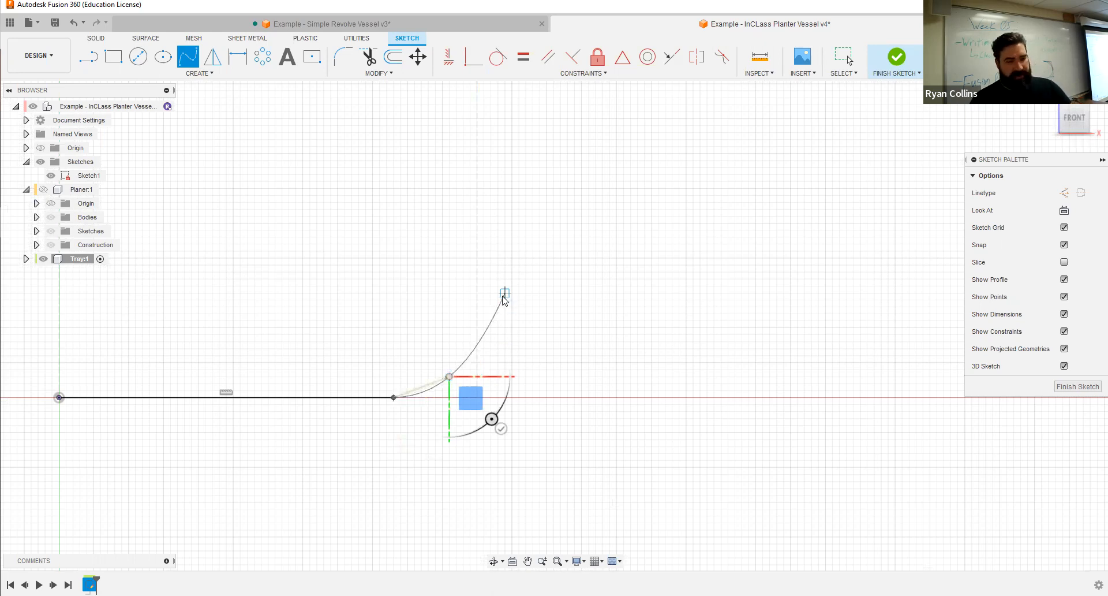
key(Escape)
Move the spline's middle fit point slightly outward to adjust the curve of the tray wall.
scroll(452, 417, up, 5)
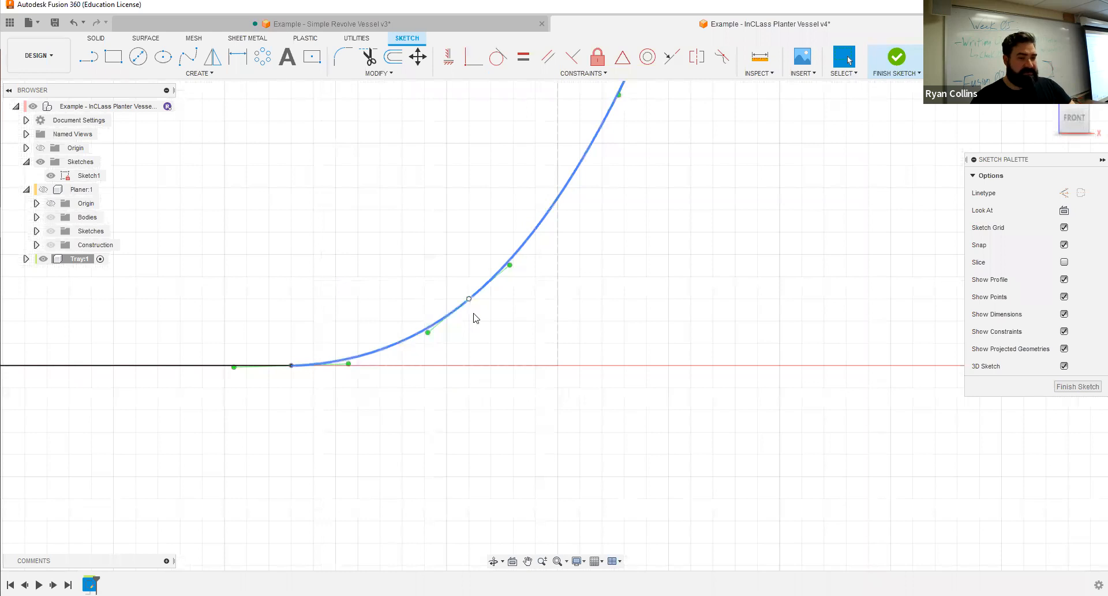
click(474, 300)
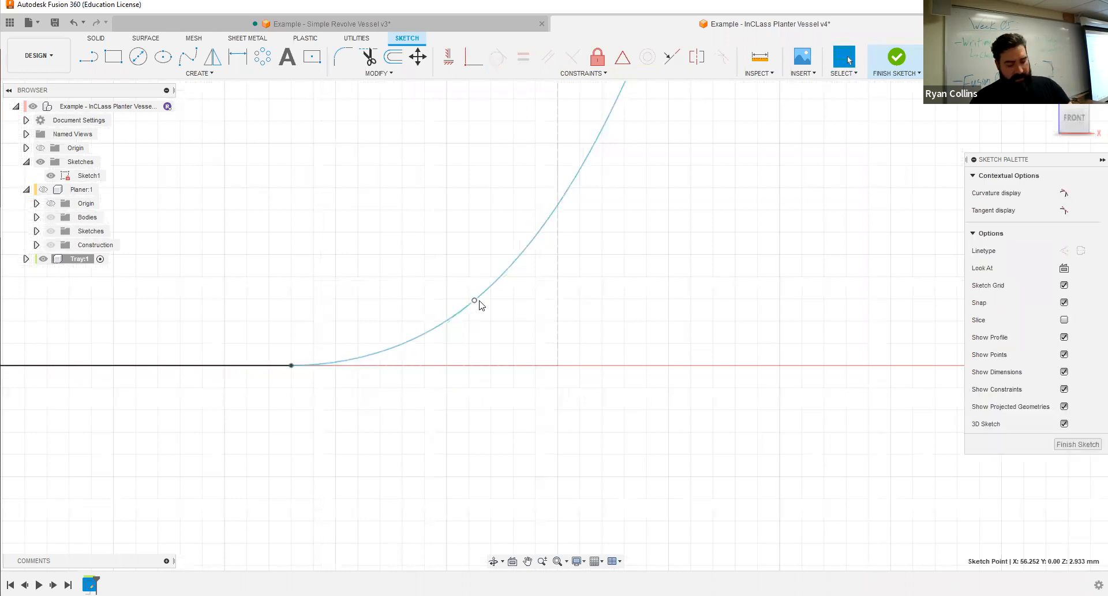
scroll(479, 453, down, 4)
click(633, 306)
Offset the tray's connected base line and spline by -3 mm, downward and outward from the original profile.
click(385, 57)
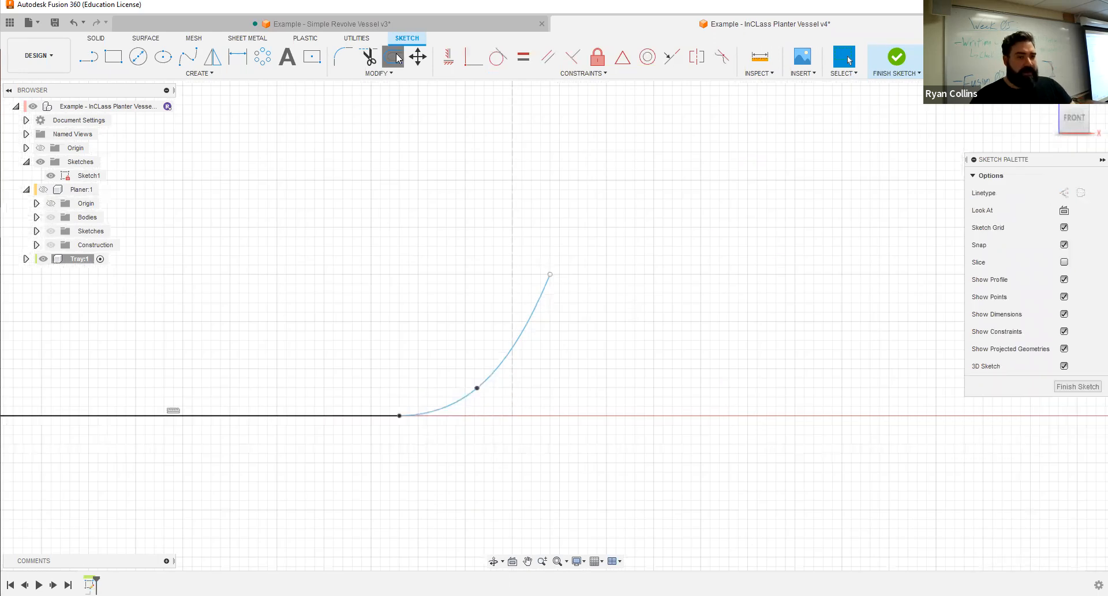
click(500, 367)
scroll(521, 455, down, 3)
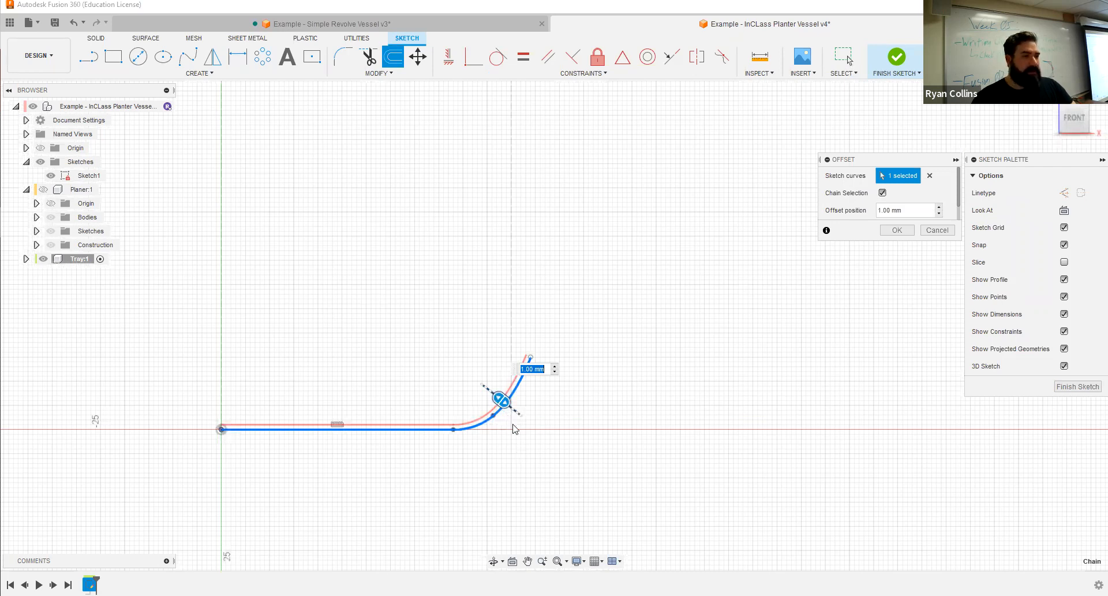
drag(512, 425, 534, 442)
click(44, 190)
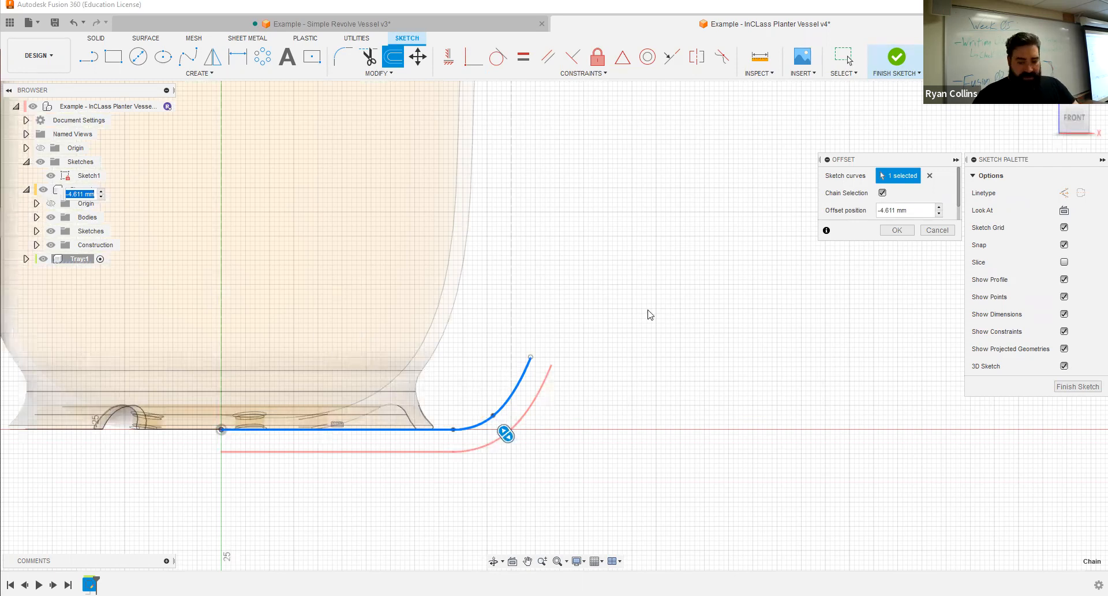
text(-3)
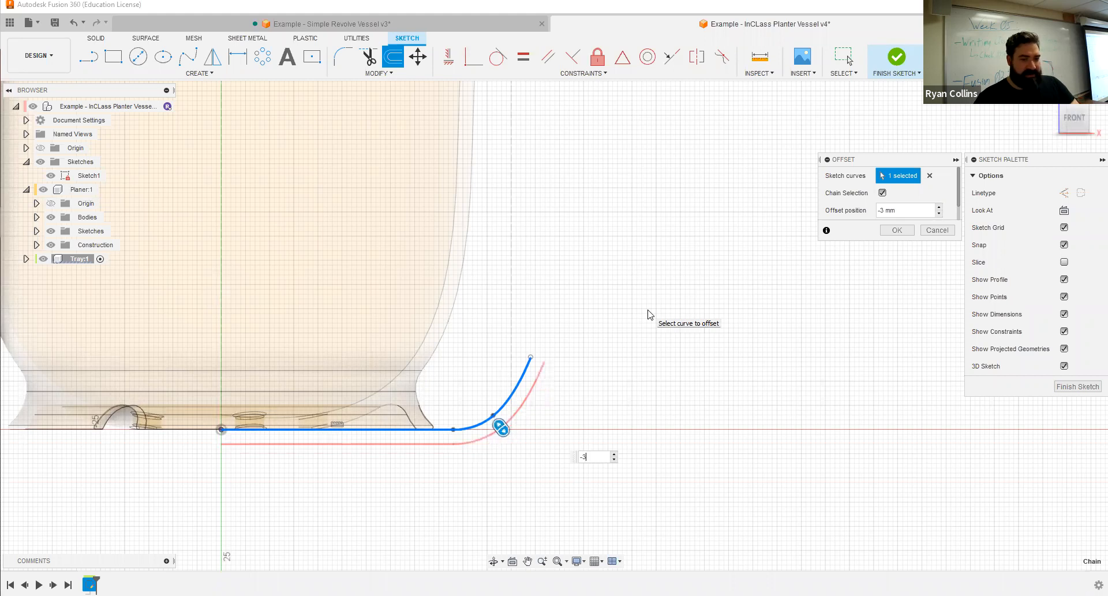
key(Return)
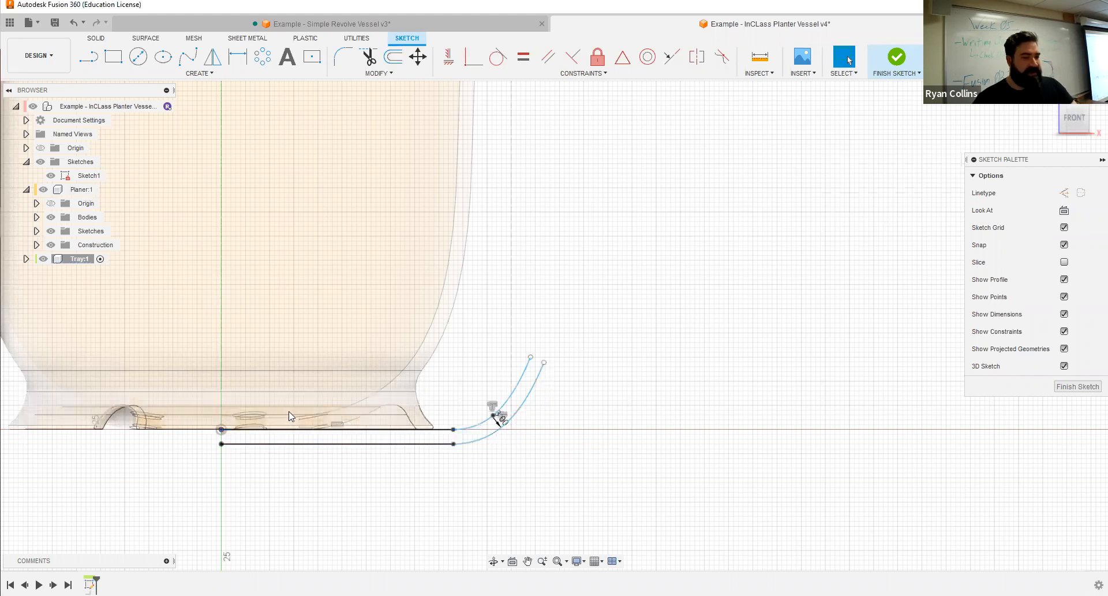
Hide the planter component and close the tray profile at the centre axis with a short vertical line.
scroll(289, 415, up, 3)
click(44, 190)
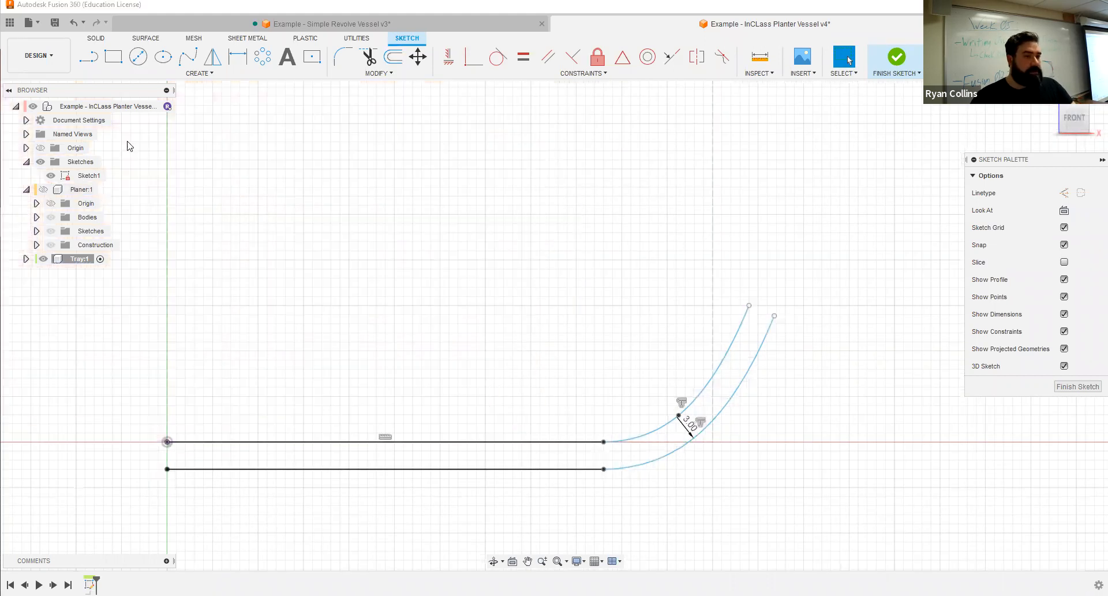
click(88, 58)
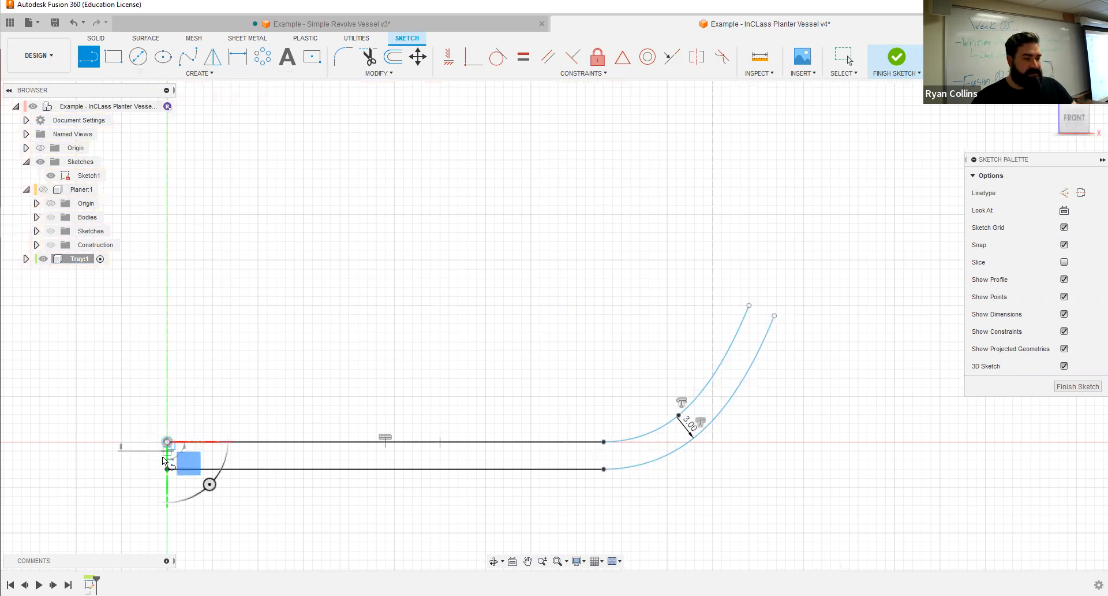
click(165, 469)
key(Escape)
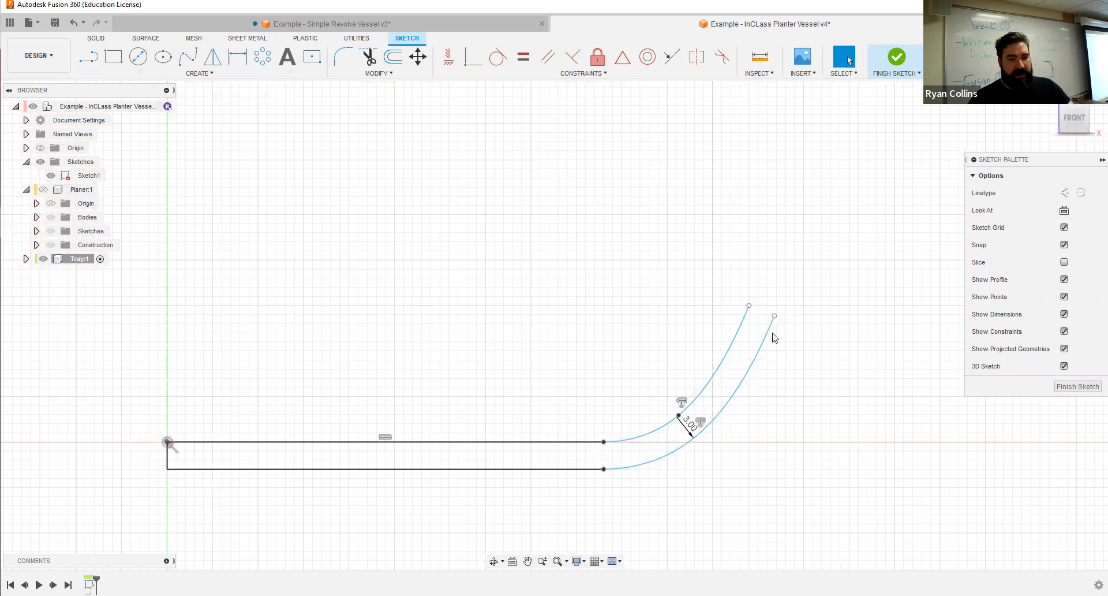
Draw a 2-point circle between the upper endpoints of the two wall splines to cap the tray's rim.
scroll(765, 315, up, 3)
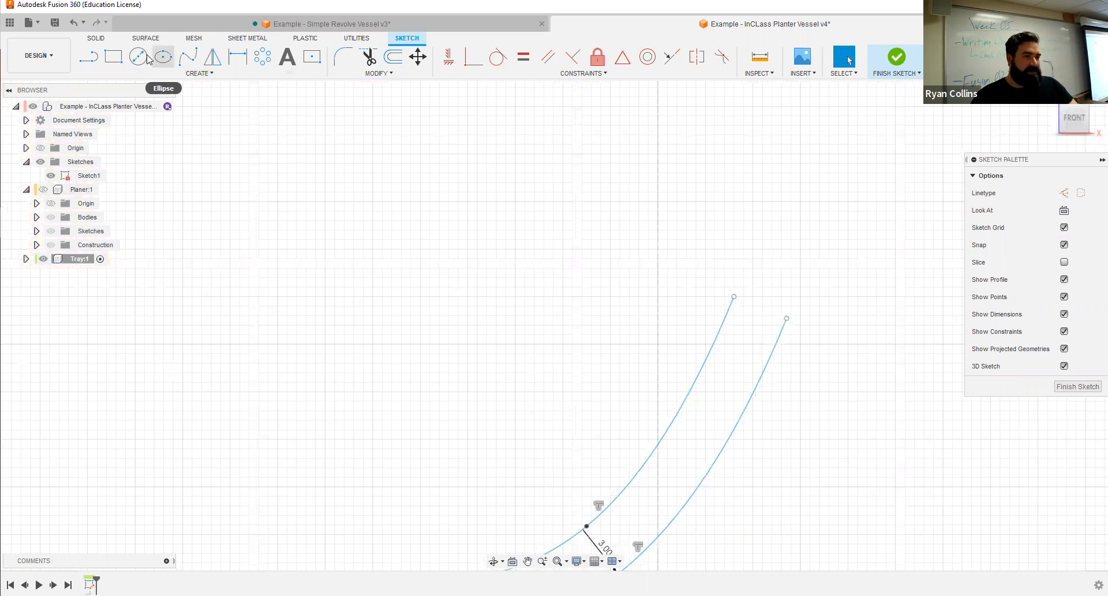
click(185, 75)
mouse_move(141, 113)
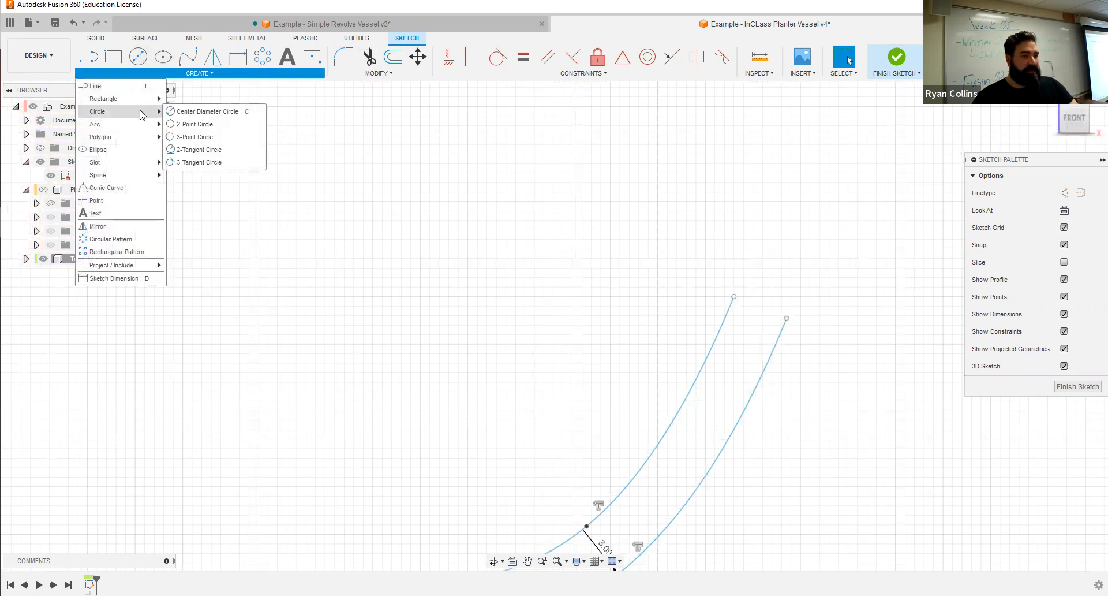
click(191, 124)
scroll(779, 277, up, 2)
middle_drag(771, 285, 667, 244)
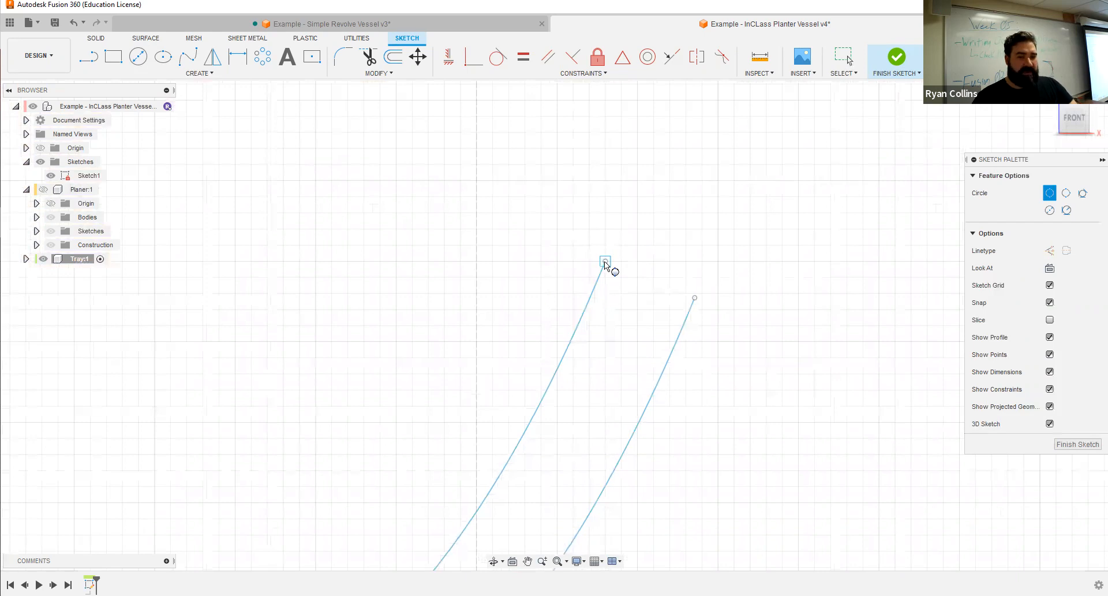
click(696, 298)
key(Escape)
scroll(809, 320, down, 3)
middle_drag(798, 293, 789, 217)
scroll(789, 217, down, 1)
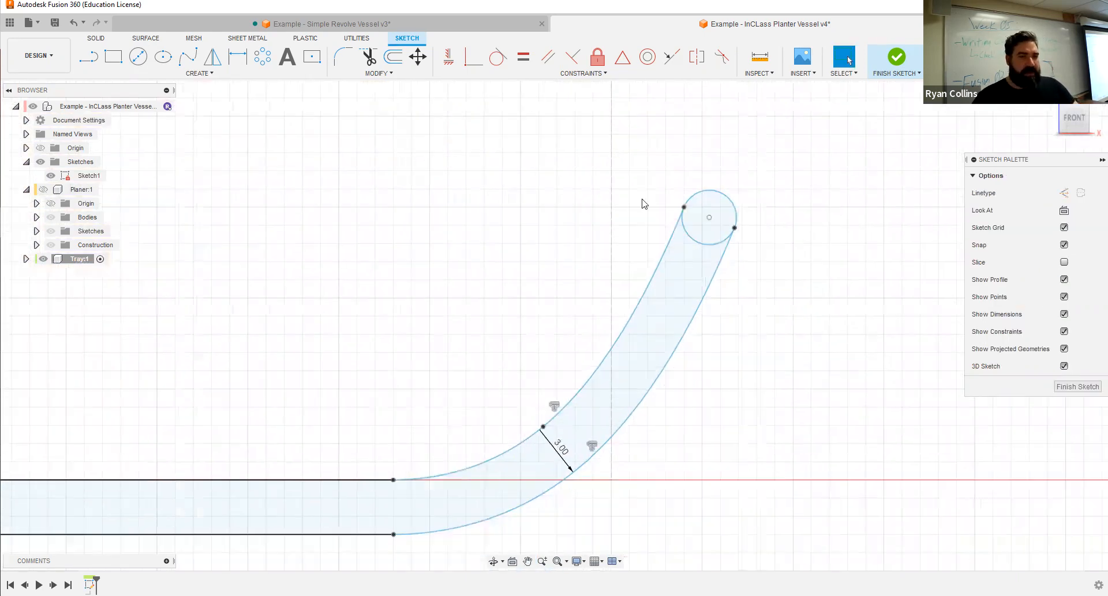
Trim the lower arc of the circle inside the tray wall to leave a rounded rim, and finish the sketch.
click(369, 58)
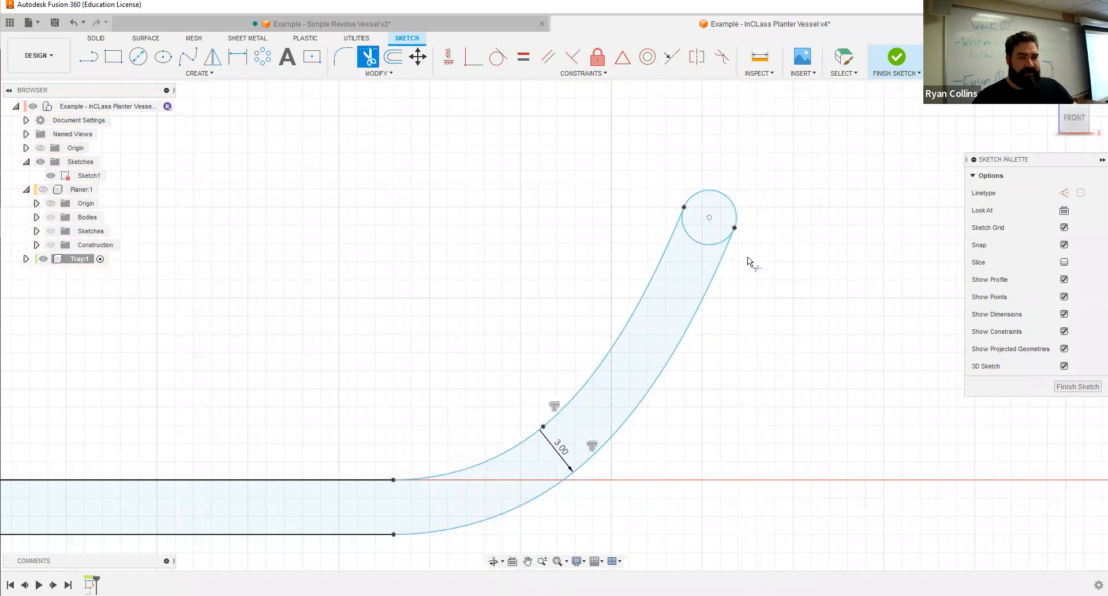
click(694, 241)
key(Escape)
scroll(857, 339, down, 1)
scroll(856, 339, down, 1)
scroll(799, 287, down, 1)
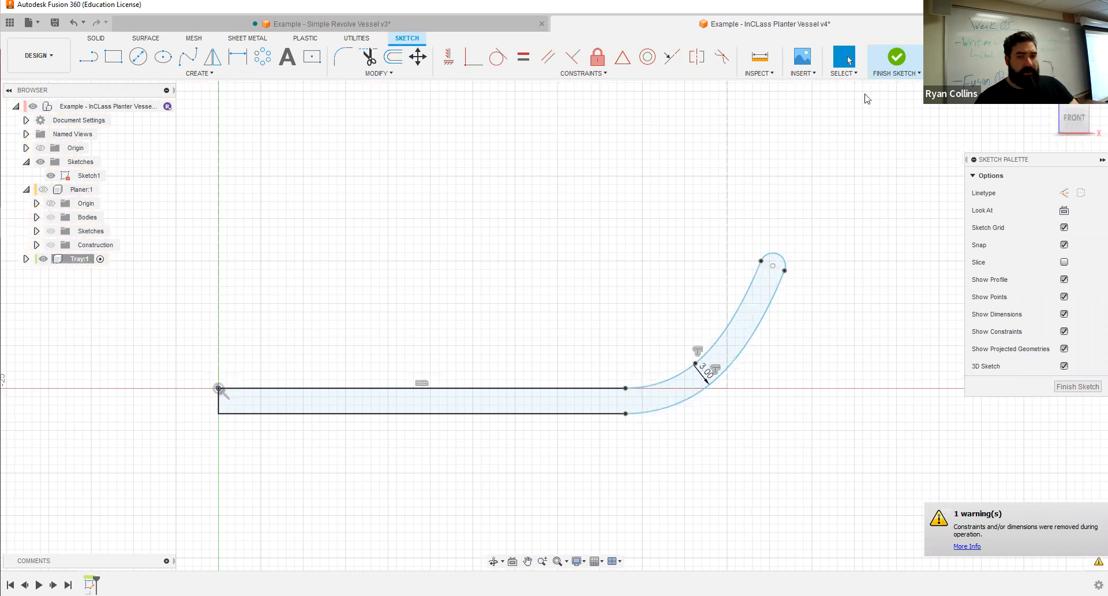
click(897, 60)
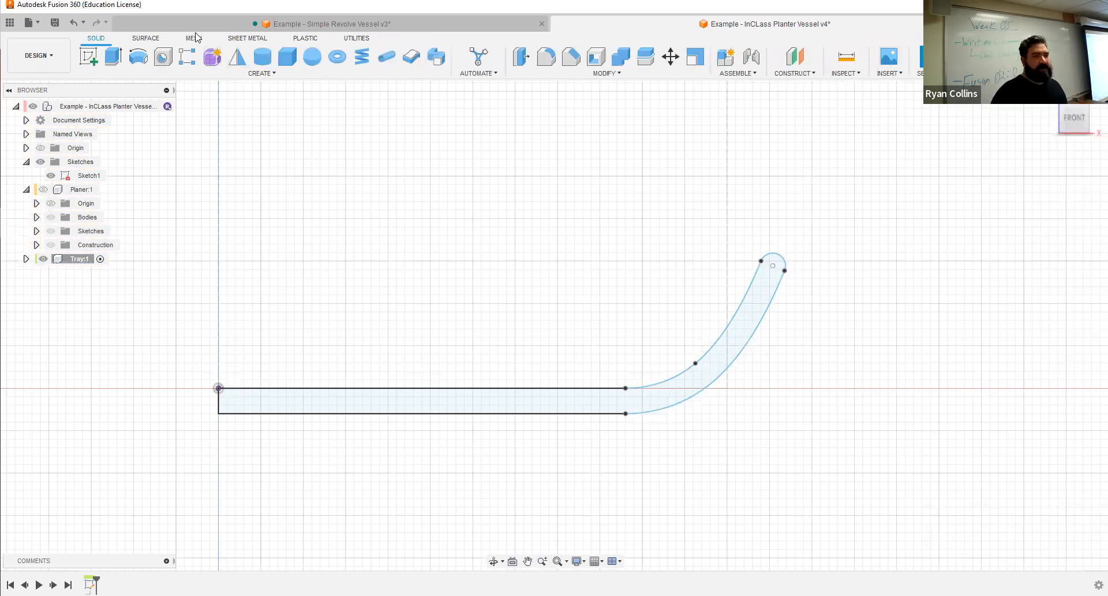
Revolve the tray profile 360 degrees around the vertical centre axis as a new body.
click(138, 56)
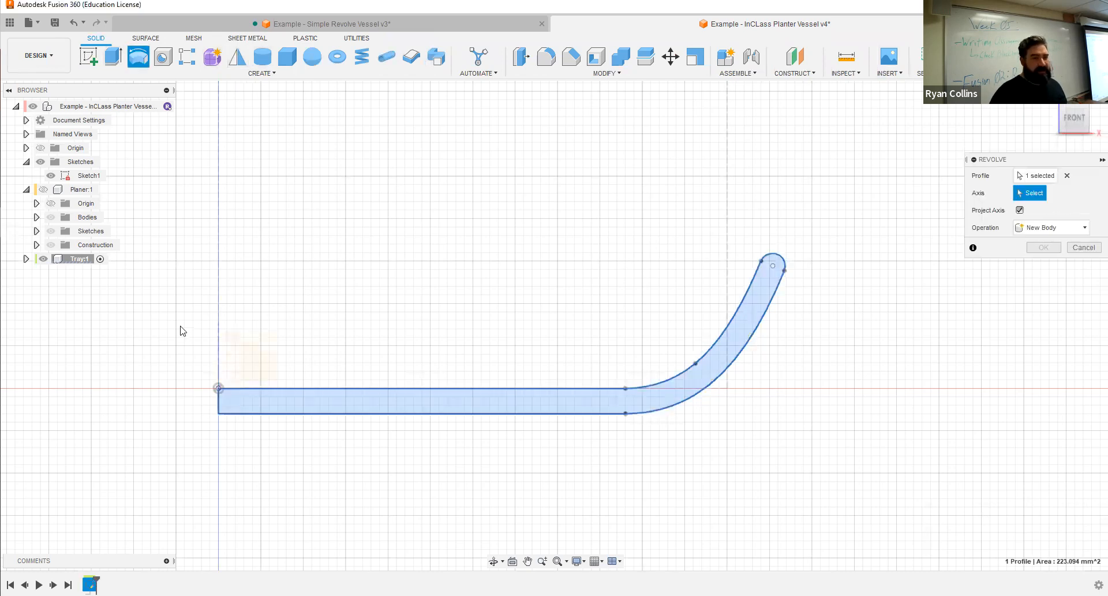
click(219, 336)
shift+middle_drag(504, 237, 532, 215)
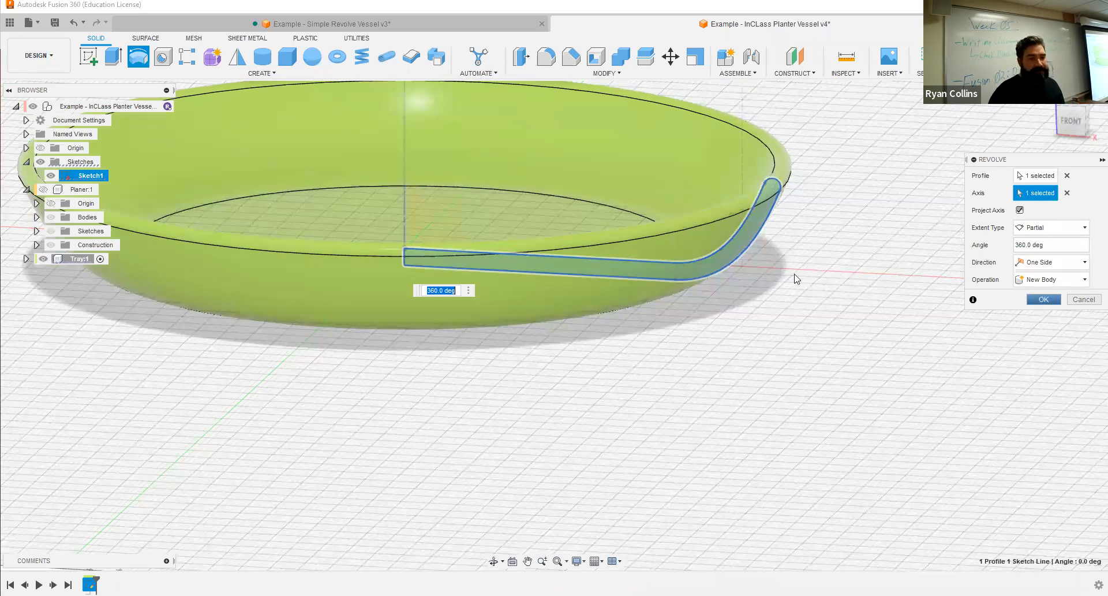
key(Return)
Show the planter component again and activate the top-level component to view planter and tray together.
click(43, 190)
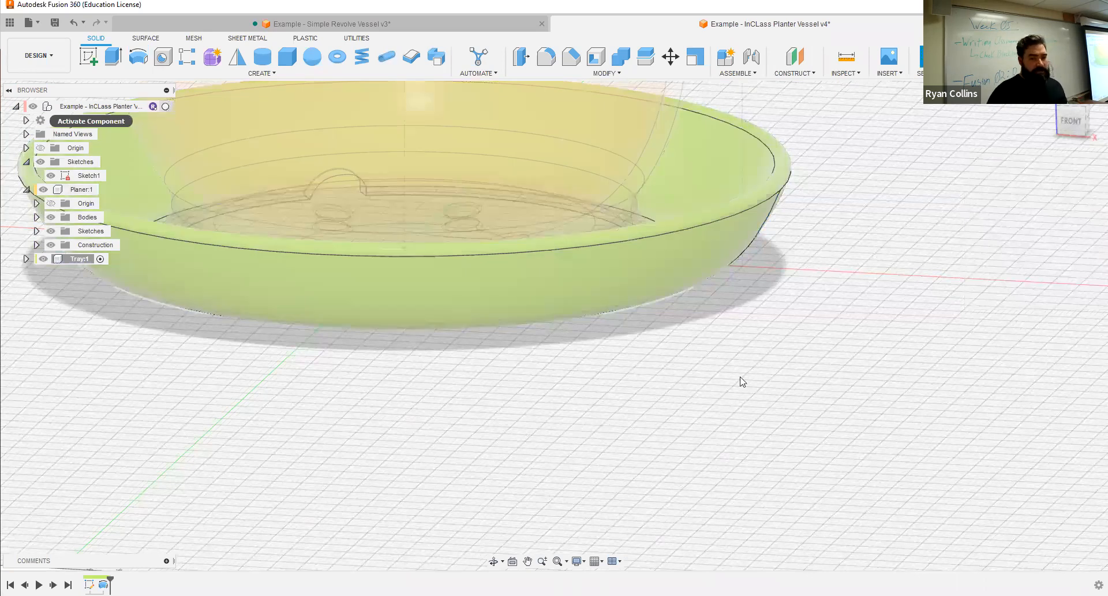
click(165, 106)
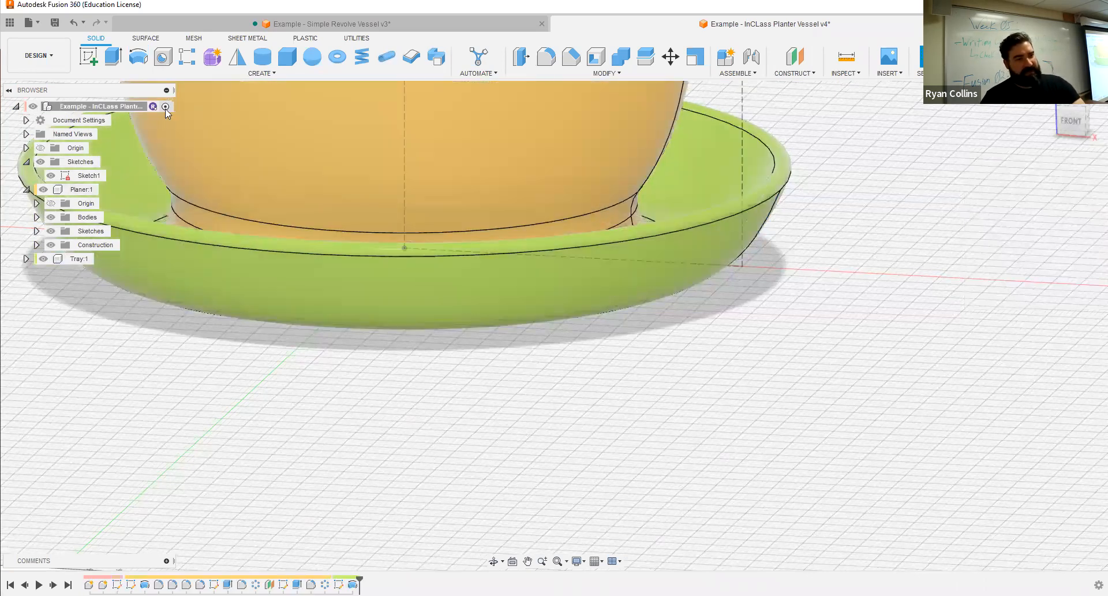
middle_click(292, 282)
middle_click(293, 281)
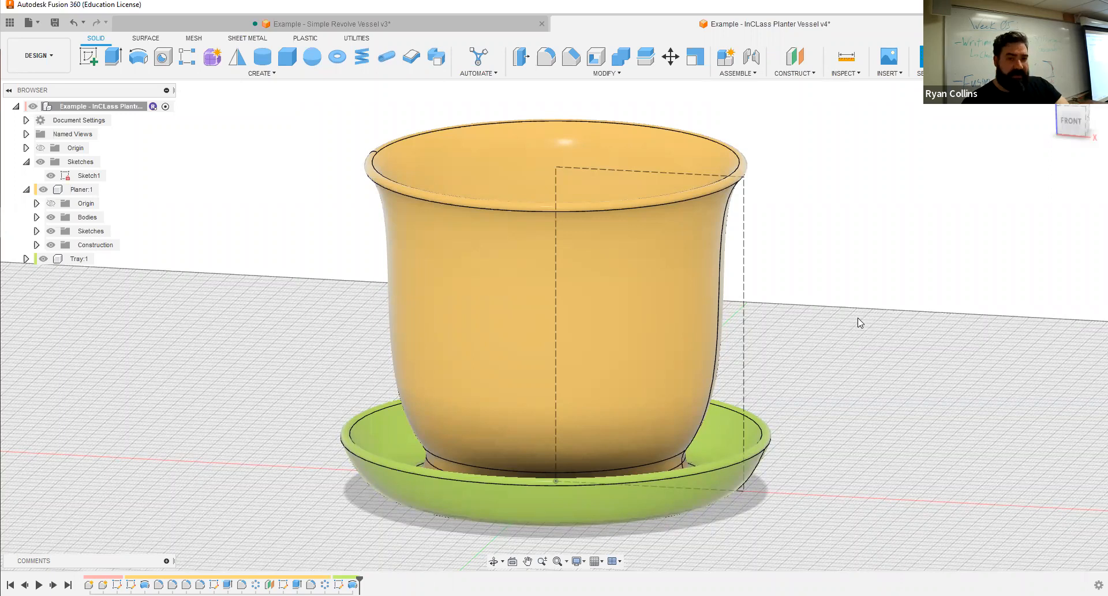
Turn off component colour display and apply the Glass - Heavy Color (Blue) appearance to the planter.
key(shift+n)
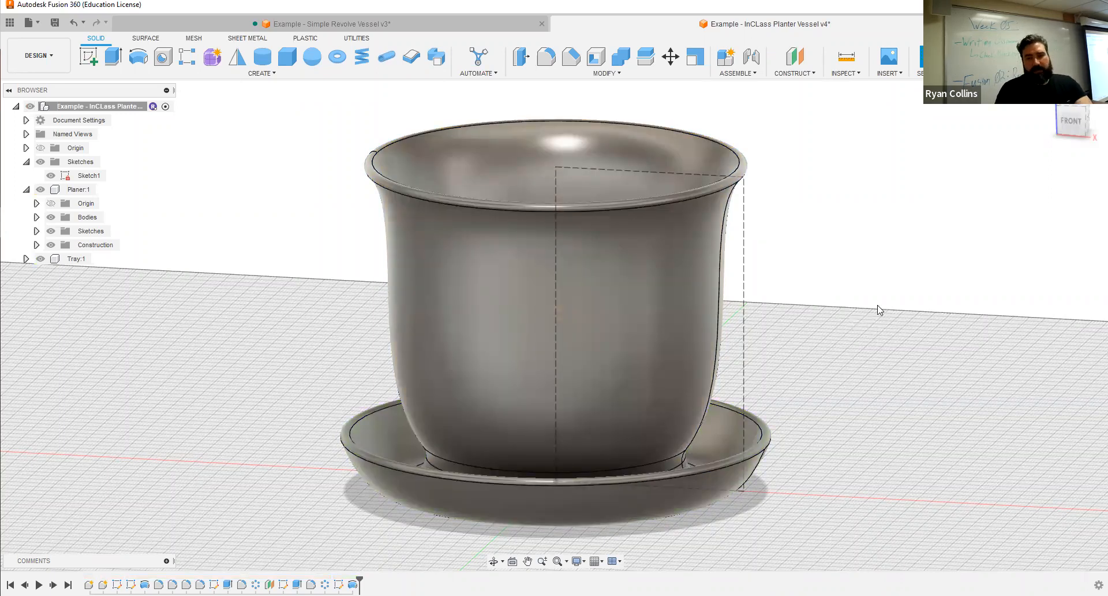
key(a)
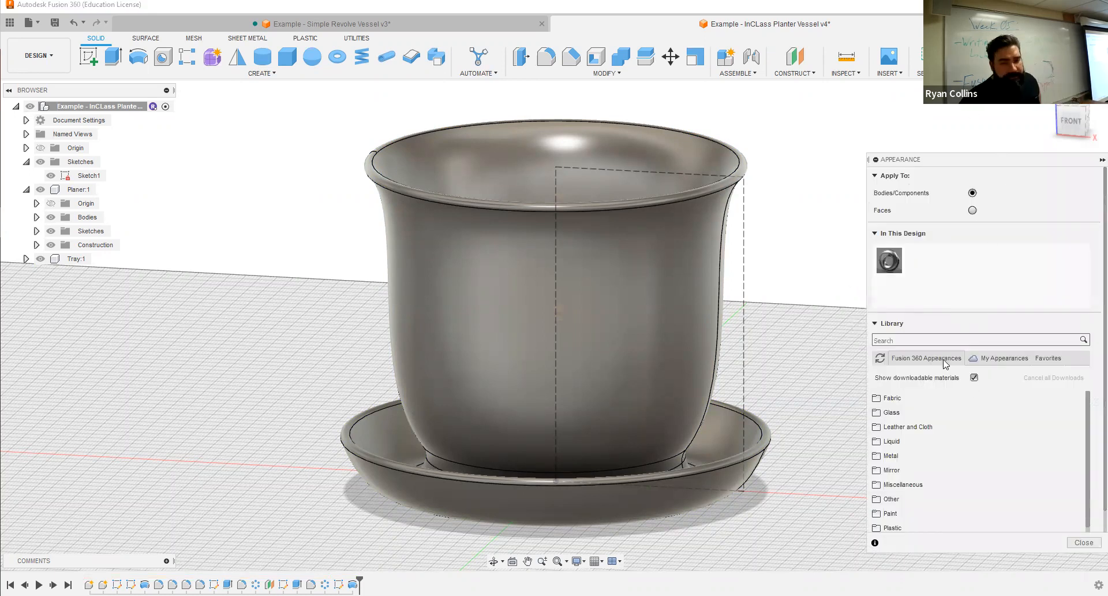
scroll(895, 414, down, 3)
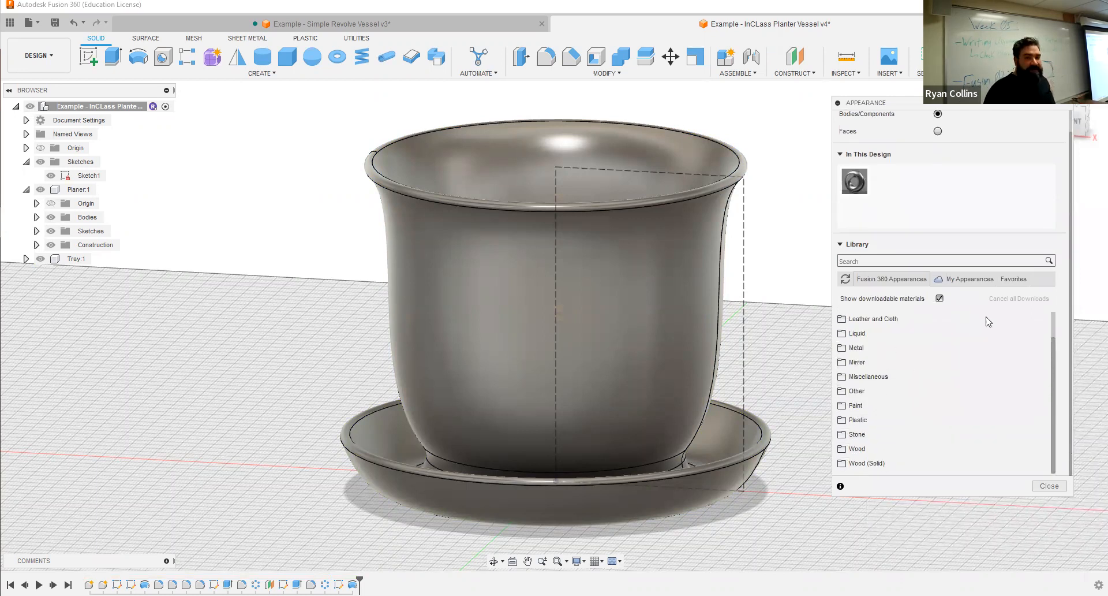
scroll(989, 322, up, 2)
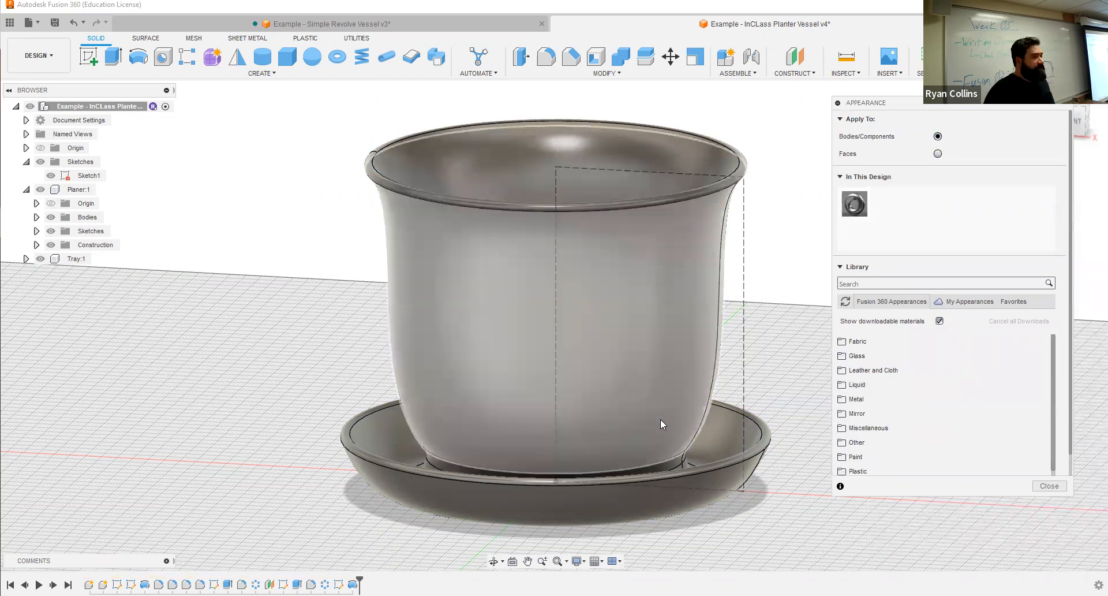
click(874, 358)
click(874, 398)
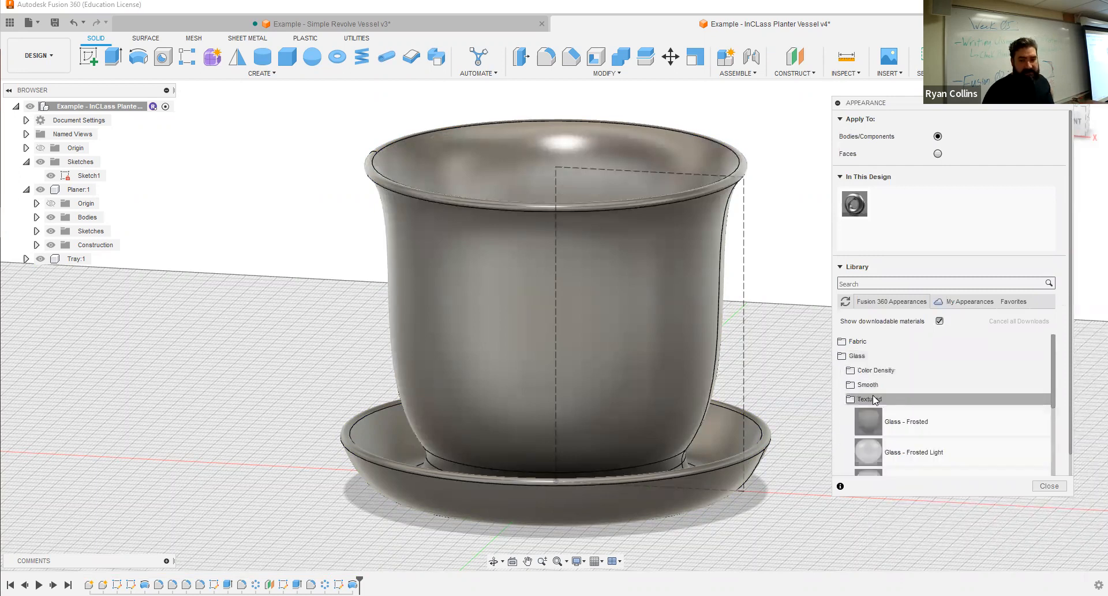
scroll(923, 404, down, 3)
scroll(924, 405, up, 3)
click(872, 399)
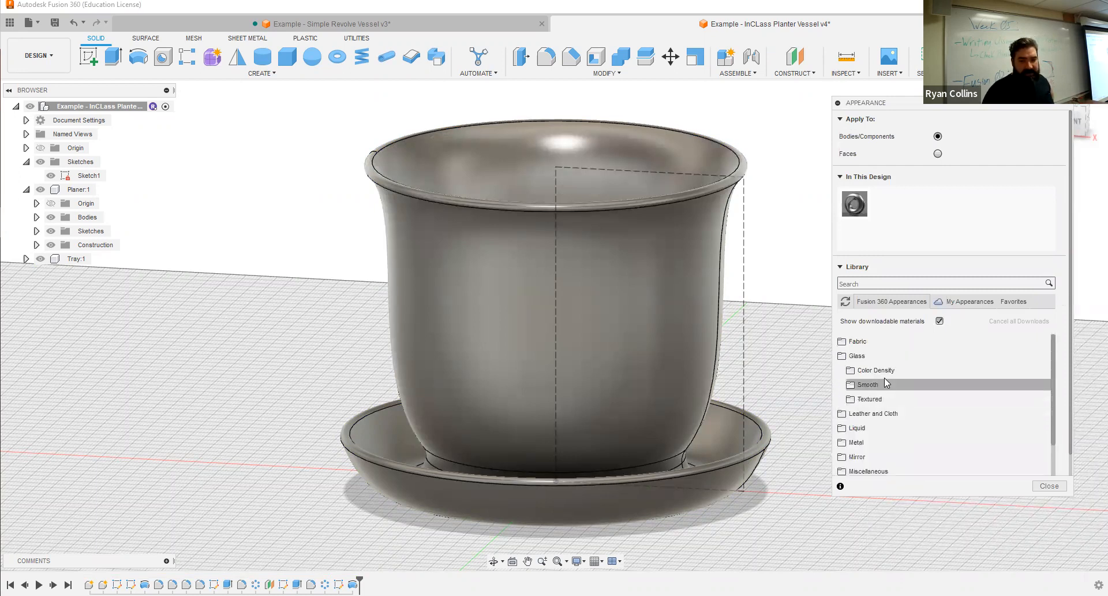
click(875, 370)
scroll(909, 407, down, 3)
scroll(909, 407, up, 3)
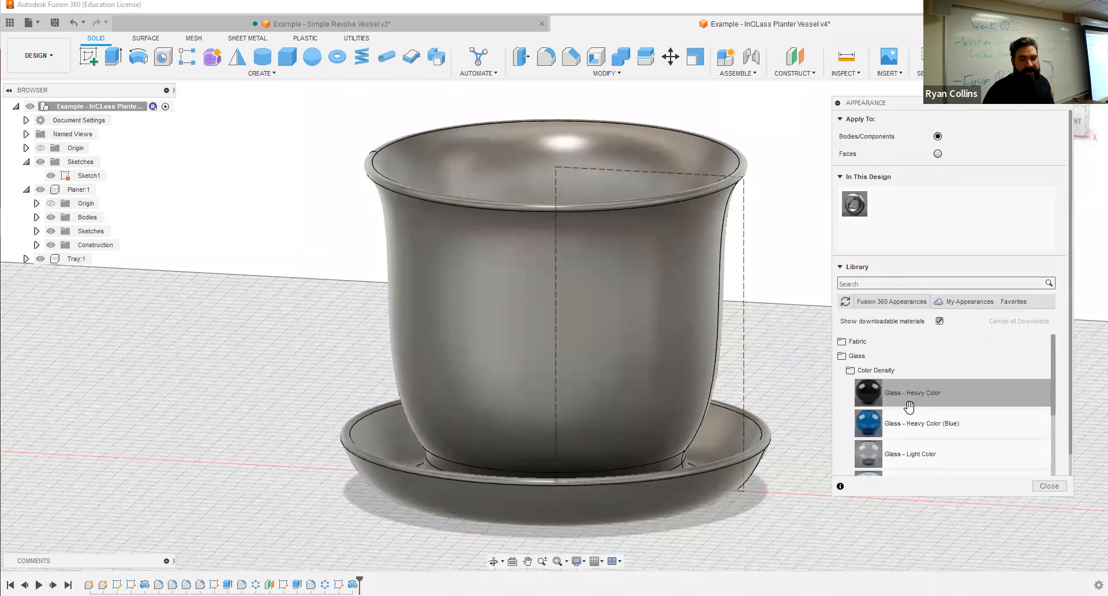
drag(909, 423, 657, 322)
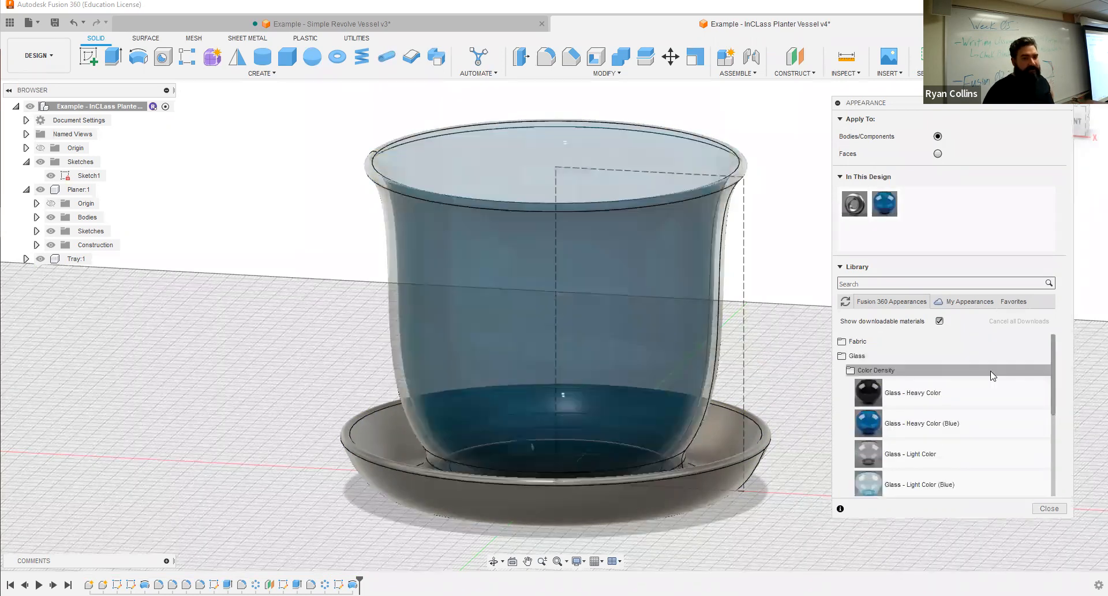
Apply the Palladium - Polished metal appearance to the tray and close the appearance settings.
click(857, 356)
click(857, 399)
scroll(895, 422, down, 3)
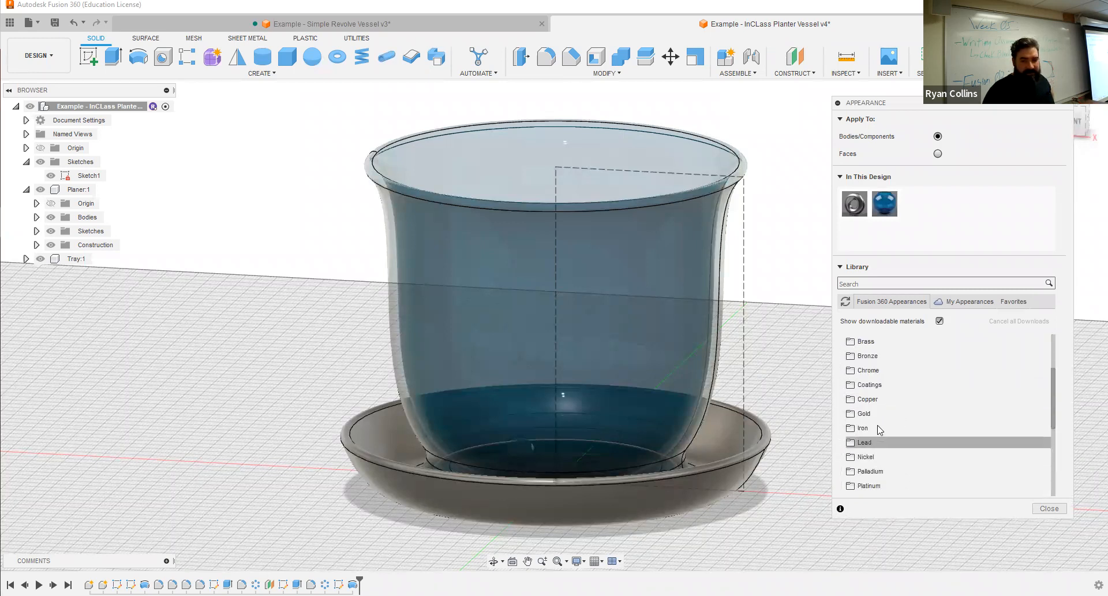
click(876, 473)
scroll(901, 456, down, 3)
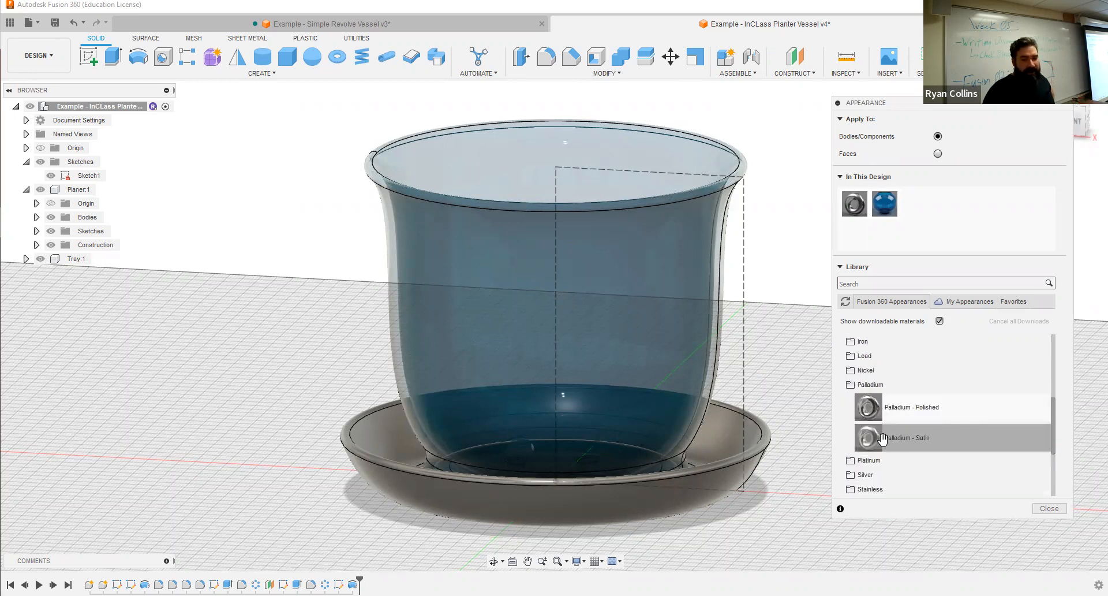
drag(908, 407, 720, 475)
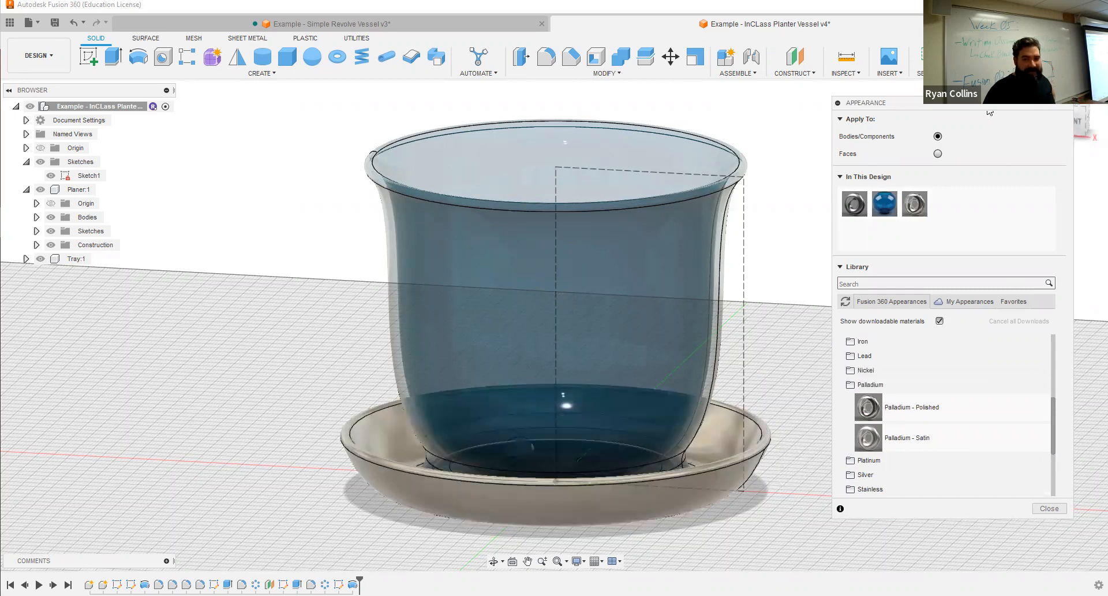
click(1055, 437)
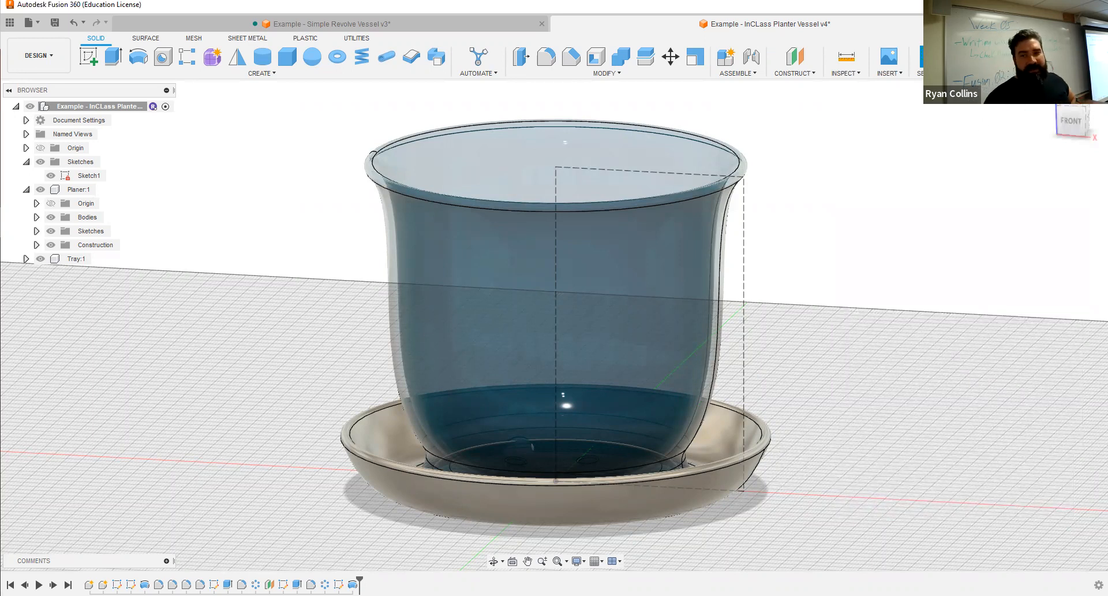
Hide the tray component and inspect the glass planter's foot ring from the front.
click(1099, 140)
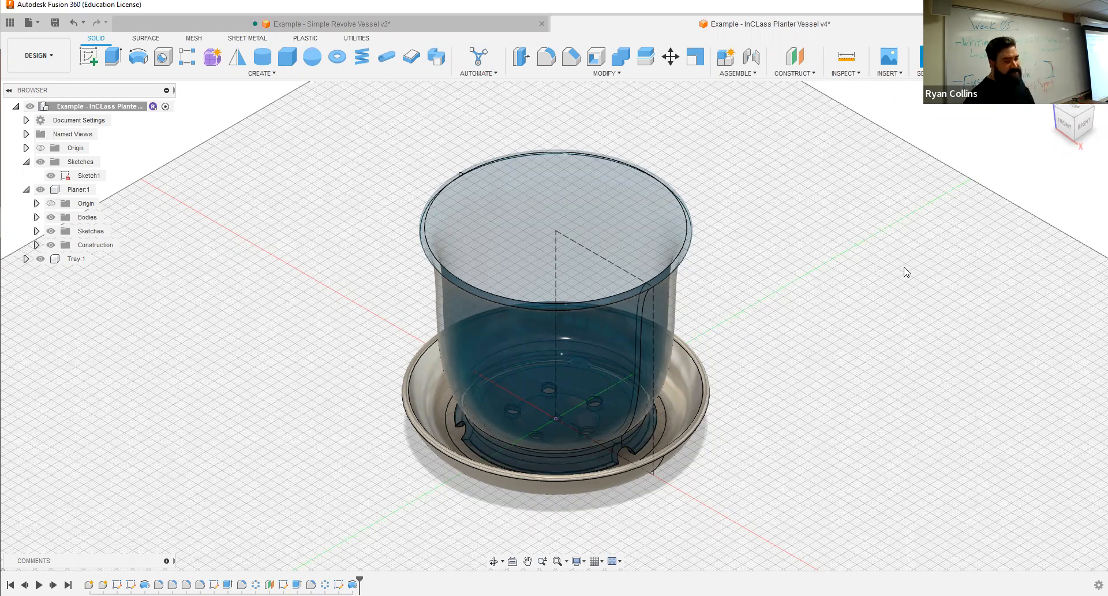
shift+middle_drag(761, 353, 780, 326)
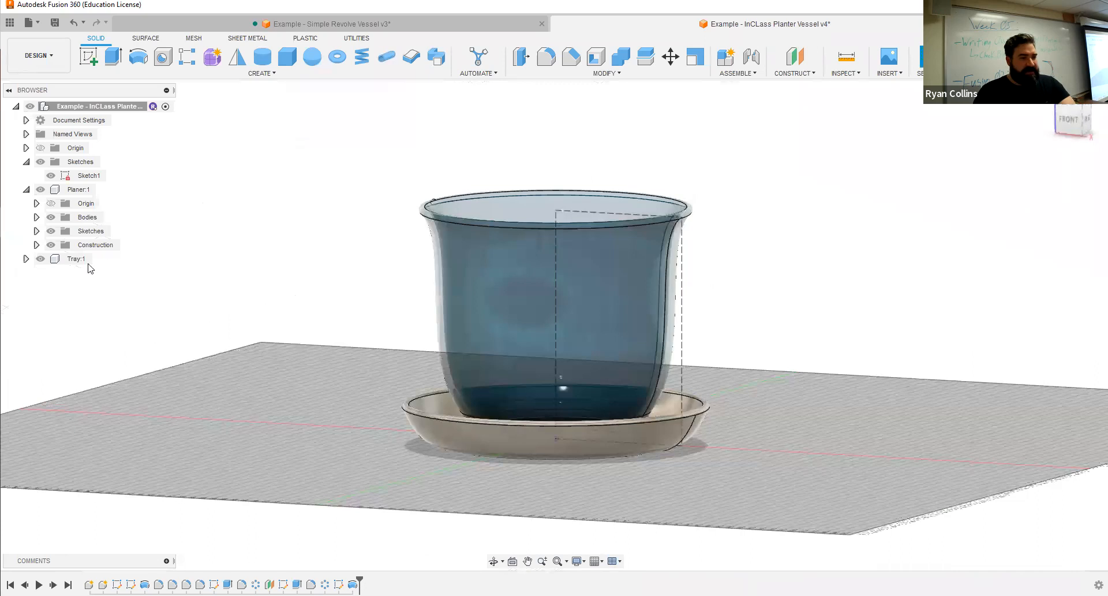
click(41, 259)
mouse_move(682, 388)
shift+middle_down()
mouse_move(693, 368)
mouse_move(691, 390)
shift+middle_up()
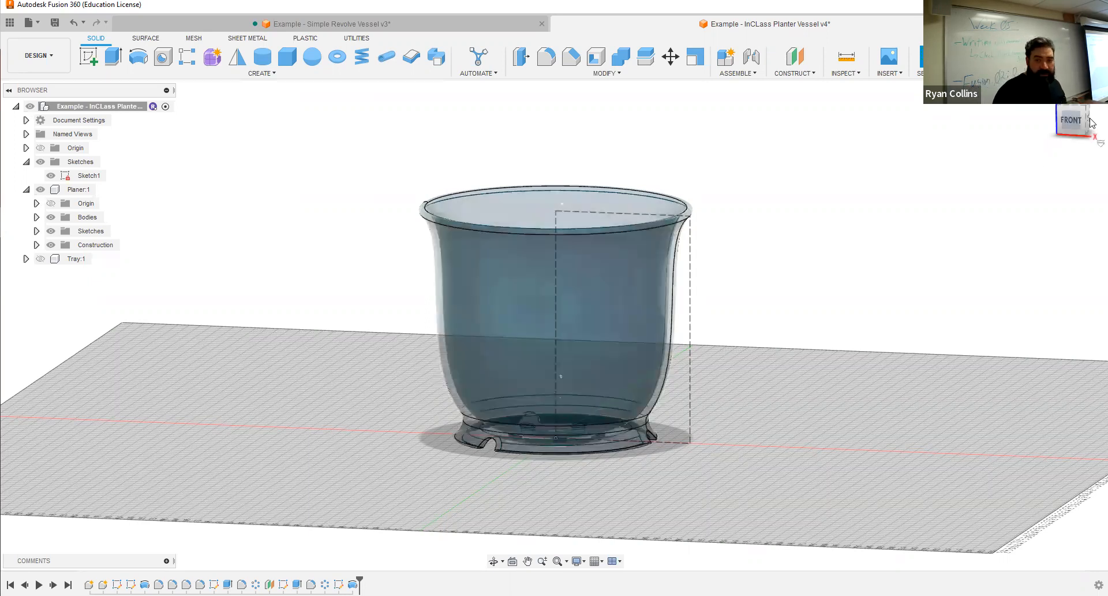
Turn component colour display back on and start a new top-level sketch on the front vertical plane through the planter's centre.
click(1071, 119)
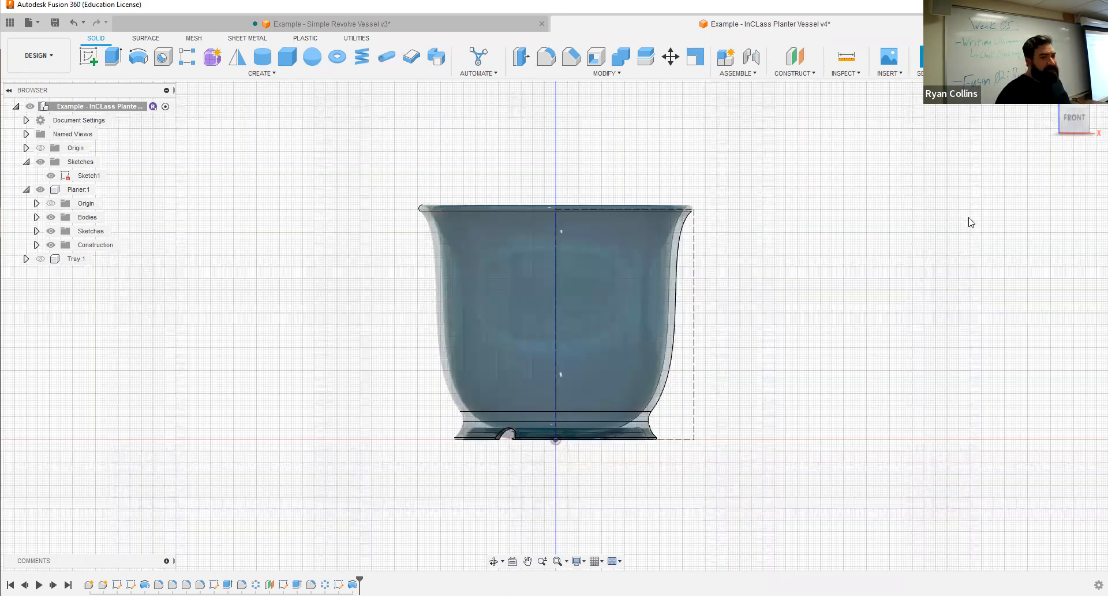
click(218, 249)
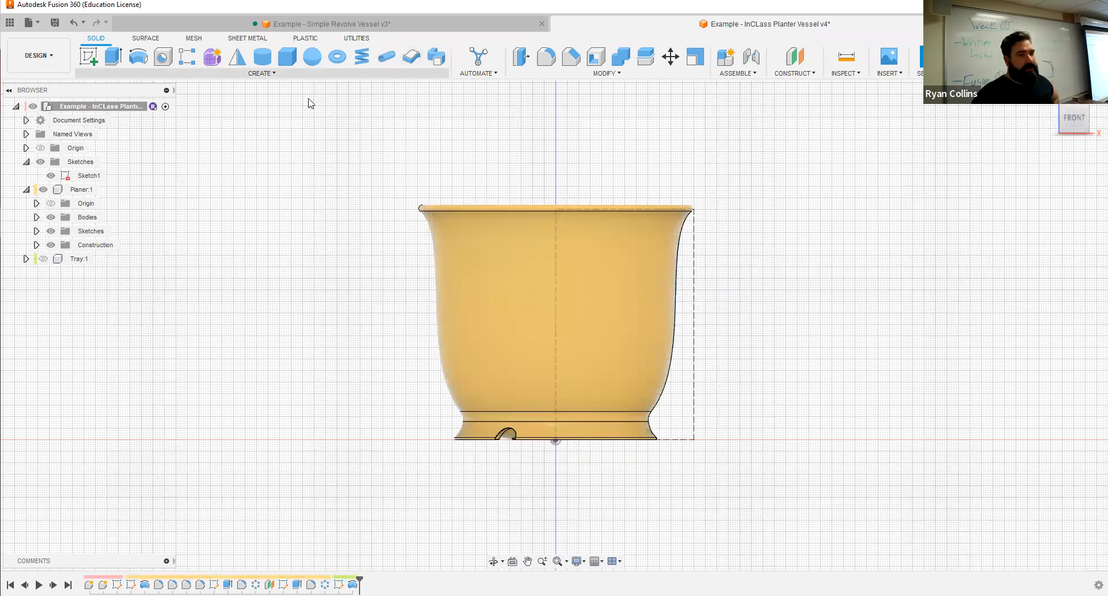
click(88, 57)
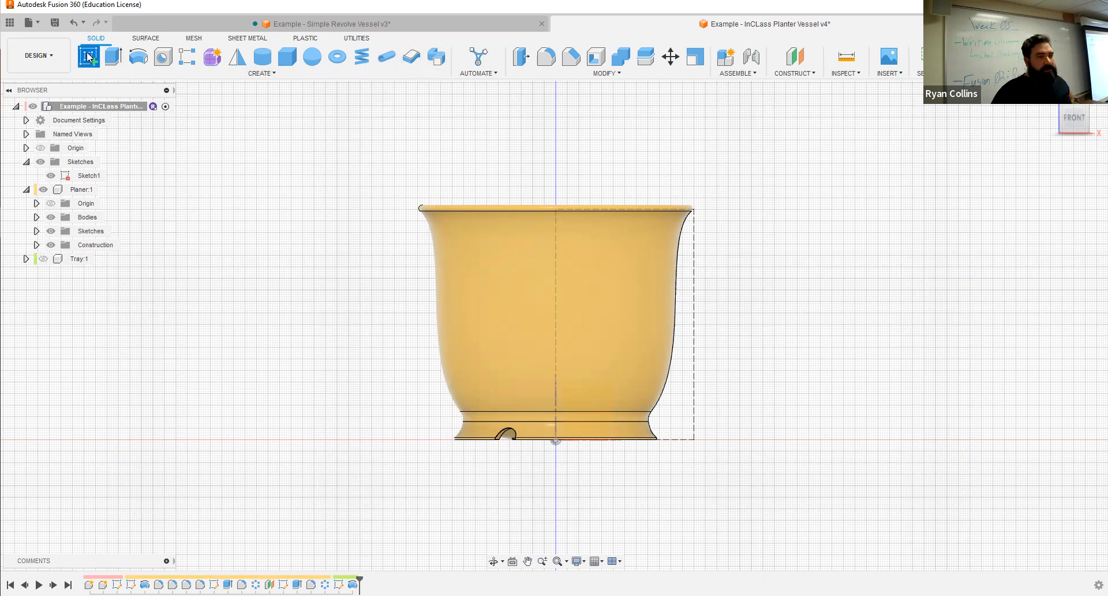
click(593, 406)
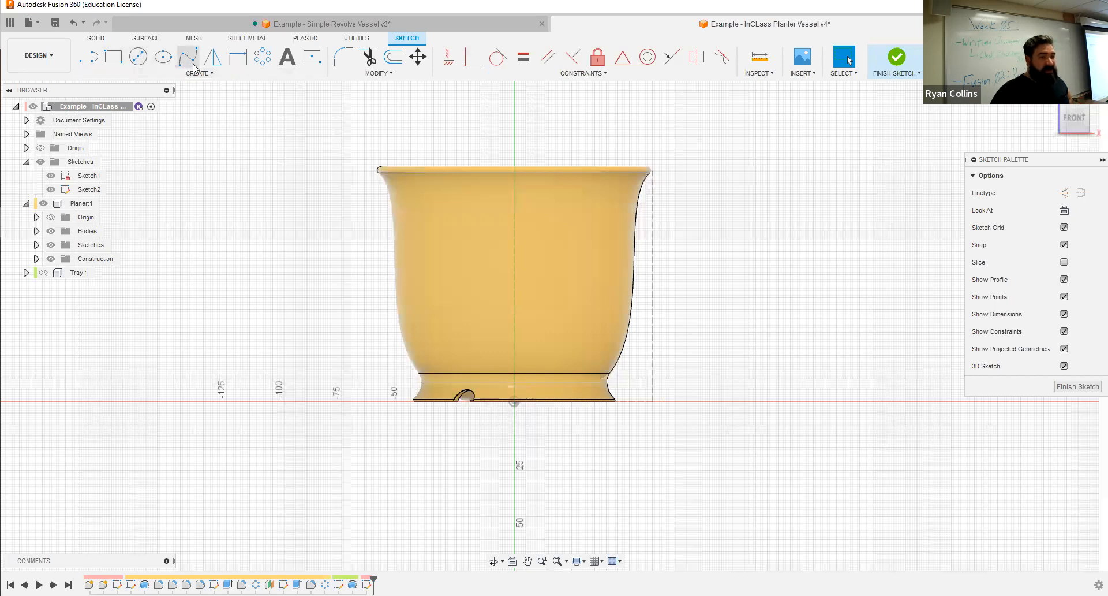
Sketch a tall, narrow ellipse centred on the midpoint of the planter's vertical axis line and finish the sketch.
click(163, 58)
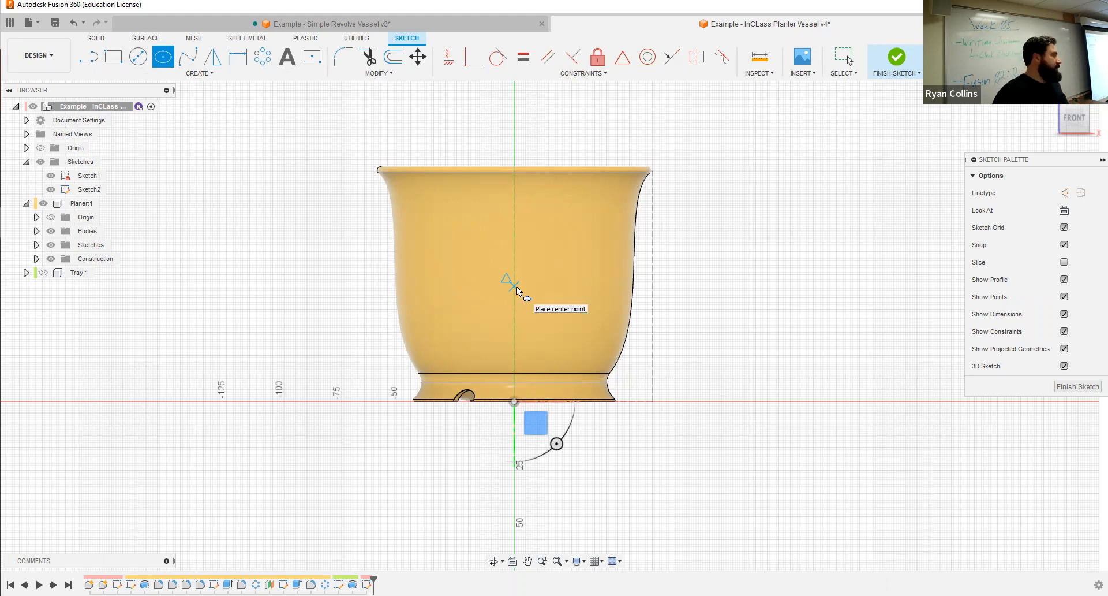
click(622, 59)
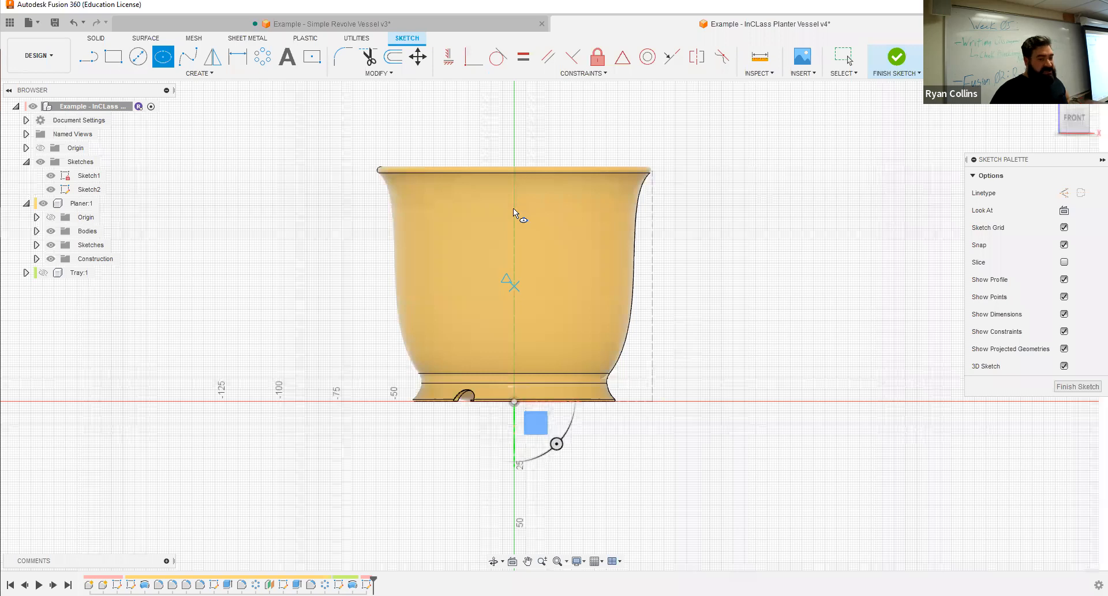
click(540, 267)
key(Escape)
mouse_move(538, 256)
shift+middle_down()
mouse_move(562, 324)
mouse_move(554, 284)
mouse_move(560, 300)
mouse_move(568, 252)
shift+middle_up()
click(893, 59)
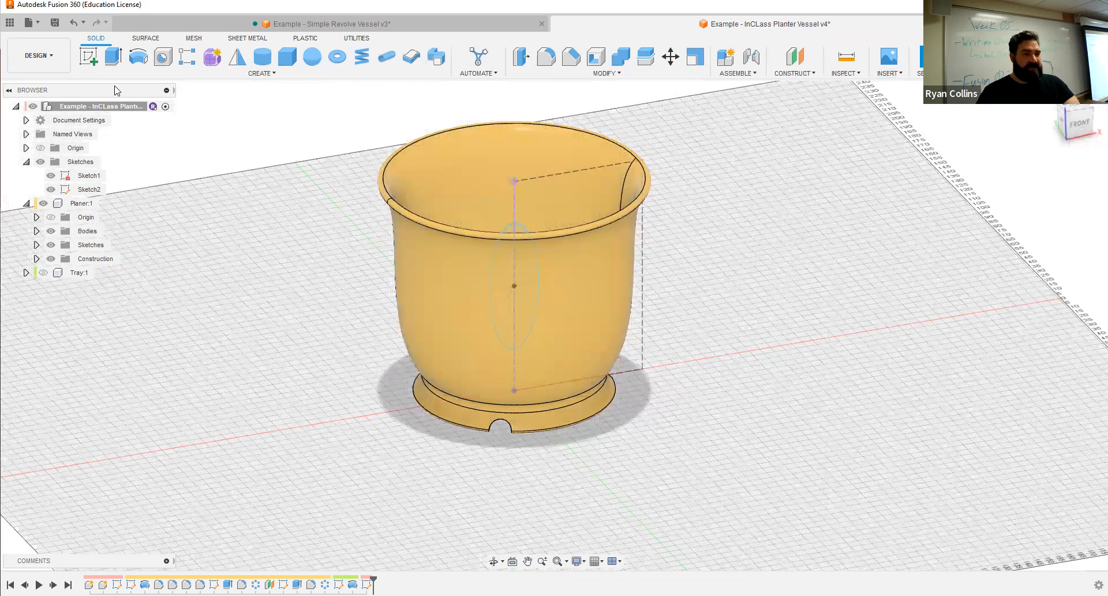
click(121, 58)
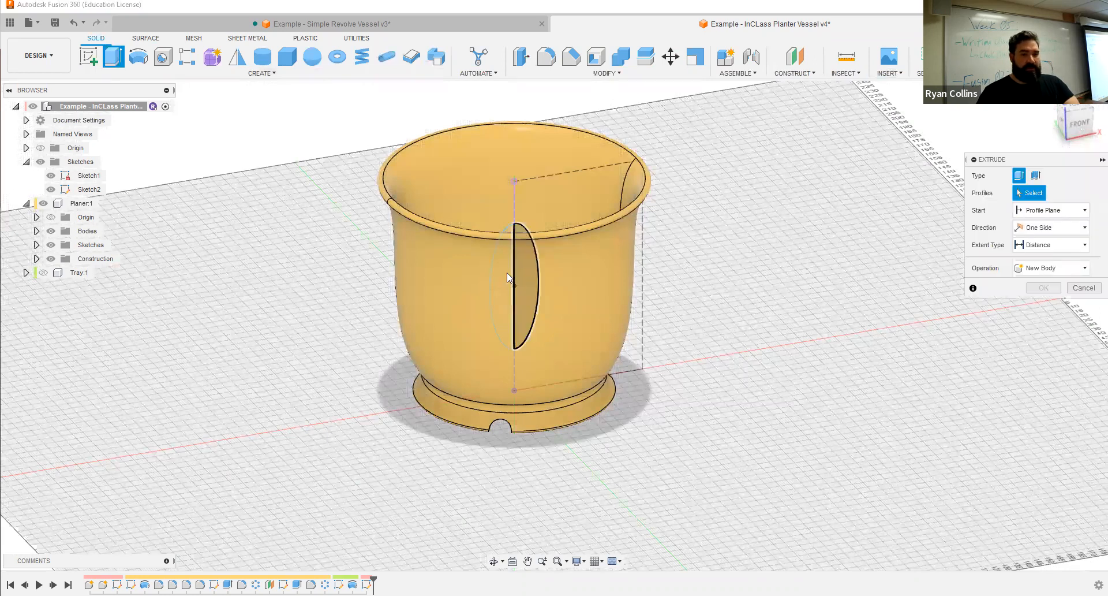
click(504, 272)
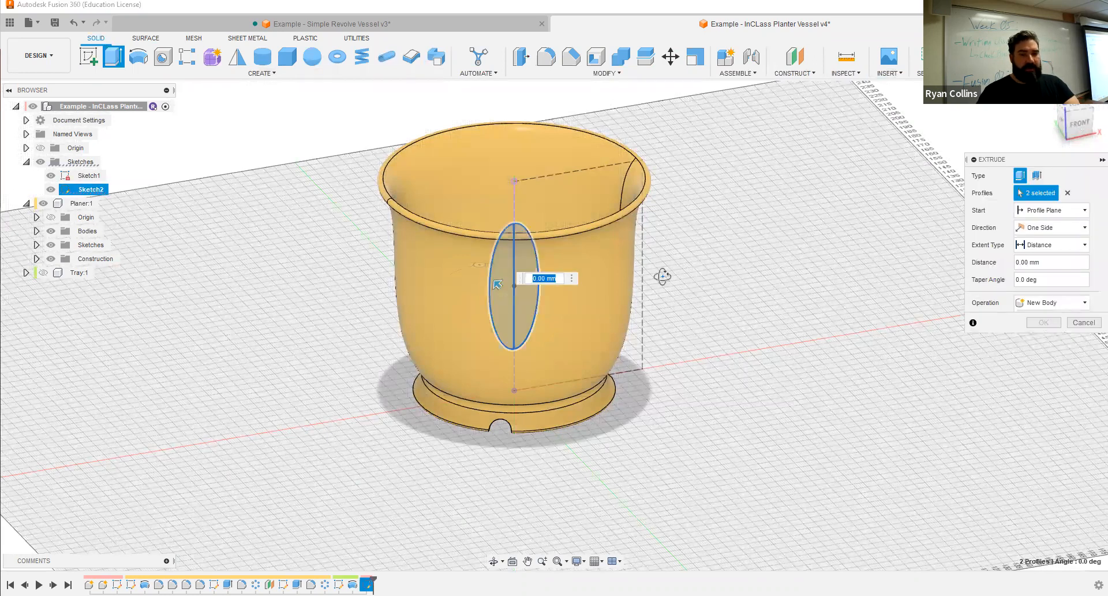
mouse_move(672, 281)
shift+middle_down()
mouse_move(740, 283)
mouse_move(668, 283)
shift+middle_up()
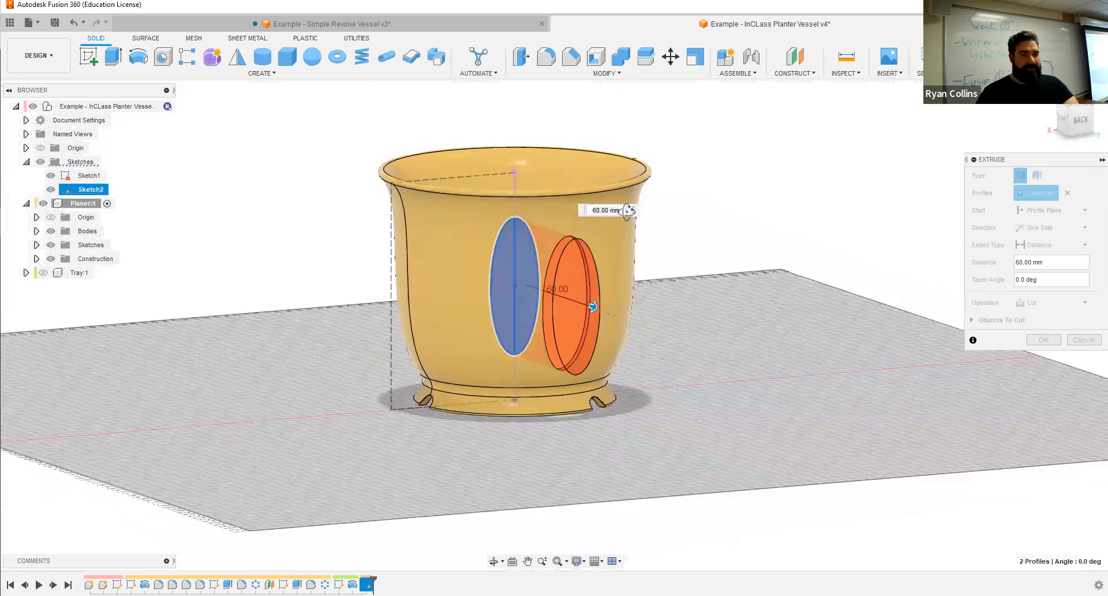
shift+middle_drag(628, 215, 619, 207)
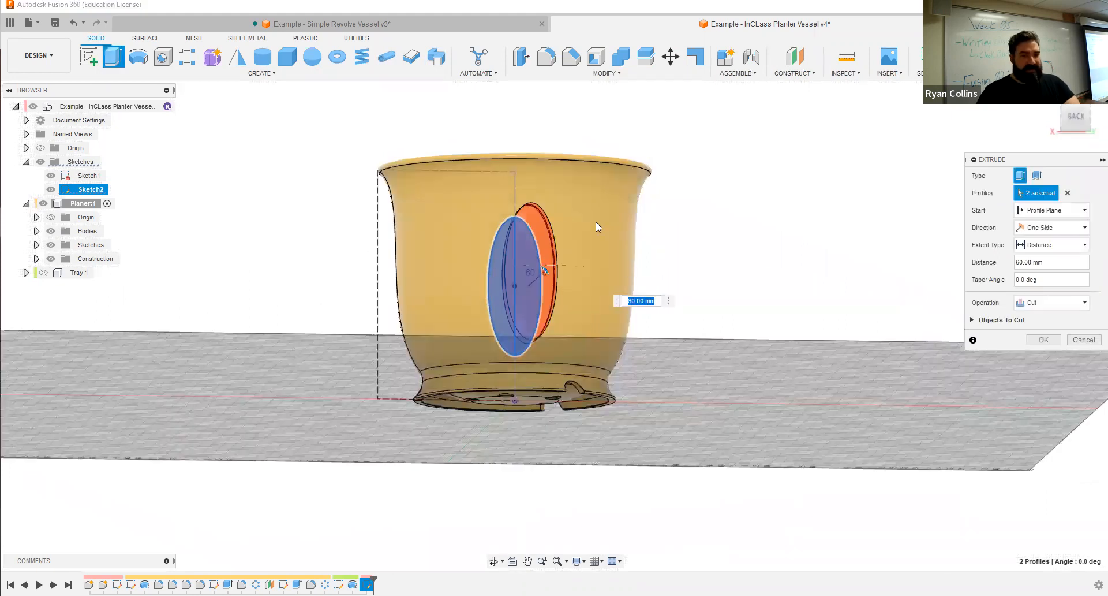
click(1084, 341)
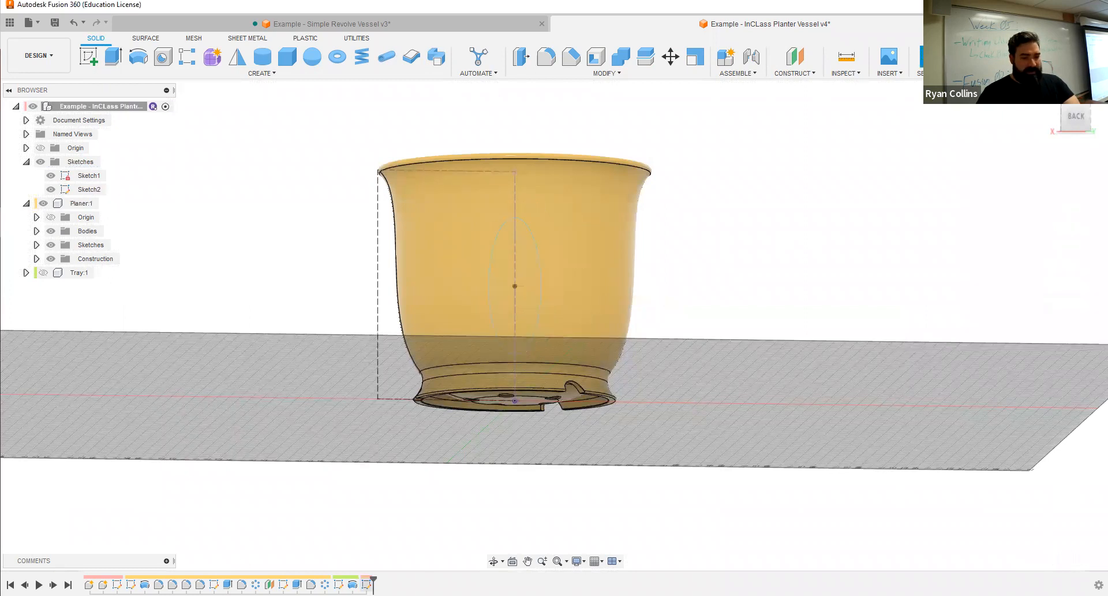
Reopen the ellipse sketch for editing, hide the planter's bodies and face the sketch from the back.
right_click(367, 585)
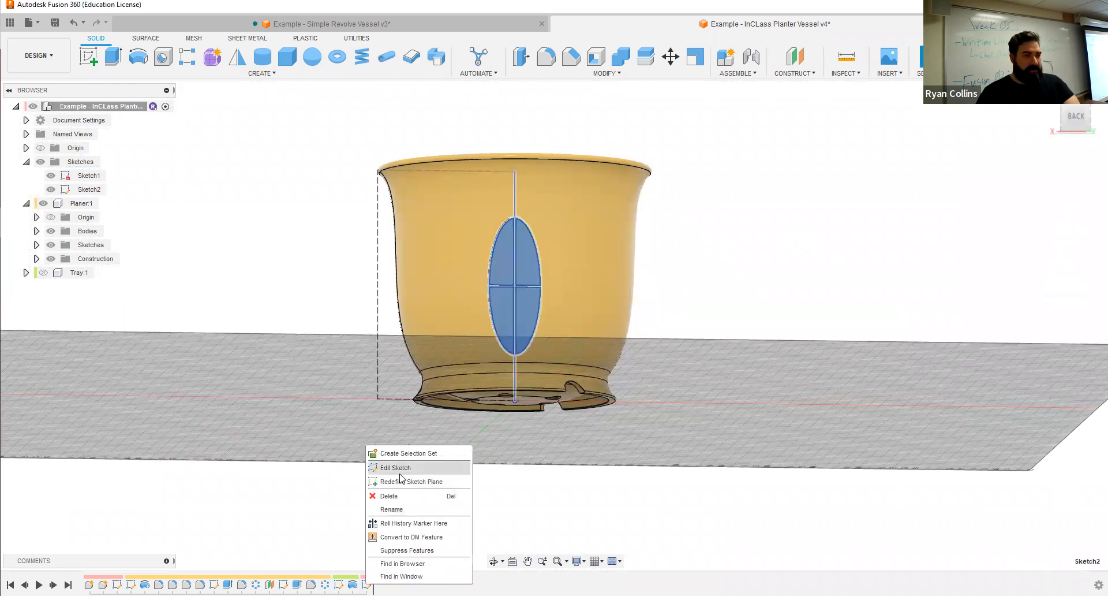
click(396, 467)
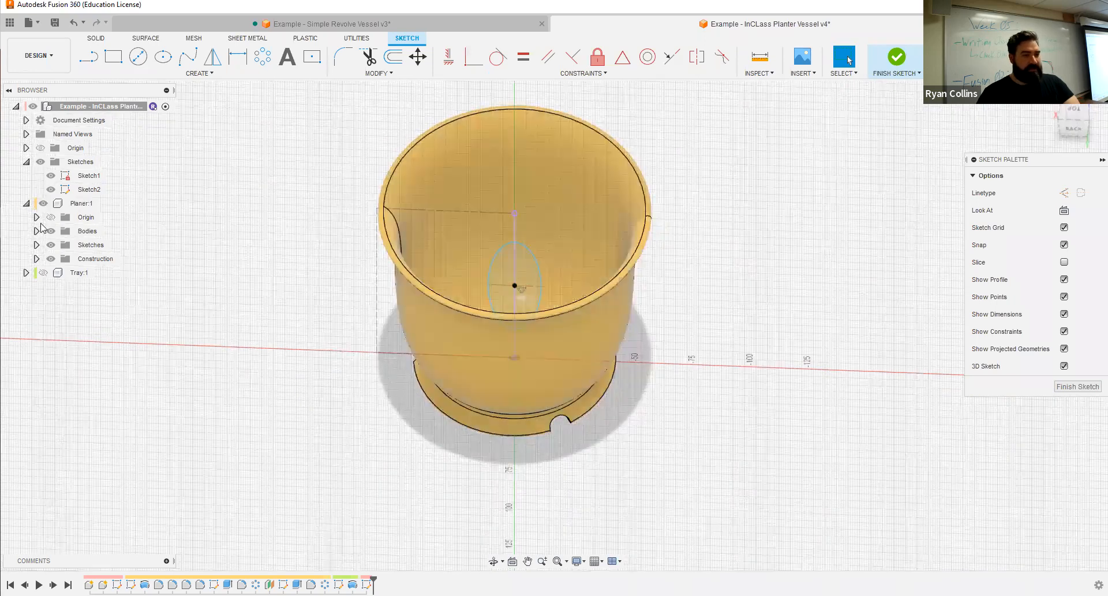
click(51, 231)
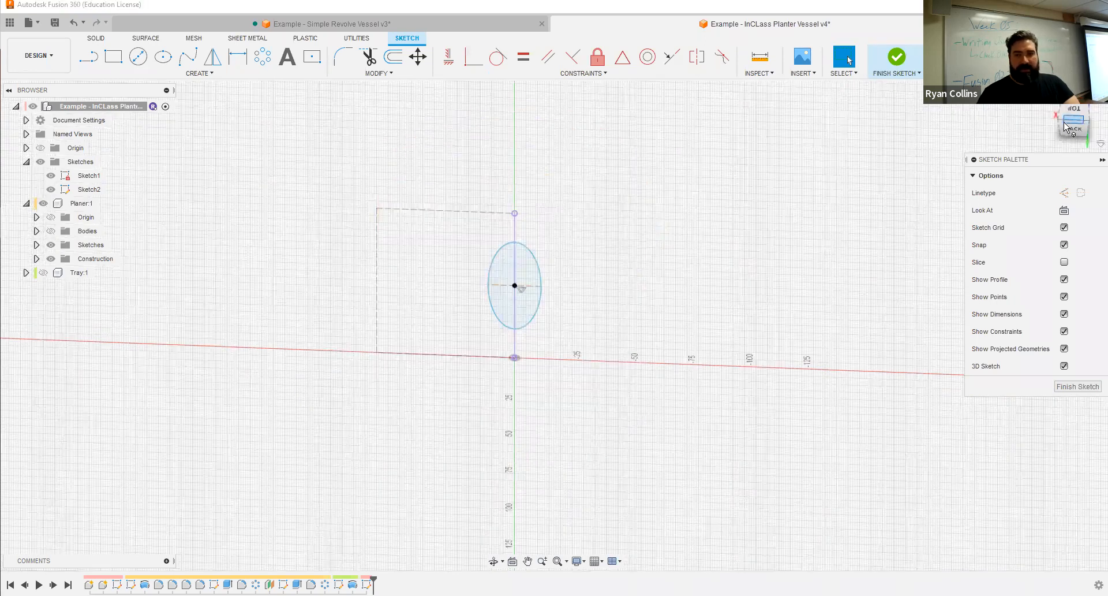
click(1072, 134)
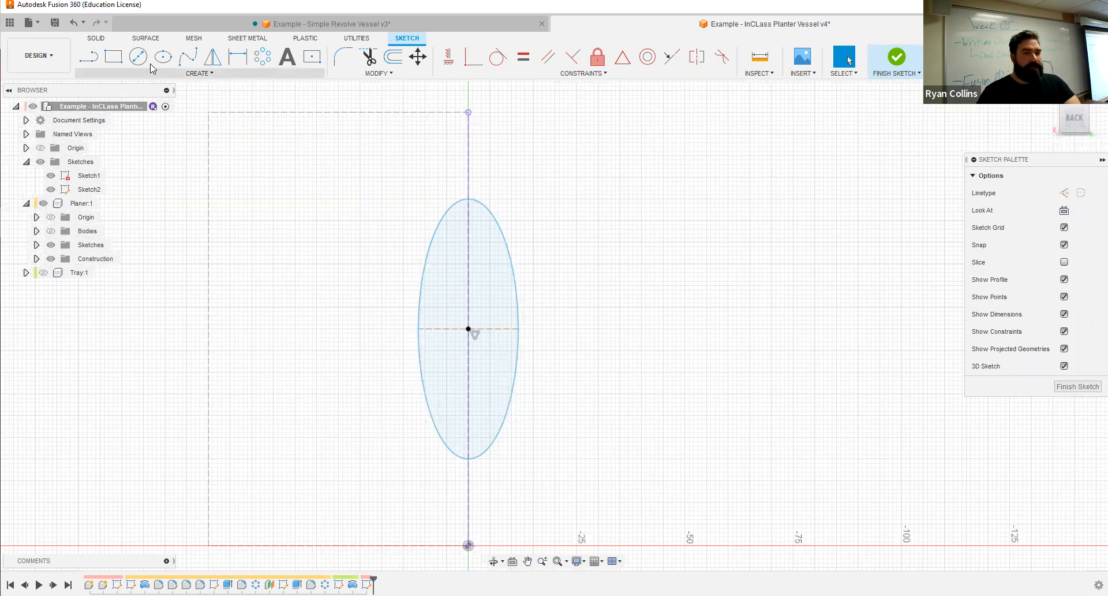
Draw a five-point fit spline along one side of the ellipse, forming an upper and a lower lobe that meet at its midpoint.
click(188, 57)
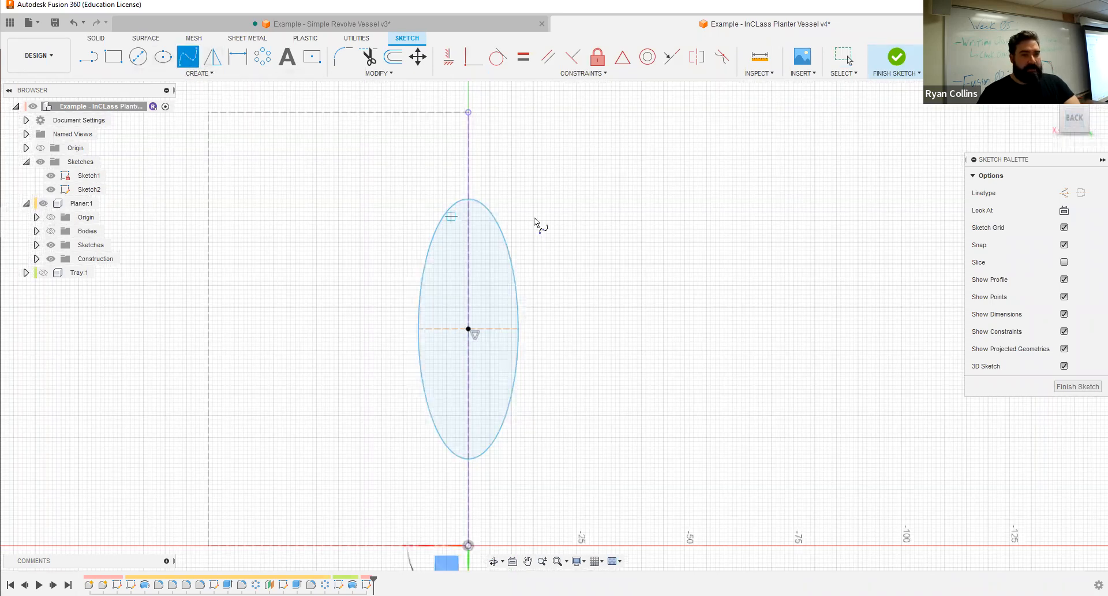
click(499, 225)
click(538, 251)
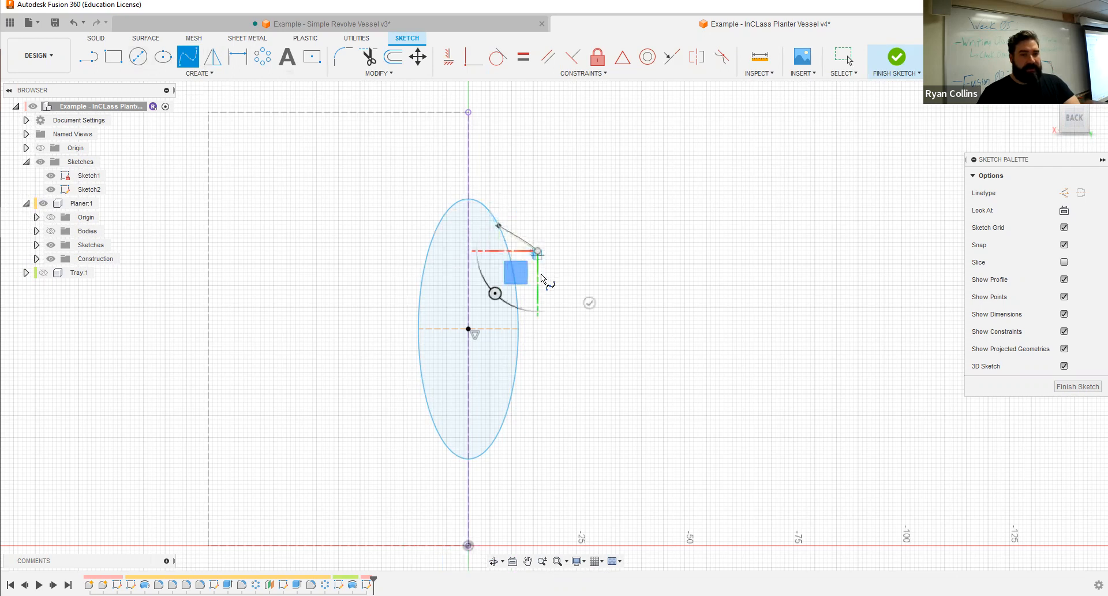
click(518, 329)
click(542, 376)
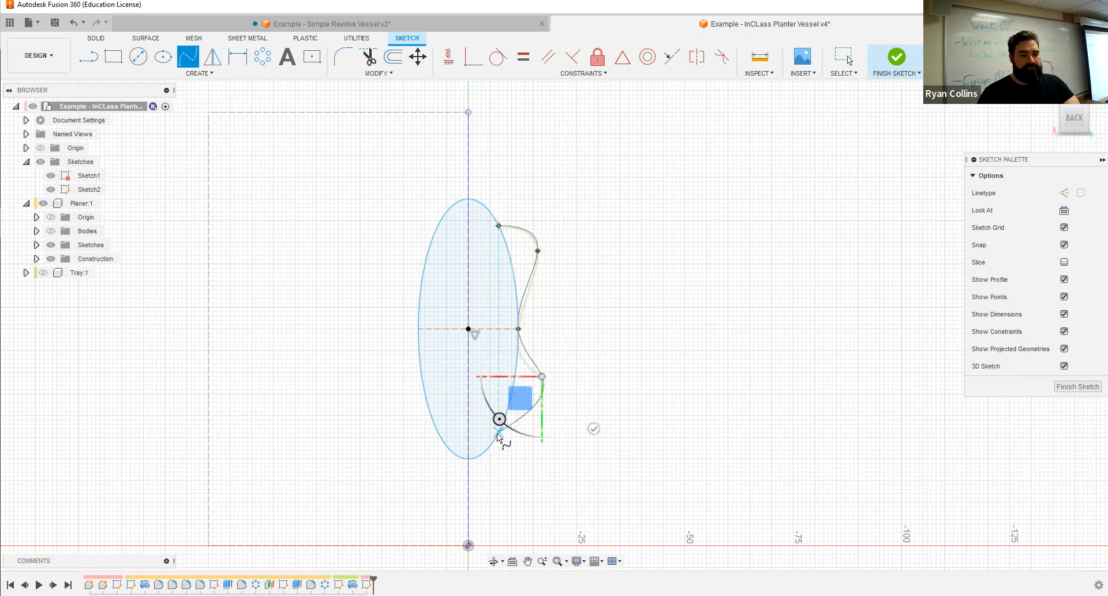
double_click(498, 433)
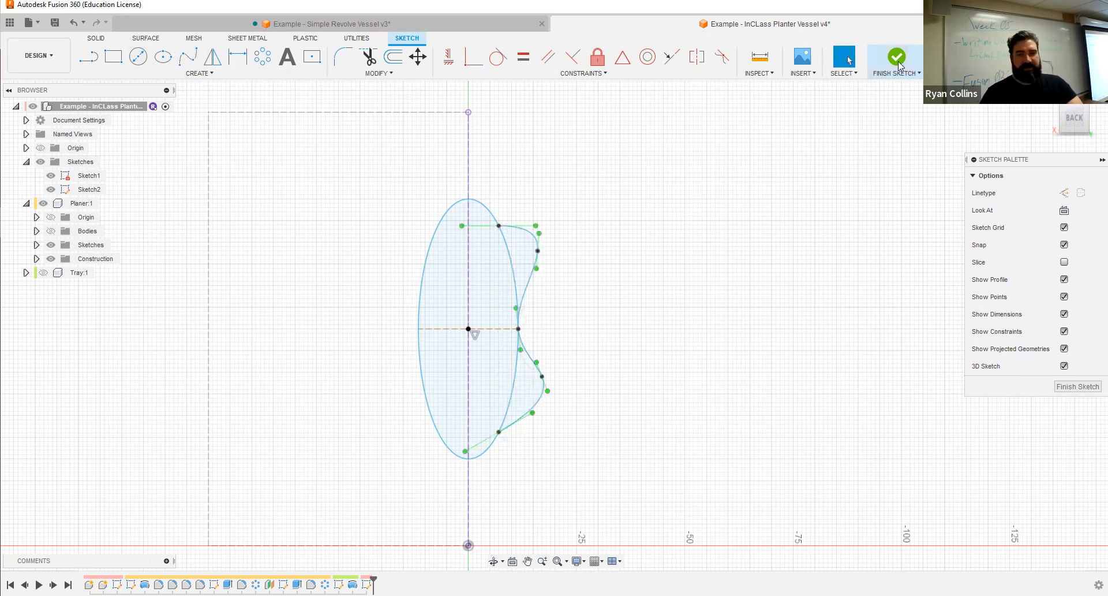
Draw a small circle inside the spline's upper lobe and delete it again.
click(138, 56)
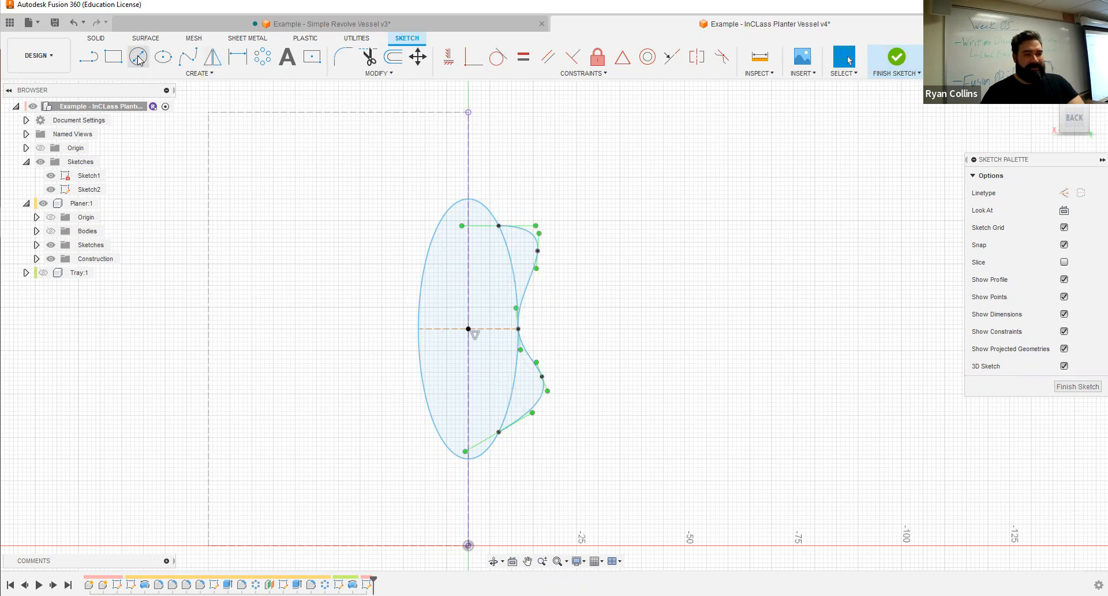
click(524, 251)
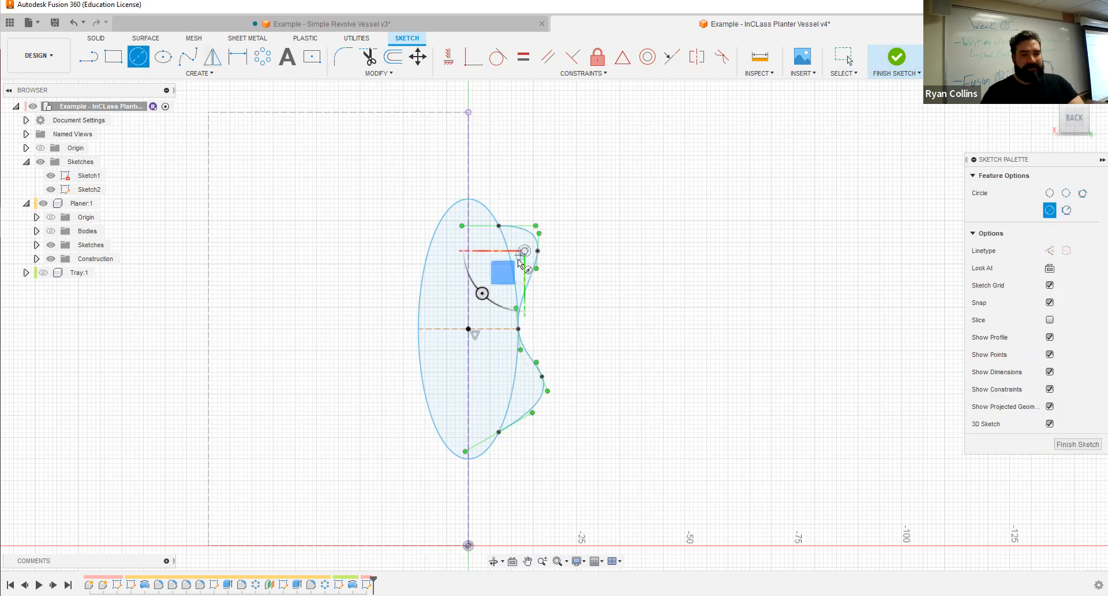
key(Escape)
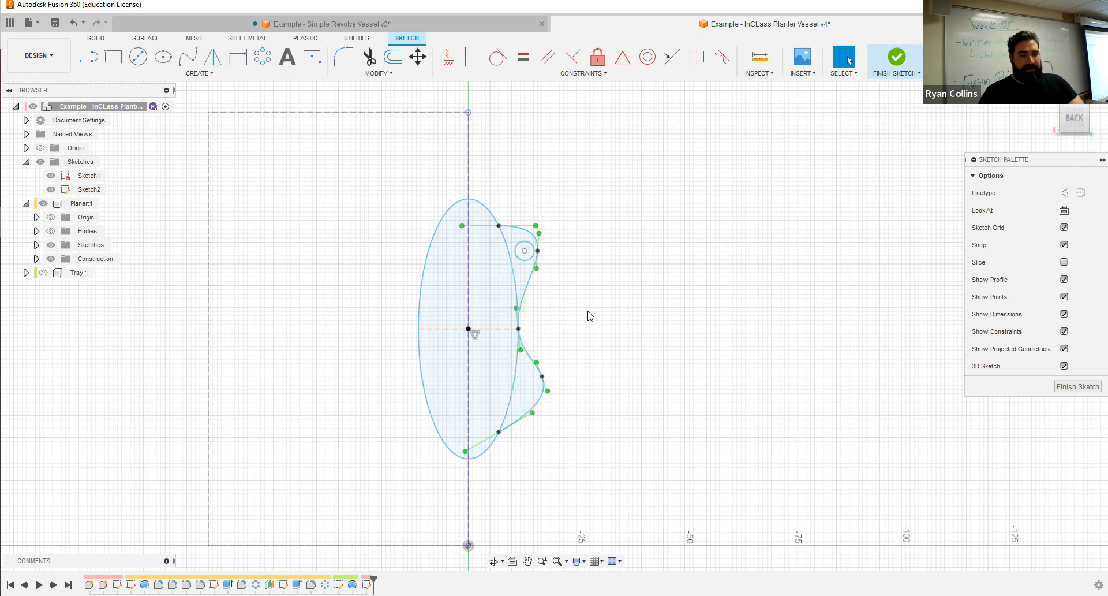
click(528, 260)
key(Delete)
Finish the ellipse and spline sketch and show the planter's bodies again.
click(897, 58)
scroll(571, 341, down, 2)
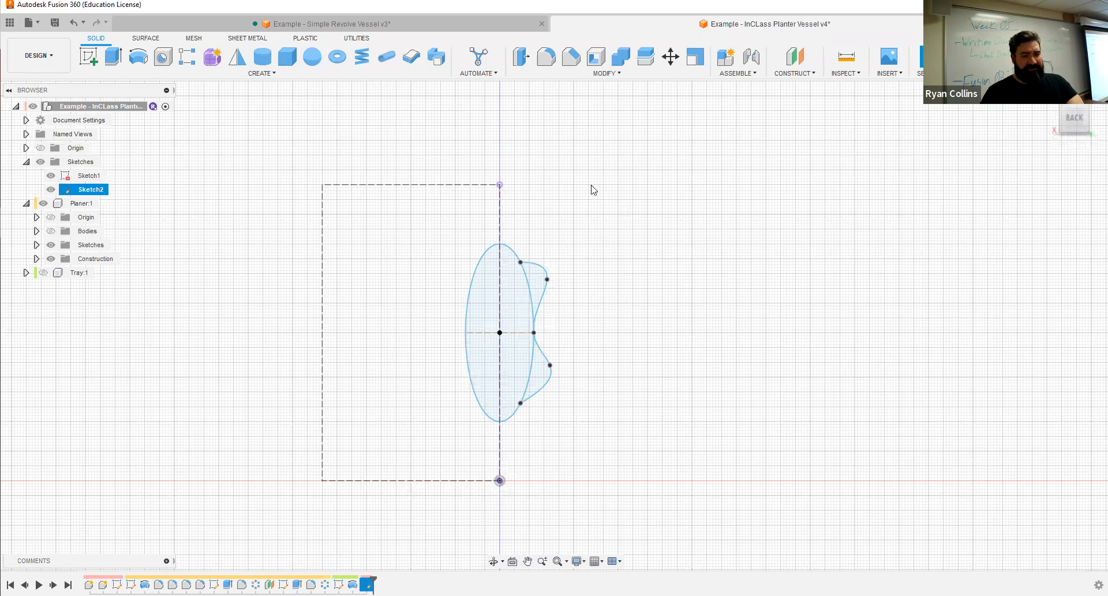
click(50, 231)
Extrude the ellipse and both spline lobe profiles as a cut through the planter's back wall.
shift+middle_drag(545, 166, 563, 202)
click(113, 57)
scroll(612, 278, down, 2)
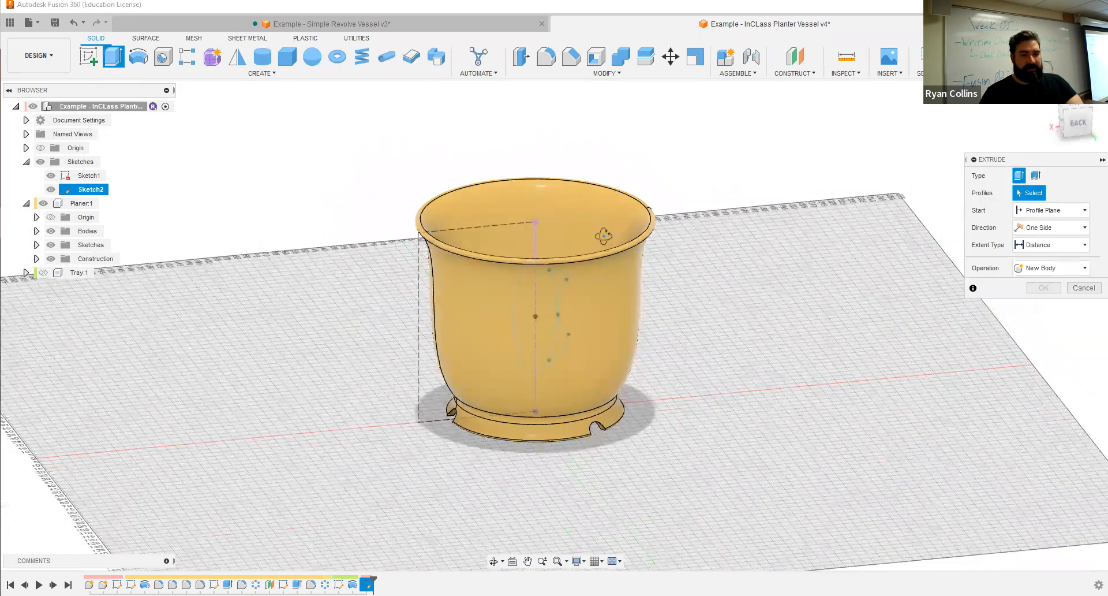
shift+middle_drag(604, 236, 543, 298)
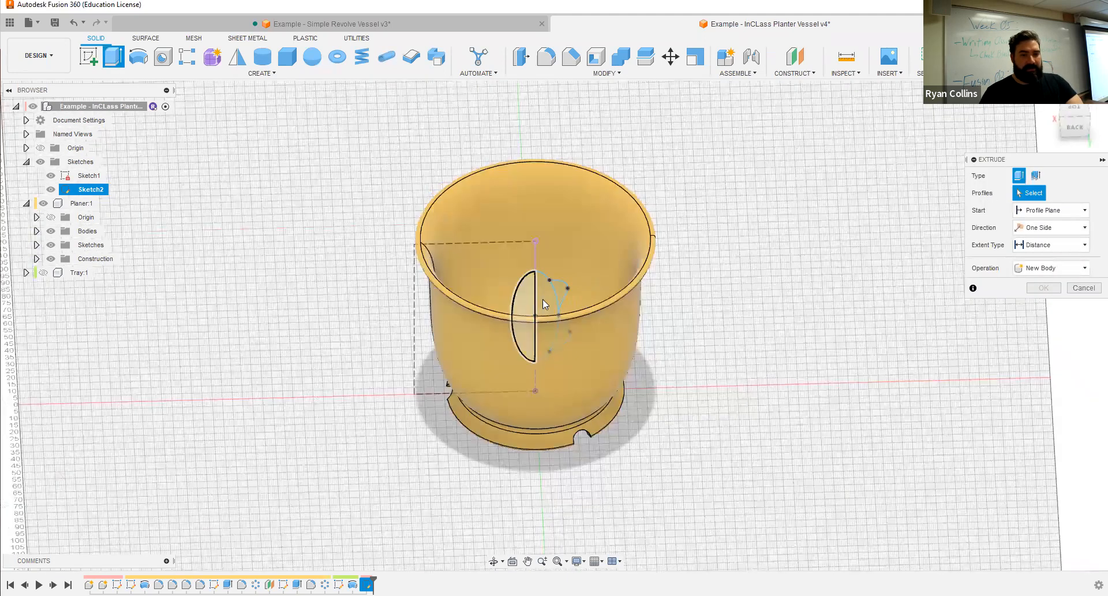
click(561, 340)
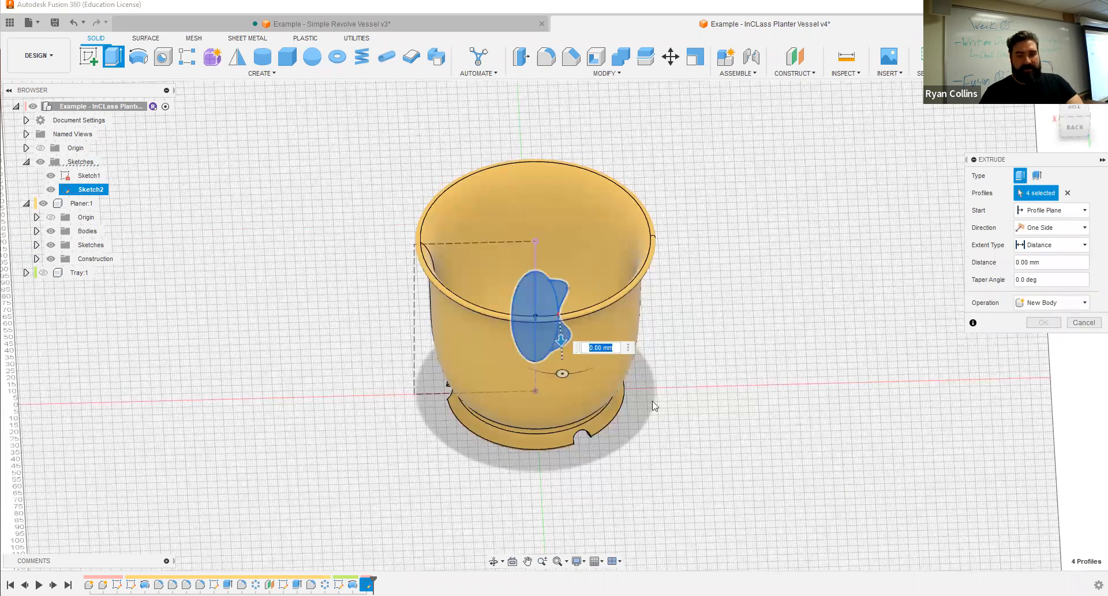
drag(561, 341, 568, 453)
click(1039, 341)
mouse_move(748, 346)
shift+middle_down()
mouse_move(712, 289)
mouse_move(747, 301)
mouse_move(715, 291)
shift+middle_up()
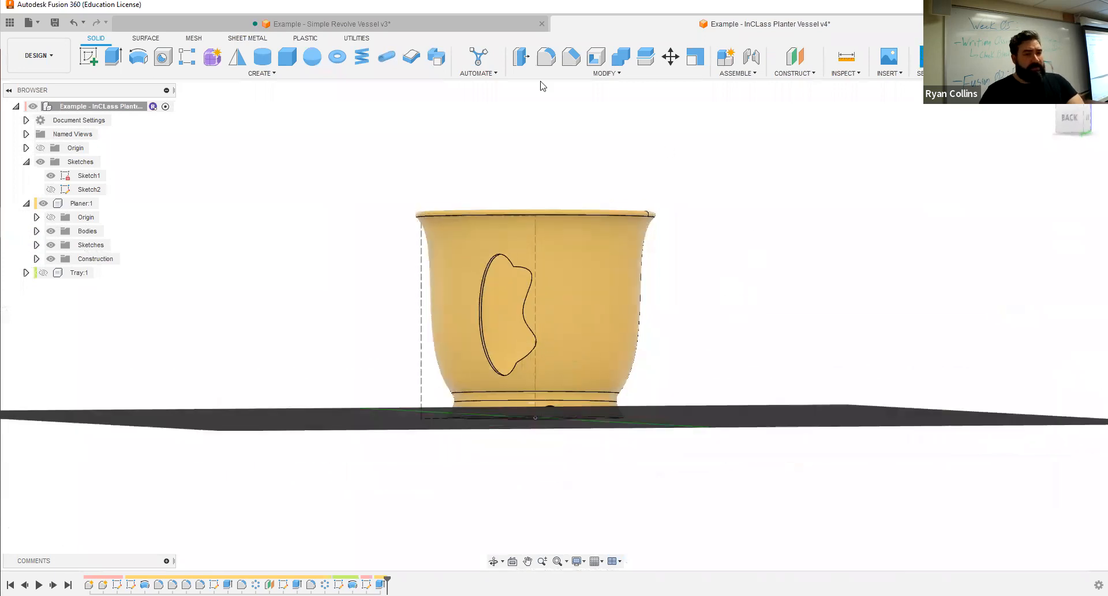
Create a full circular pattern of the wall cutout feature around the planter's vertical axis line with a quantity of 7.
click(223, 74)
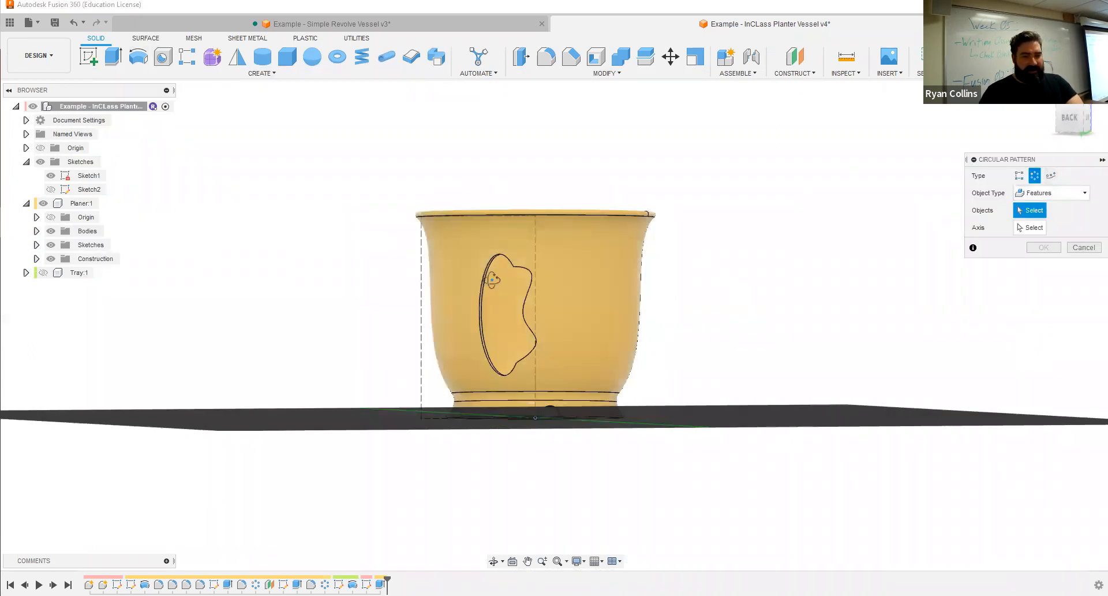
scroll(492, 280, up, 5)
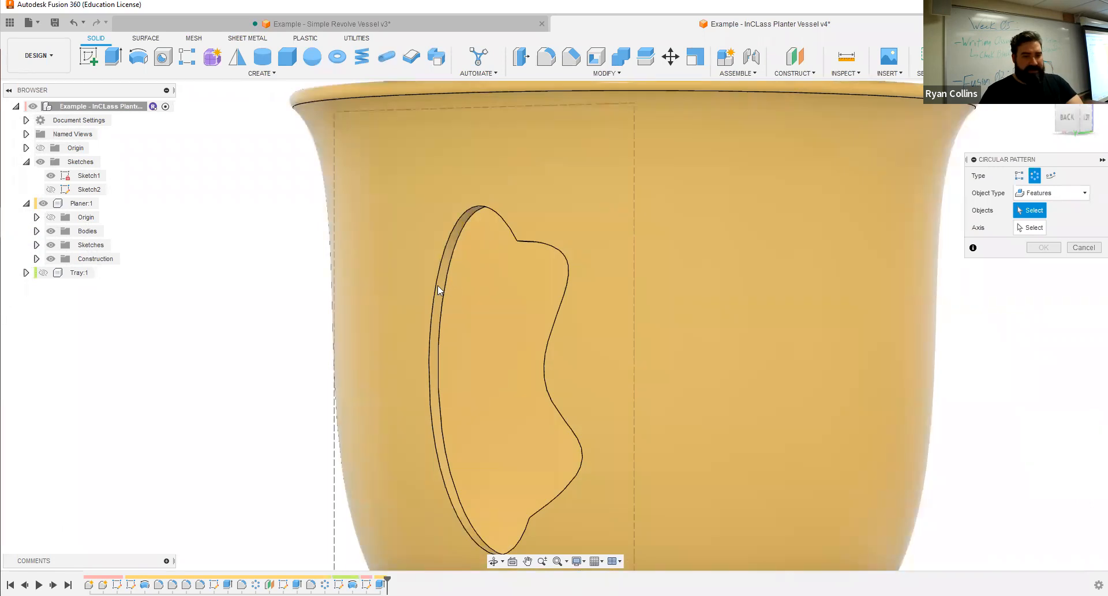
click(444, 286)
scroll(722, 309, down, 3)
shift+middle_drag(747, 309, 756, 358)
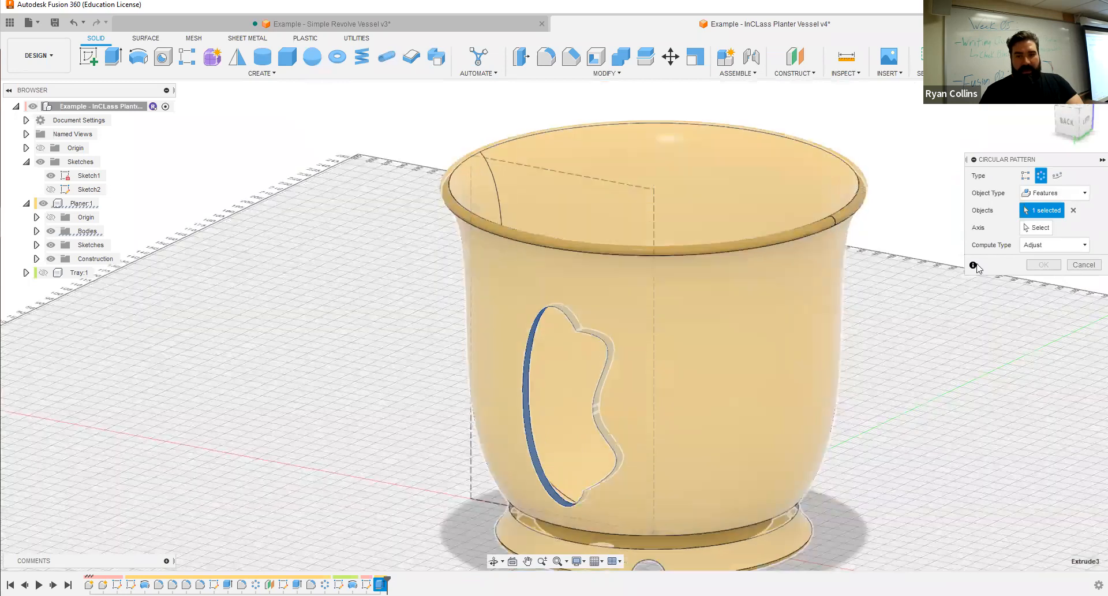
click(1027, 230)
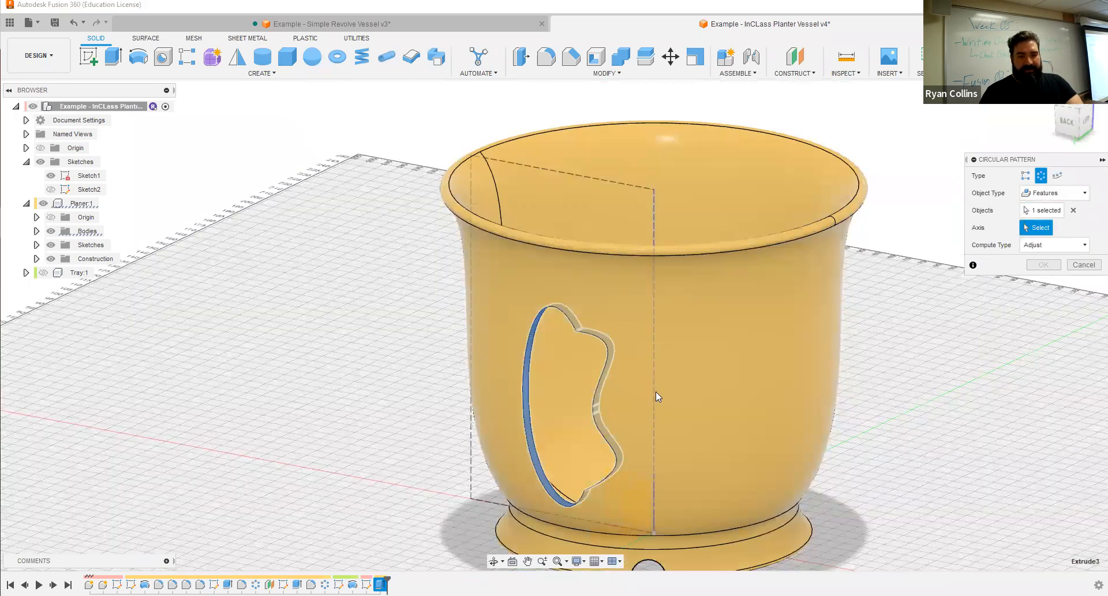
shift+middle_drag(704, 347, 596, 334)
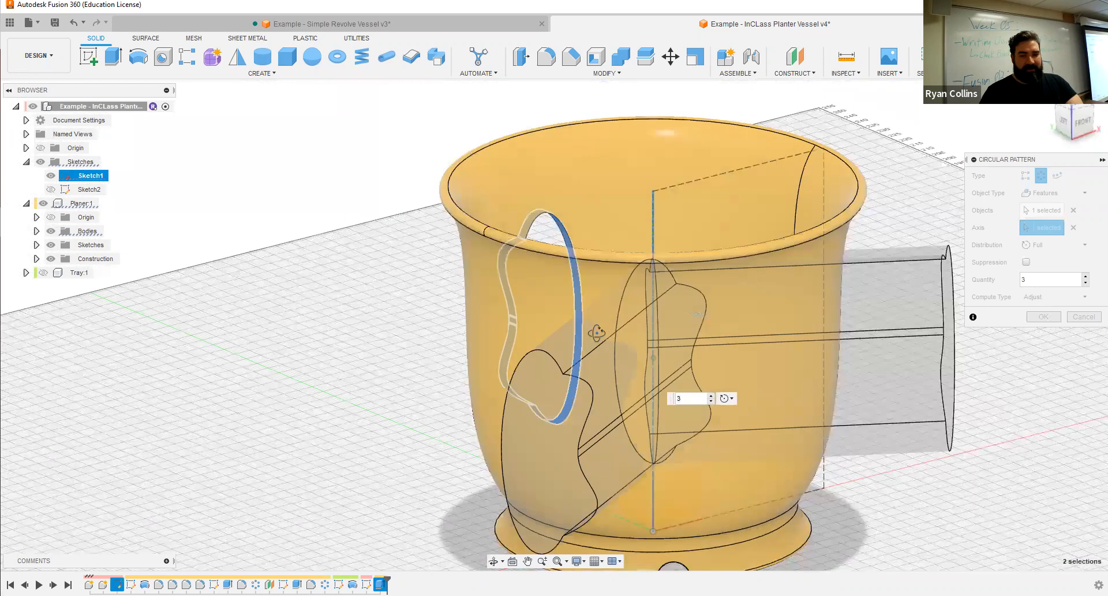
double_click(1023, 280)
text(7)
shift+middle_drag(742, 318, 689, 321)
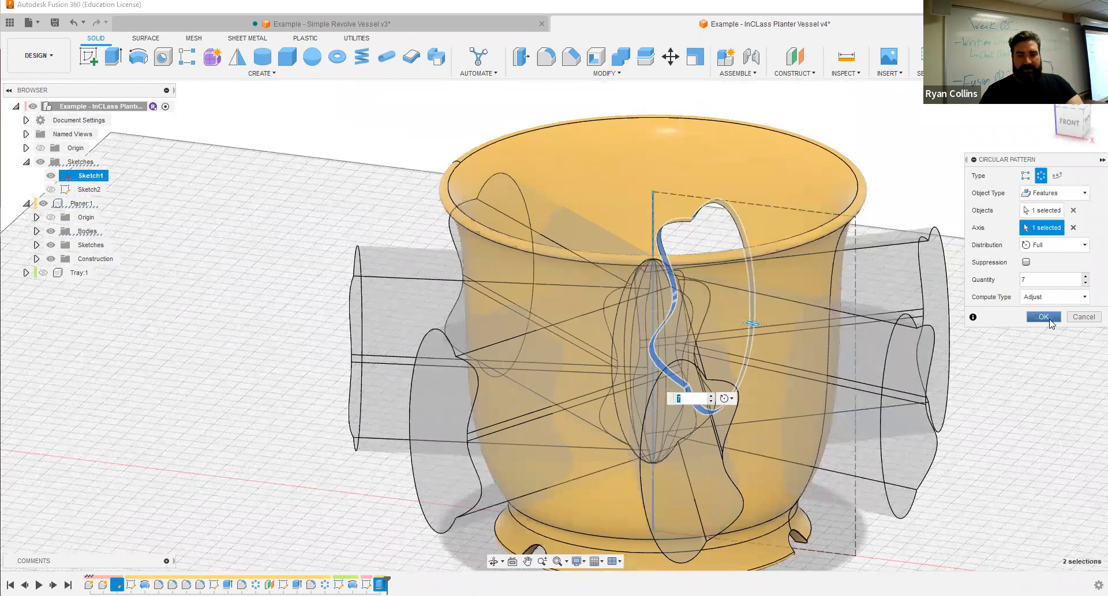
click(1044, 317)
mouse_move(886, 374)
shift+middle_down()
mouse_move(836, 364)
mouse_move(903, 366)
mouse_move(882, 367)
shift+middle_up()
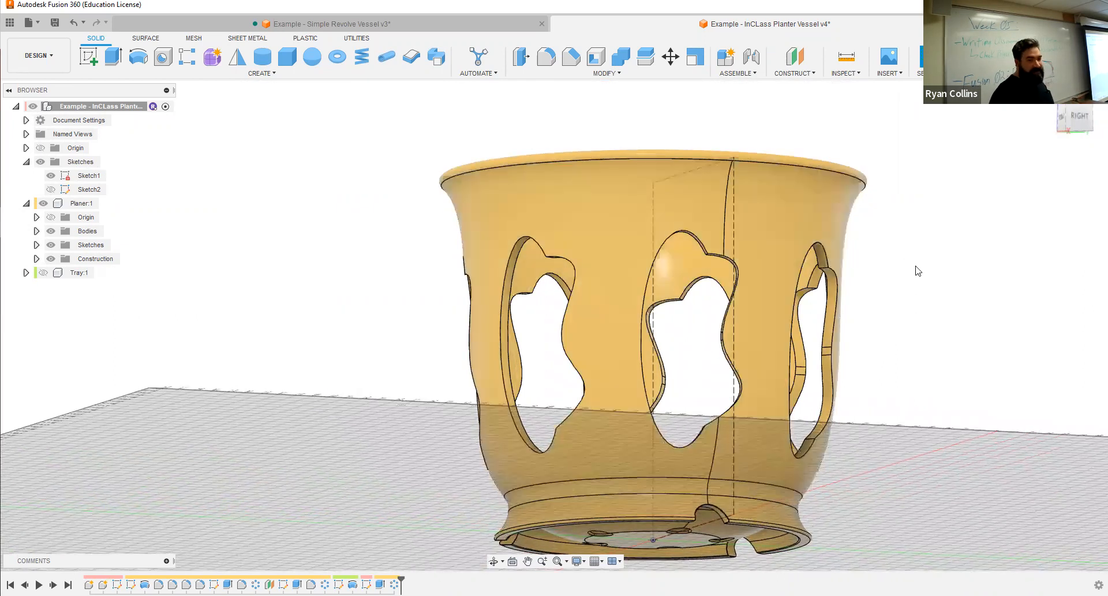
Show the Tray component again and view it with the patterned planter from an isometric angle.
shift+middle_drag(914, 268, 898, 210)
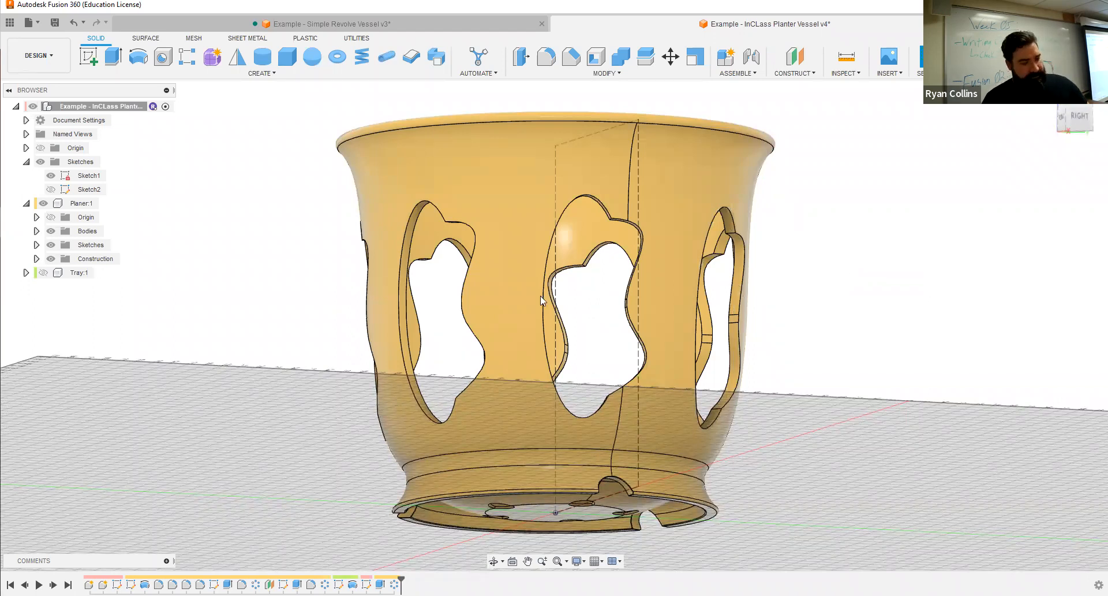
click(42, 272)
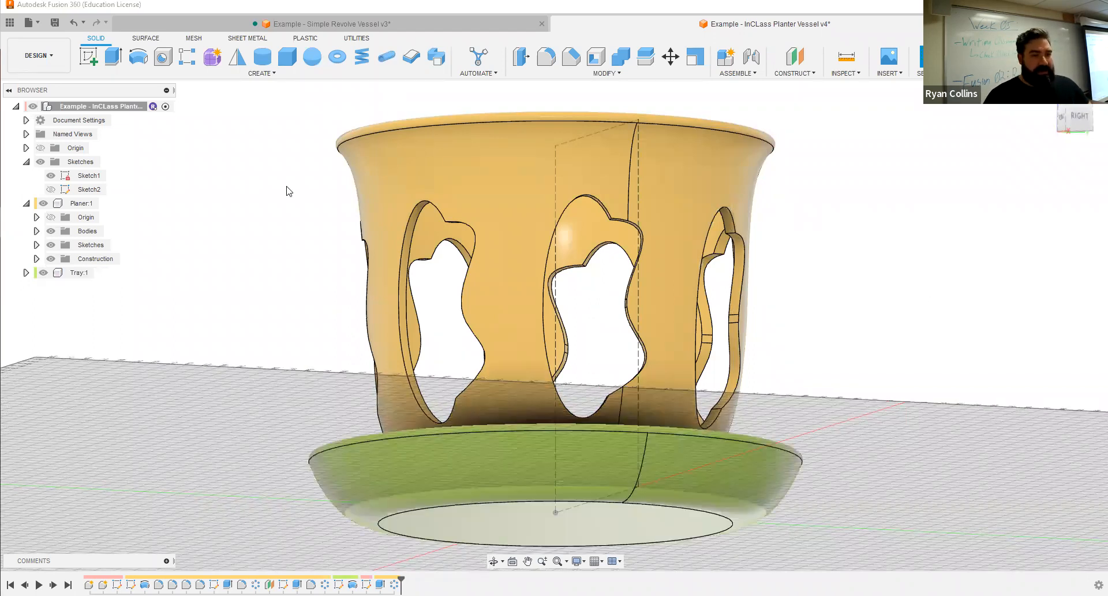
click(1060, 111)
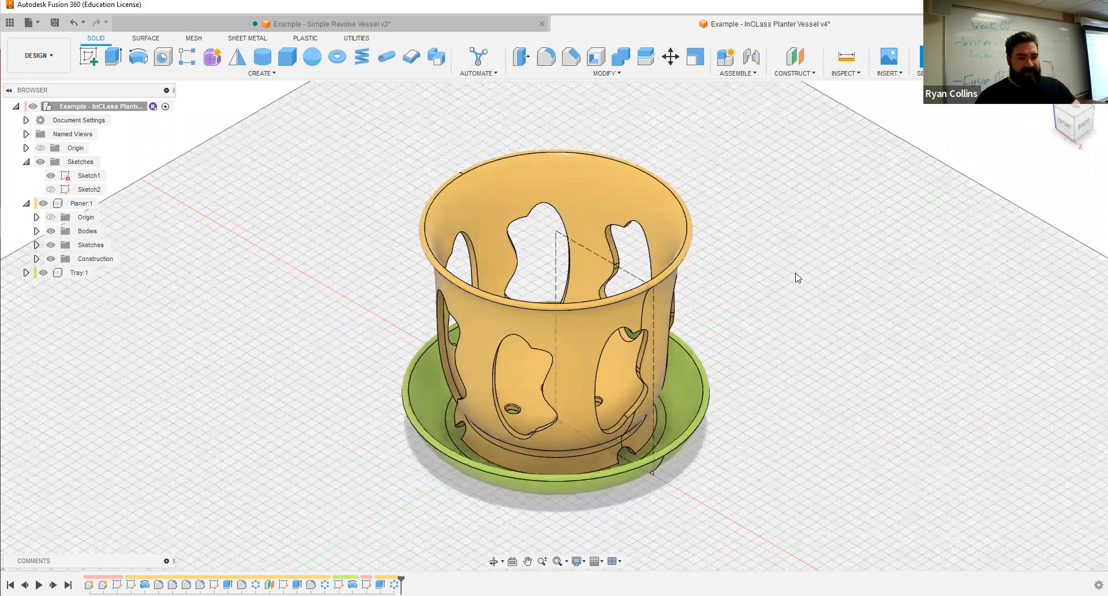
mouse_move(794, 275)
shift+middle_down()
mouse_move(771, 290)
mouse_move(780, 271)
shift+middle_up()
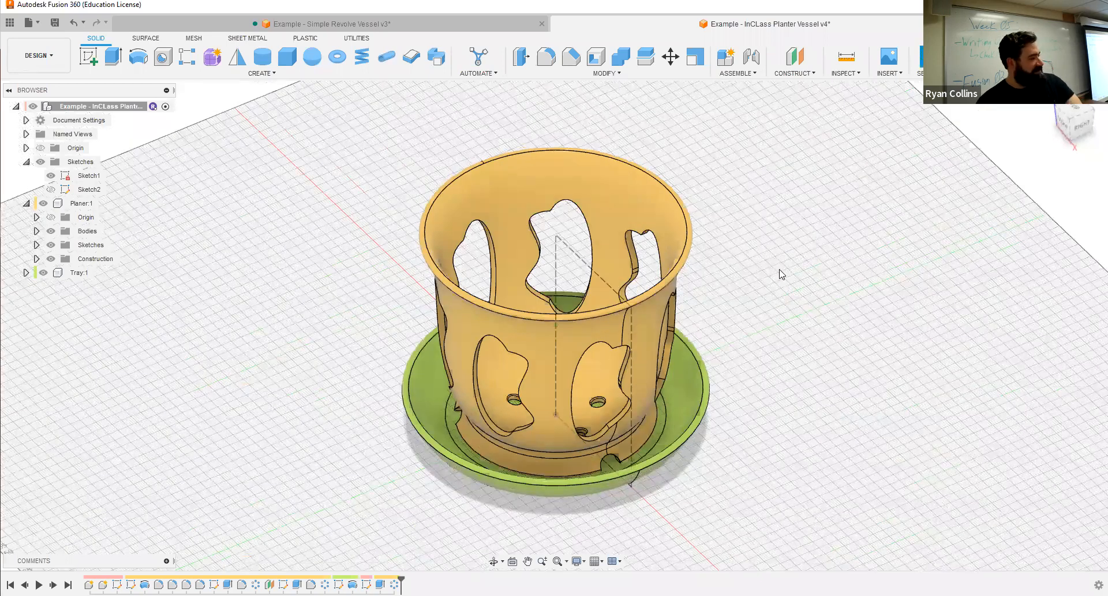
Roll the design history back two features, to before the wall cutout extrusion and its circular pattern.
click(24, 584)
click(24, 584)
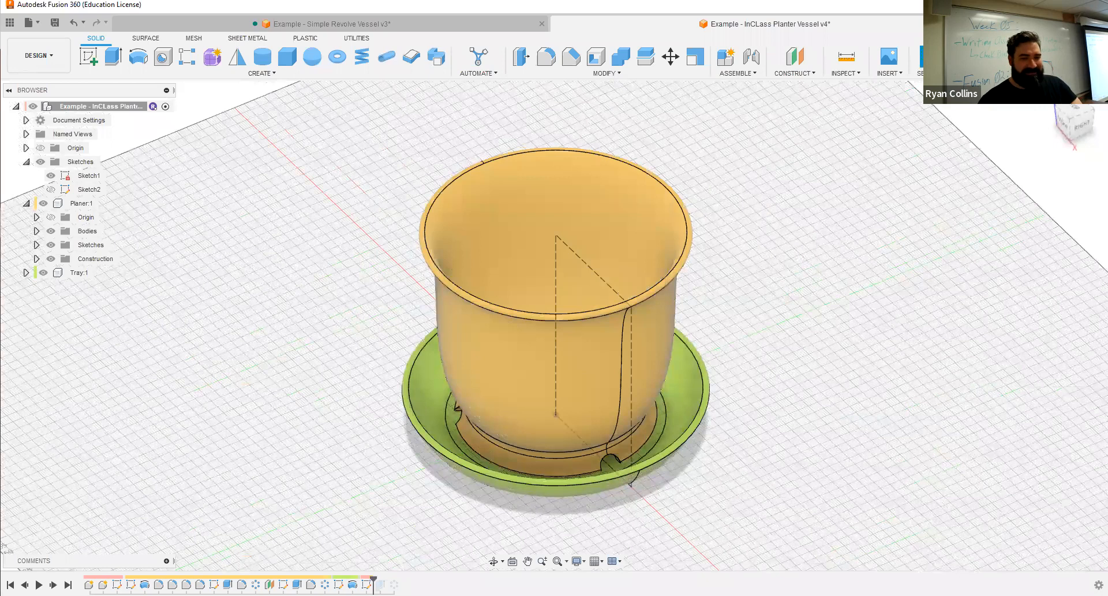
middle_click(215, 456)
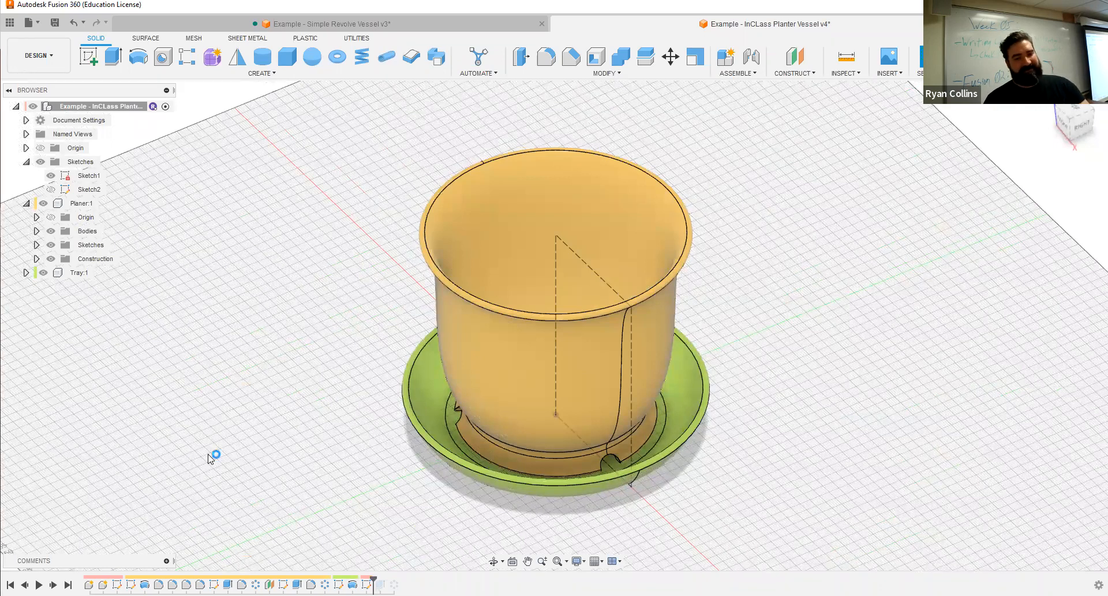
middle_click(216, 456)
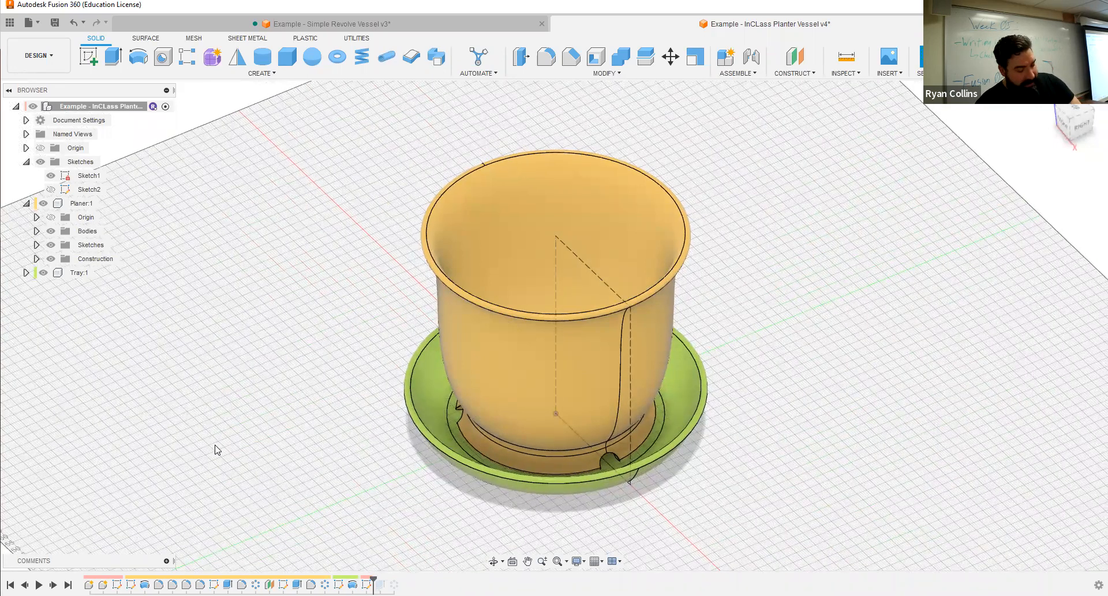
Save the planter design with the version description "DONE!".
key(ctrl+s)
text(DONE@)
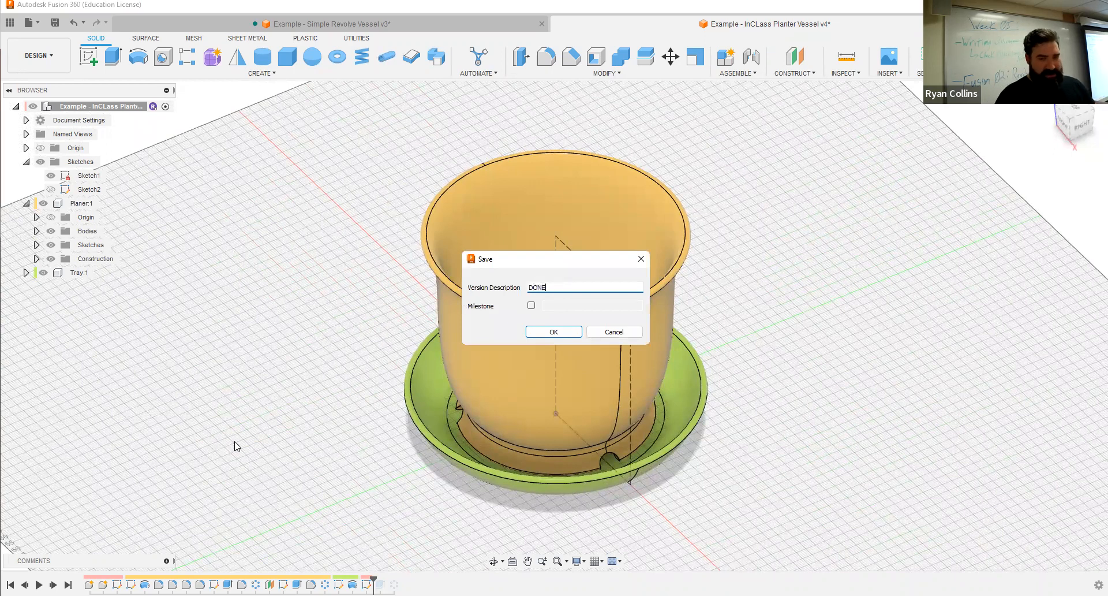
key(BackSpace)
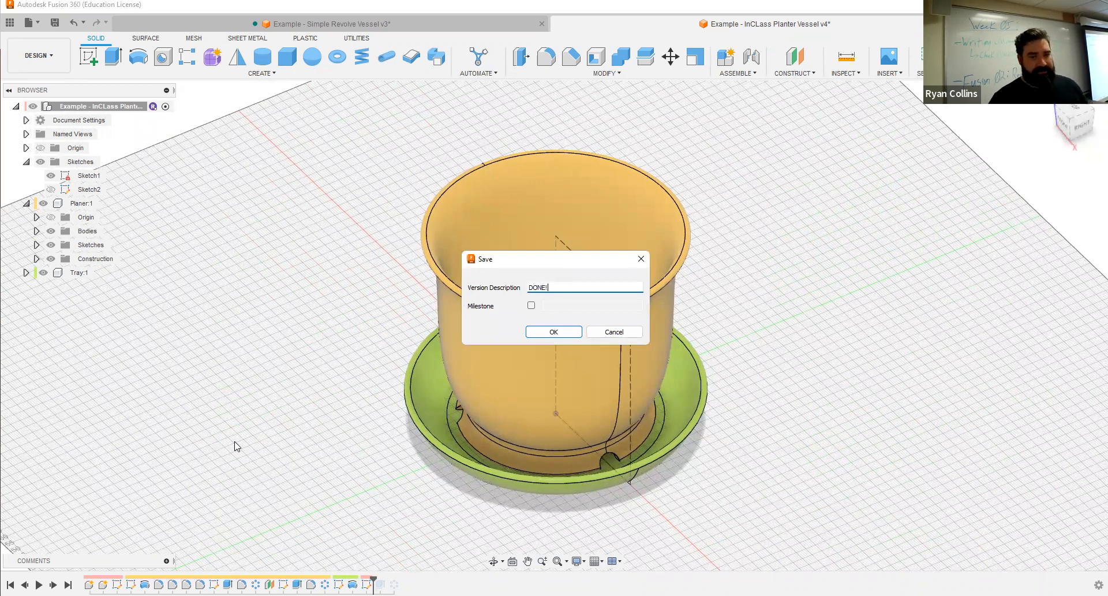
key(Return)
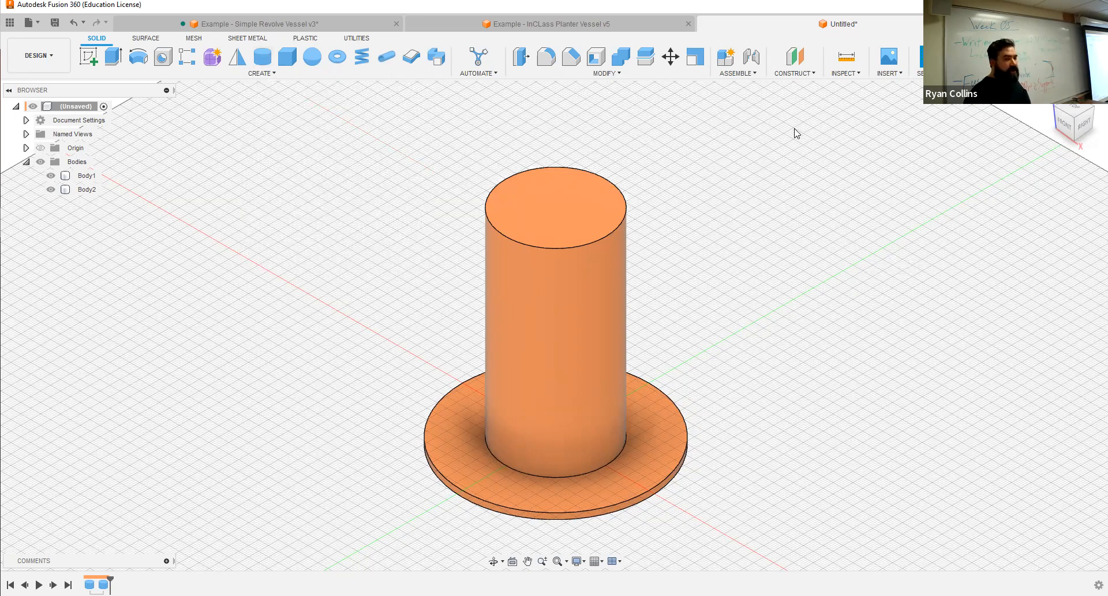
Create an empty internal standard component and move the tall cylinder, Body1, into it.
click(731, 59)
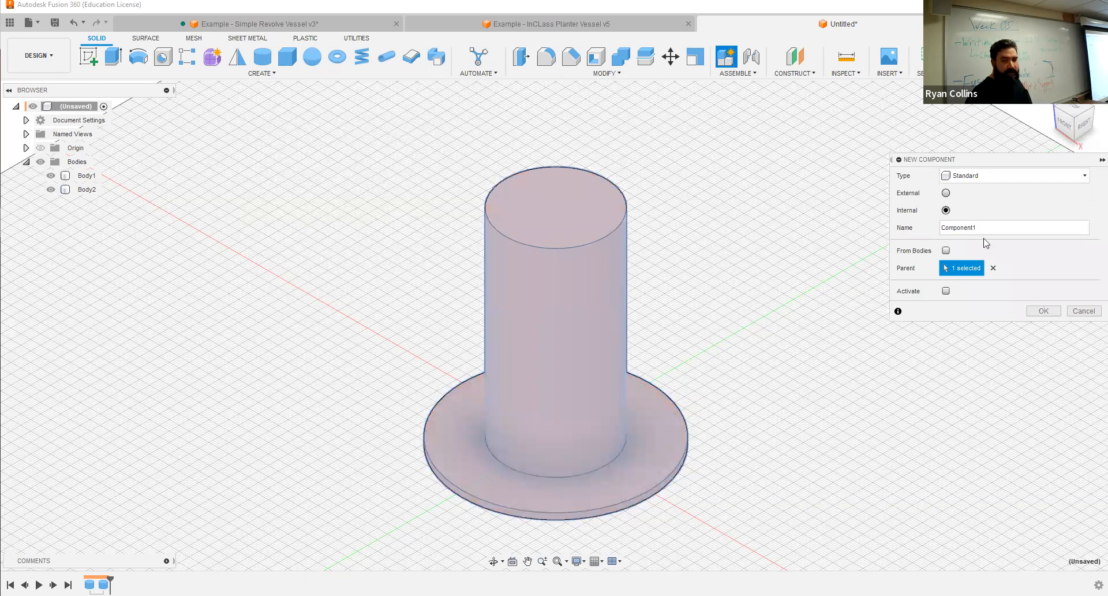
click(1045, 310)
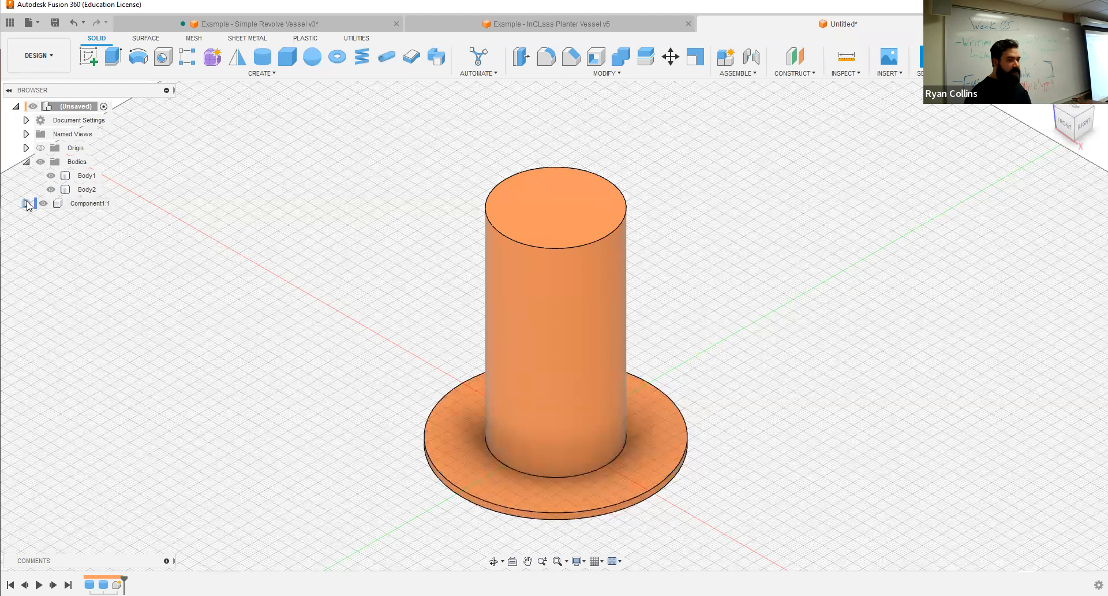
click(26, 204)
click(85, 175)
click(27, 141)
drag(89, 176, 86, 208)
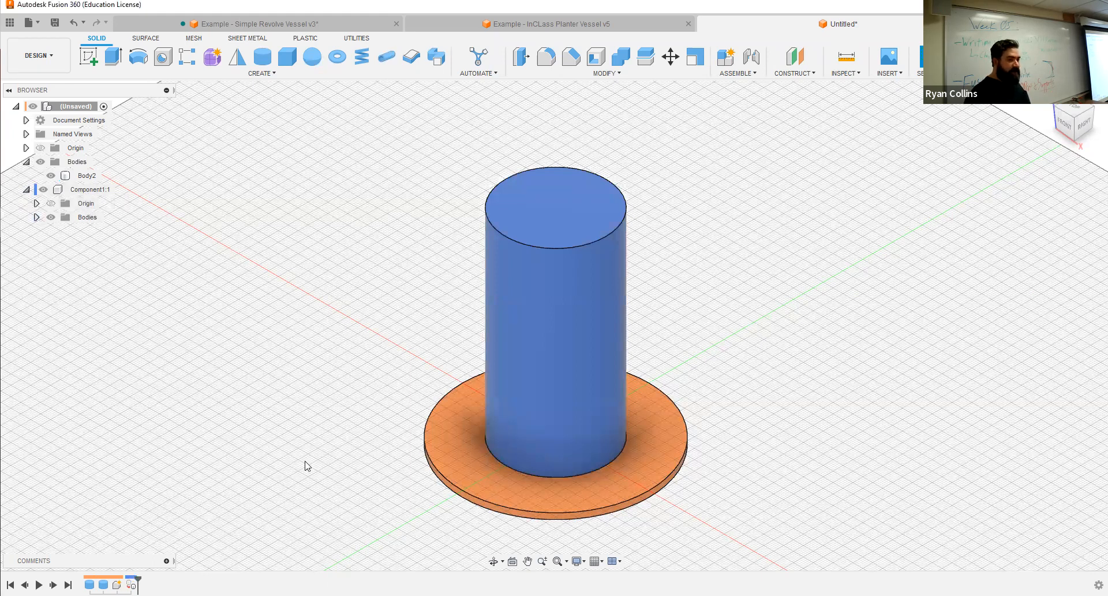
click(563, 302)
click(773, 230)
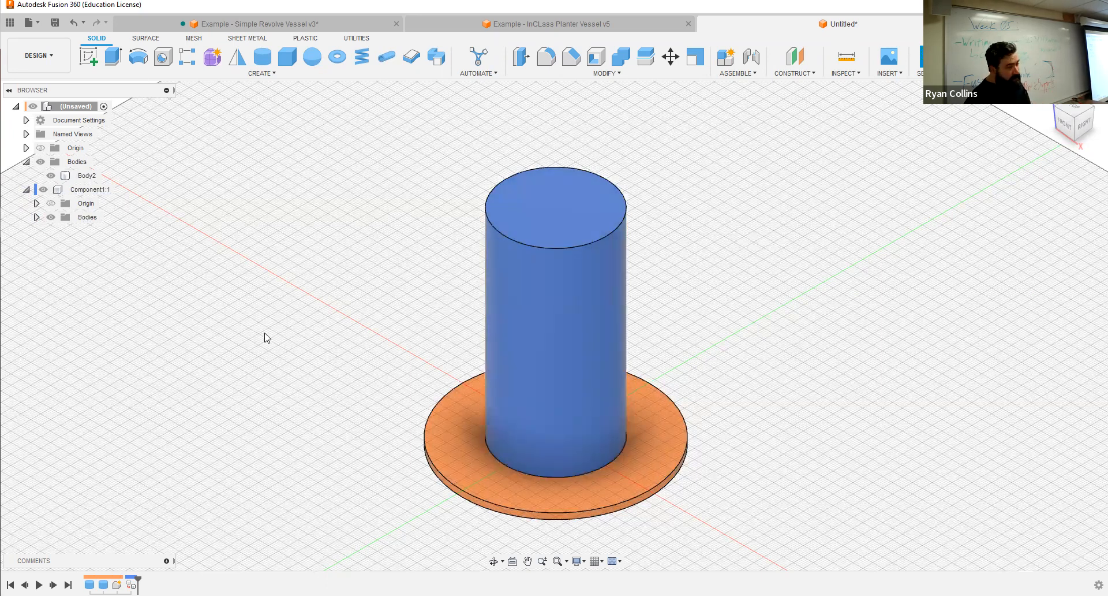
Create a new internal component directly from the flat disc body, Body2.
click(629, 428)
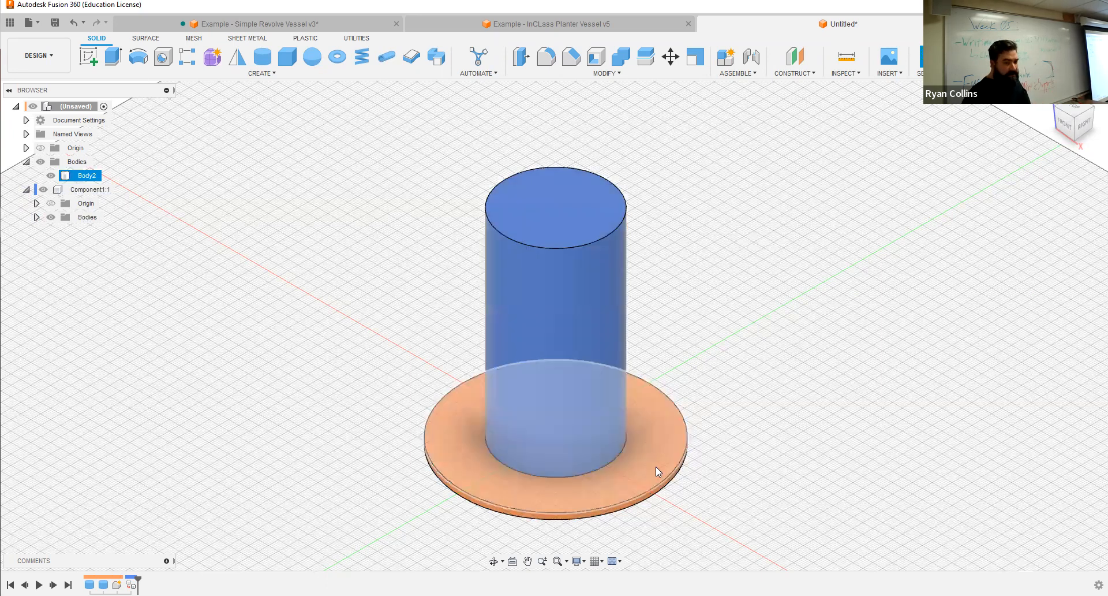
click(656, 467)
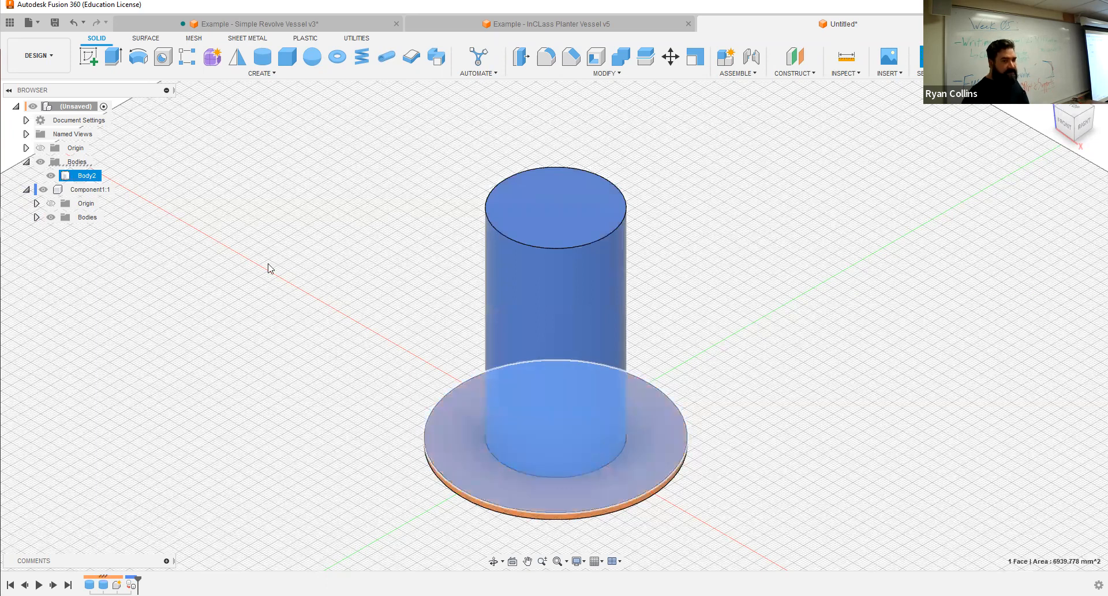
click(87, 176)
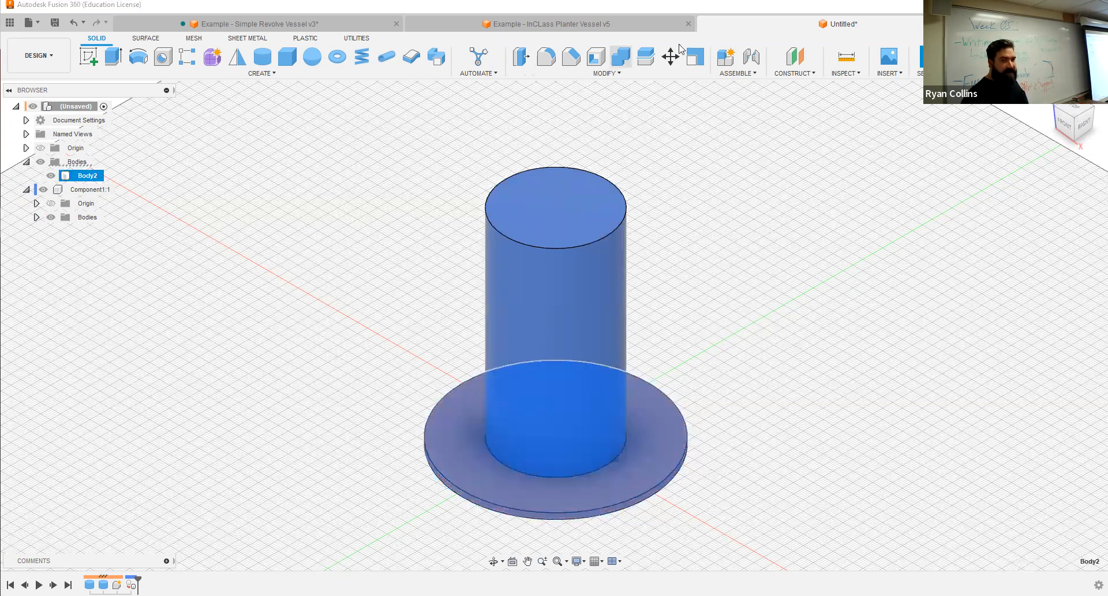
click(726, 57)
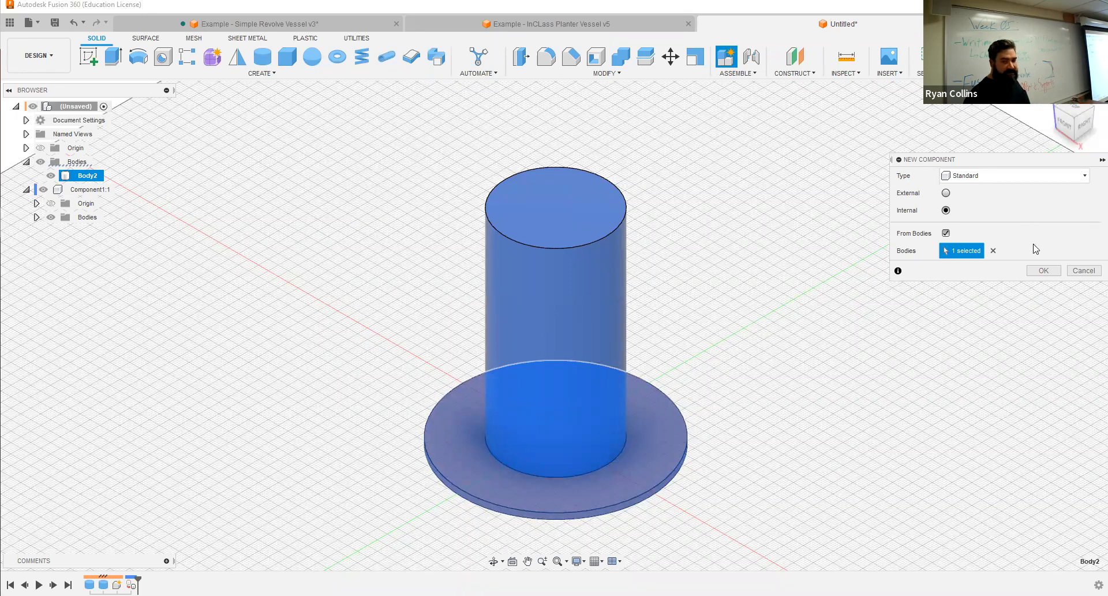
click(1044, 270)
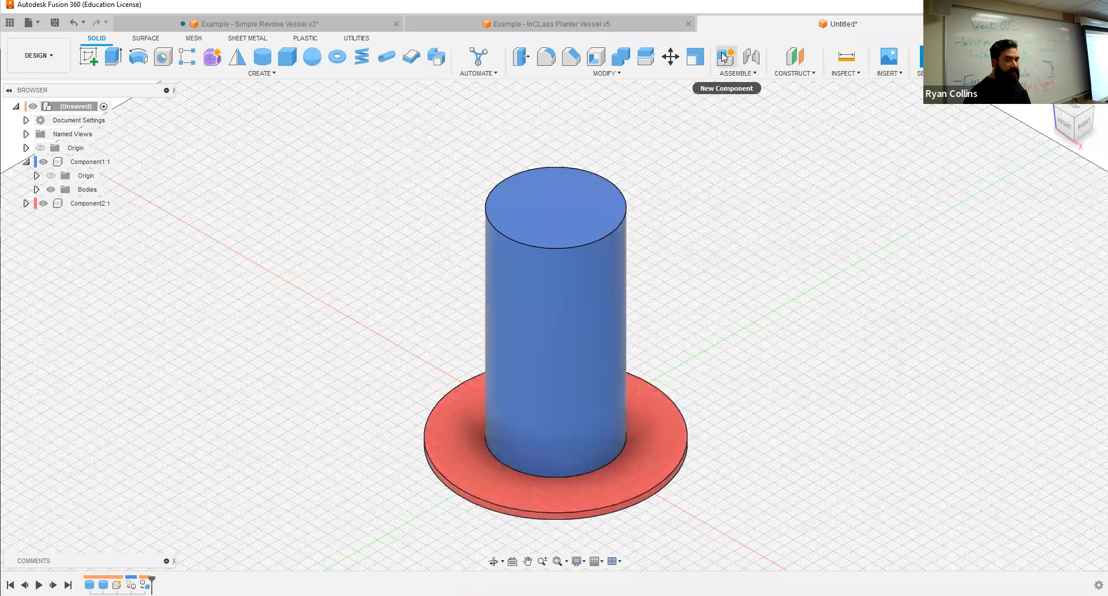
Expand the disc's component and its bodies to check which body it contains.
click(26, 204)
click(36, 231)
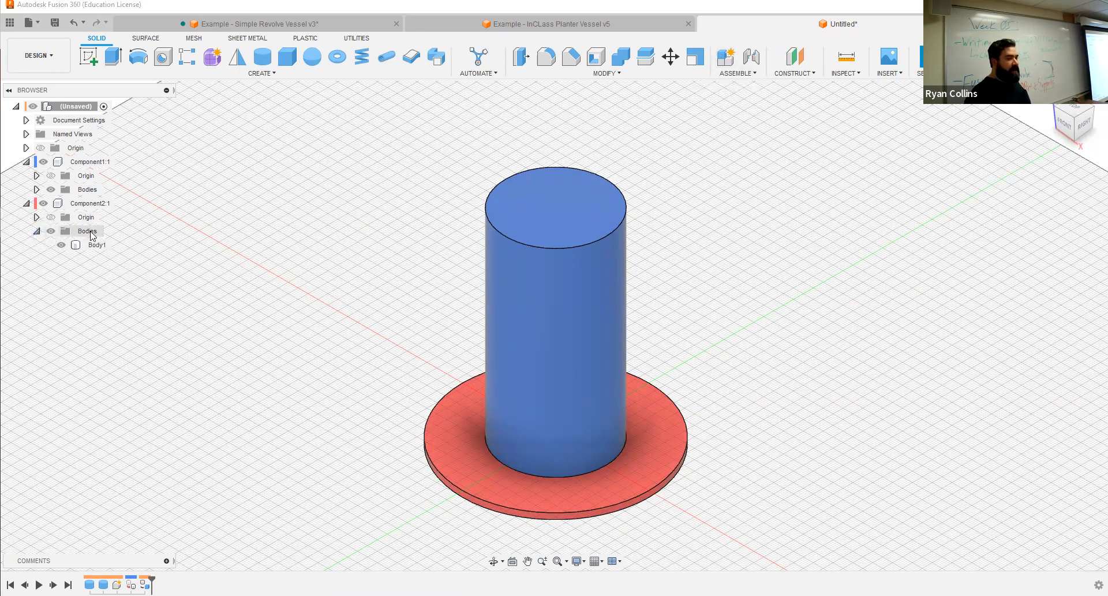
click(94, 245)
click(262, 305)
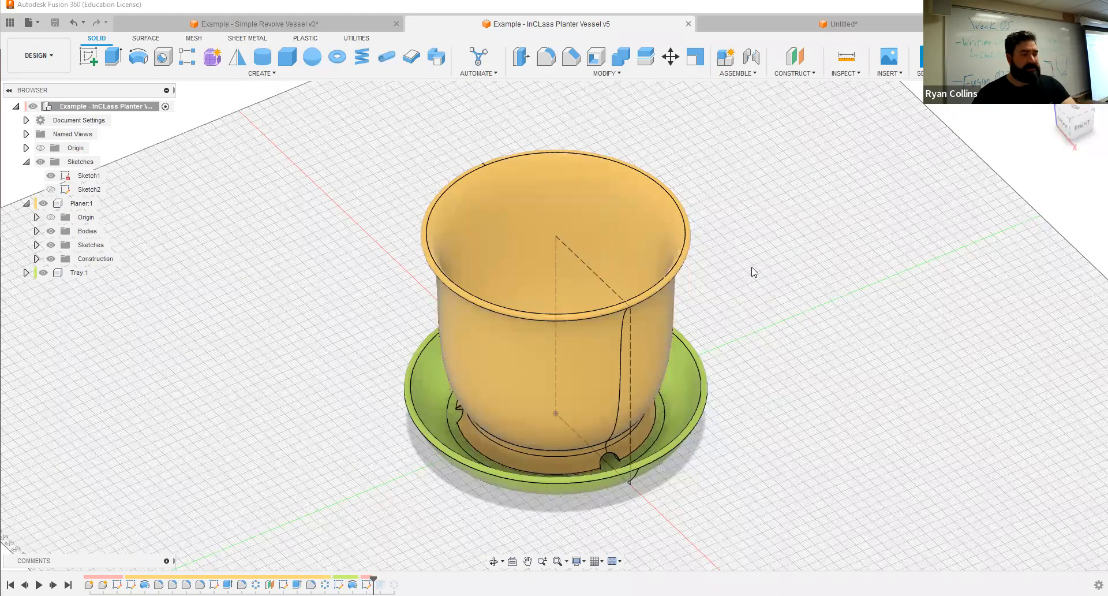
shift+middle_drag(743, 334, 633, 393)
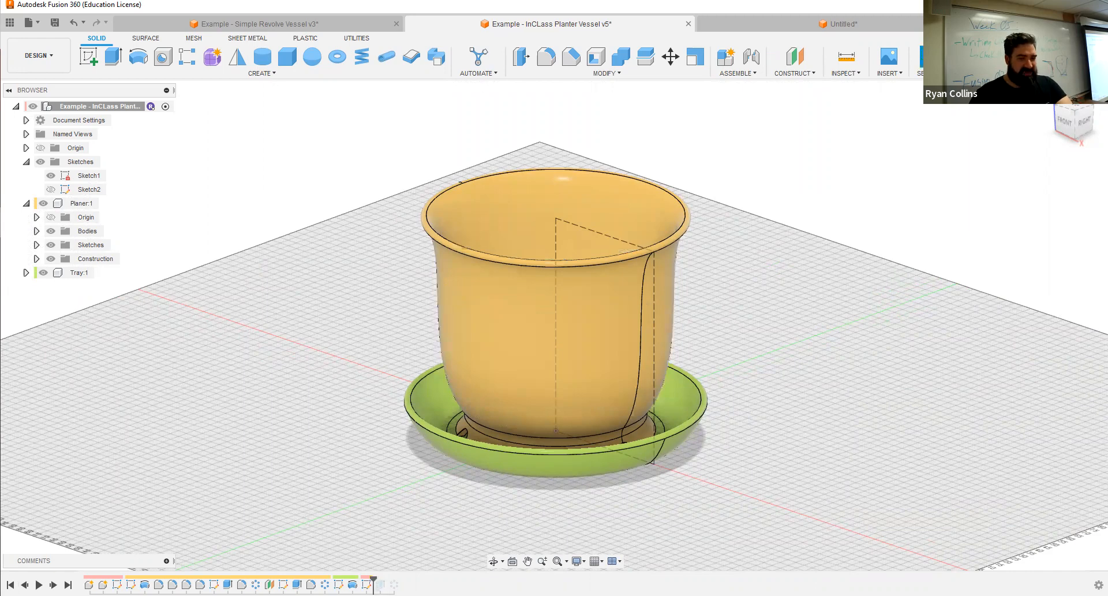
mouse_move(851, 301)
shift+middle_down()
mouse_move(836, 332)
mouse_move(858, 292)
mouse_move(864, 310)
mouse_move(878, 205)
mouse_move(822, 250)
shift+middle_up()
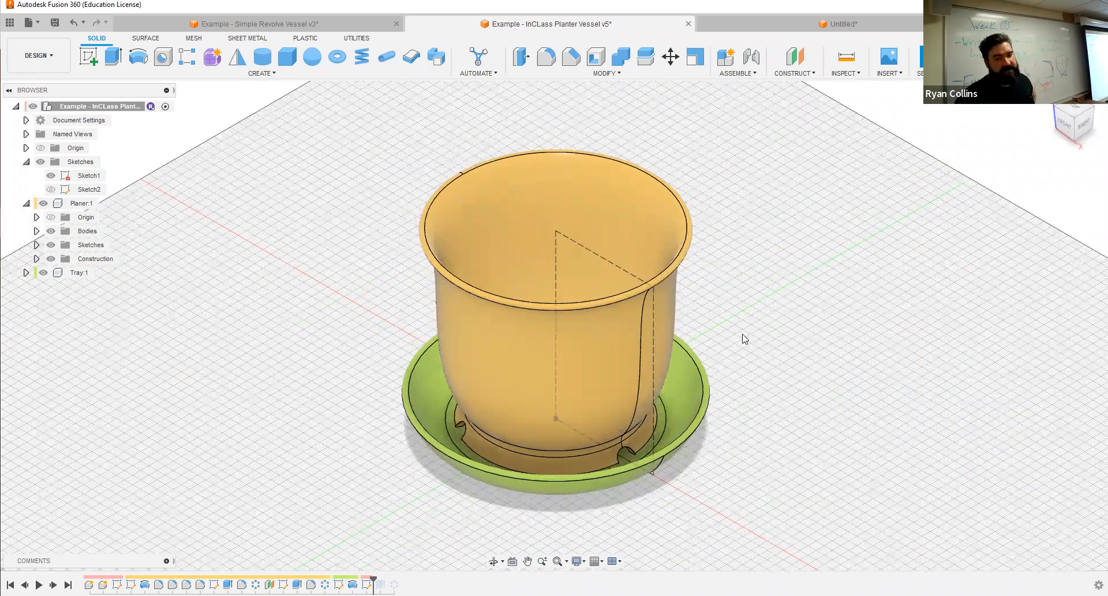